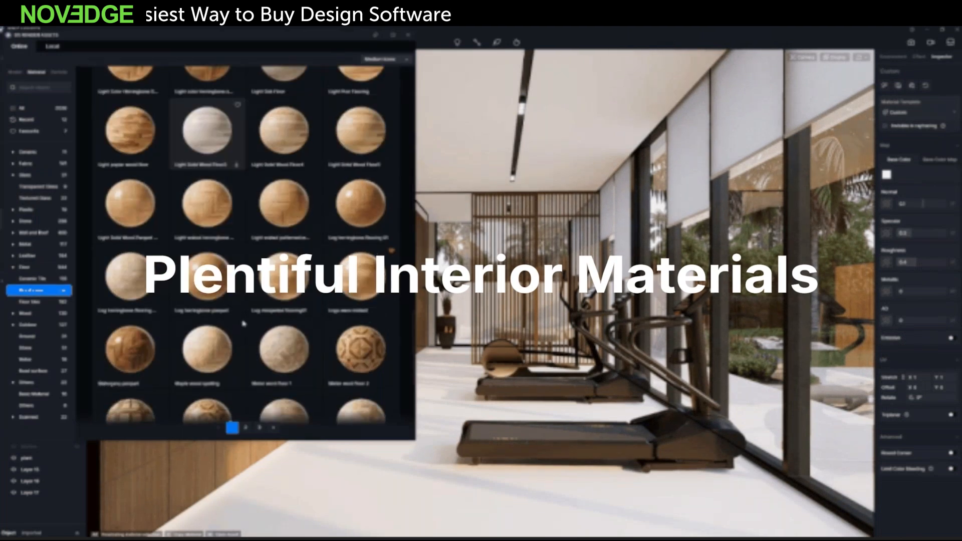
left_click(243, 324)
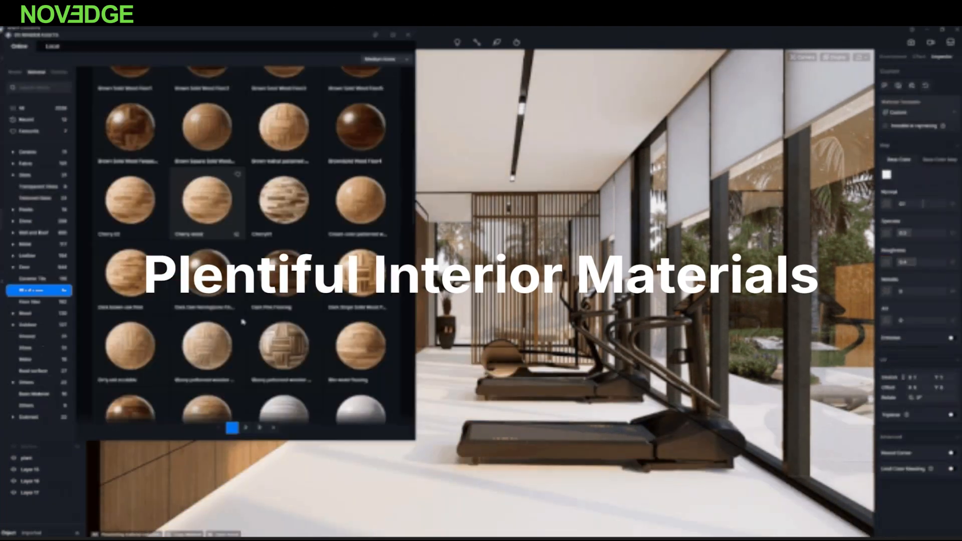
left_click_drag(294, 269, 427, 442)
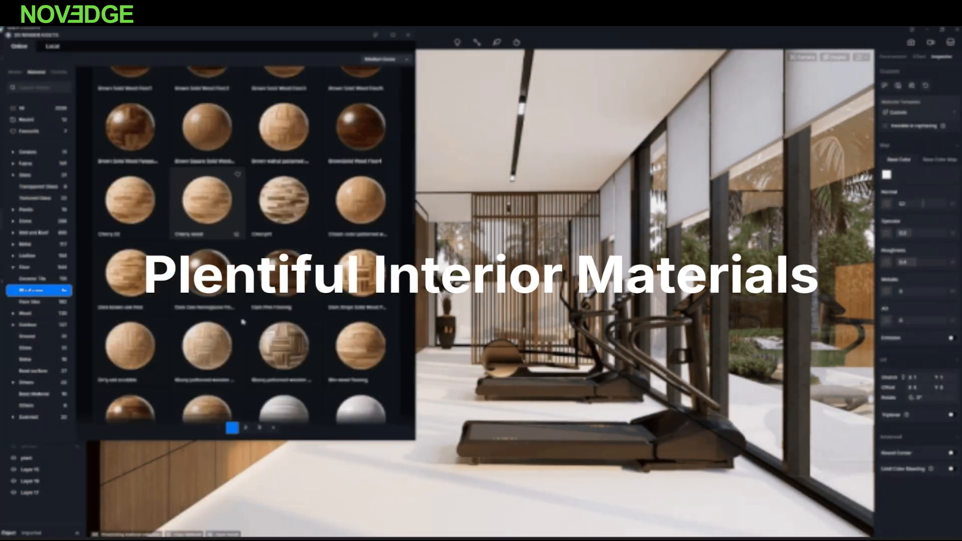
left_click_drag(211, 125, 461, 468)
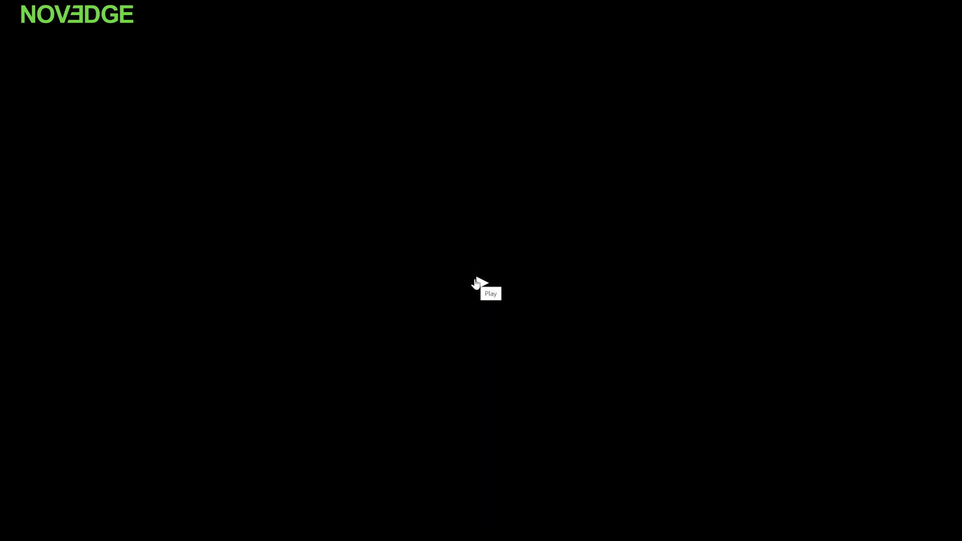
Step: Play the slide's embedded video and end the slideshow at the D5 LIVE DEMO slide
left_click(477, 284)
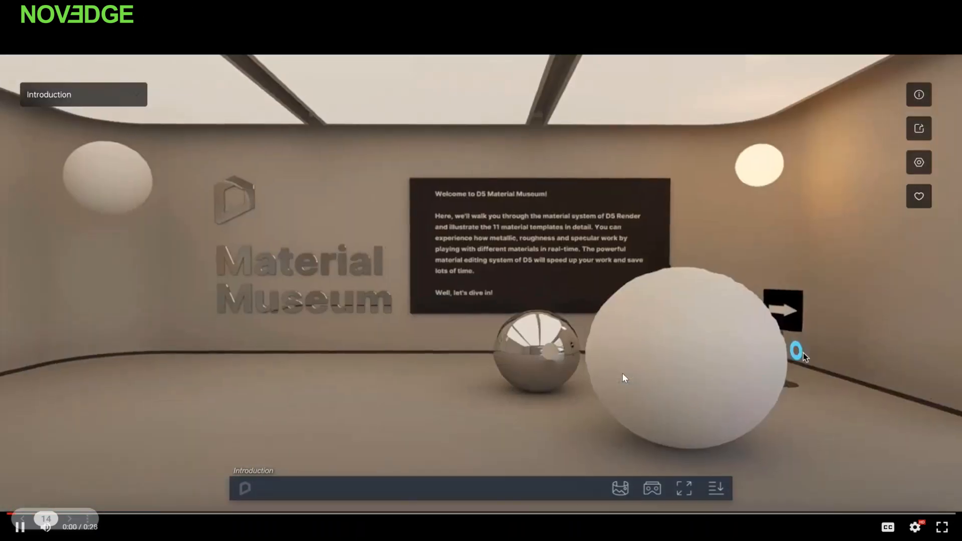
key("Right")
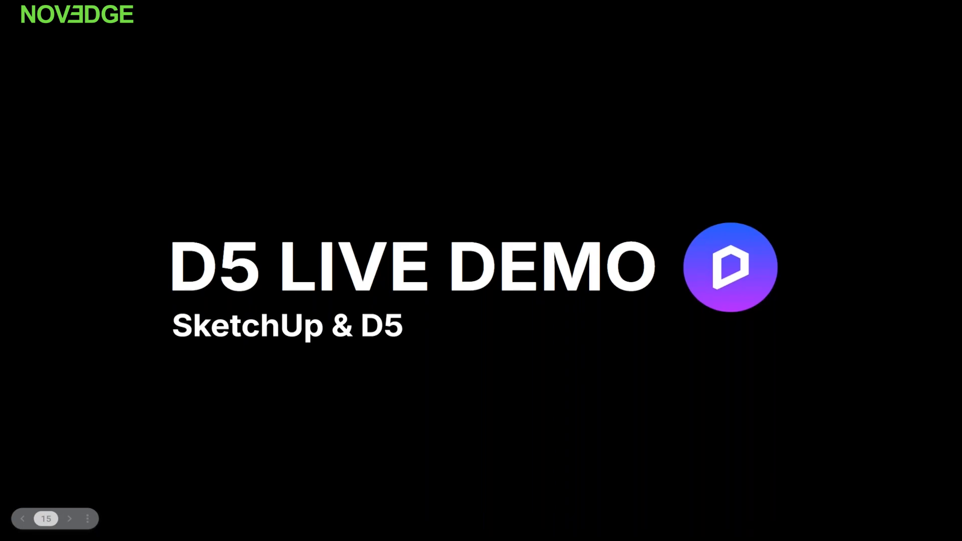
key("Escape")
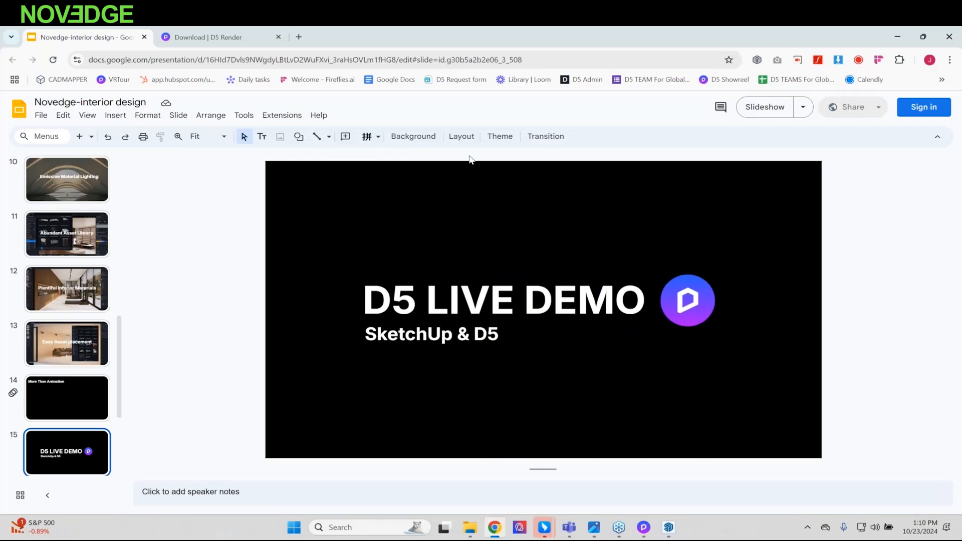
Step: Examine the D5 Sync plugins and their supported host software versions on the D5 Render download page
left_click(219, 44)
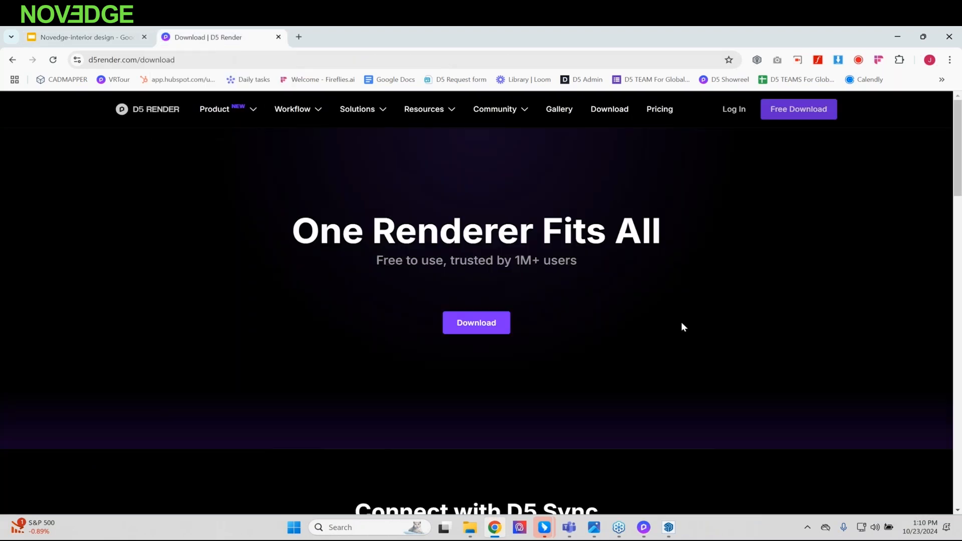
scroll(681, 326, "down", 3)
scroll(657, 294, "up", 3)
scroll(435, 337, "down", 7)
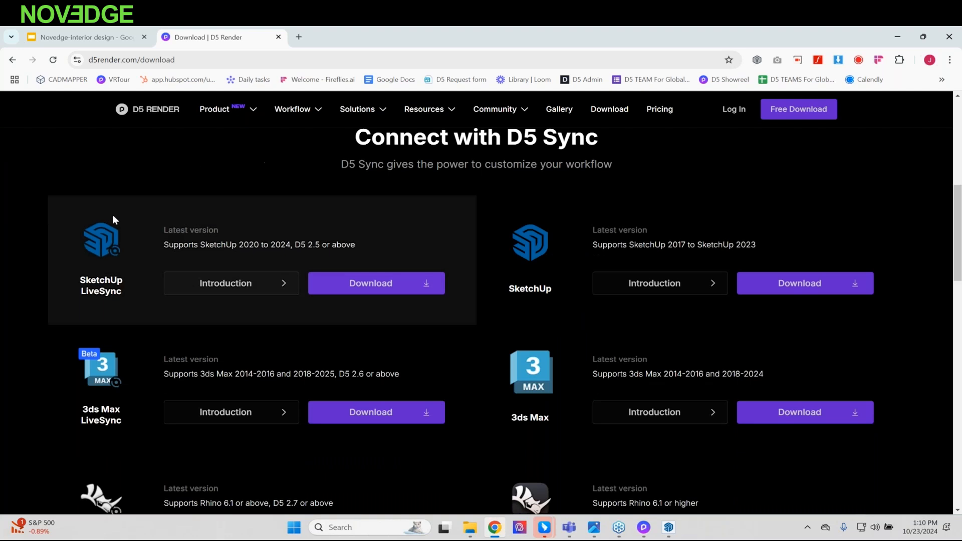
scroll(251, 210, "down", 2)
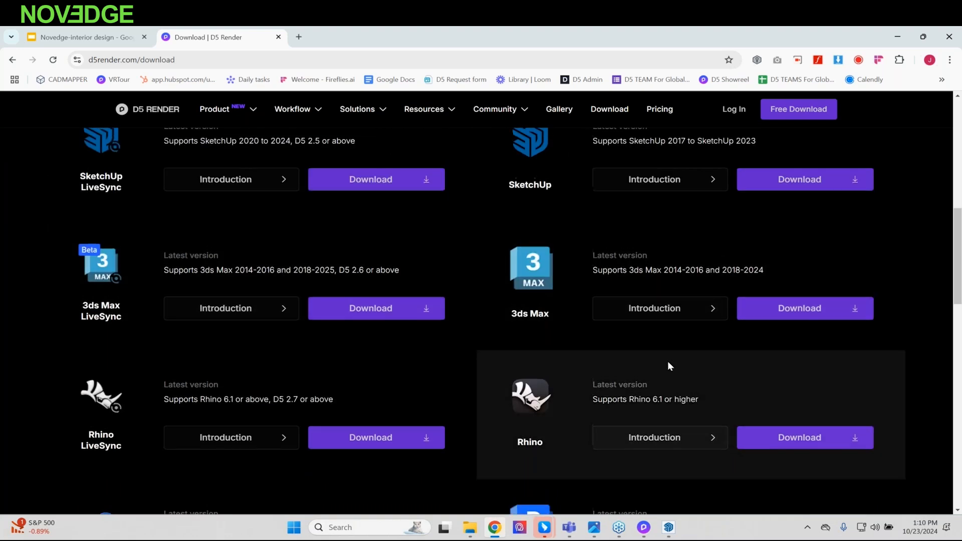
scroll(155, 209, "up", 1)
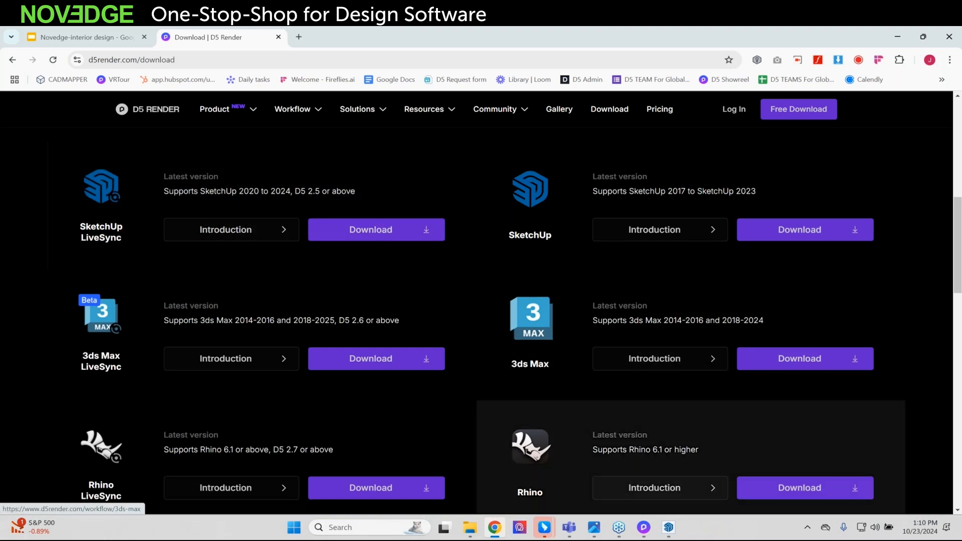
Step: Switch to SketchUp and show the Light Toolbar of the D5 LiveSync extension
left_click(669, 527)
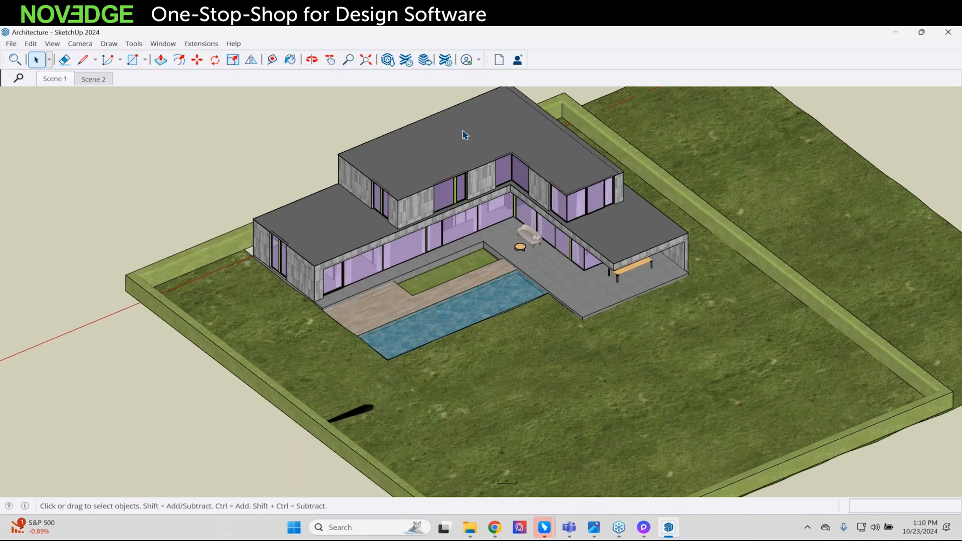
left_click(201, 44)
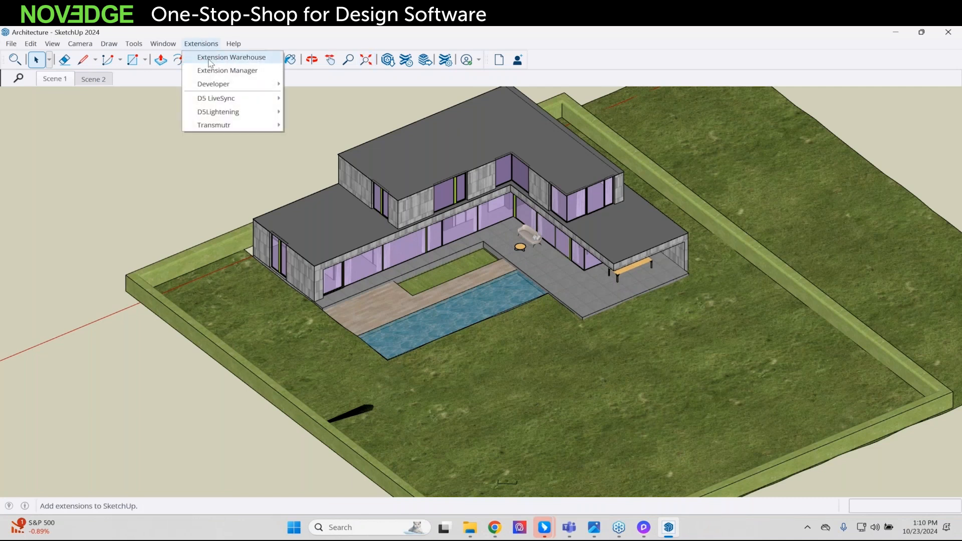
mouse_move(210, 98)
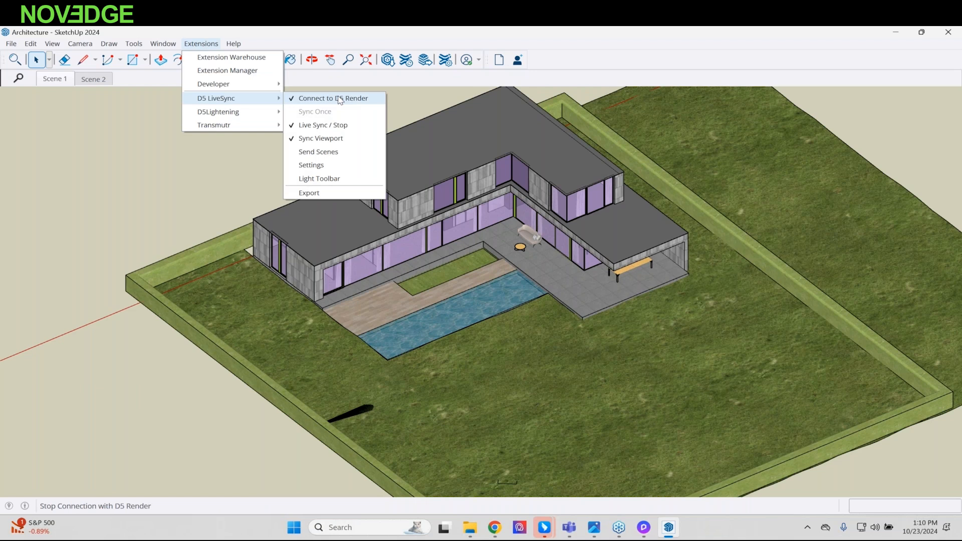
middle_click_drag(604, 236, 638, 202)
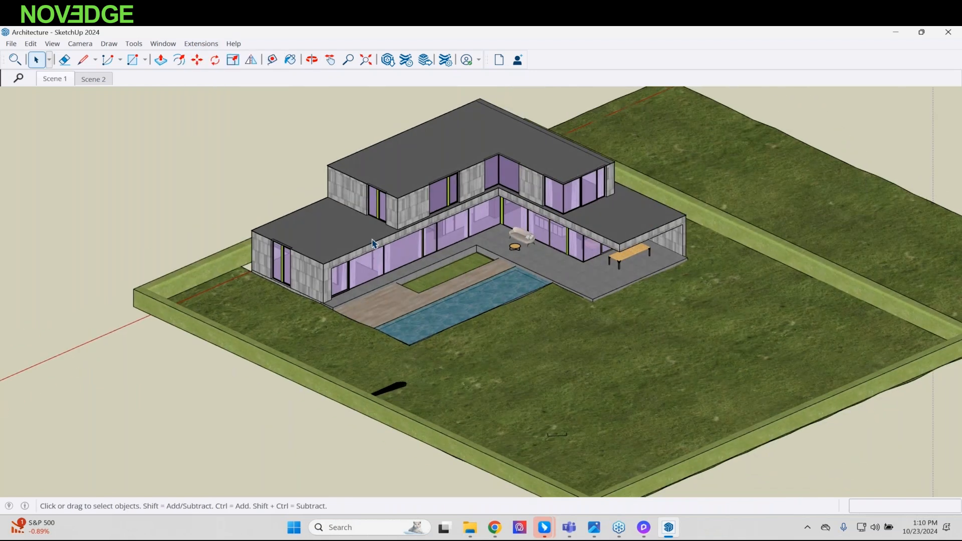
left_click(201, 44)
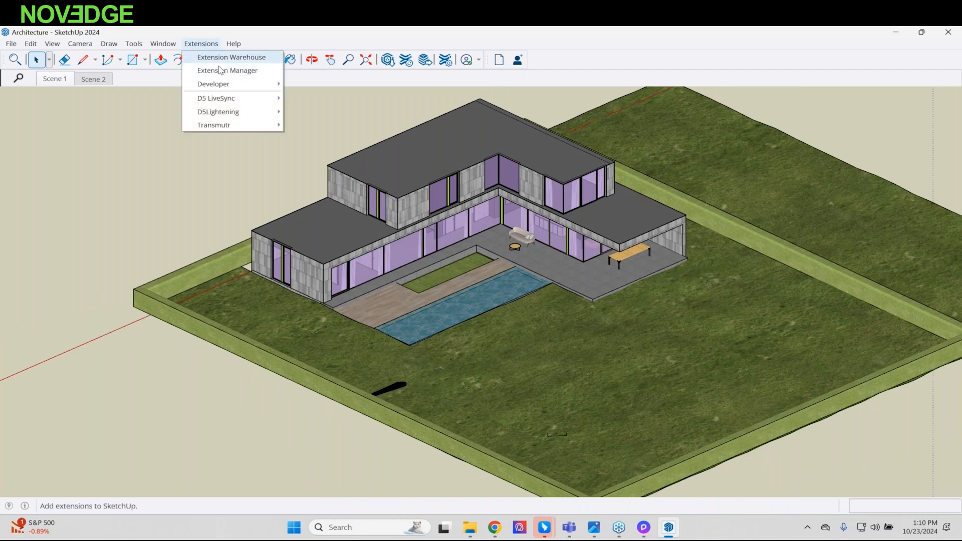
mouse_move(231, 102)
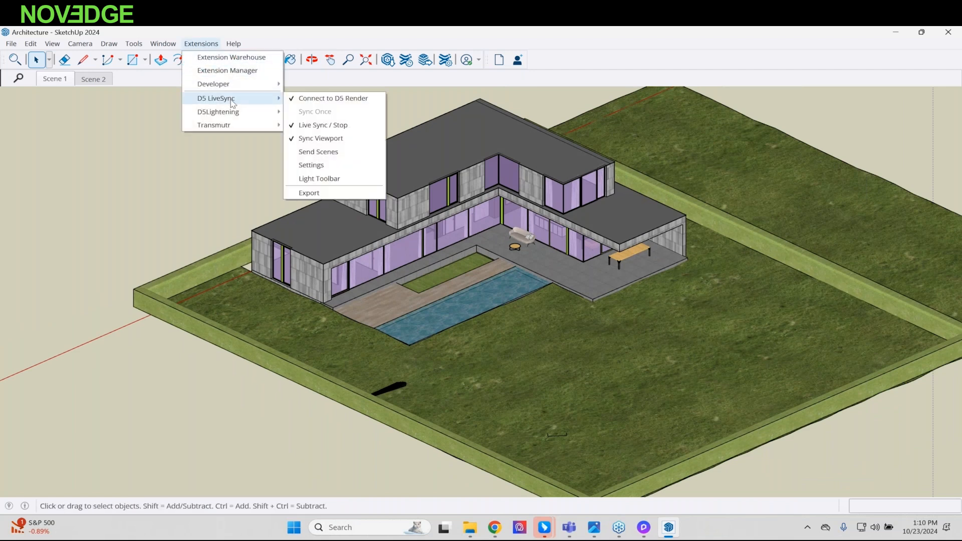
left_click(340, 178)
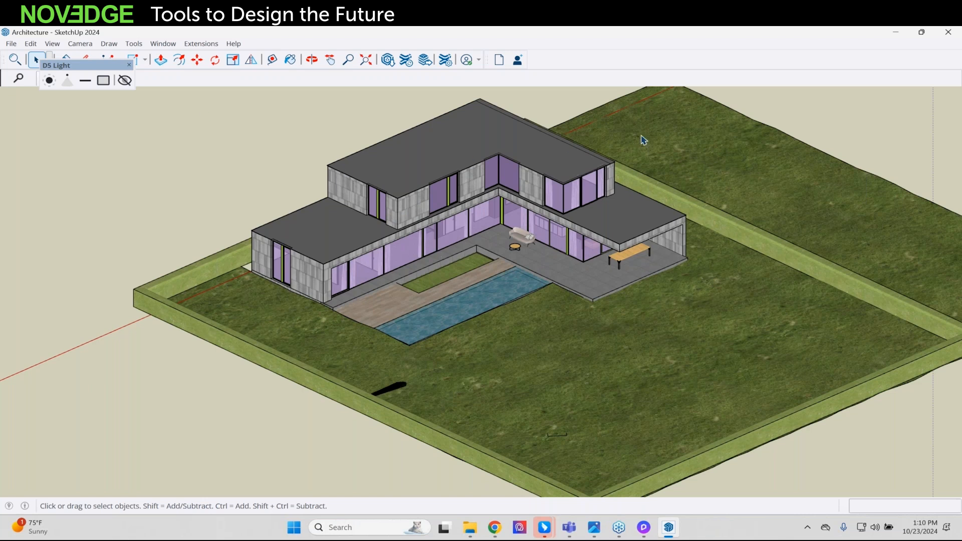
Step: Bring up D5 Render and arrange a smaller SketchUp window beside its viewport to compare the synced views of the house
left_click(922, 32)
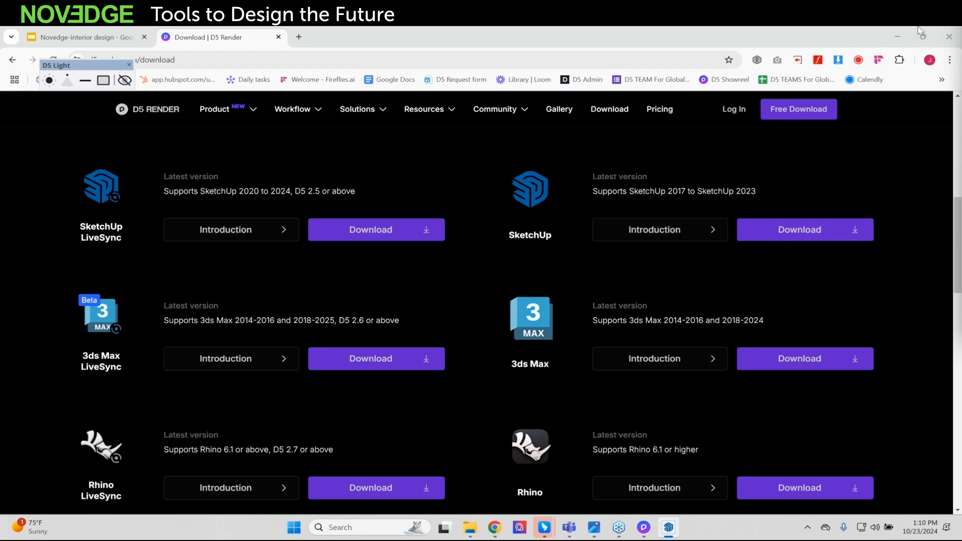
left_click(642, 530)
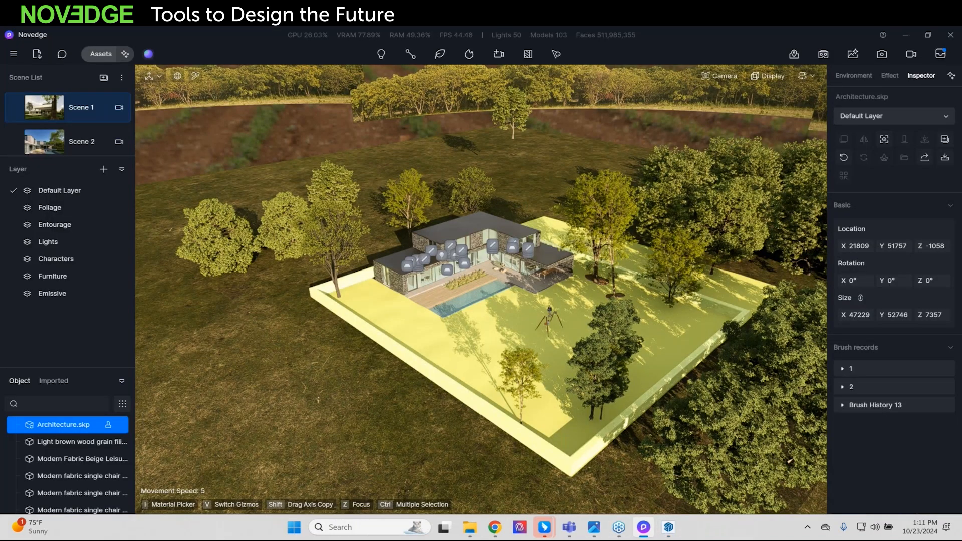
left_click(440, 55)
left_click_drag(441, 73, 156, 34)
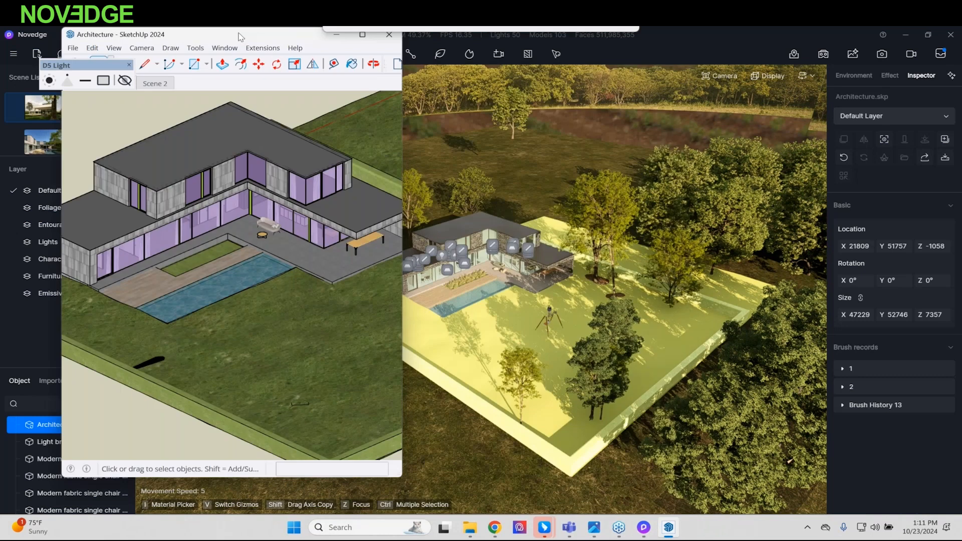
scroll(243, 262, "down", 2)
mouse_move(242, 263)
middle_mouse_down()
mouse_move(198, 273)
mouse_move(102, 267)
mouse_move(301, 290)
mouse_move(169, 261)
mouse_move(157, 271)
mouse_move(236, 295)
mouse_move(226, 337)
mouse_move(245, 270)
middle_mouse_up()
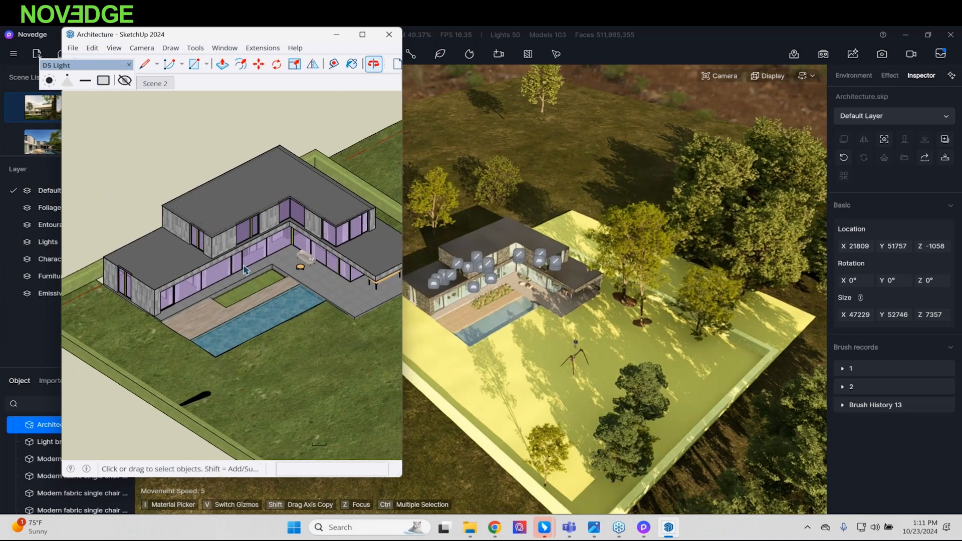
Step: Open the upper roof group for editing and Push/Pull its top face upward
double_click(270, 154)
left_click(270, 154)
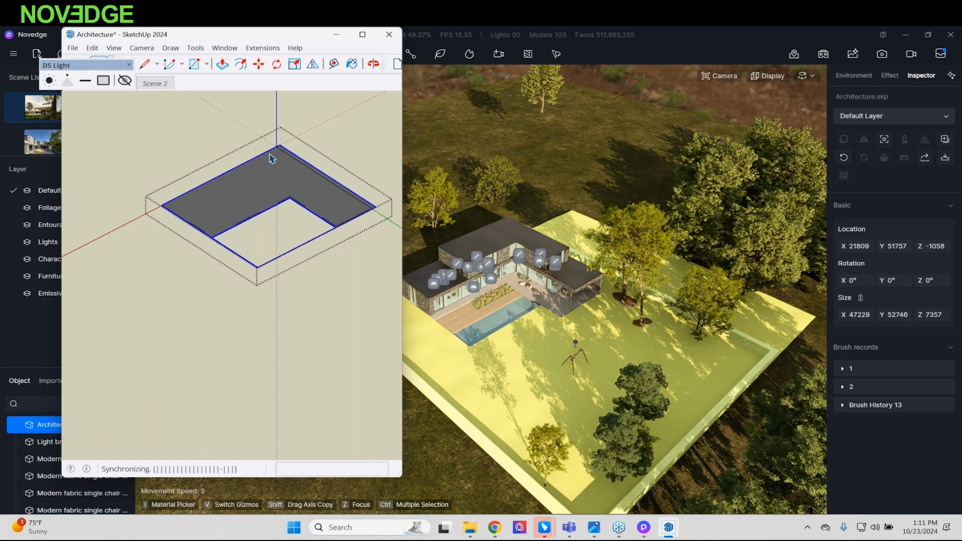
double_click(269, 159)
left_click(270, 159)
key("p")
left_click(223, 193)
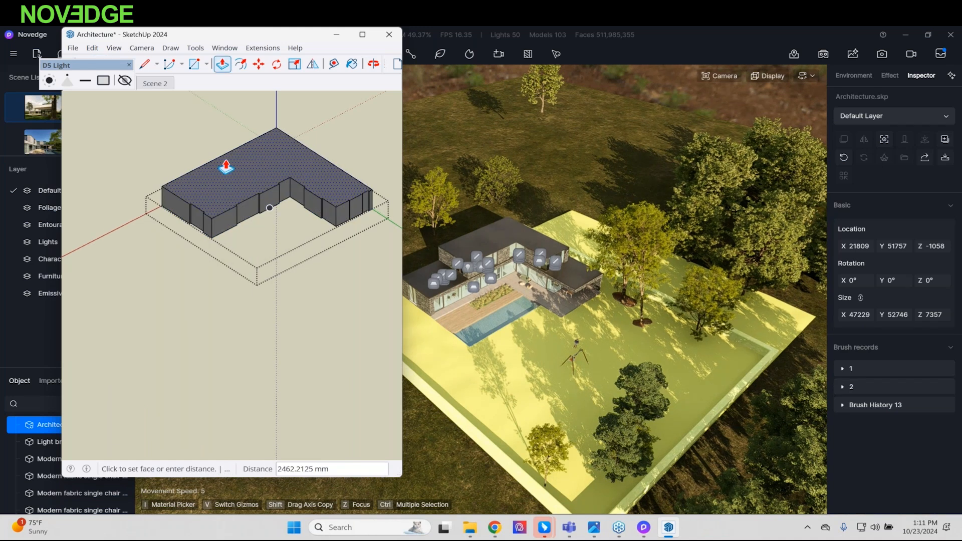
left_click(229, 137)
left_click(178, 192)
left_click(135, 224)
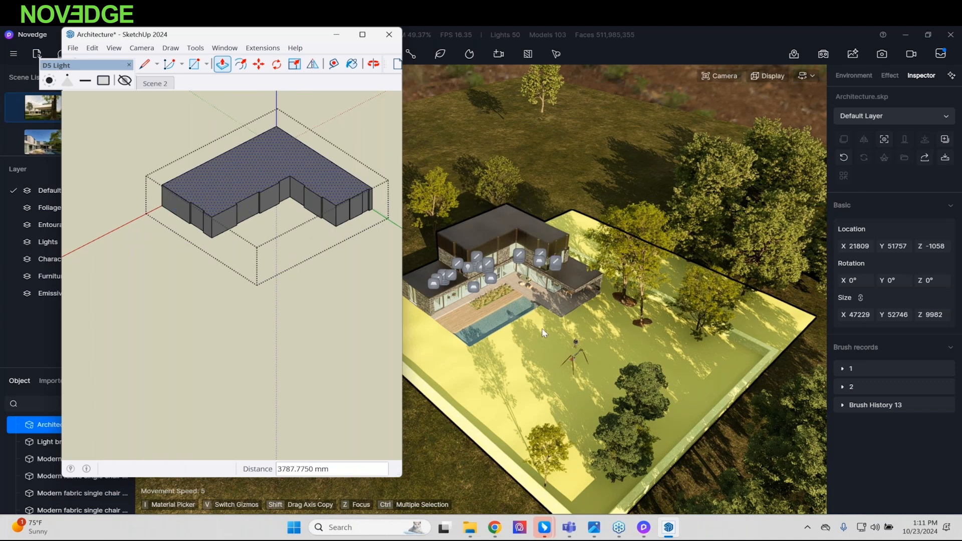
Step: Undo the roof extrusion and return to the whole house model
mouse_move(226, 314)
middle_mouse_down()
mouse_move(204, 303)
mouse_move(233, 311)
middle_mouse_up()
key("ctrl+z")
key("ctrl+z")
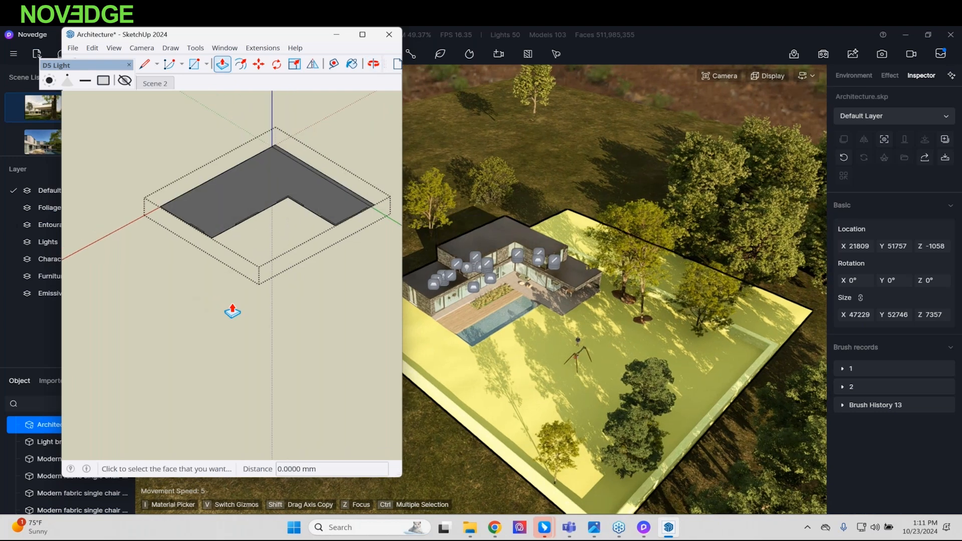
key("ctrl+z")
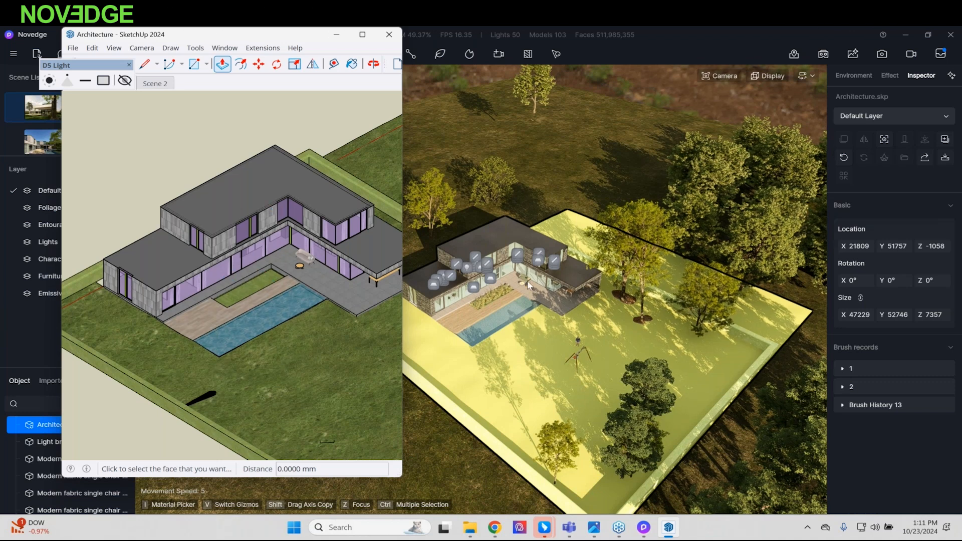
mouse_move(368, 321)
middle_mouse_down()
mouse_move(369, 312)
mouse_move(218, 320)
middle_mouse_up()
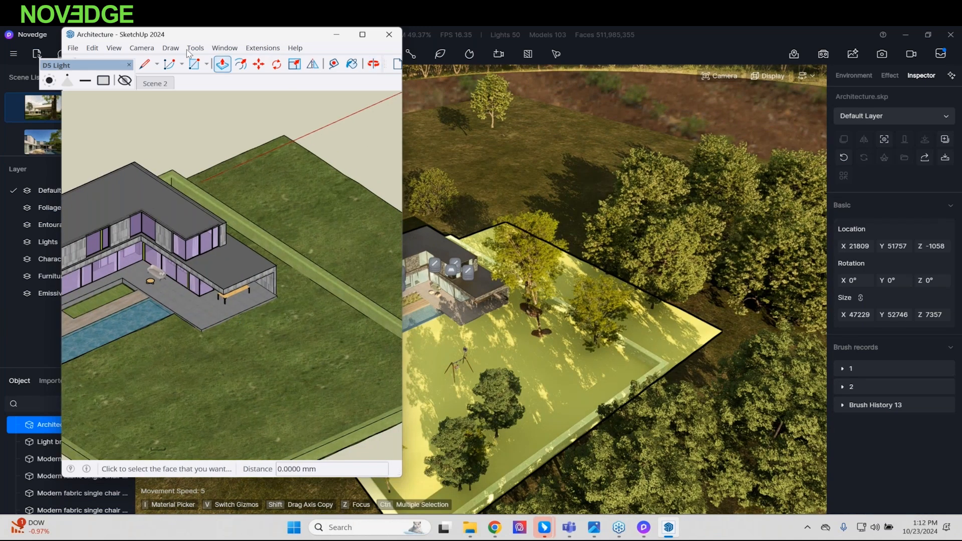
left_click(115, 48)
left_click(116, 51)
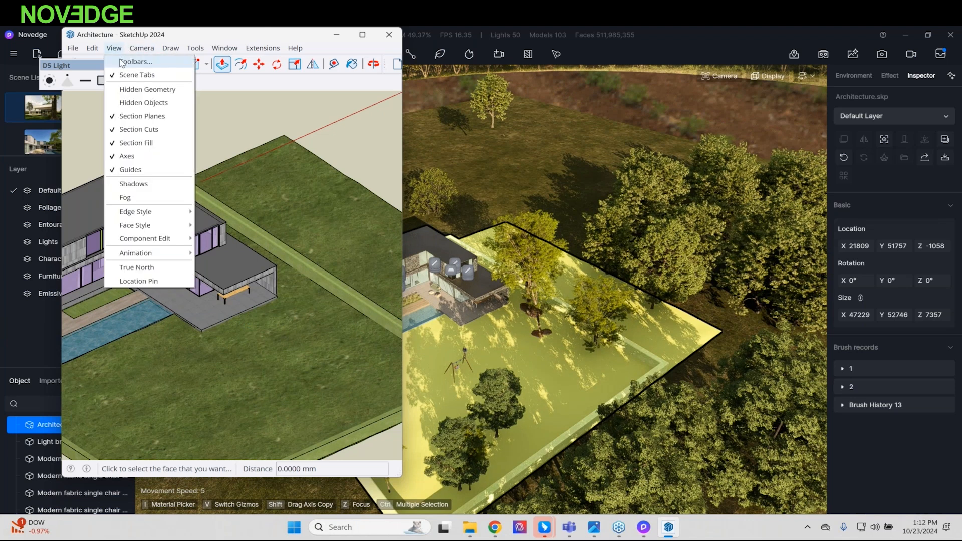
left_click(123, 62)
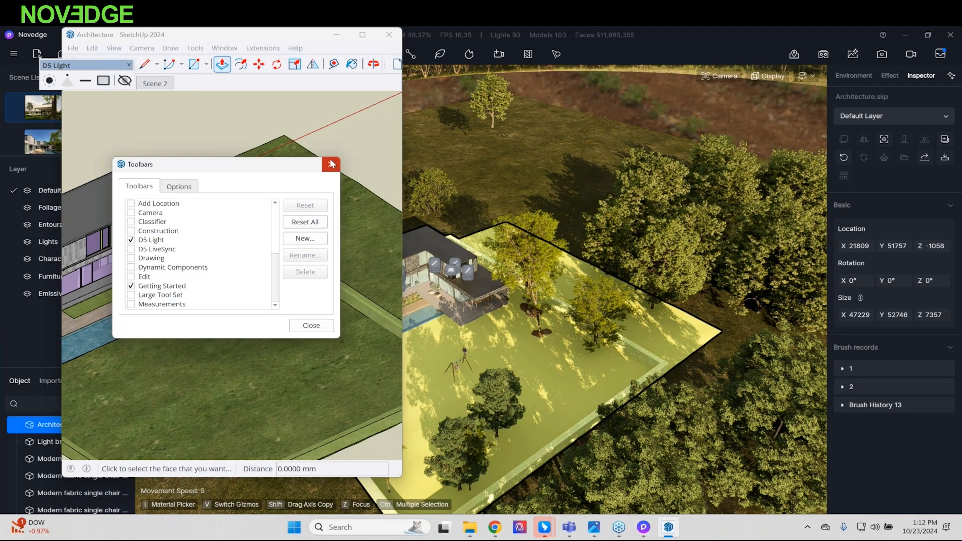
left_click(330, 163)
Step: Maximize the SketchUp window and show the Default Tray
left_click(227, 48)
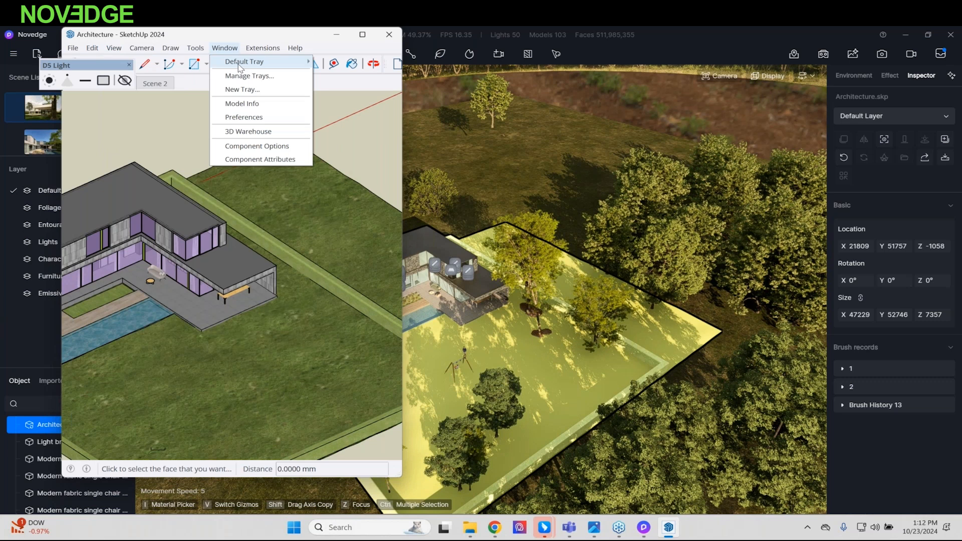
mouse_move(240, 62)
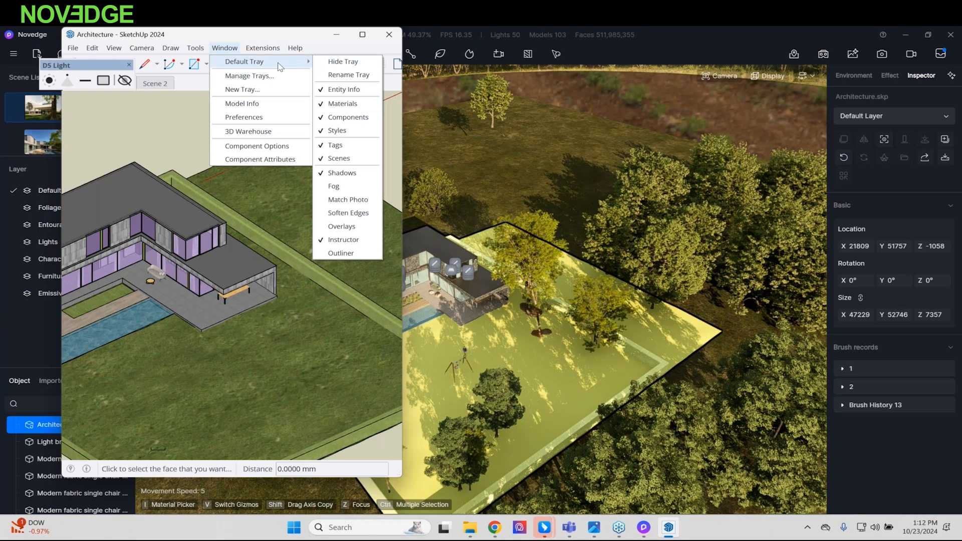
left_click(369, 35)
left_click(368, 35)
left_click(163, 44)
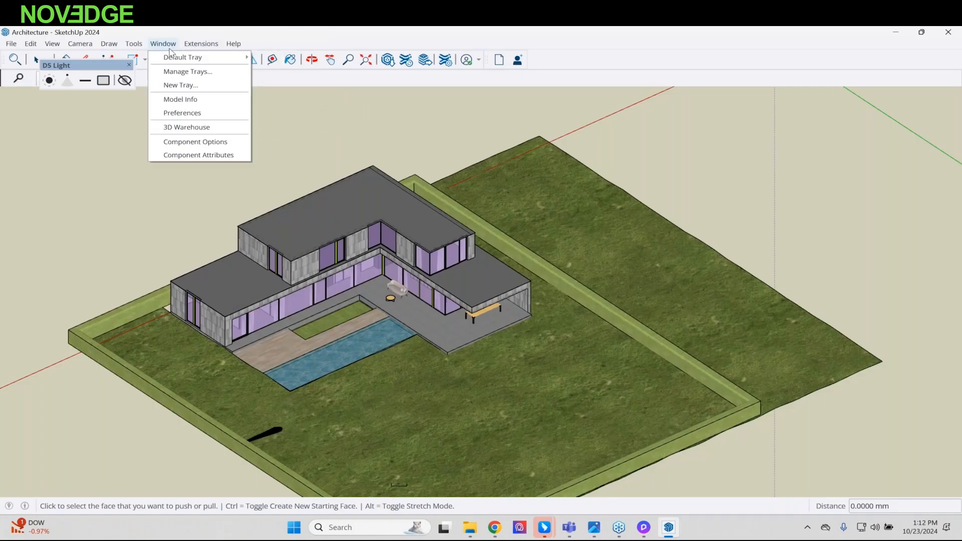
mouse_move(170, 57)
left_click(281, 57)
left_click(163, 43)
key("Escape")
key("Escape")
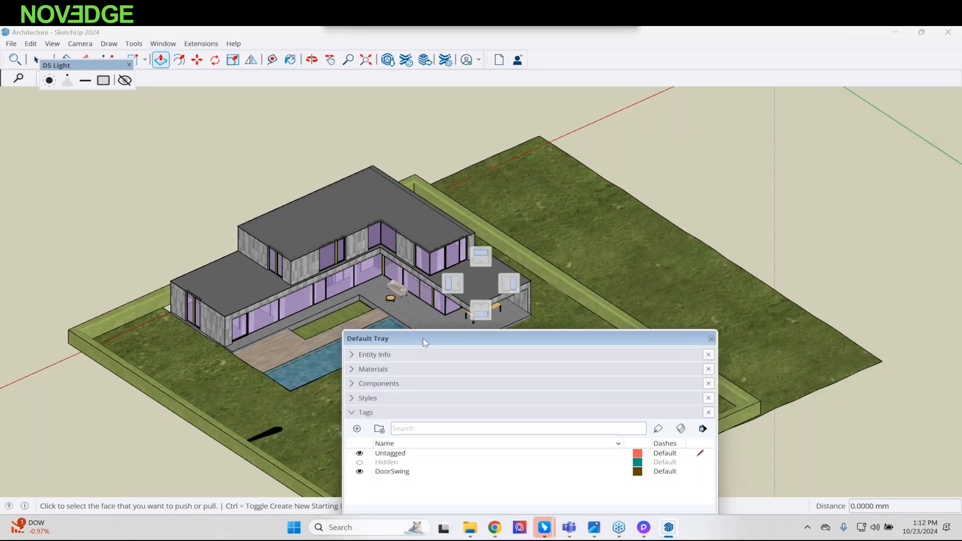
Step: Move the floating Default Tray up beside the house and make the Hidden tag visible
left_click_drag(423, 339, 624, 112)
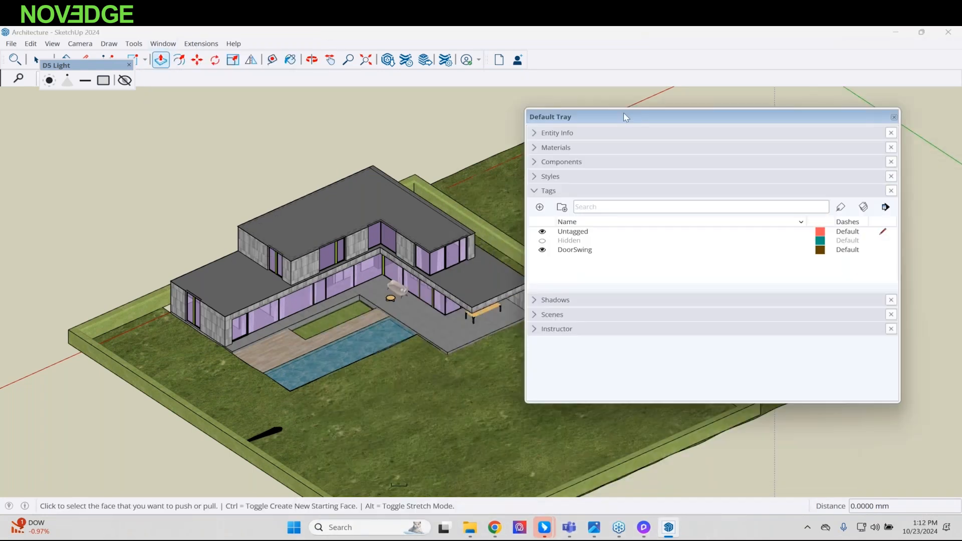
left_click(543, 241)
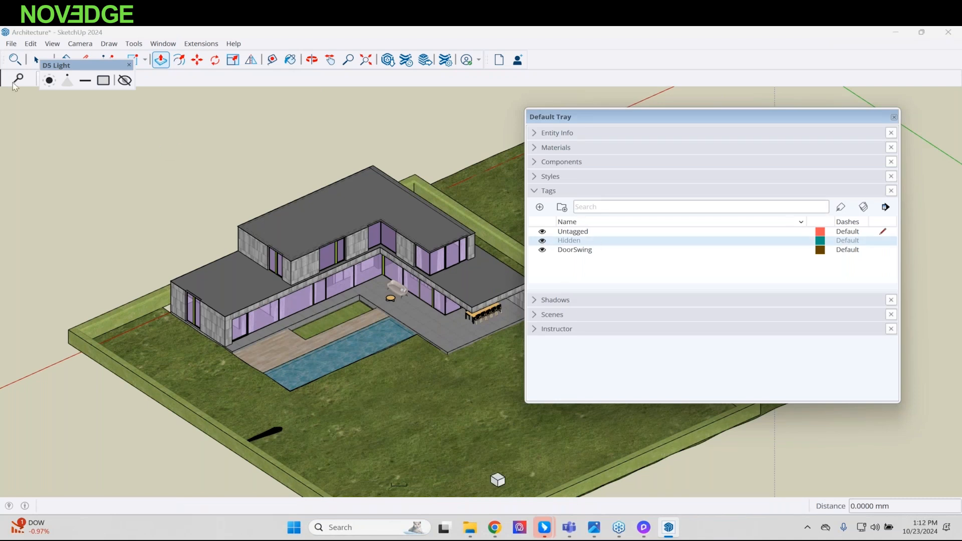
Step: Select the outdoor dining chairs and review the D5 LiveSync export settings, closing them without exporting
left_click(36, 60)
left_click(494, 320)
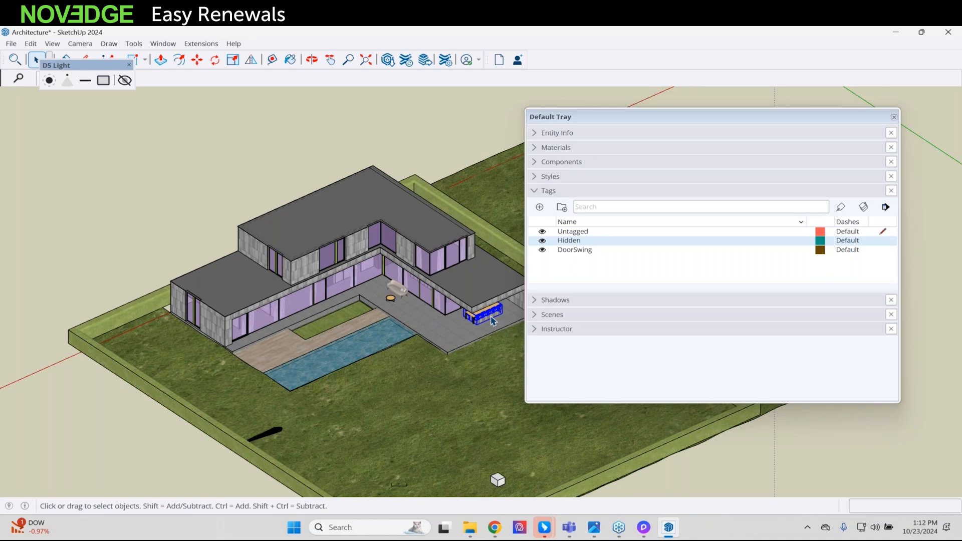
scroll(494, 320, "up", 6)
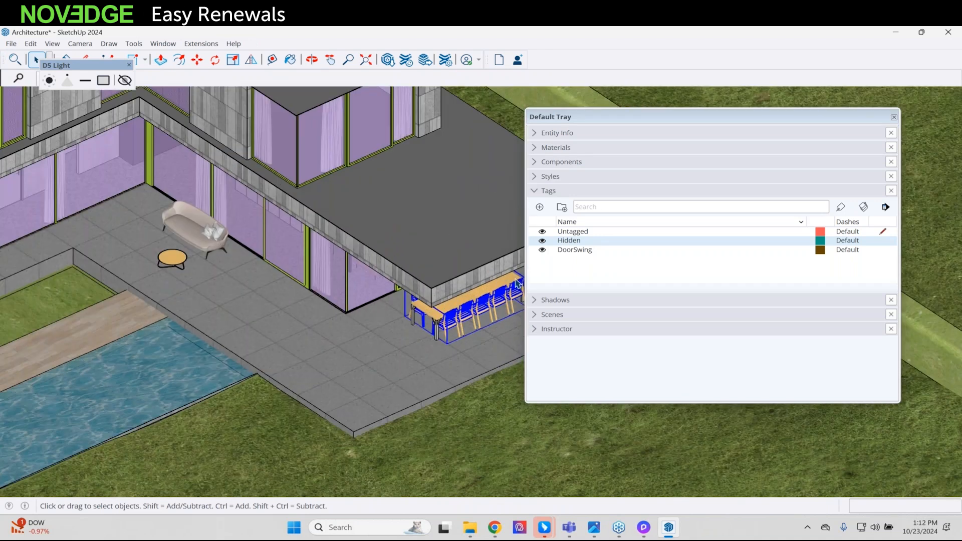
left_click(201, 45)
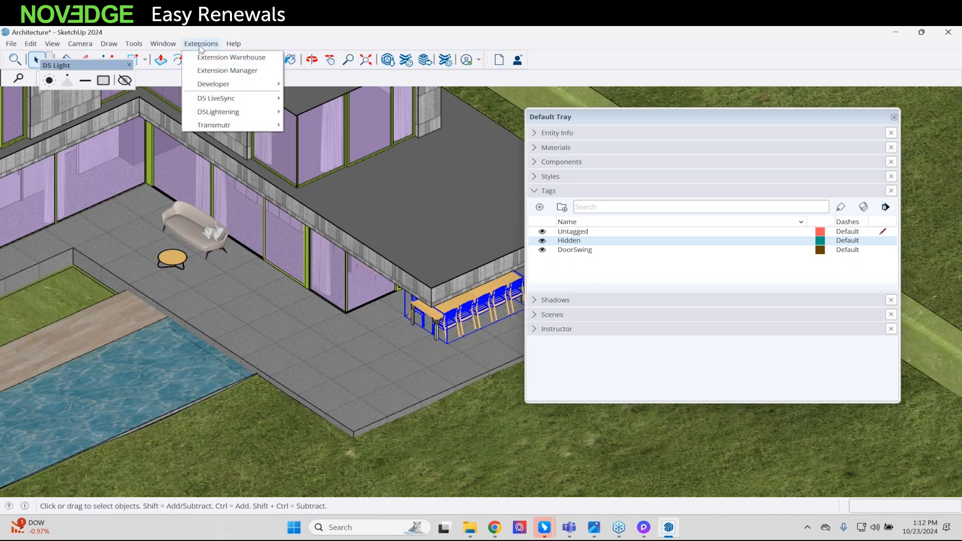
mouse_move(231, 103)
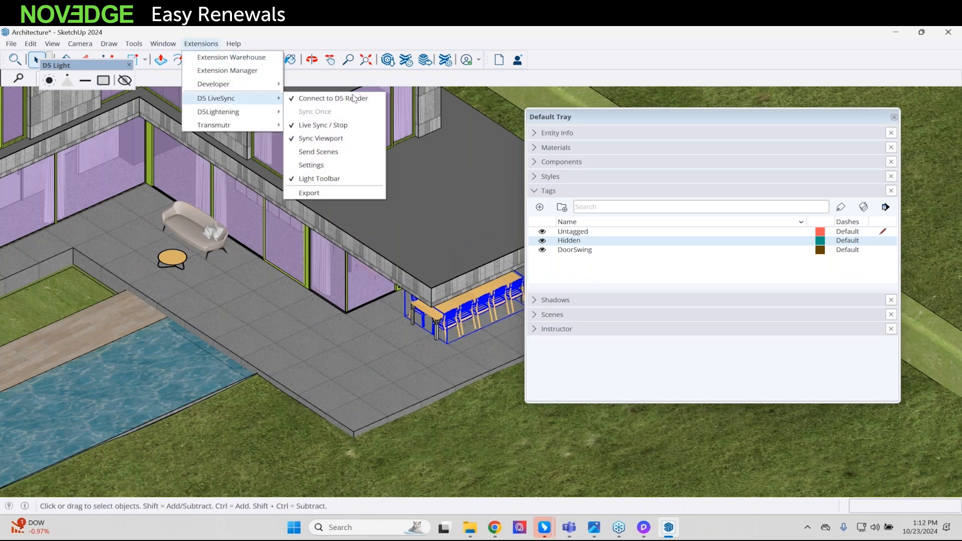
left_click(331, 196)
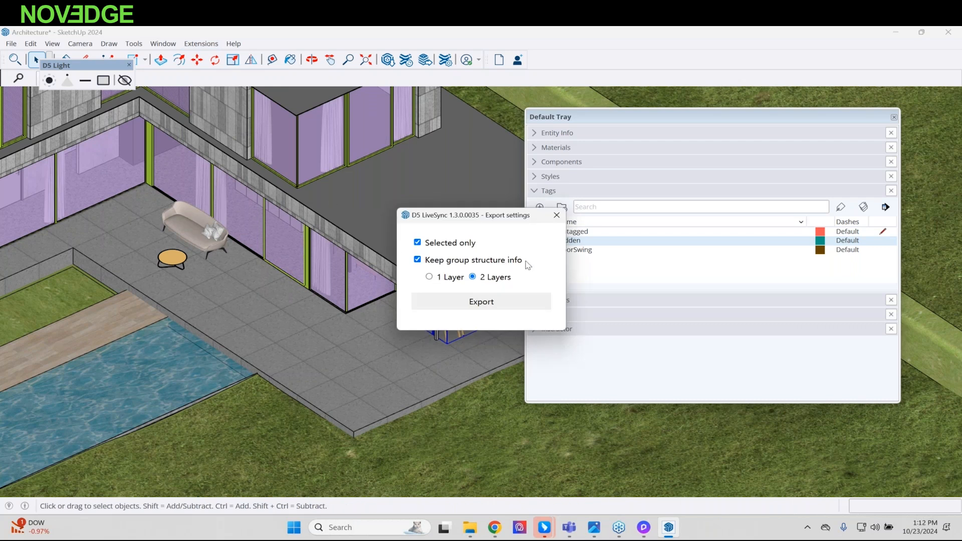
left_click(564, 214)
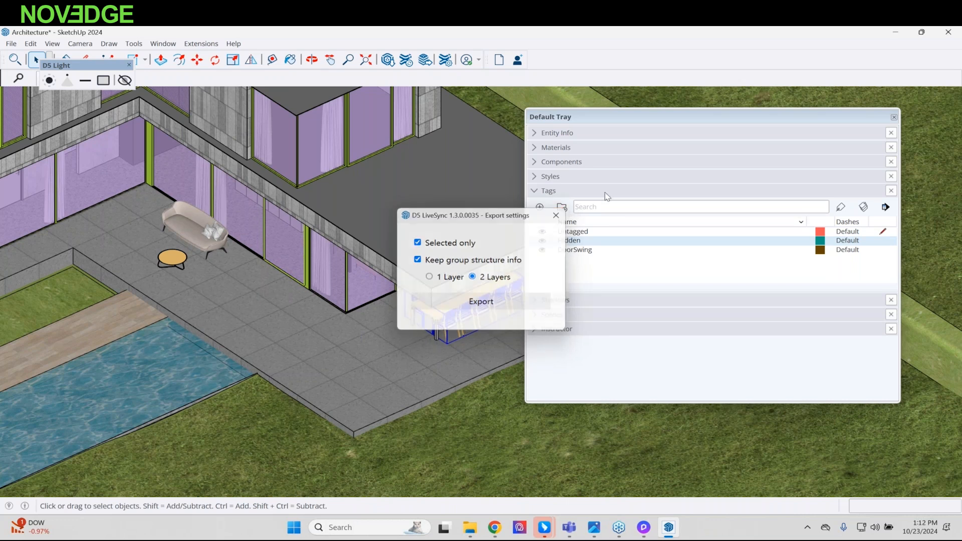
Step: Switch to D5 Render and bring the outdoor dining table under the overhang into close view
left_click(896, 32)
scroll(479, 302, "up", 5)
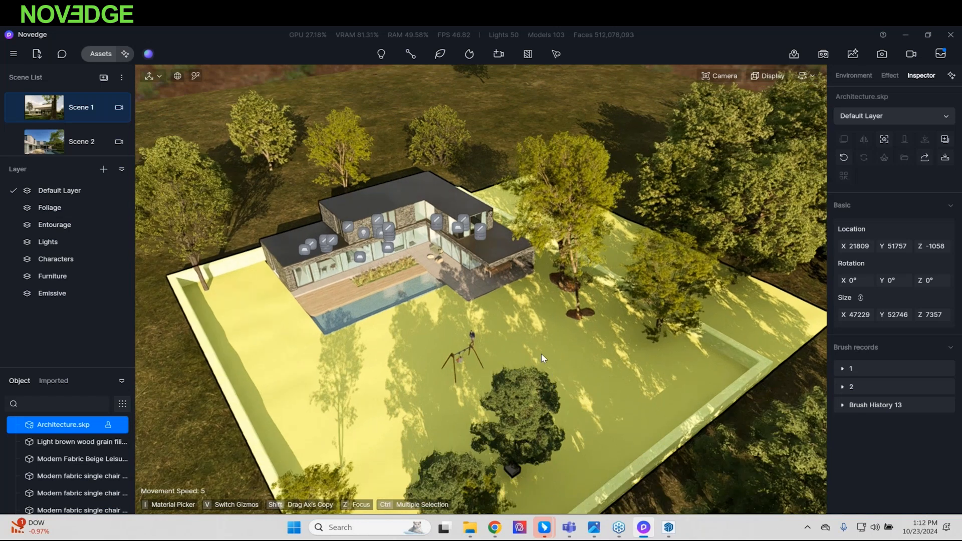
scroll(542, 357, "up", 8)
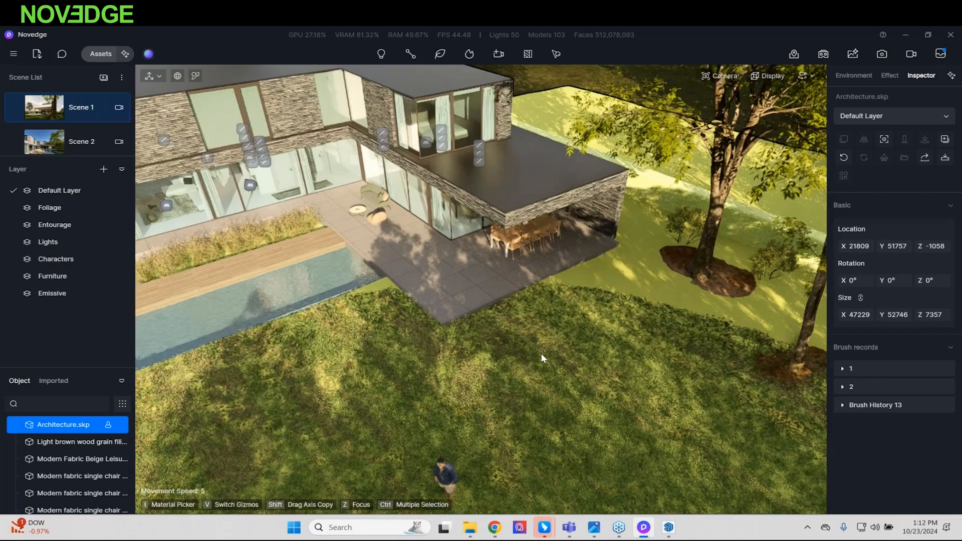
scroll(552, 331, "up", 6)
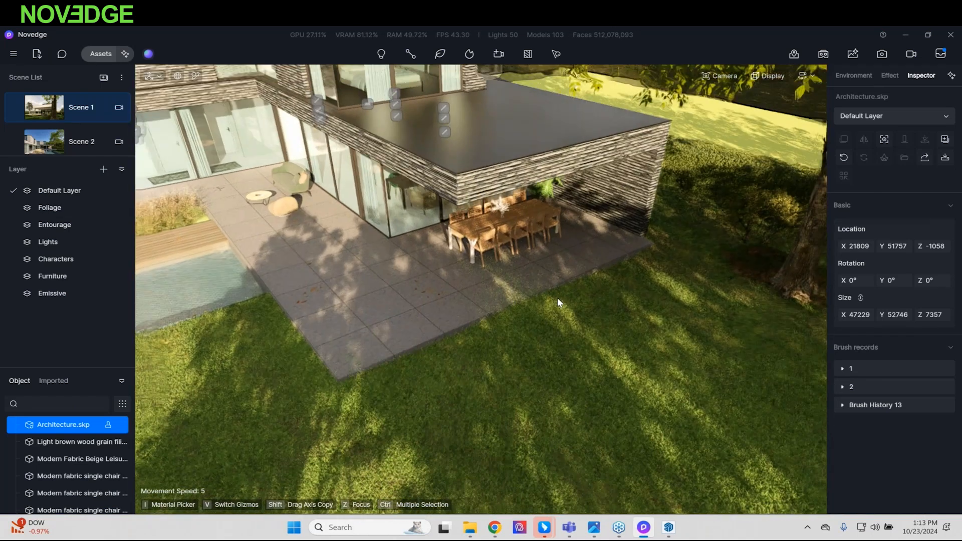
scroll(558, 298, "up", 8)
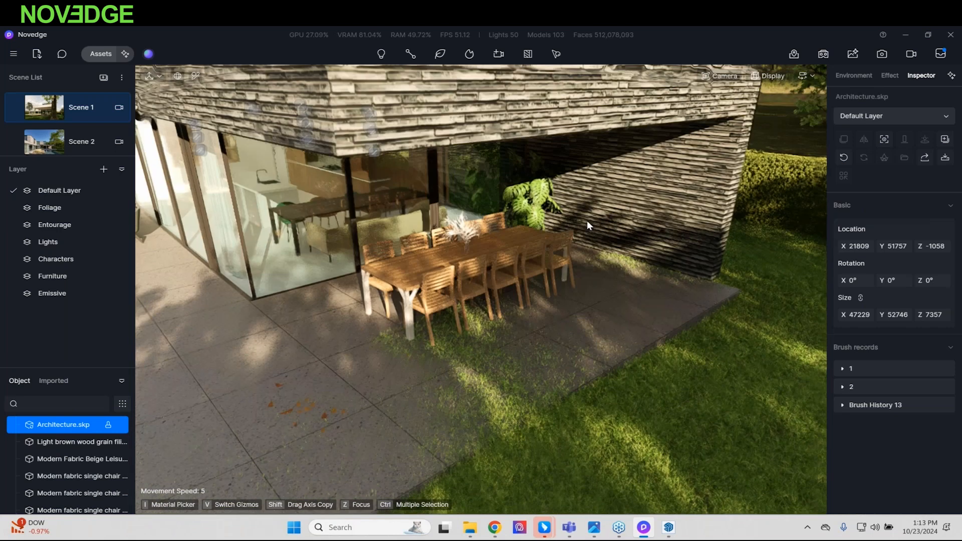
scroll(587, 221, "up", 3)
Step: Switch to SketchUp, hide the Hidden tag, and return to D5 Render
left_click(668, 528)
left_click(543, 241)
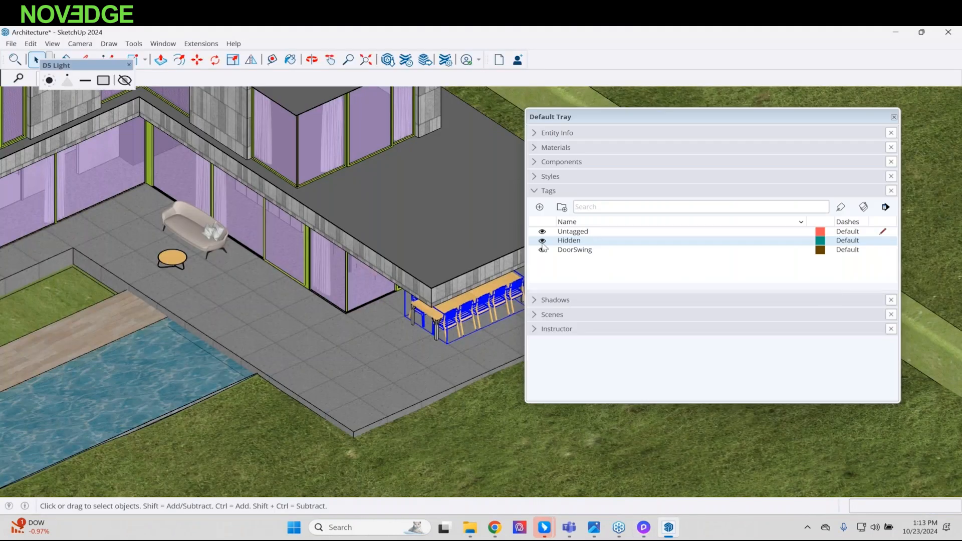
left_click(644, 528)
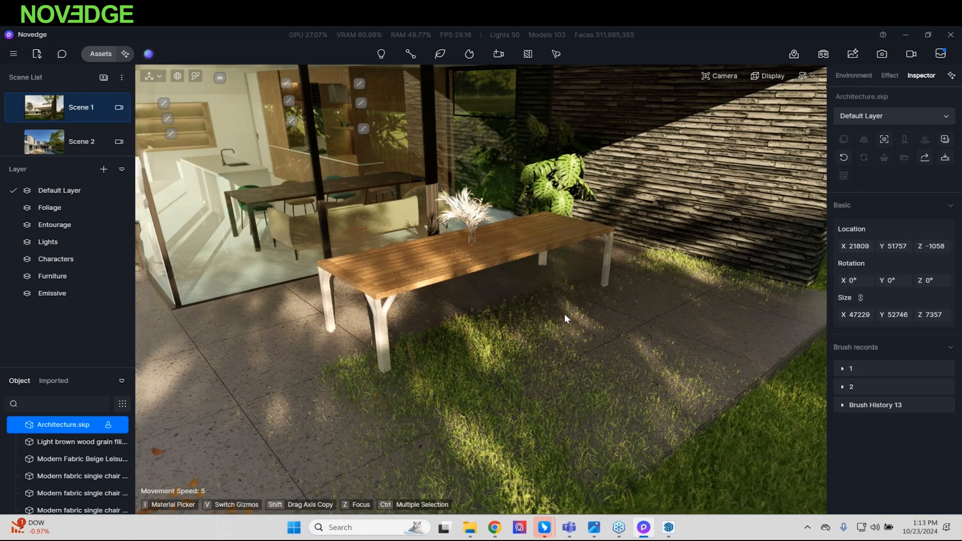
Step: Import Model.d5a from the Documents\NovedgeWebinar folder and place it on the patio in front of the outdoor table
left_click(38, 54)
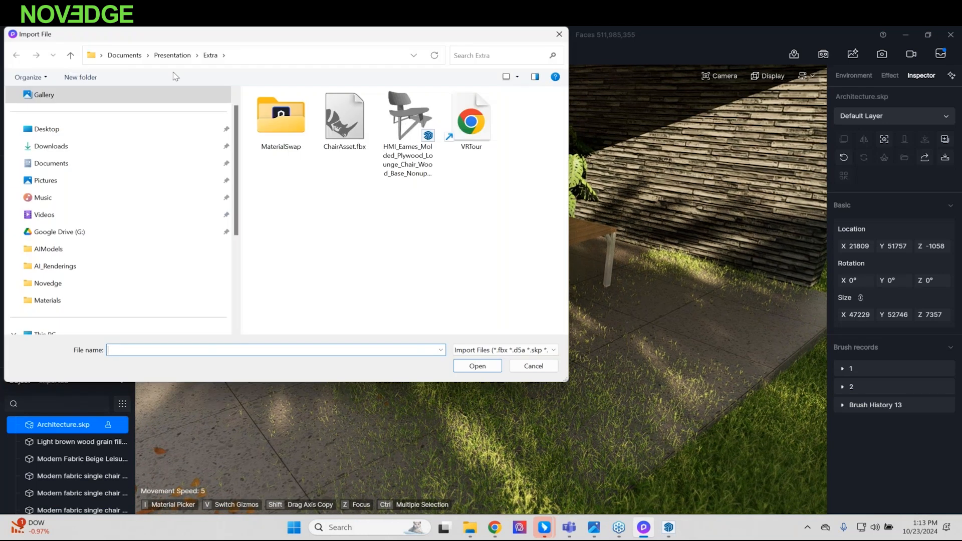
left_click(173, 55)
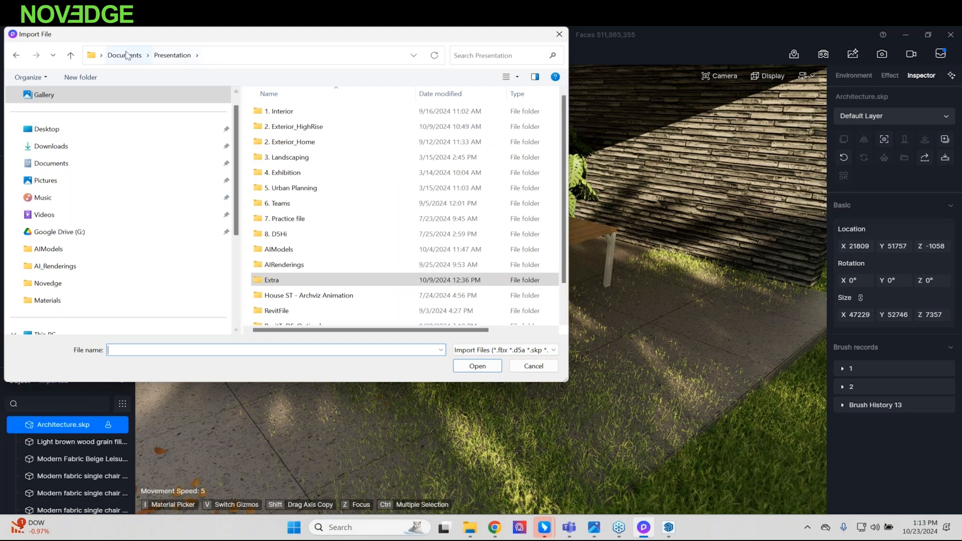
left_click(319, 143)
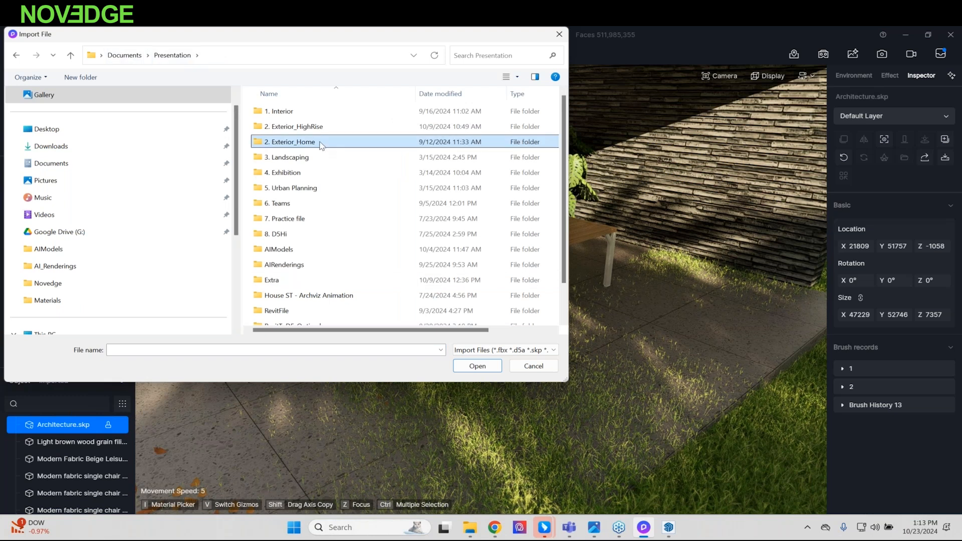
left_click(132, 58)
key("n")
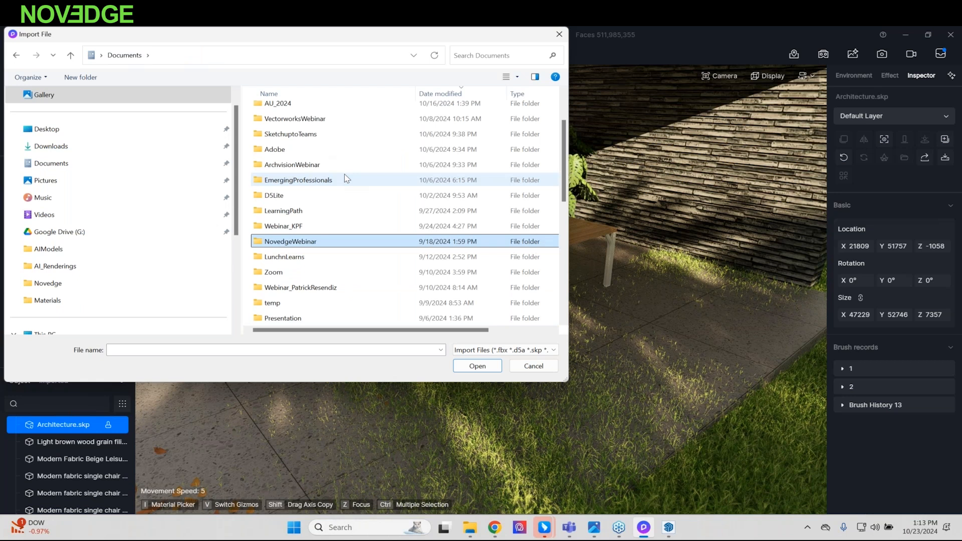
key("Return")
left_click(341, 143)
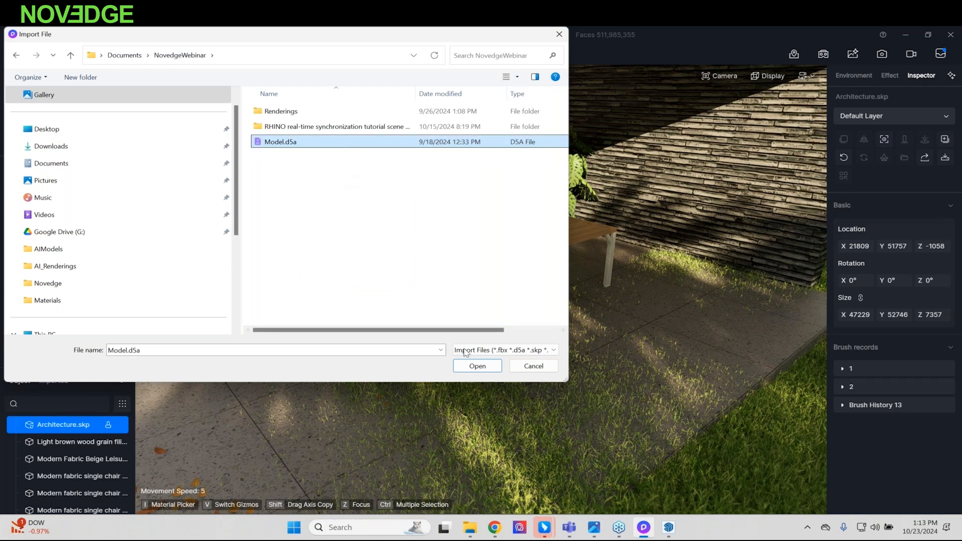
left_click(471, 367)
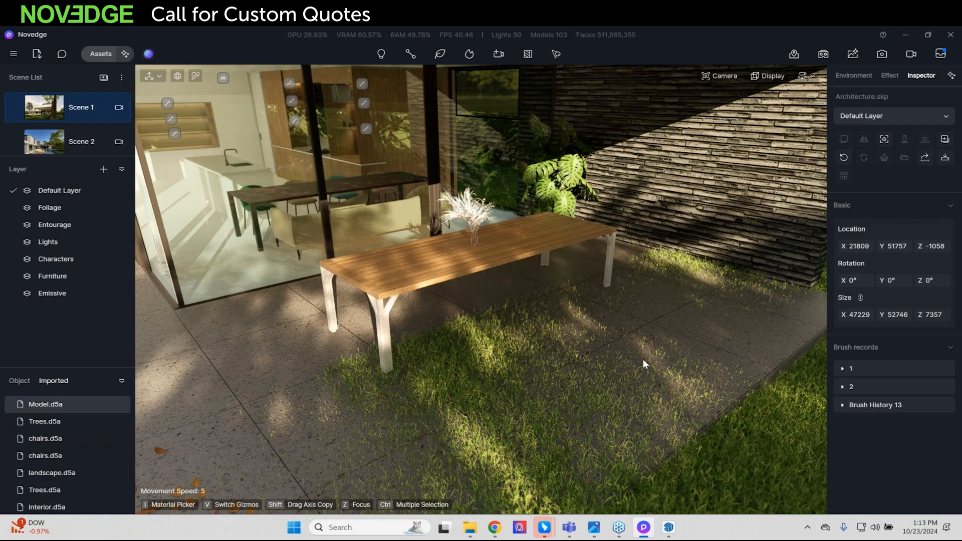
left_click(518, 357)
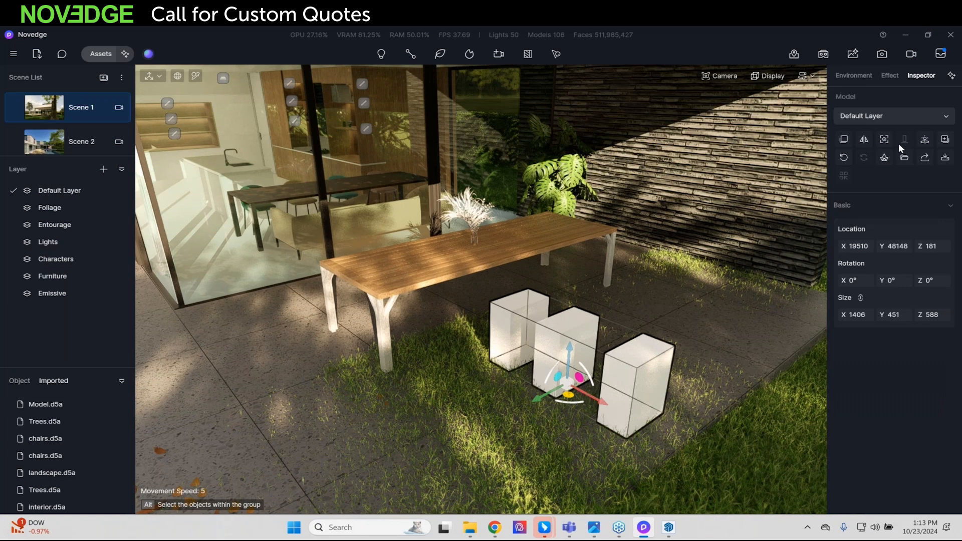
Step: Sync the placed model's coordinates and return to Scene 1 with the camera close to the outdoor table
left_click(923, 141)
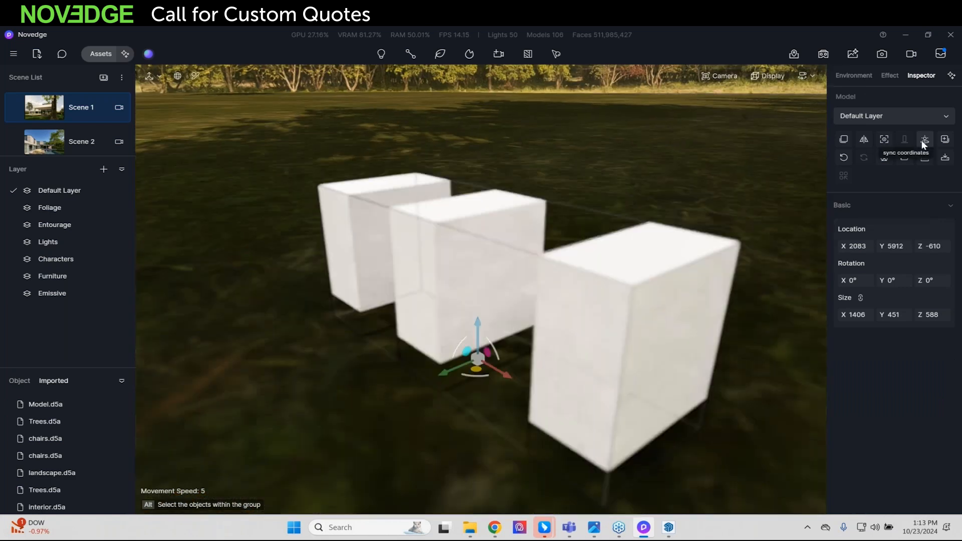
left_click(94, 116)
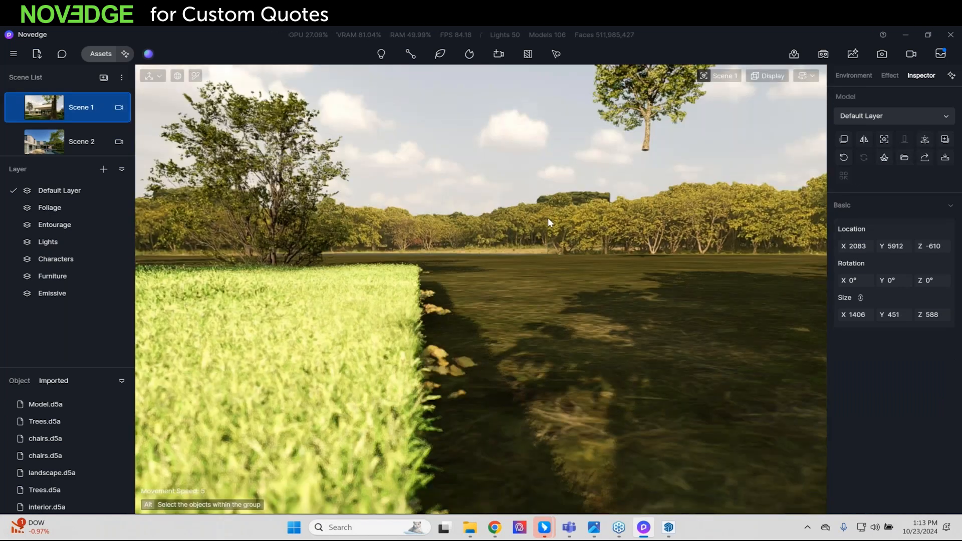
scroll(556, 362, "up", 5)
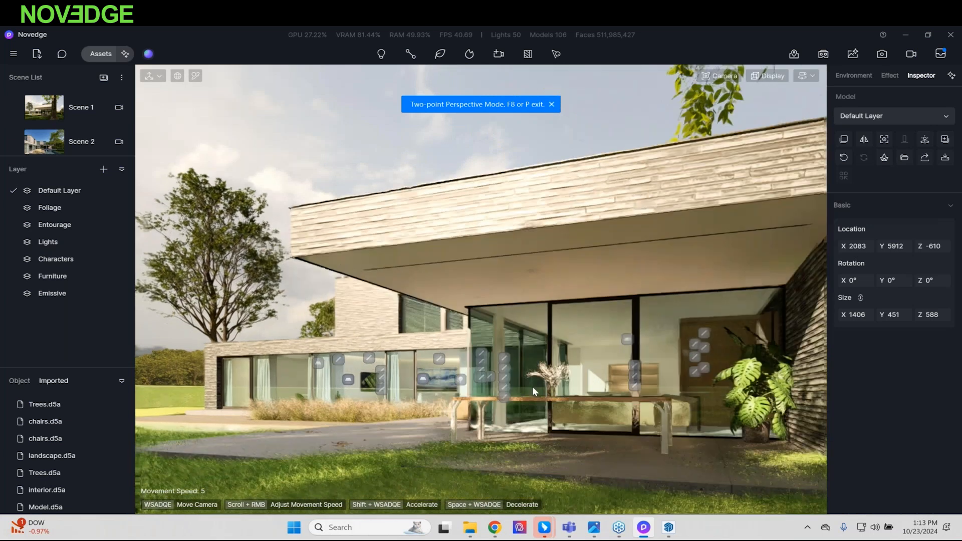
right_click_drag(533, 387, 136, 80)
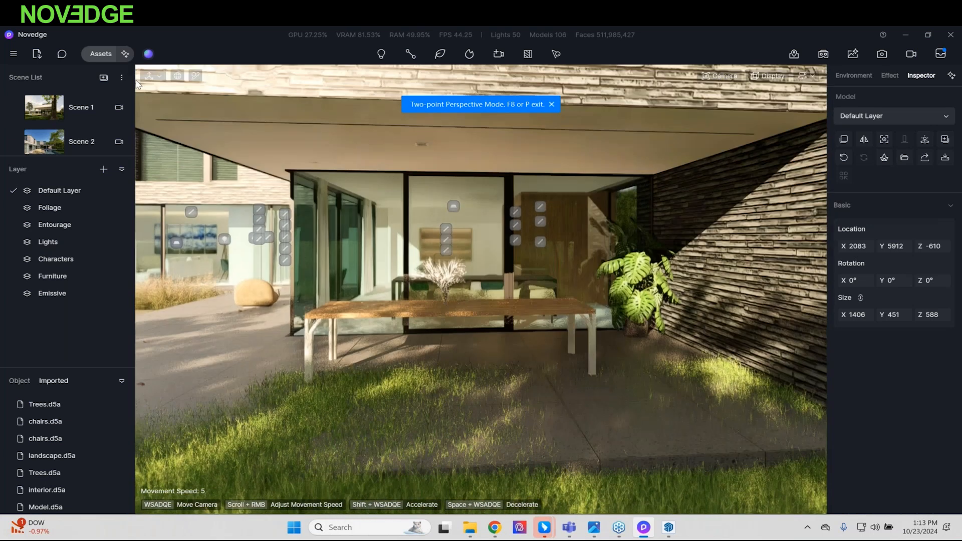
Step: Import Chairs.d5a from the Documents\Novedge_1022\Exports folder and place the chairs in front of the outdoor table
left_click(36, 53)
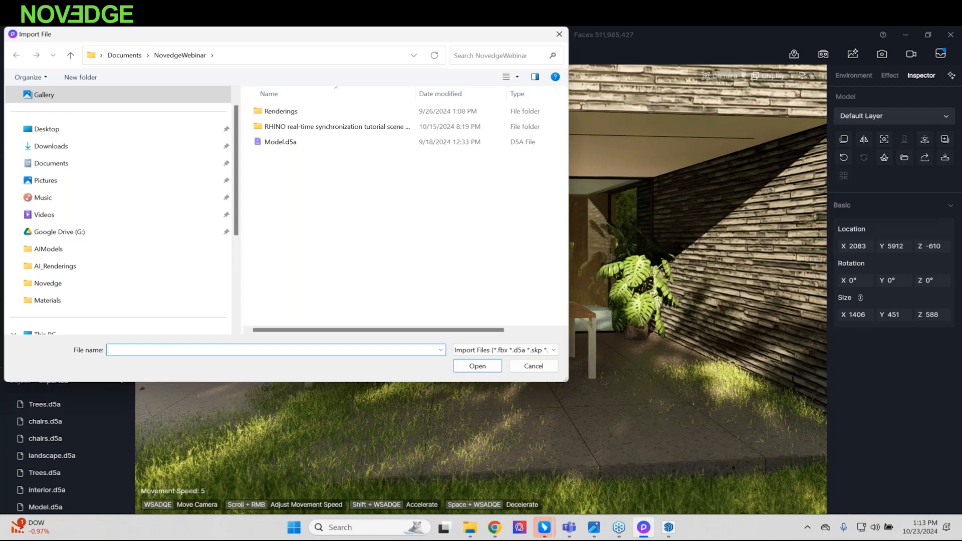
left_click(117, 57)
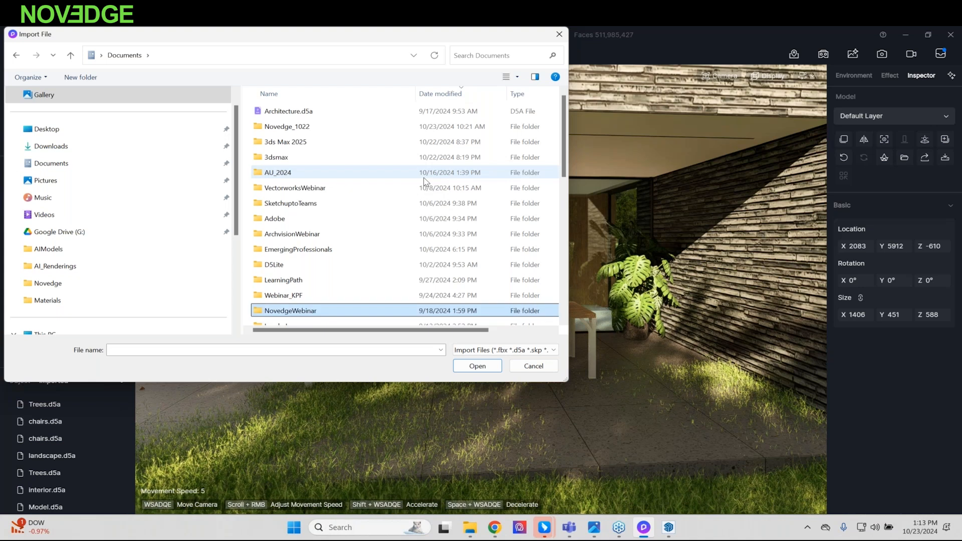
scroll(424, 182, "down", 9)
left_click(355, 244)
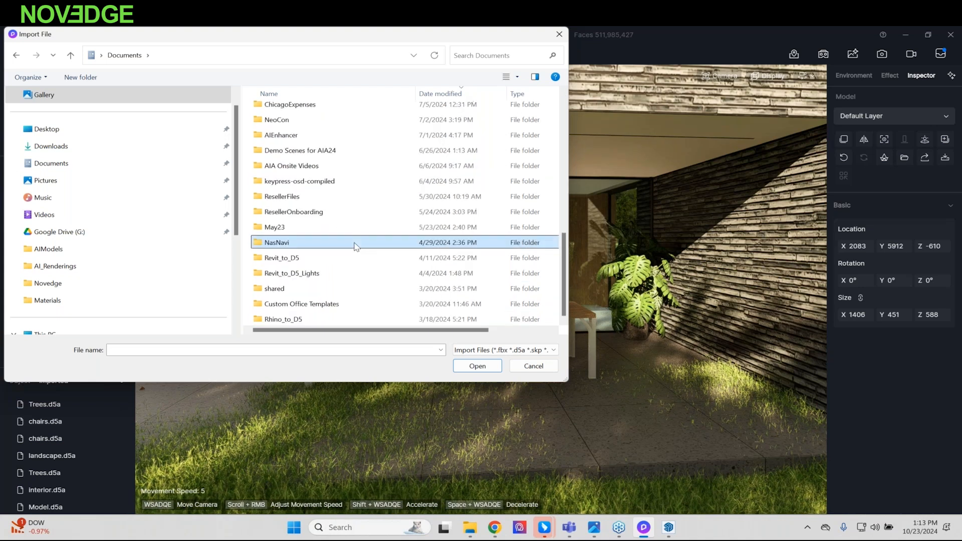
scroll(354, 246, "up", 9)
left_click(316, 111)
double_click(316, 112)
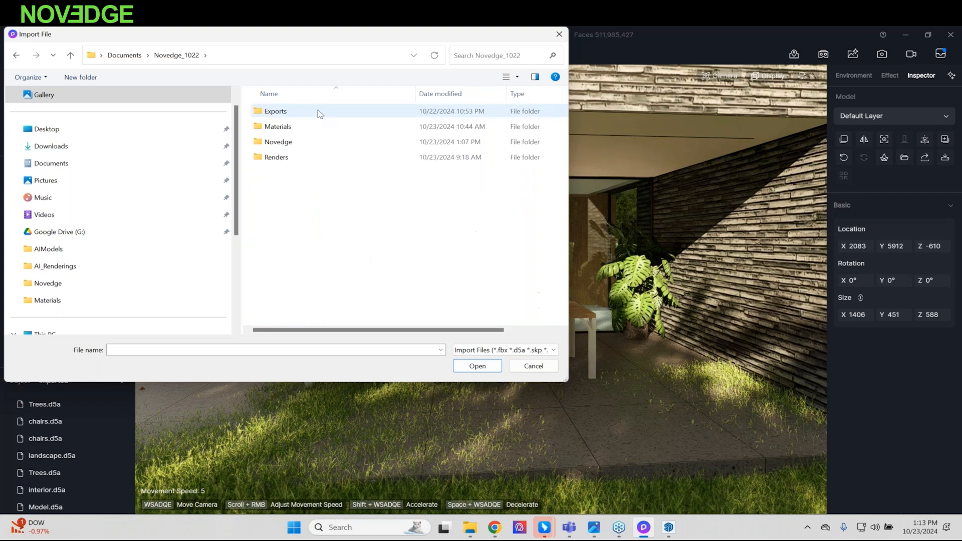
double_click(295, 115)
left_click(293, 111)
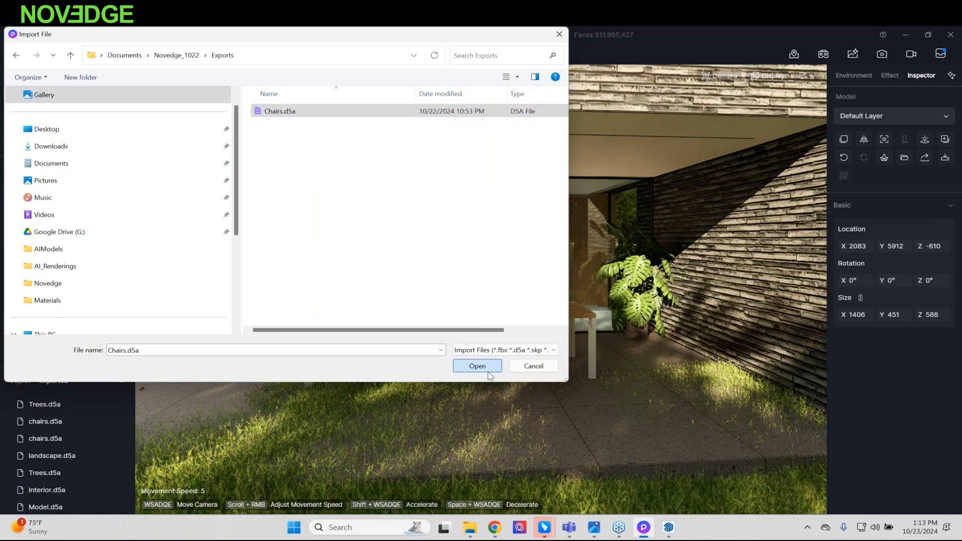
left_click(477, 366)
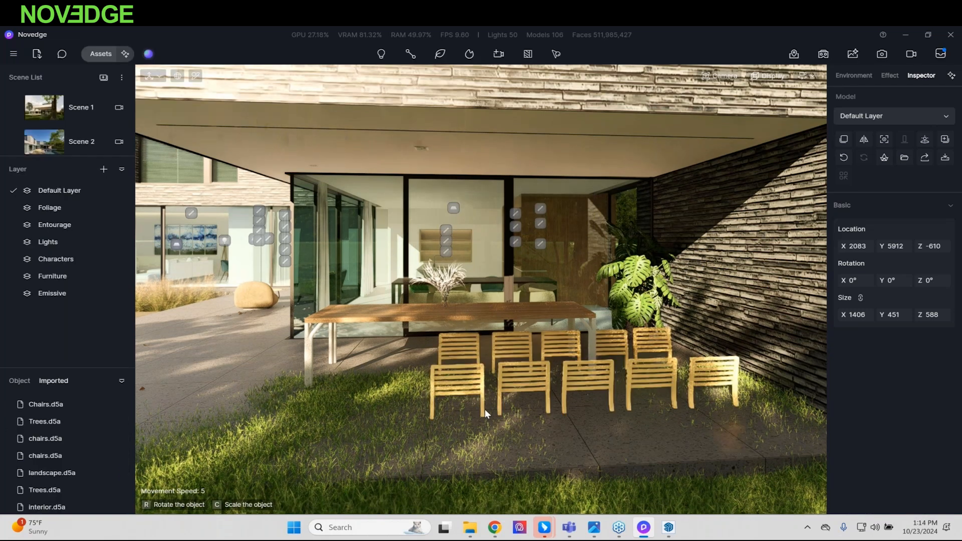
Step: Sync the imported chairs' coordinates and view the table and chairs from an angle
left_click(926, 139)
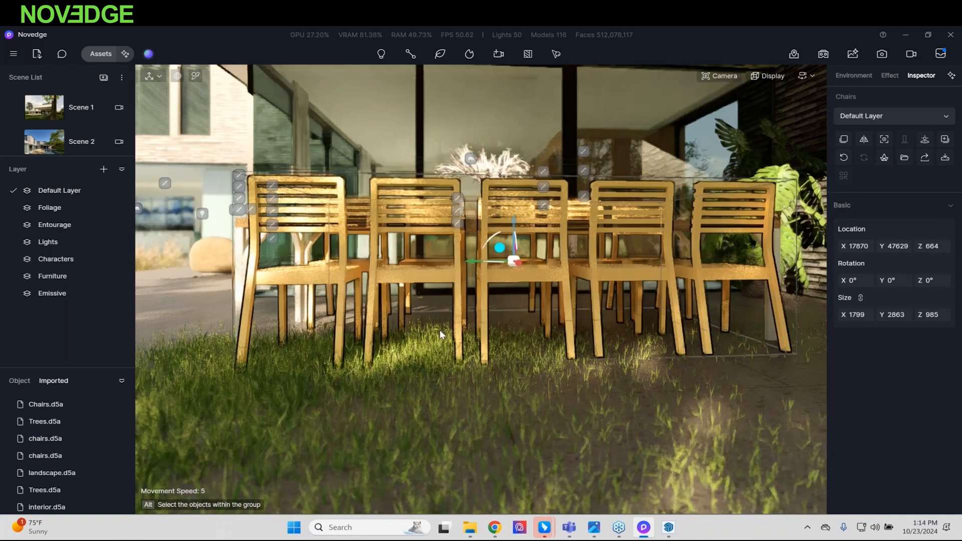
right_click_drag(441, 334, 512, 324)
key("a")
key("s")
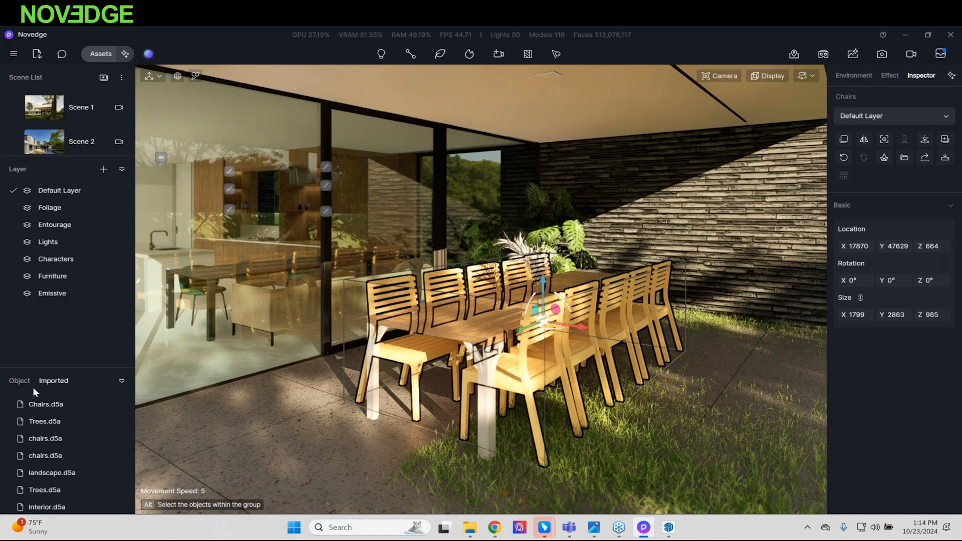
Step: Select all the individual chair components nested inside the imported Chairs group in the object list
left_click(16, 382)
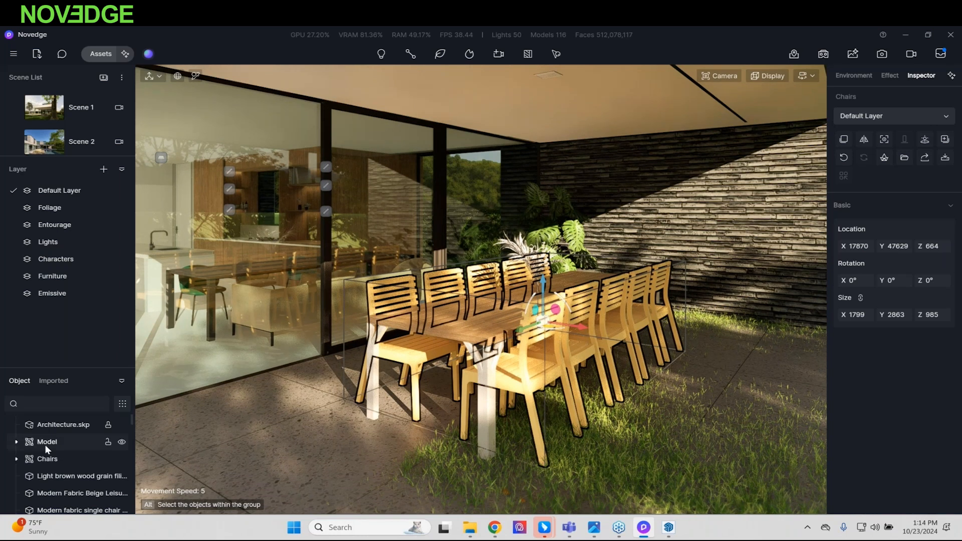
left_click(19, 463)
left_click(28, 475)
scroll(71, 447, "down", 1)
left_click(74, 434)
scroll(77, 461, "down", 2)
left_click(79, 473, "shift")
Step: Replace the selected chairs with the black linear metal chair from the local model assets
right_click(80, 441)
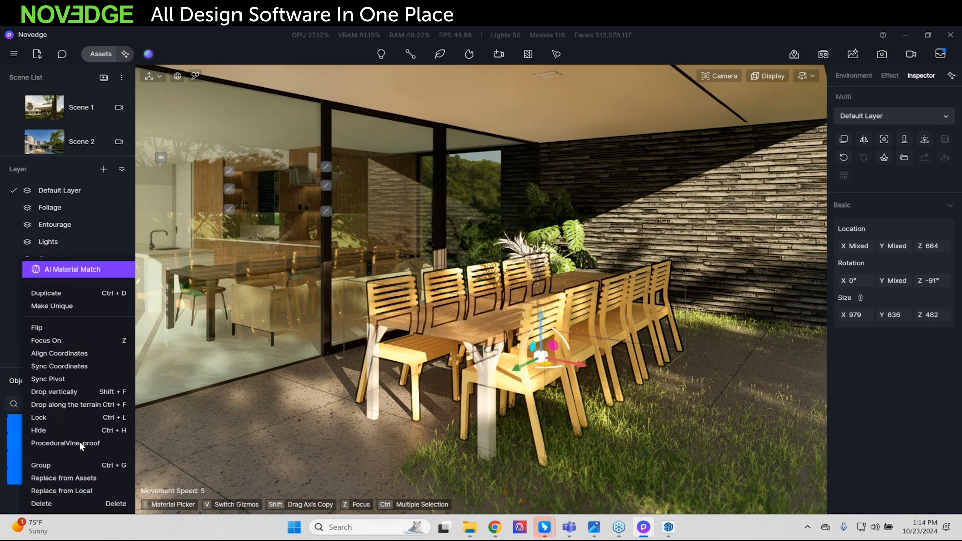
left_click(85, 479)
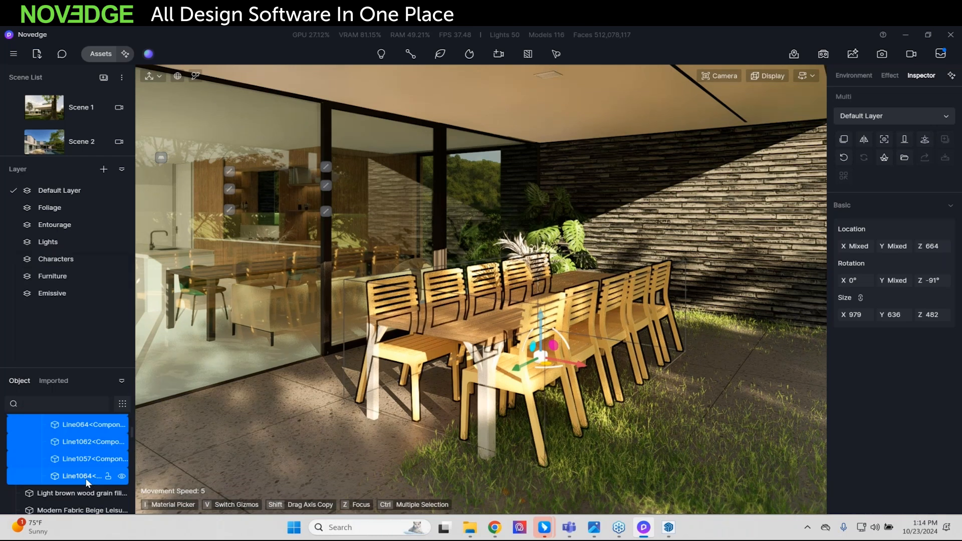
left_click(893, 152)
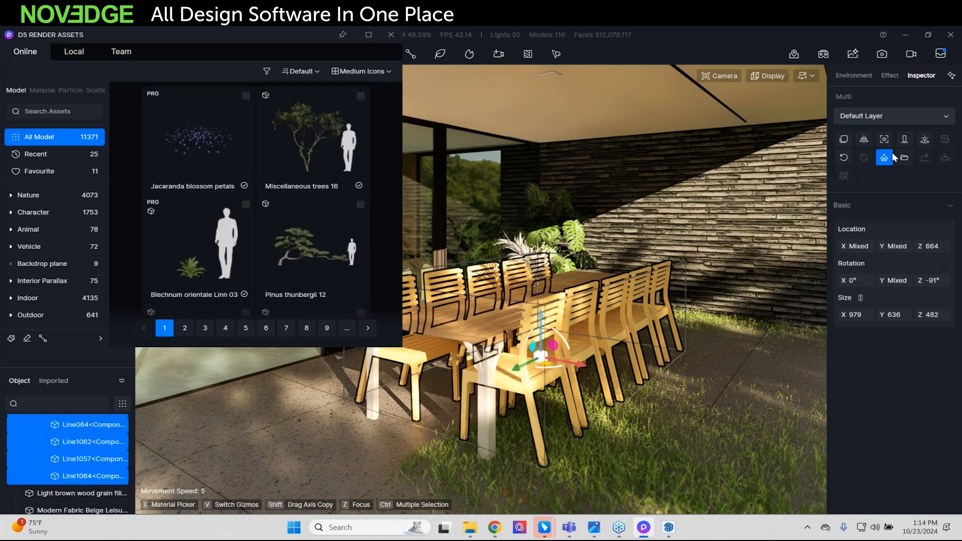
left_click(81, 55)
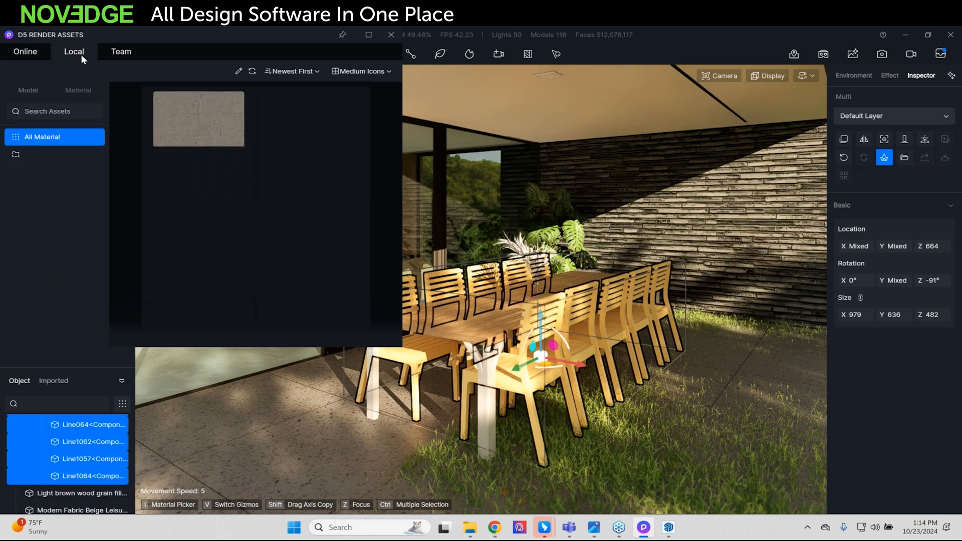
left_click(37, 90)
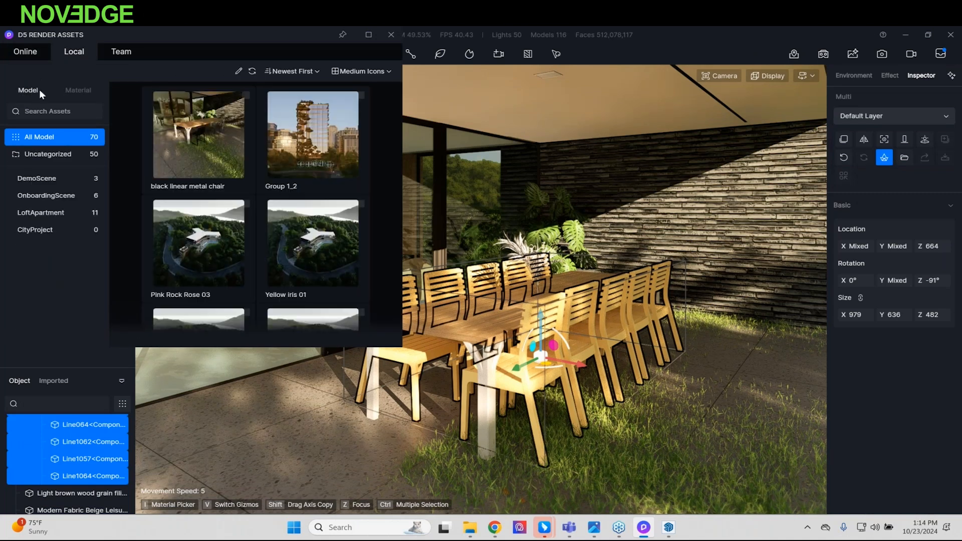
left_click(225, 134)
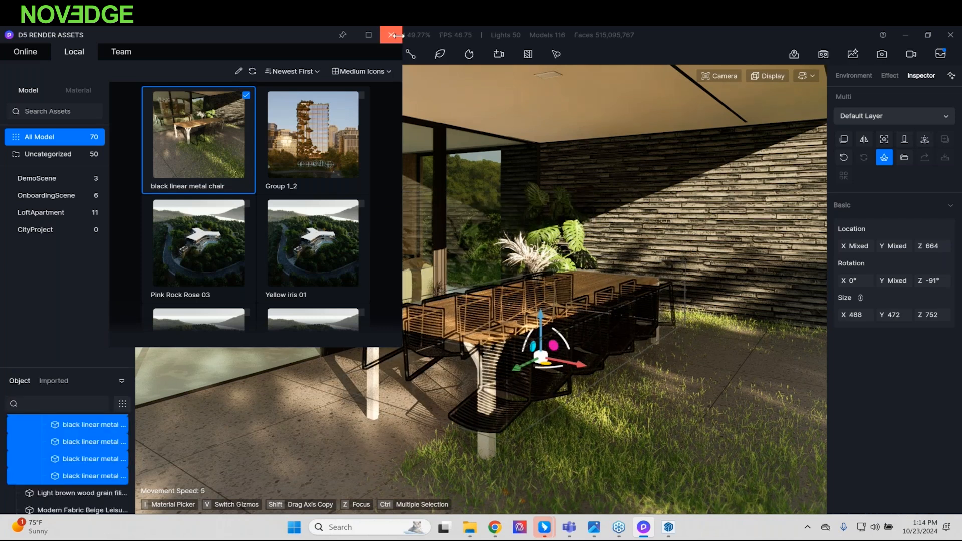
left_click_drag(399, 35, 396, 36)
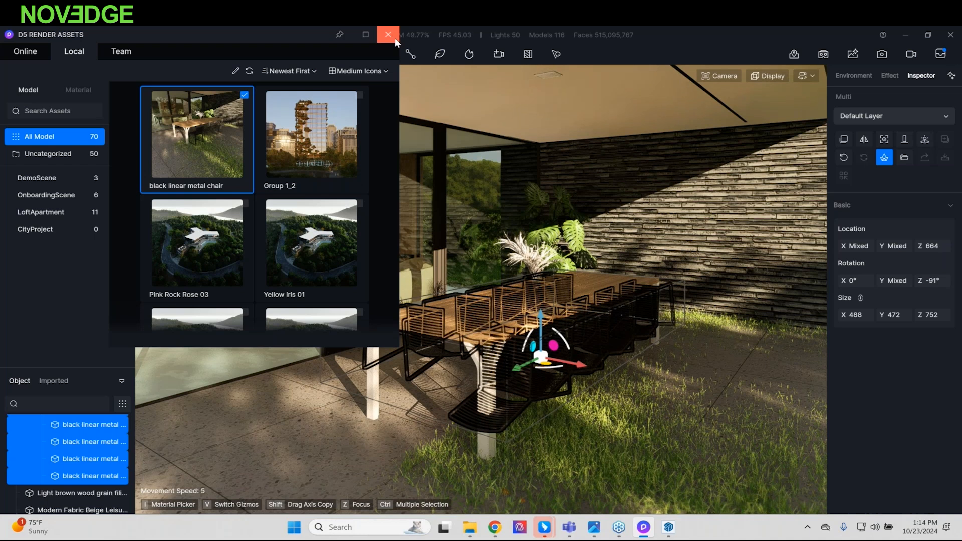
left_click(394, 36)
Step: Set the replaced chairs' Z rotation to 0° and drop them vertically onto the patio
left_click(933, 280)
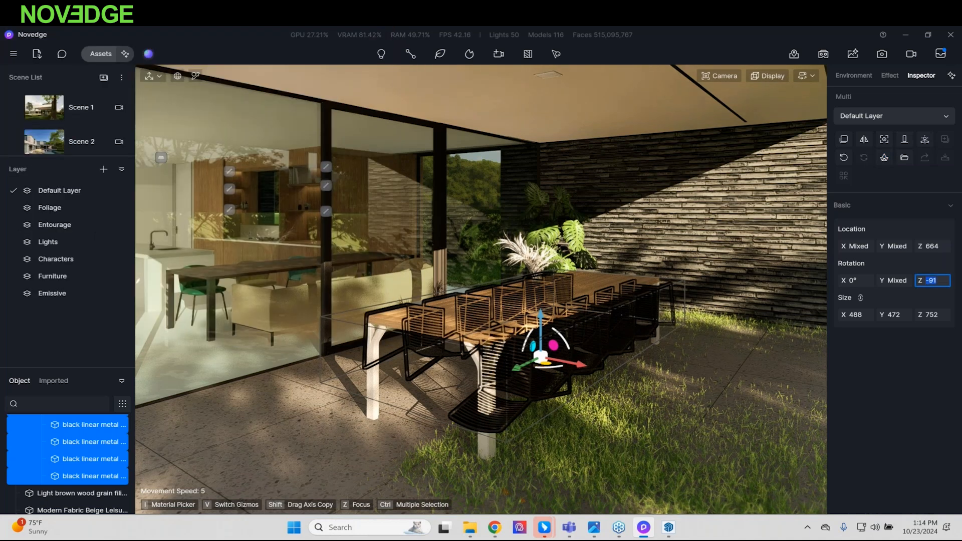
type("0")
key("Return")
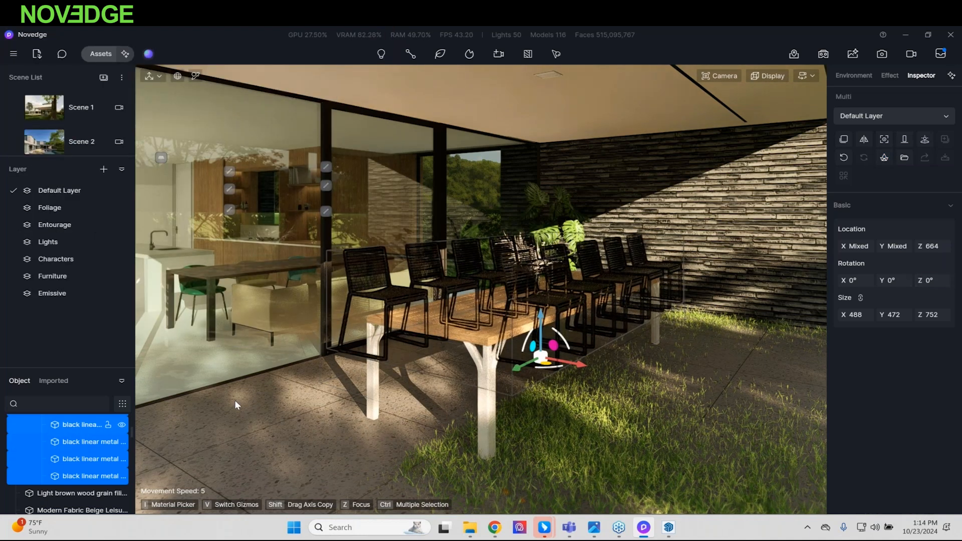
right_click(77, 425)
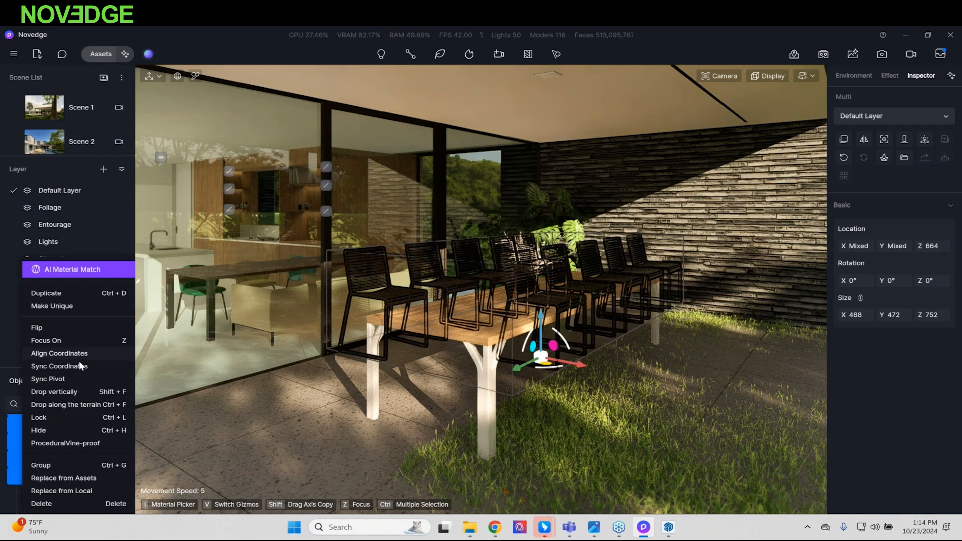
left_click(67, 390)
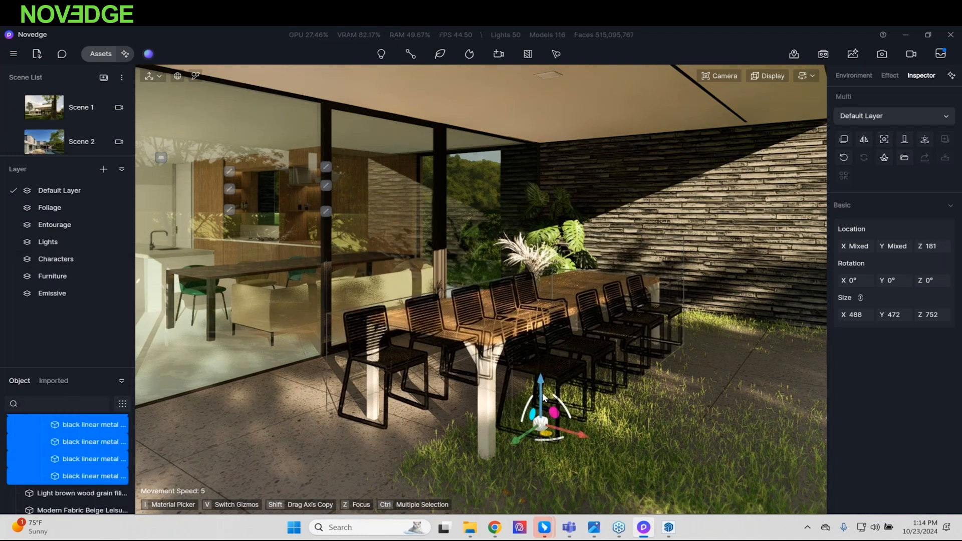
key("Escape")
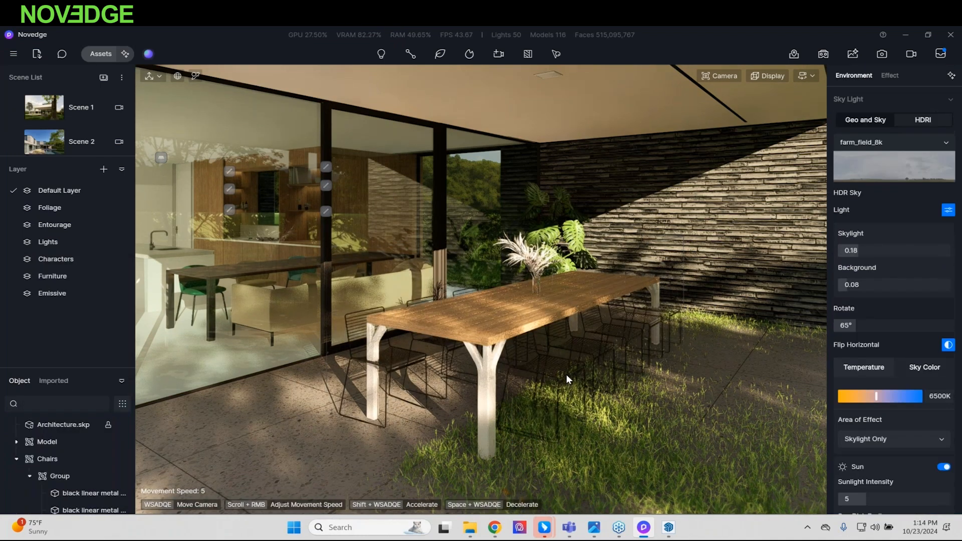
Step: Move the whole Chairs group along the table to a Y location of about 47348
middle_click_drag(355, 342, 434, 343)
key("a")
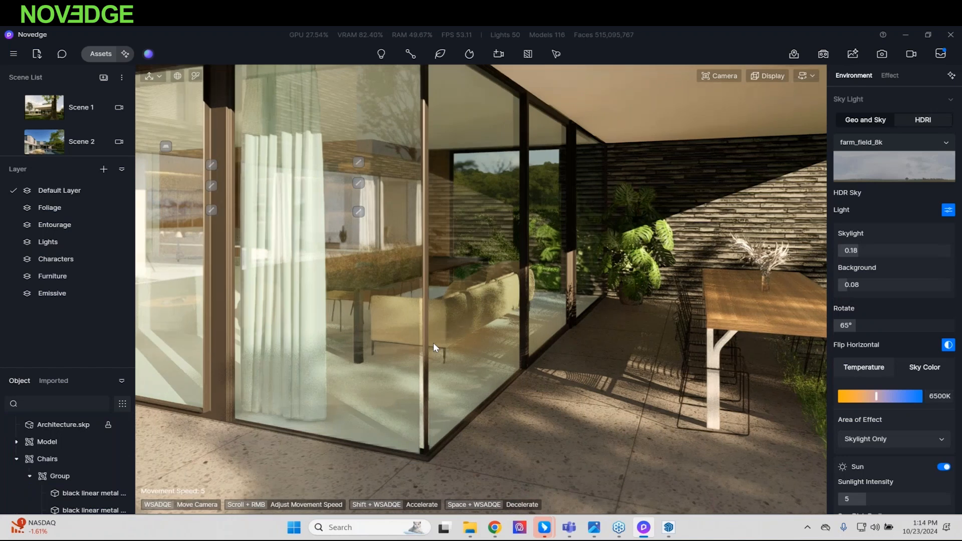
right_click_drag(433, 343, 306, 343)
key("d")
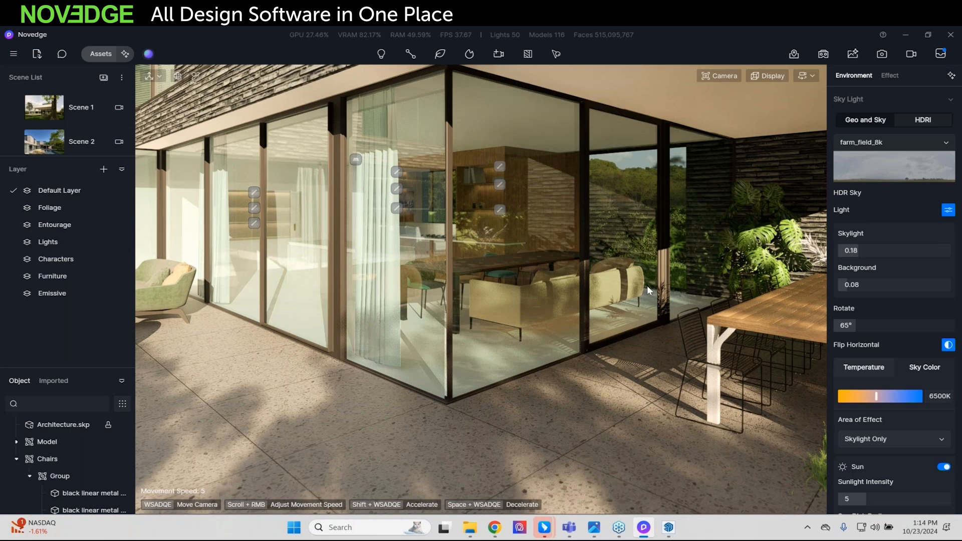
left_click(57, 462)
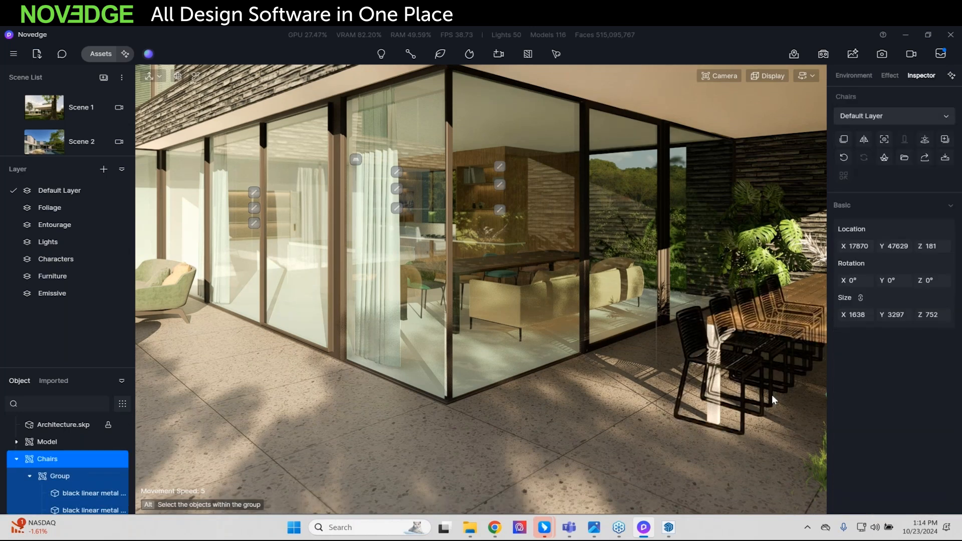
right_click_drag(556, 338, 667, 327)
left_click_drag(681, 391, 756, 354)
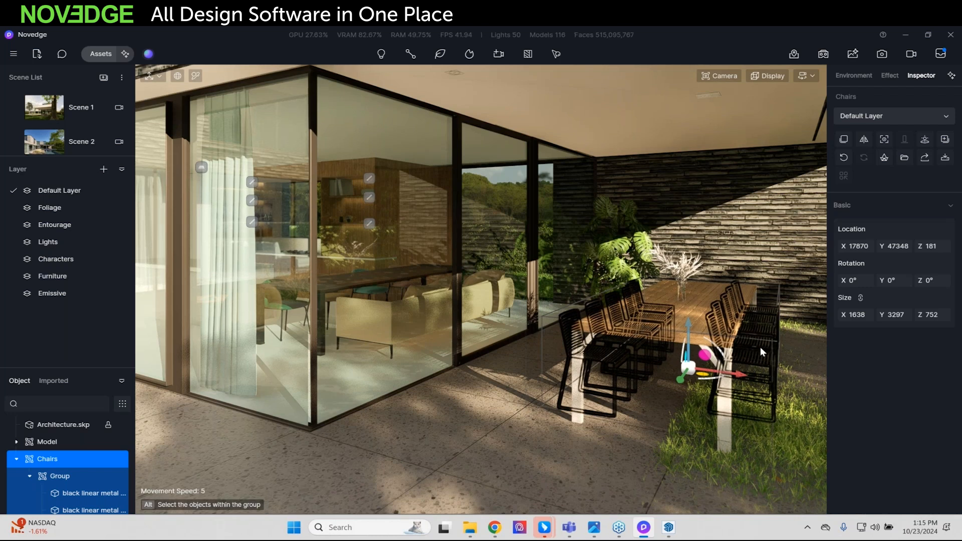
Step: Select a single chair within the group and look over the table and patio from the lawn side
left_click(760, 347, "alt")
middle_click_drag(763, 305, 696, 303)
right_click_drag(696, 301, 638, 317)
key("d")
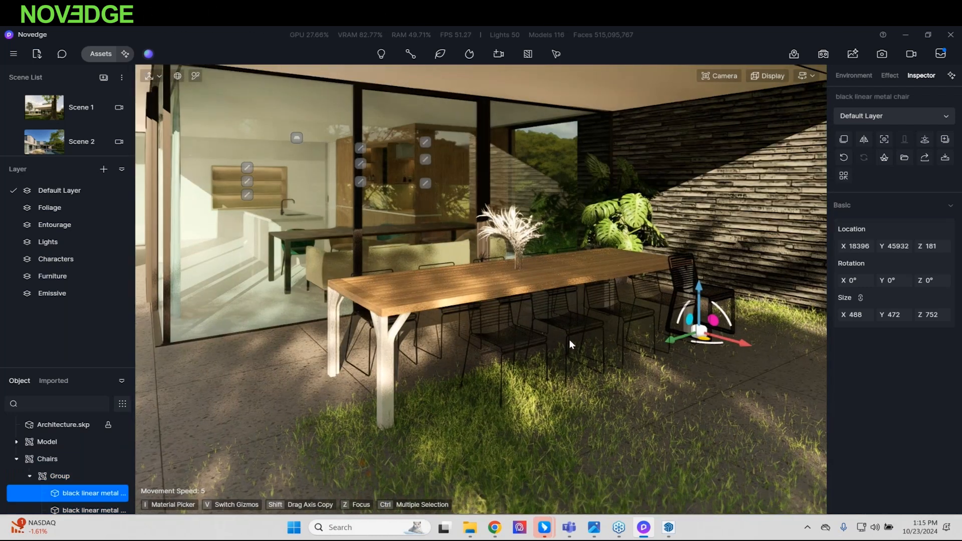
right_click_drag(517, 357, 384, 314)
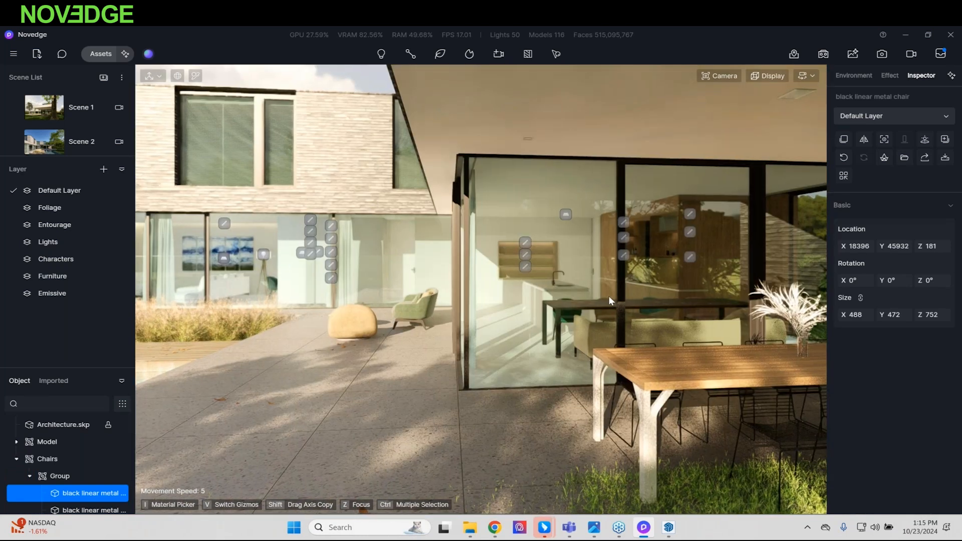
right_click_drag(609, 296, 581, 322)
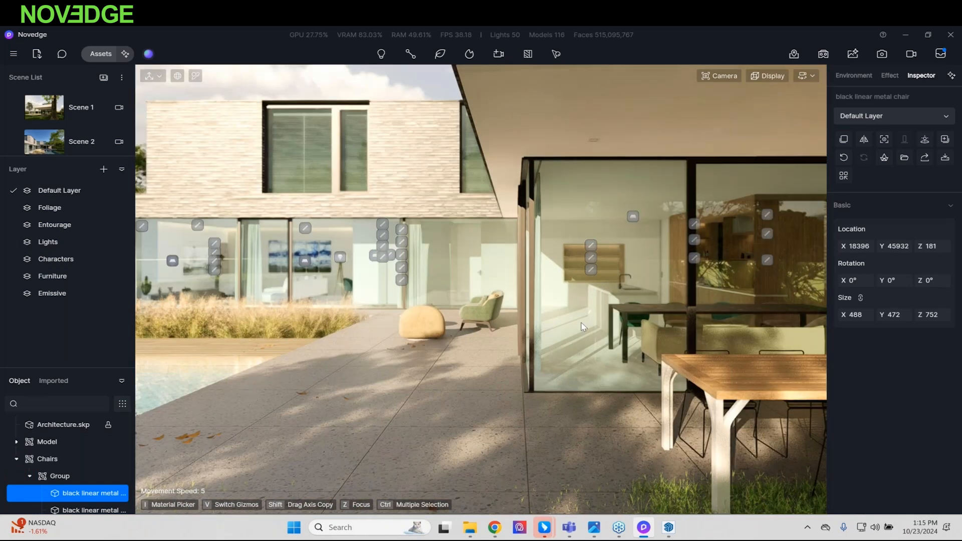
left_click(669, 527)
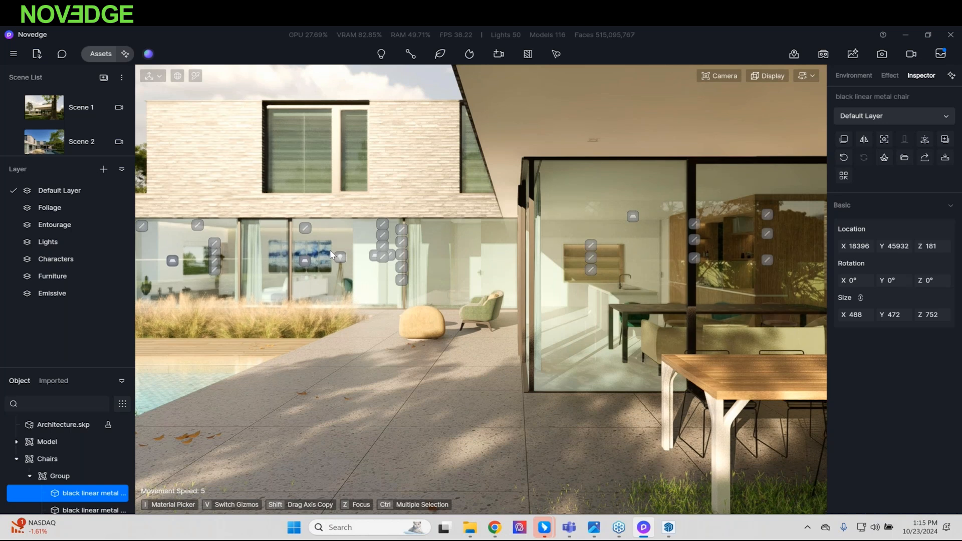
right_click_drag(557, 313, 609, 297)
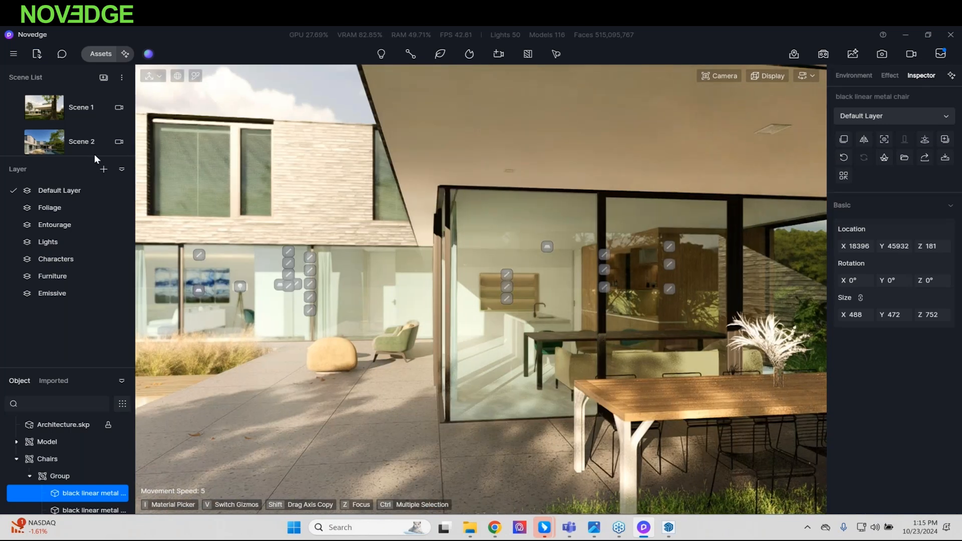
Step: Expand the scene list and open Scene 18, the white living room interior
left_click_drag(94, 155, 80, 353)
scroll(84, 241, "down", 8)
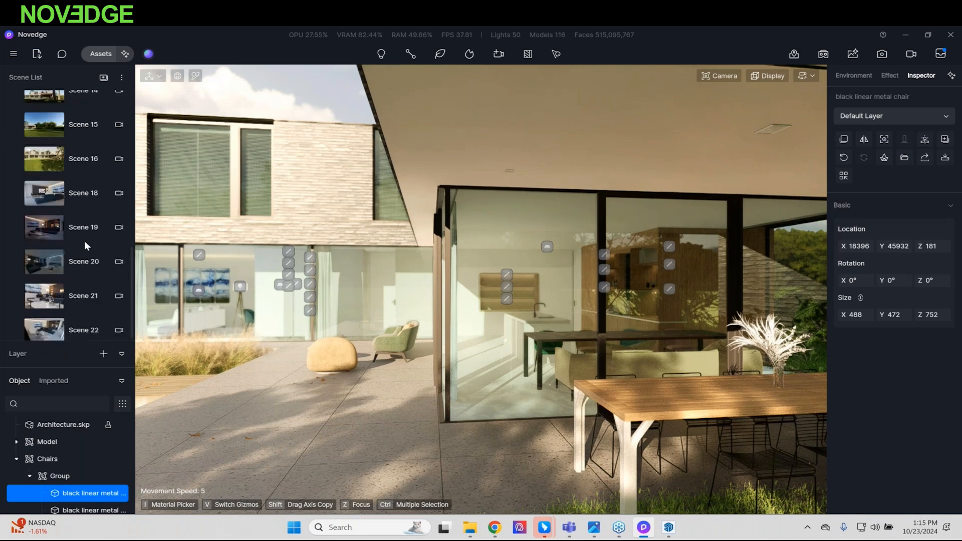
left_click(80, 191)
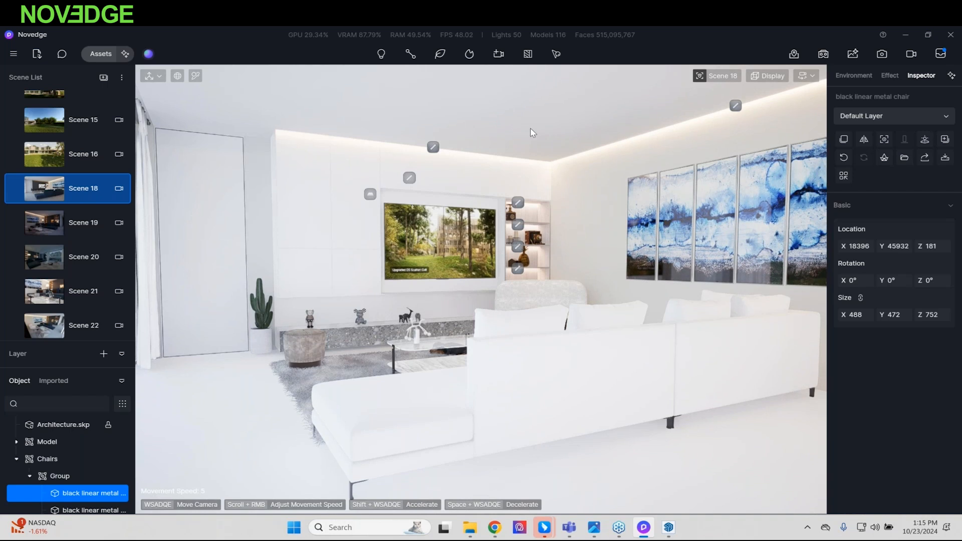
Step: Switch to SketchUp to look at the Architecture model and return to D5 Render
mouse_move(668, 529)
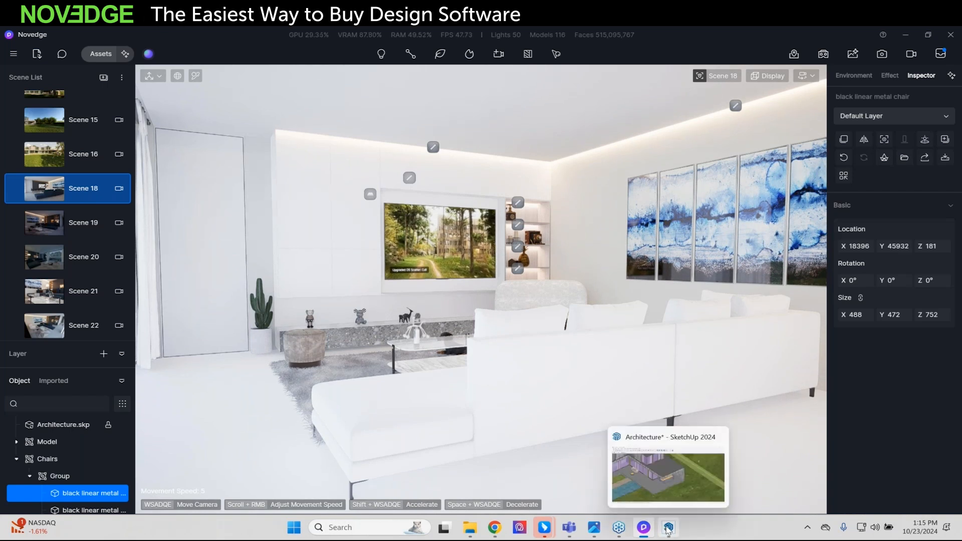
left_click(664, 482)
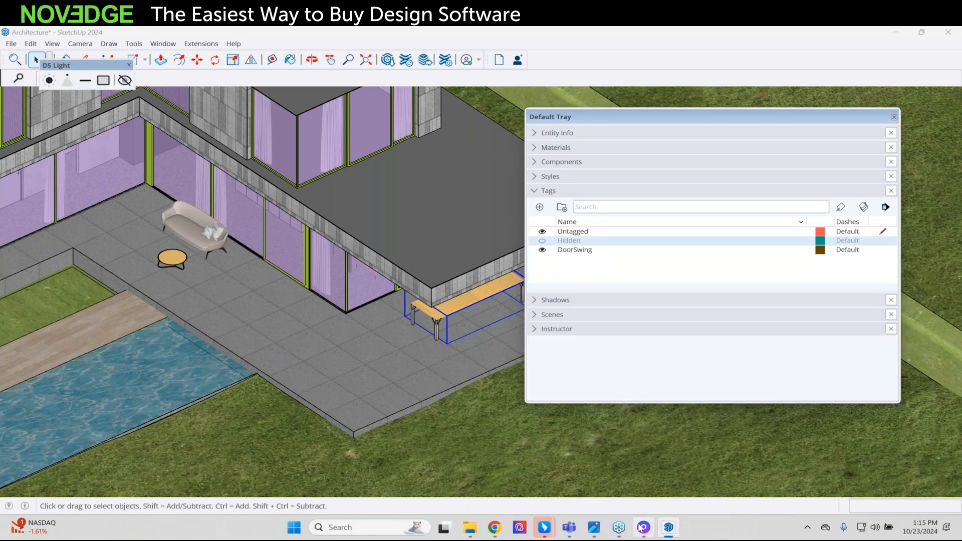
left_click(644, 528)
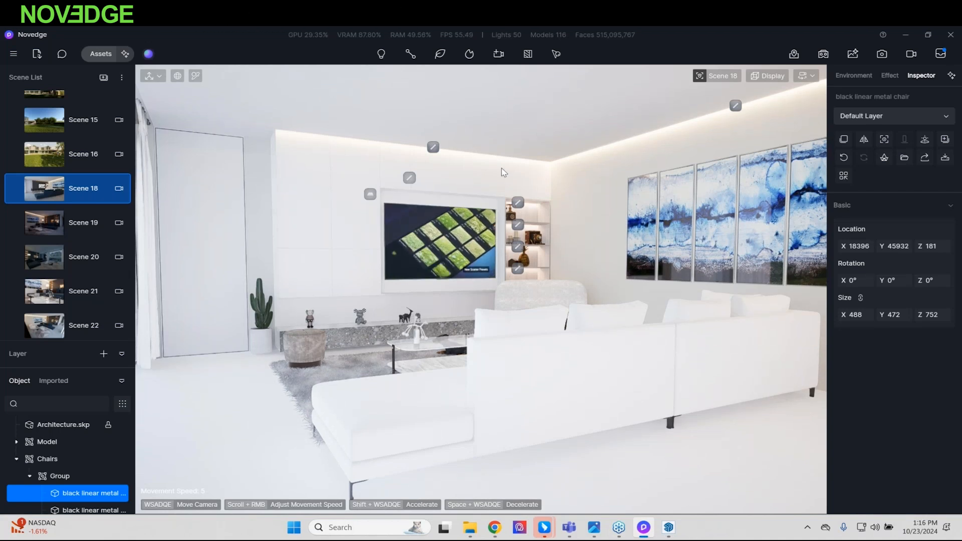
Step: Look around the interior by moving the camera and restore the Scene 18 view
right_click_drag(503, 172, 243, 236)
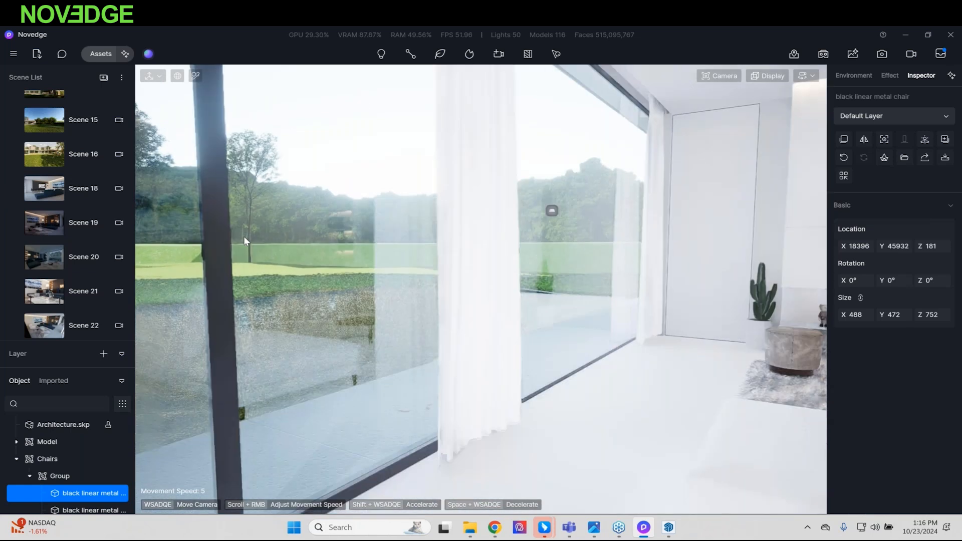
key("d")
key("s")
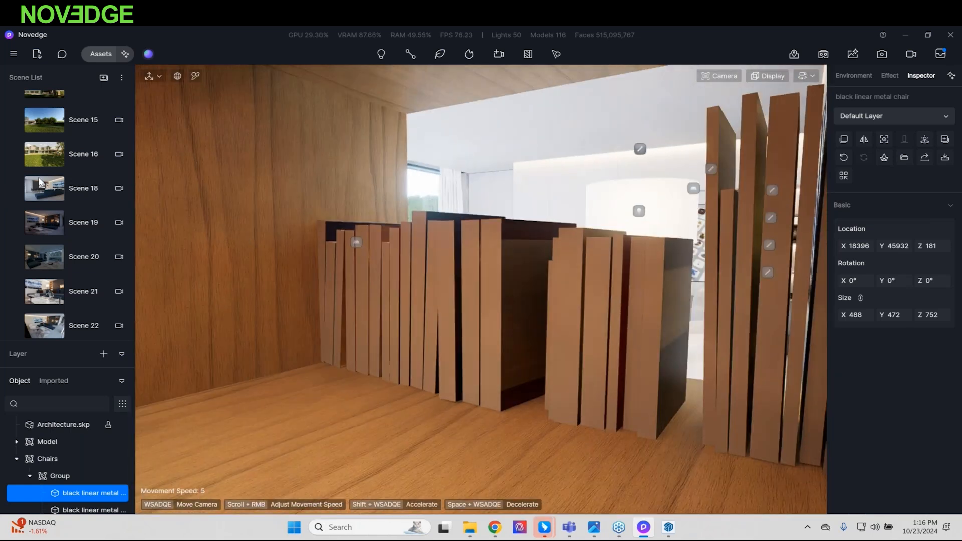
left_click(76, 190)
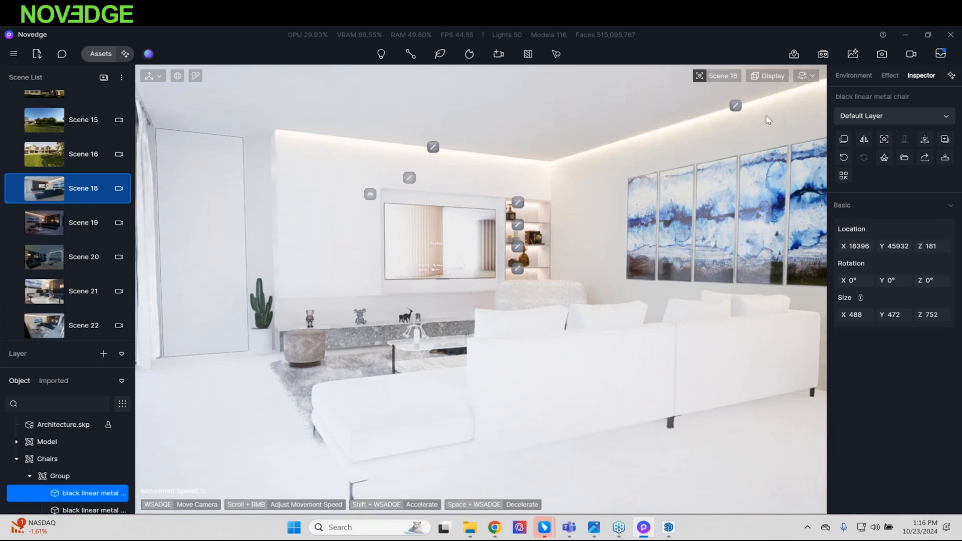
Step: Load InteriorNightScene.jpg as the AI Atmosphere Match reference image and snap the current Scene 18 view
left_click(952, 76)
left_click(881, 210)
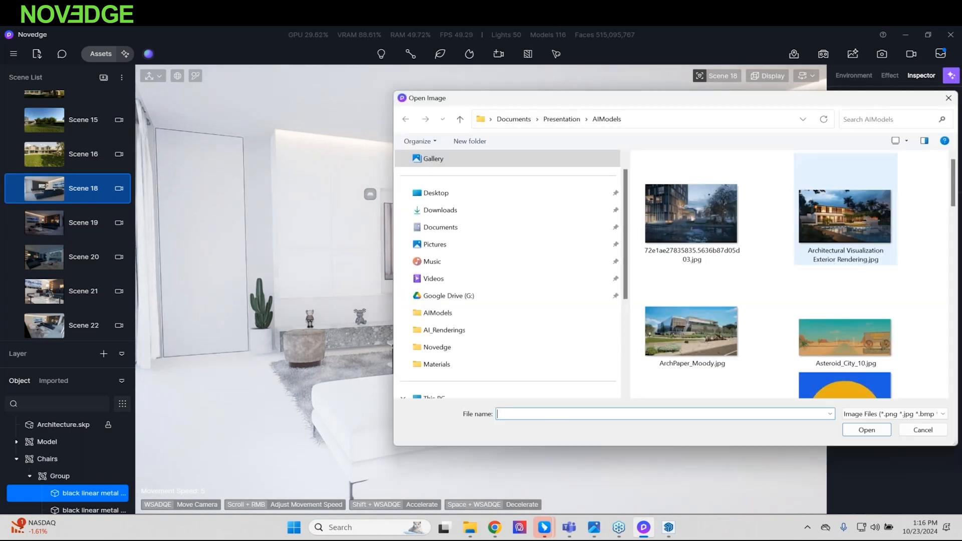
scroll(702, 218, "down", 5)
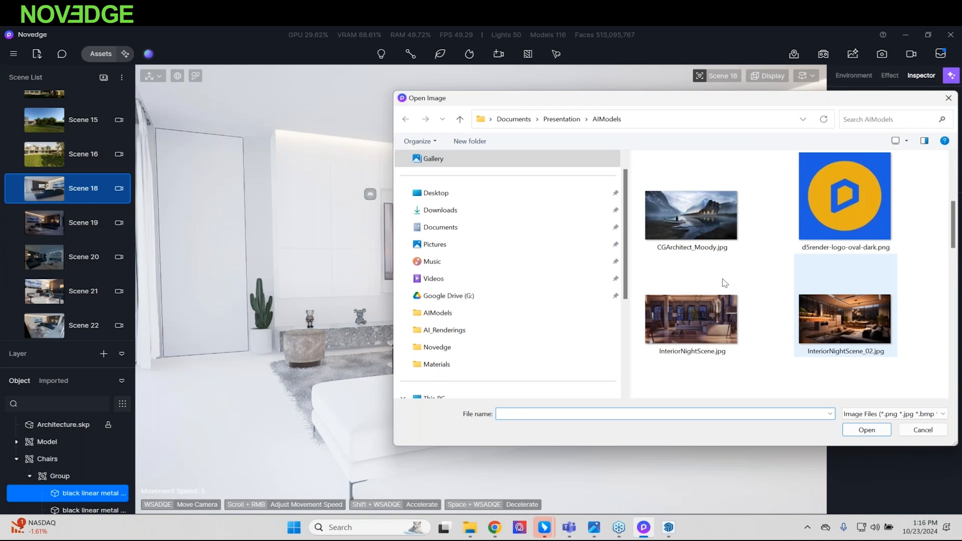
double_click(688, 323)
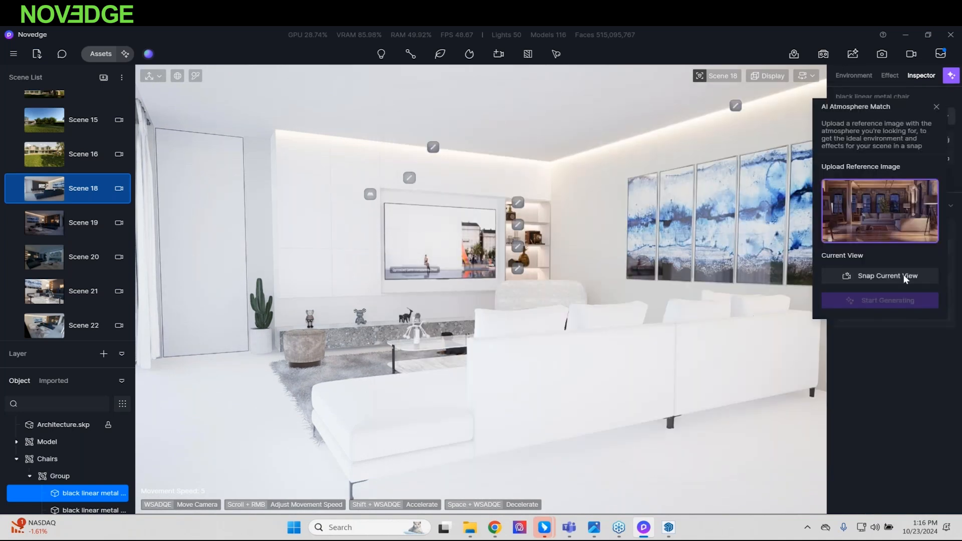
mouse_move(931, 193)
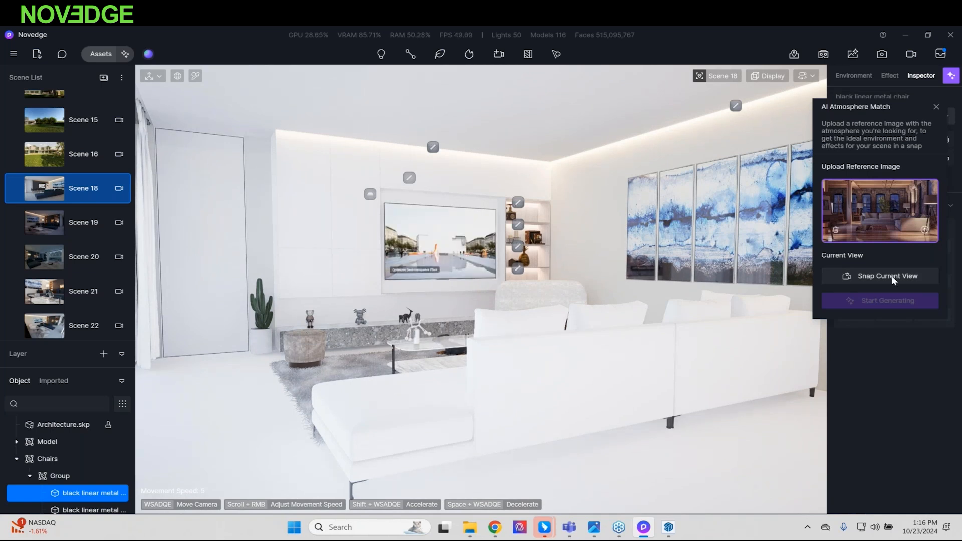
left_click(852, 271)
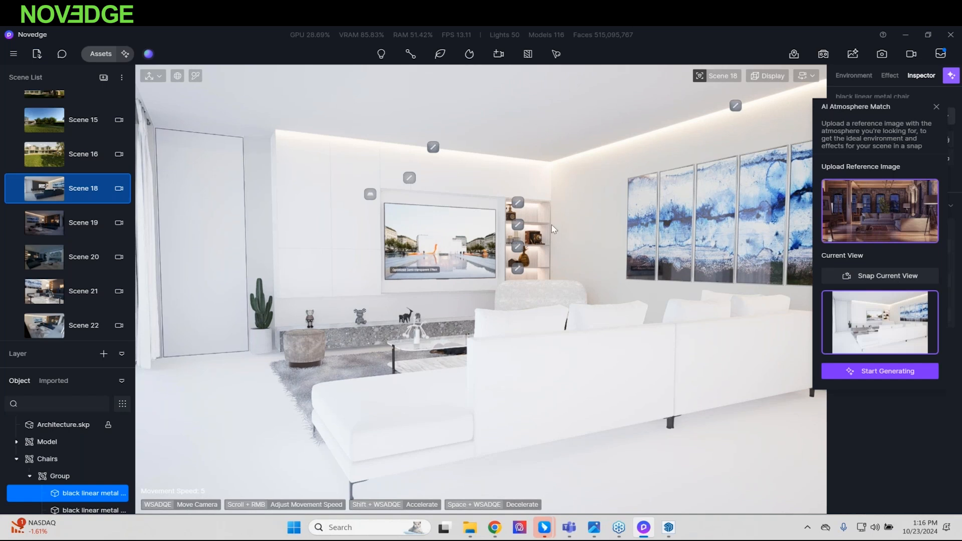
Step: Generate the AI atmosphere match from the reference image and apply it to the interior scene
left_click(911, 372)
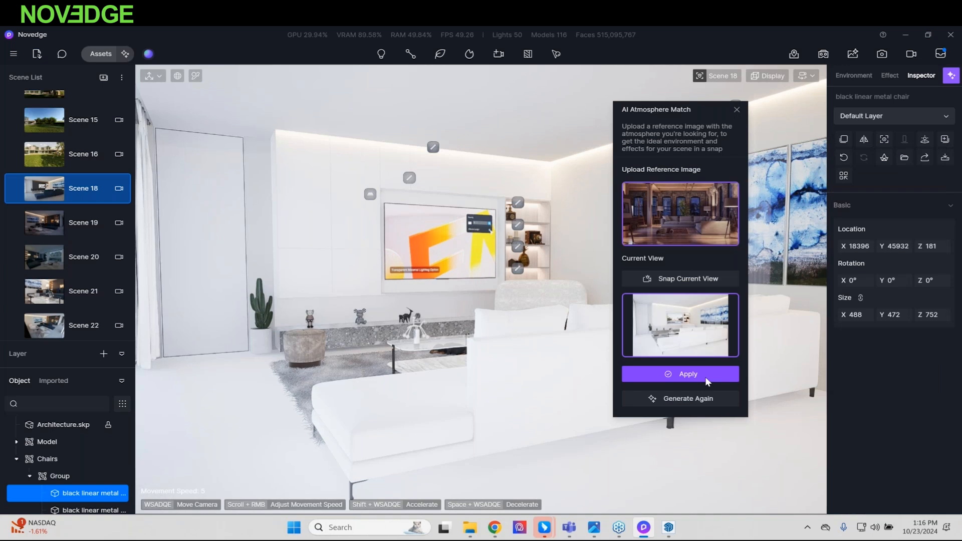
left_click(705, 379)
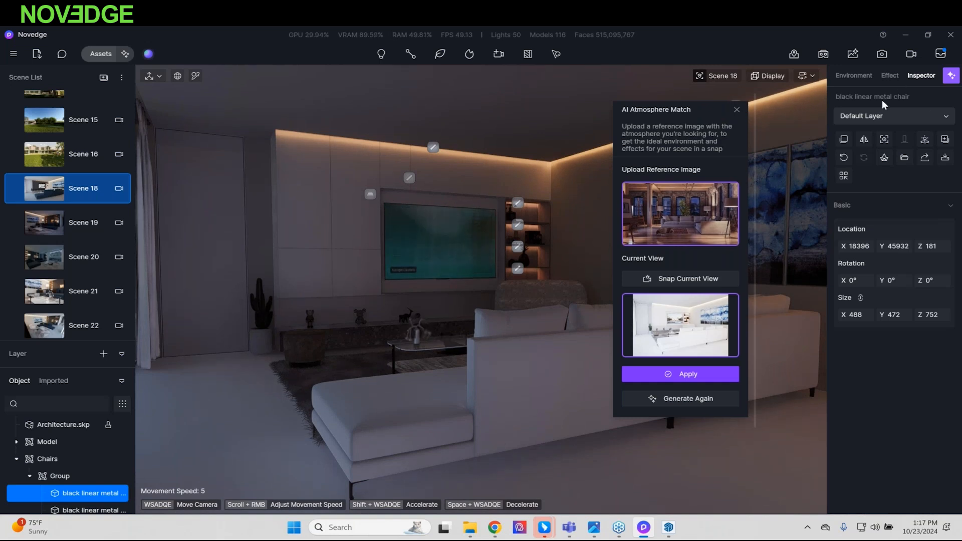
Step: Fine-tune the matched look by setting the white balance to 6575 and the AI LUT intensity to 1
left_click(890, 76)
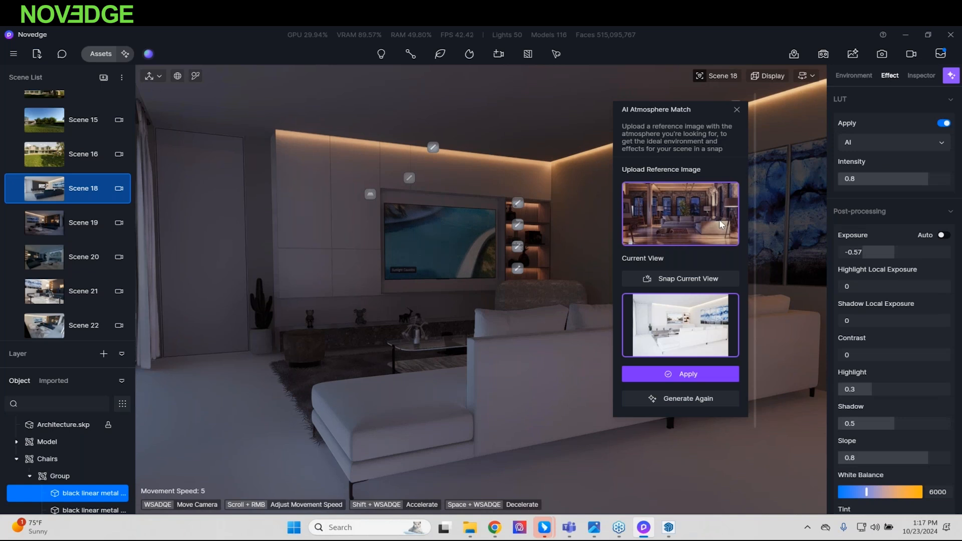
scroll(882, 206, "down", 2)
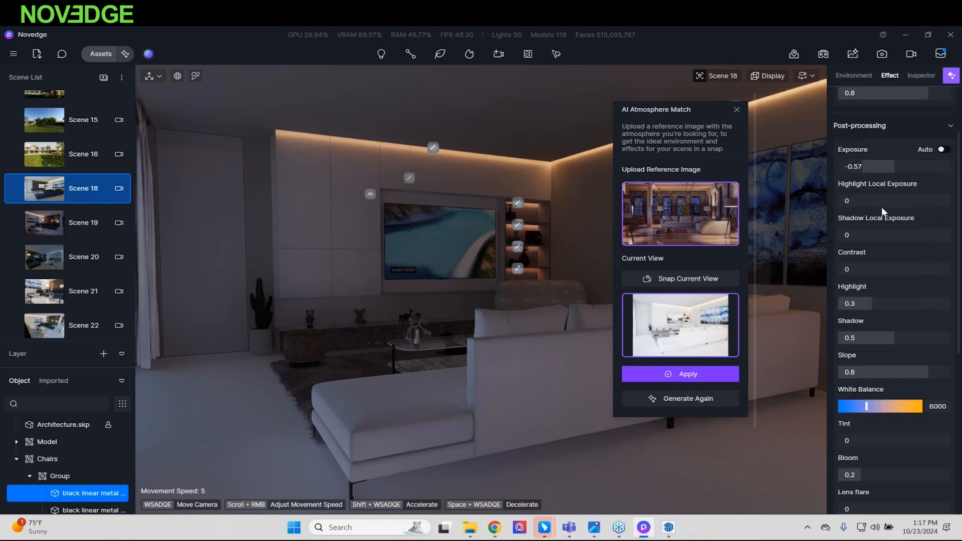
left_click_drag(872, 408, 877, 407)
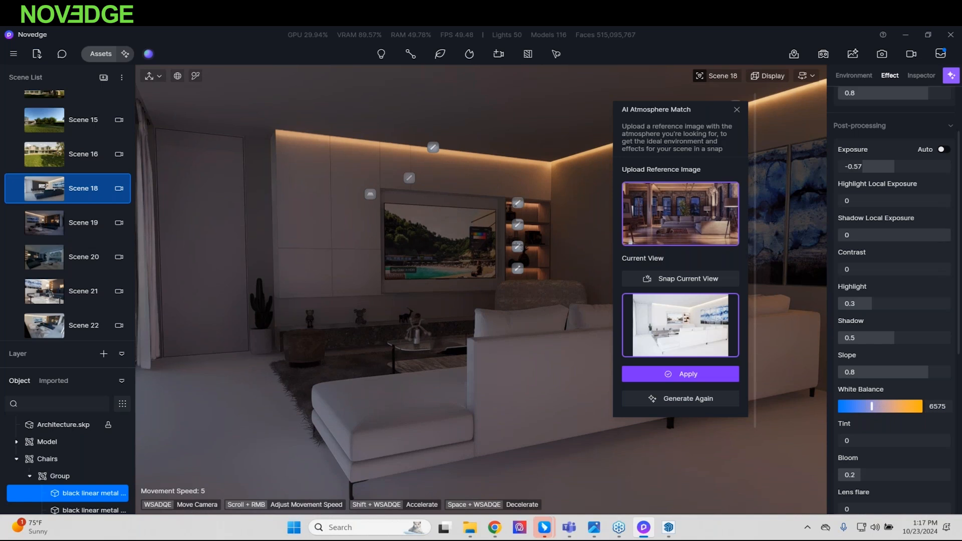
scroll(853, 165, "up", 2)
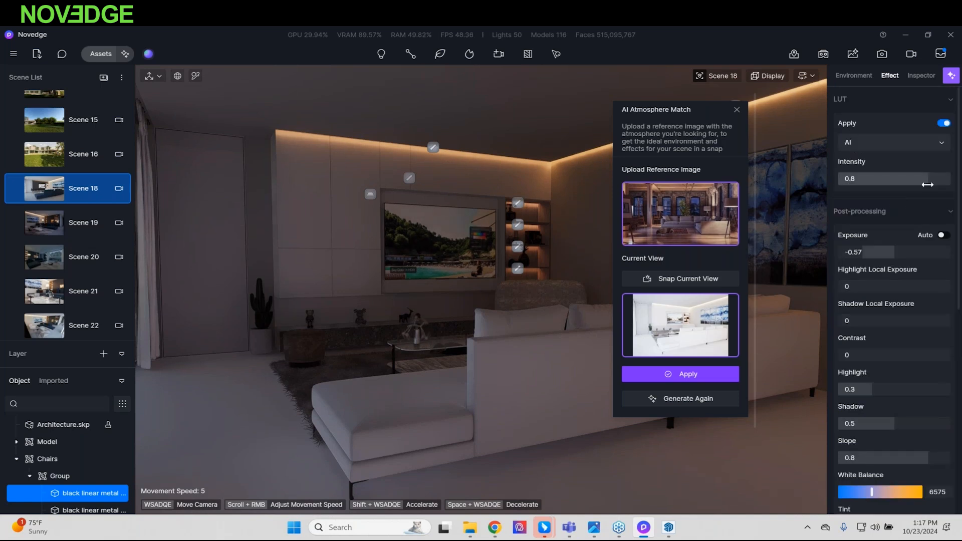
left_click_drag(910, 184, 959, 182)
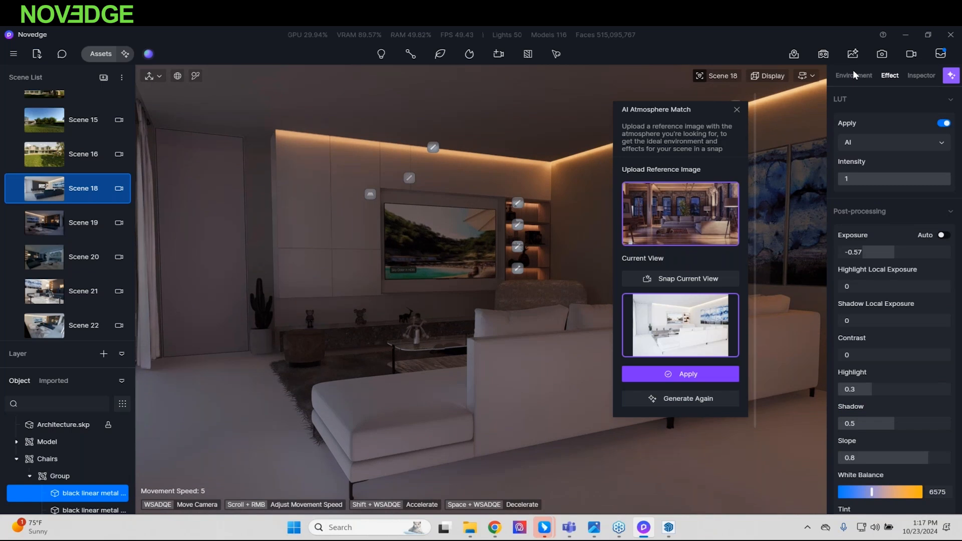
Step: Close AI Atmosphere Match, add a new scene from the current view, and open its preset creation form without saving
left_click(737, 110)
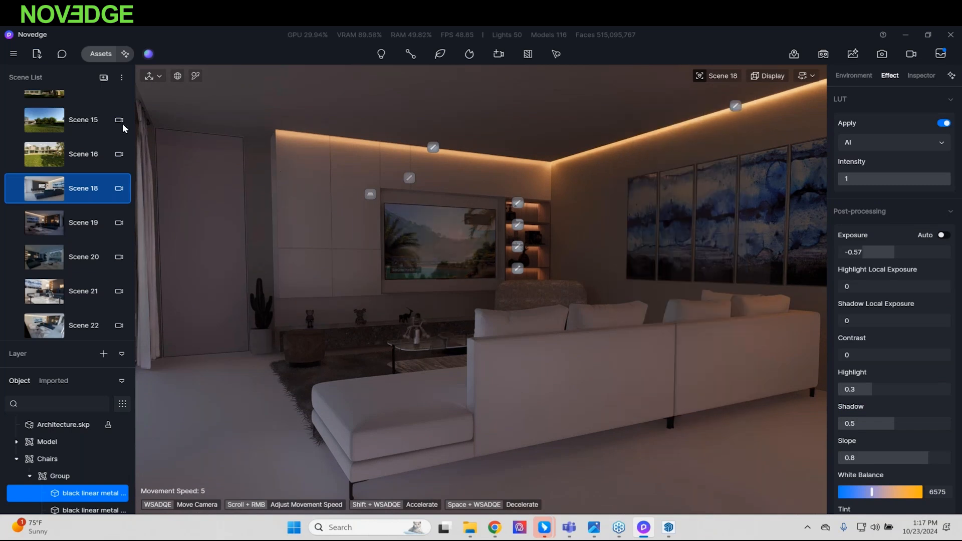
left_click(102, 77)
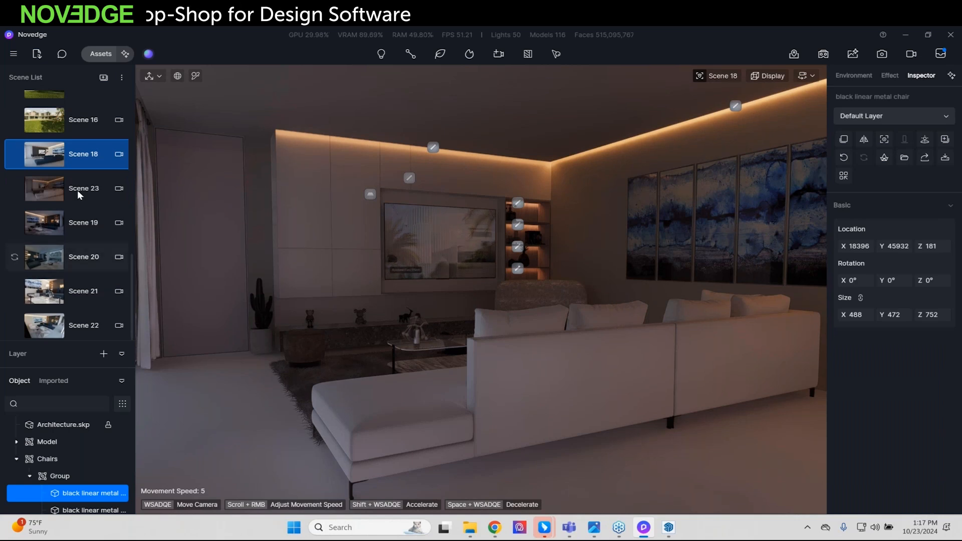
right_click(77, 188)
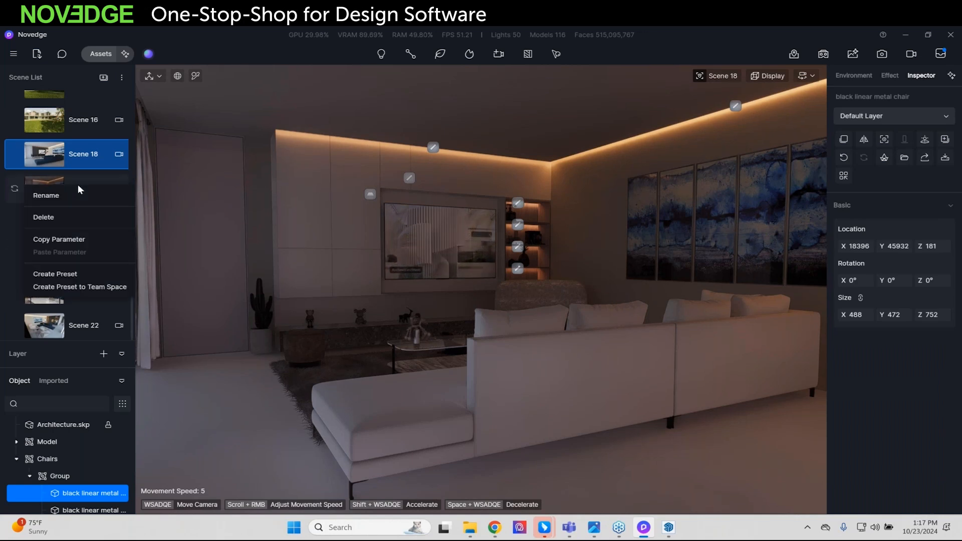
left_click(78, 276)
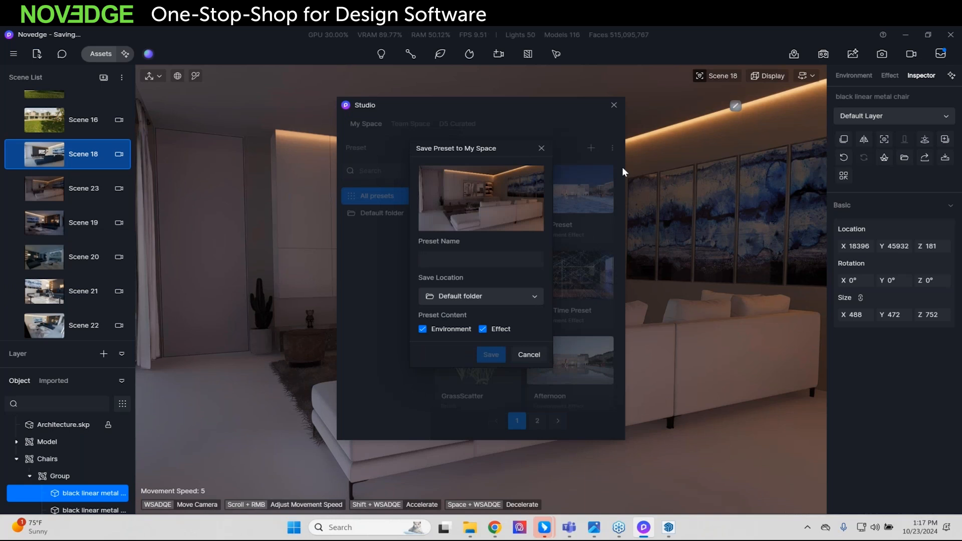
left_click(541, 148)
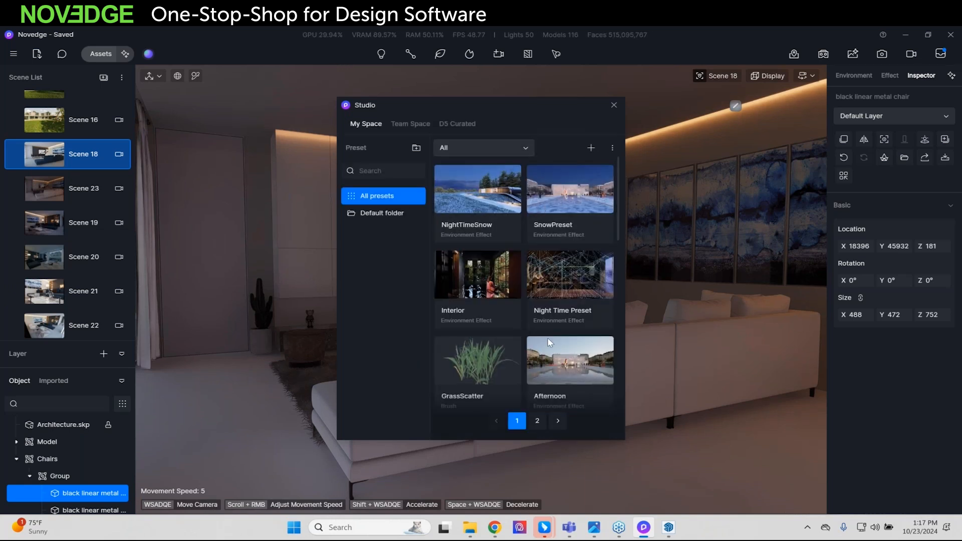
Step: Apply the nighttimerender preset from My Space and move the Studio window clear of the interior view
scroll(474, 326, "down", 10)
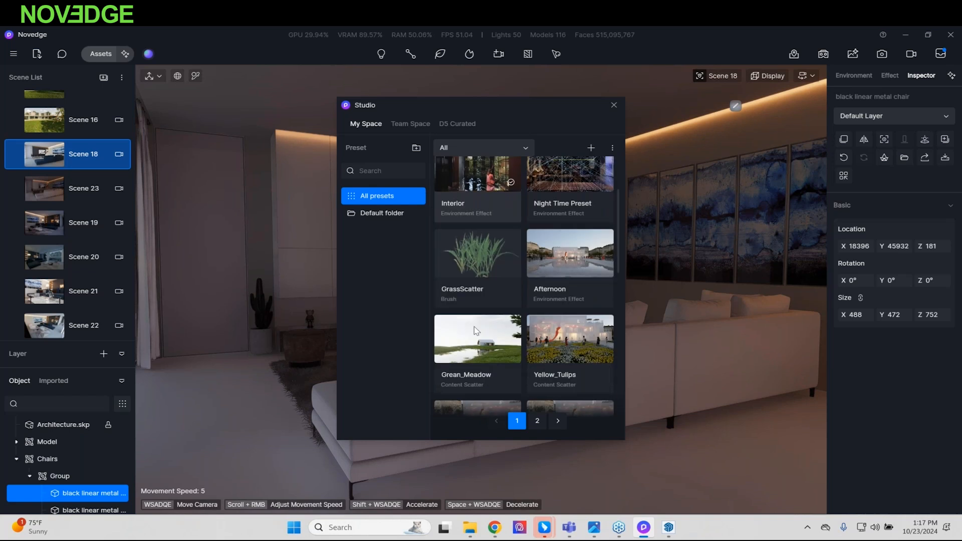
scroll(474, 326, "down", 3)
left_click(478, 246)
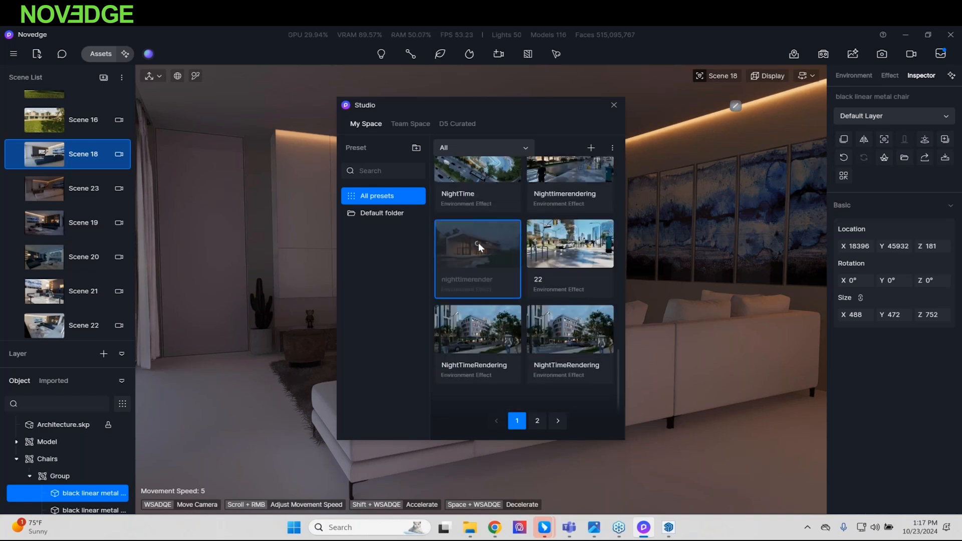
left_click_drag(480, 104, 187, 106)
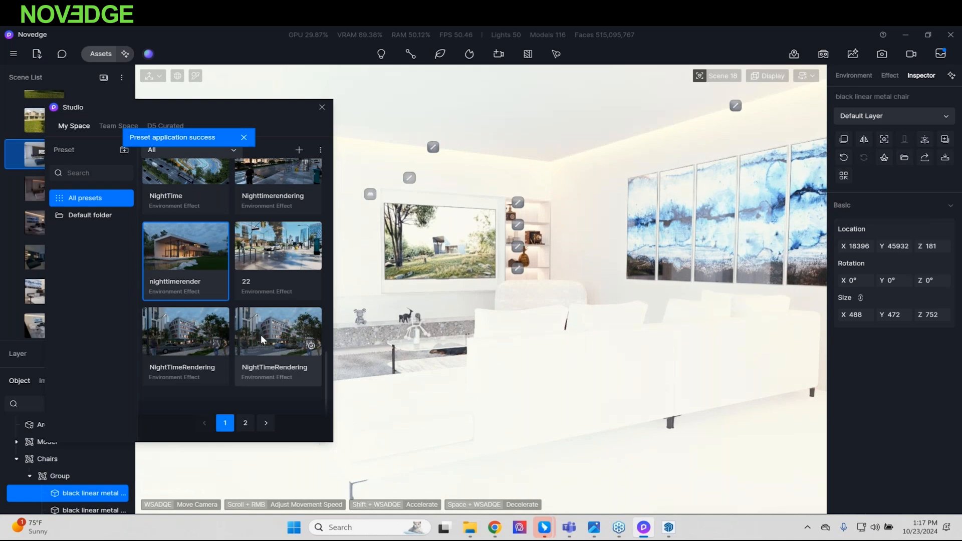
Step: Try the D5 Curated Exterior-Overcast and Exterior-Day presets, reapply Exterior-Overcast, and close Studio
scroll(261, 335, "up", 2)
left_click(180, 127)
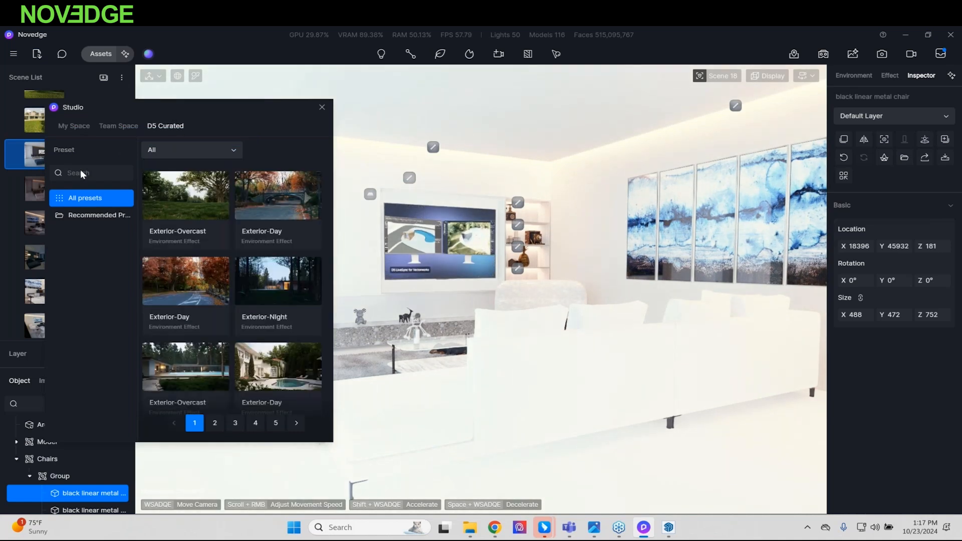
left_click(200, 199)
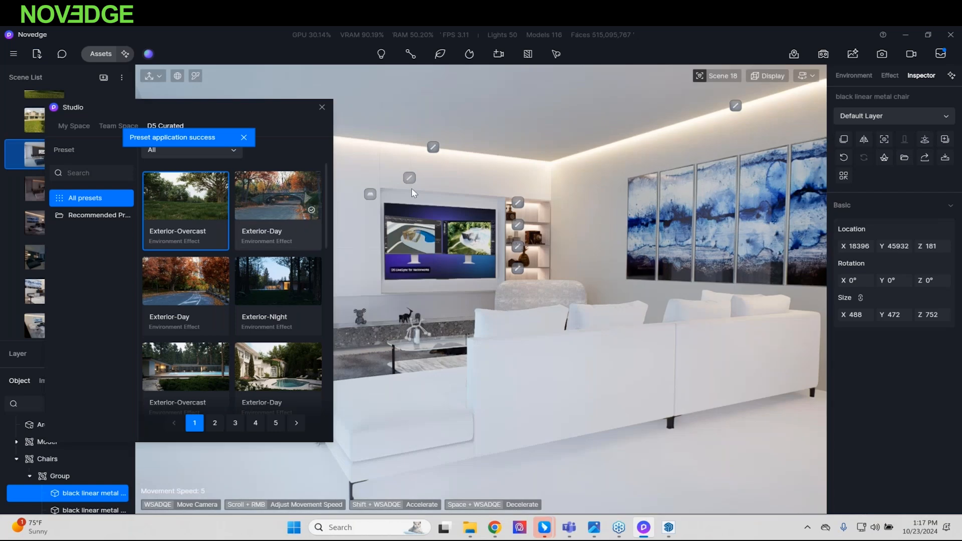
left_click(252, 207)
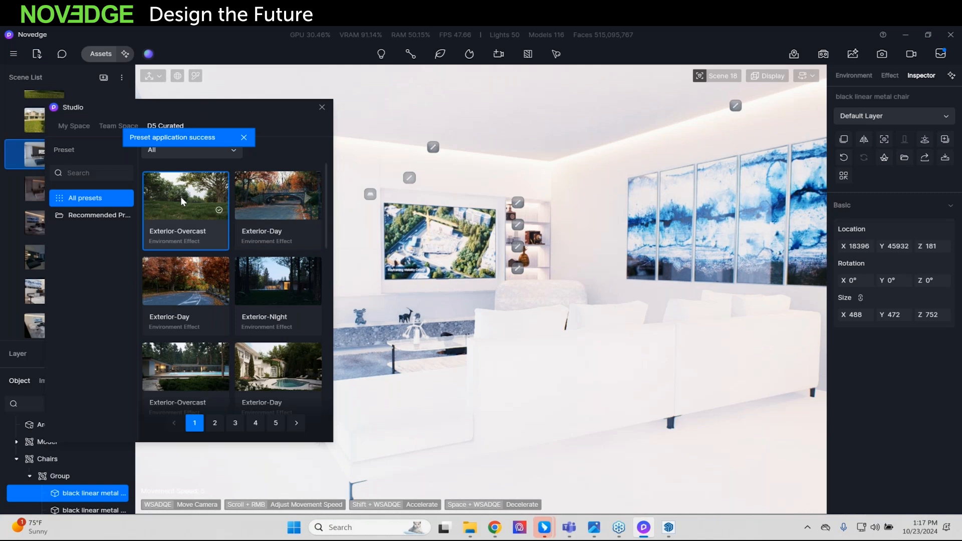
left_click(181, 196)
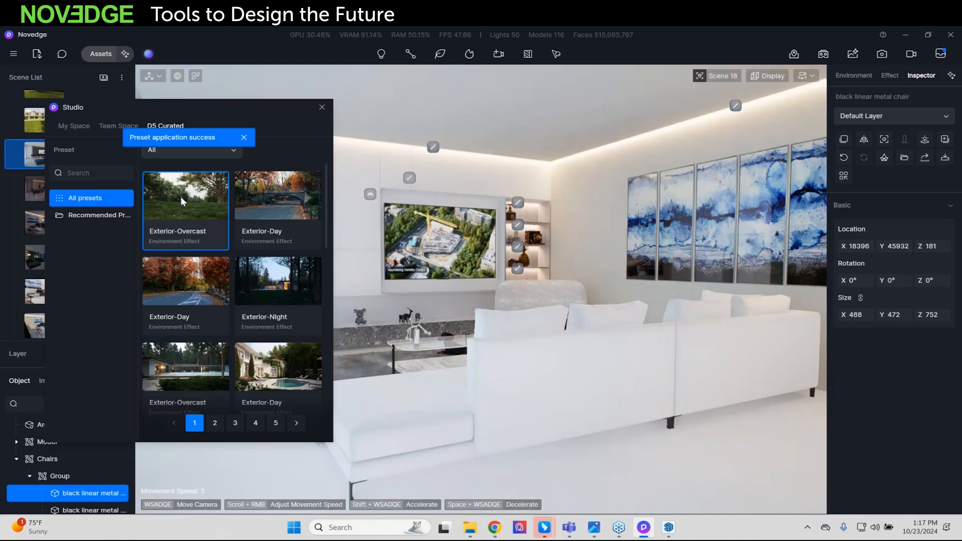
left_click(321, 107)
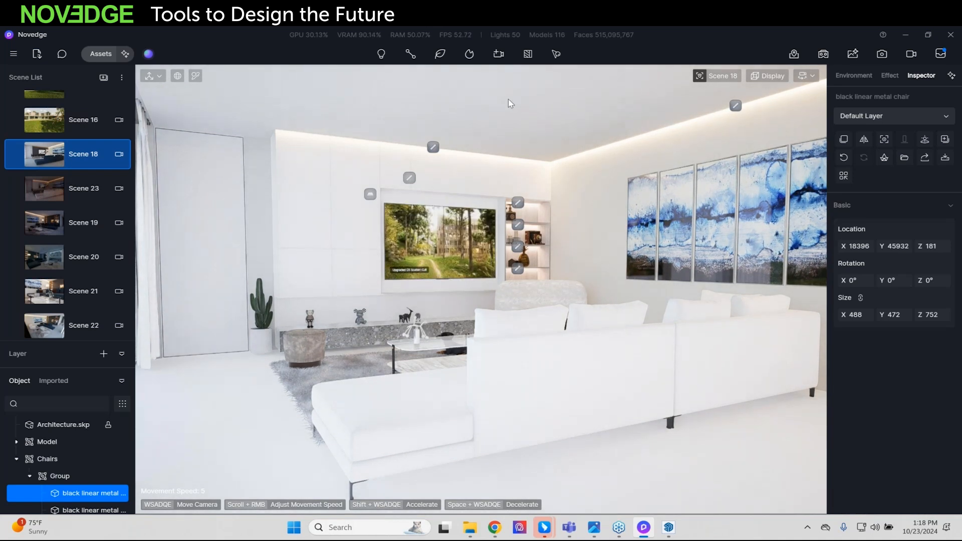
Step: Place a spotlight on the floor beside the rug and raise it to a height of about 2216
left_click(380, 53)
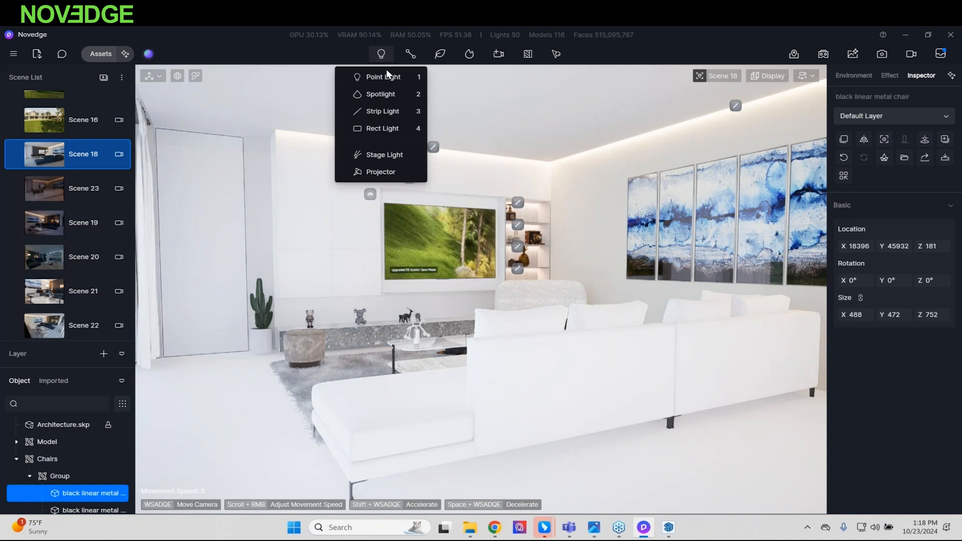
left_click(376, 95)
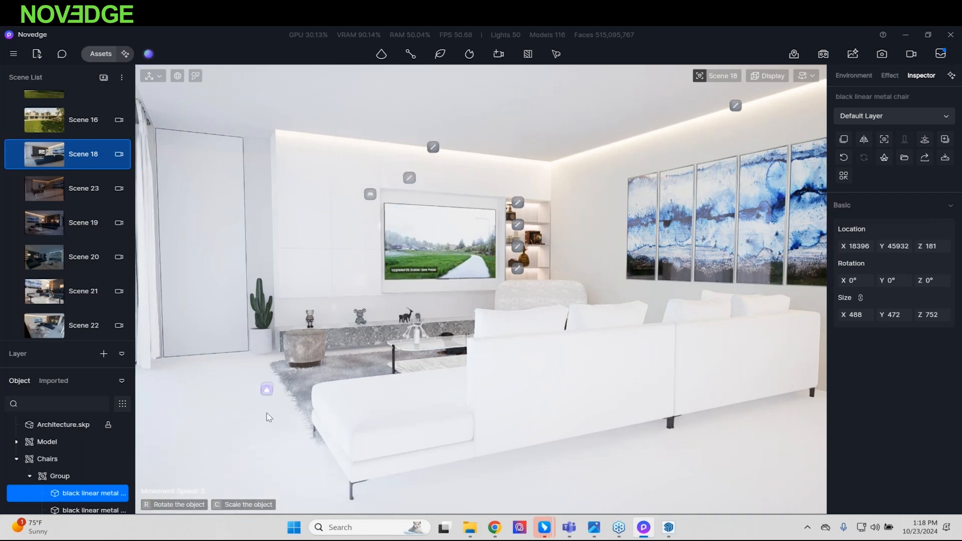
left_click(258, 442)
left_click_drag(258, 398, 380, 89)
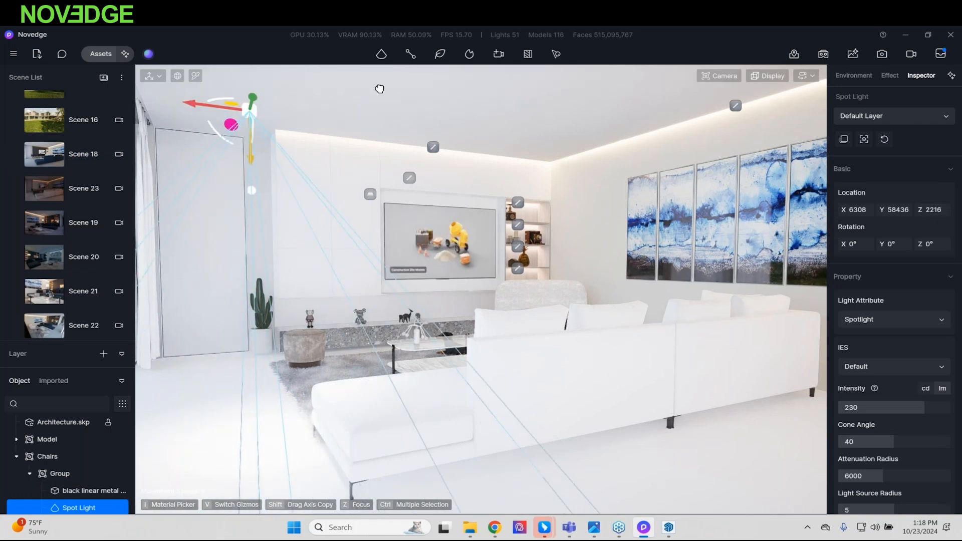
Step: Try spotlight intensities of 300 and 5000, and settle on 500
left_click_drag(905, 407, 961, 409)
left_click(897, 407)
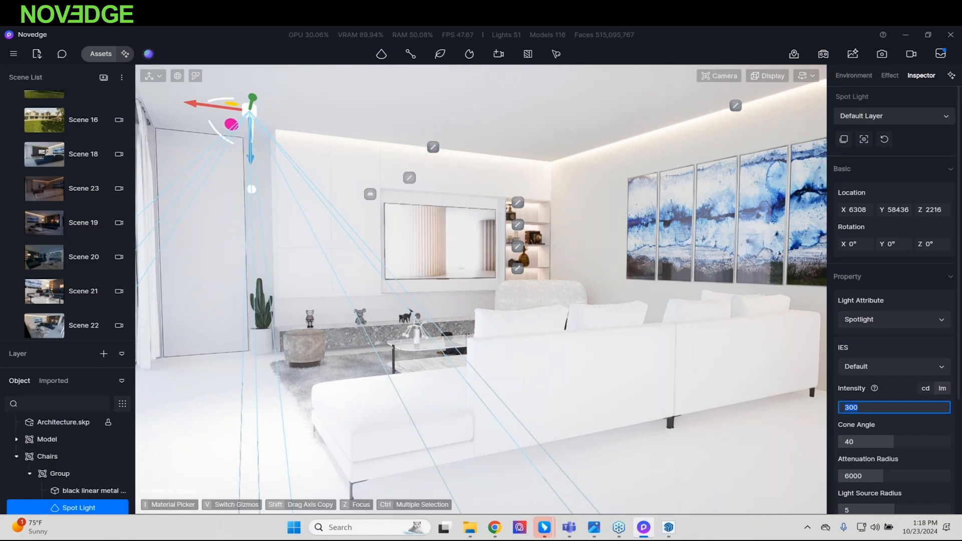
type("5000")
key("Return")
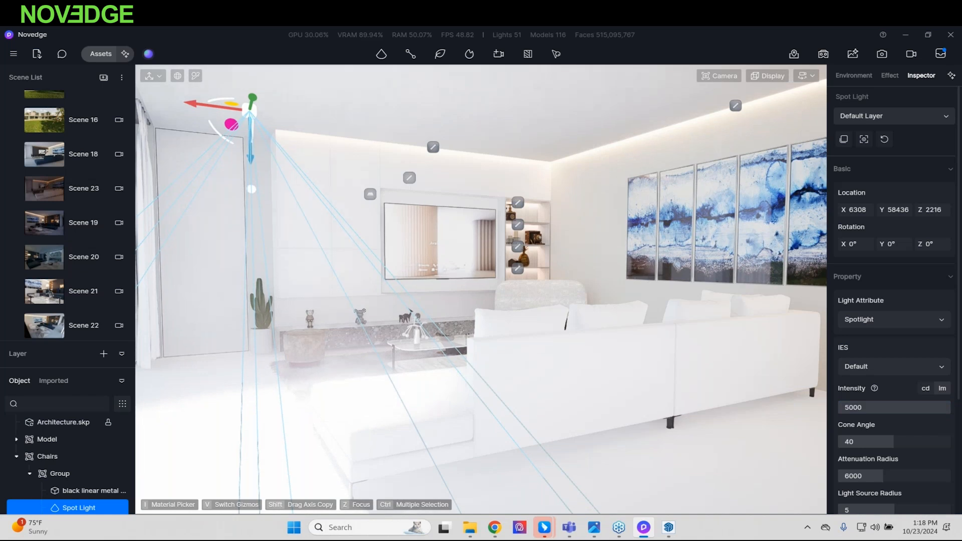
left_click(882, 408)
double_click(882, 408)
type("500")
key("Return")
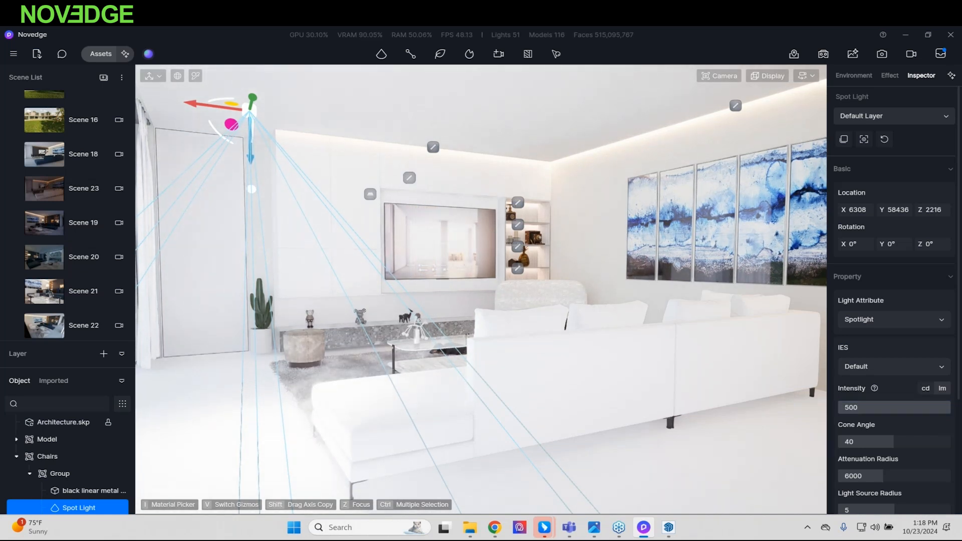
Step: Assign the IES 06 profile to the spotlight and move it close to the door wall
left_click(907, 372)
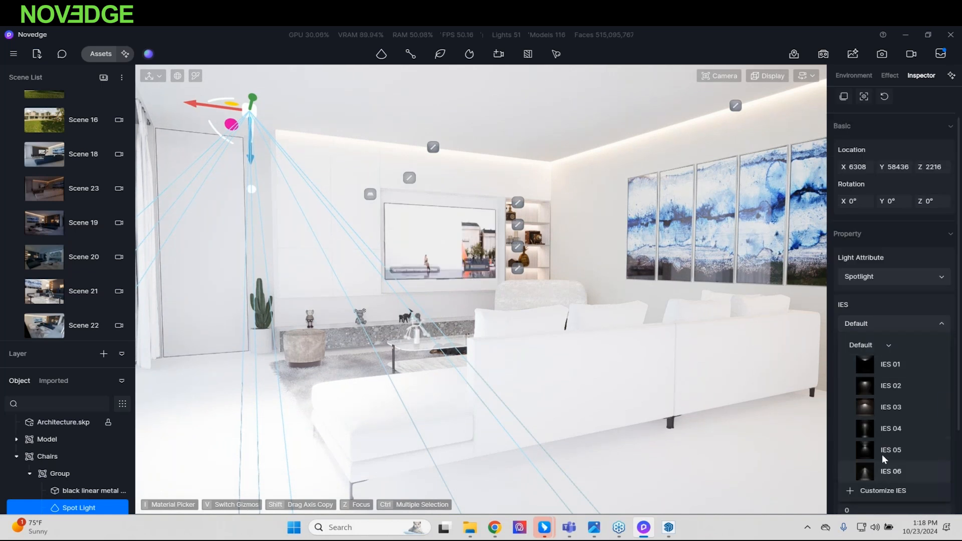
scroll(882, 455, "down", 3)
left_click(891, 385)
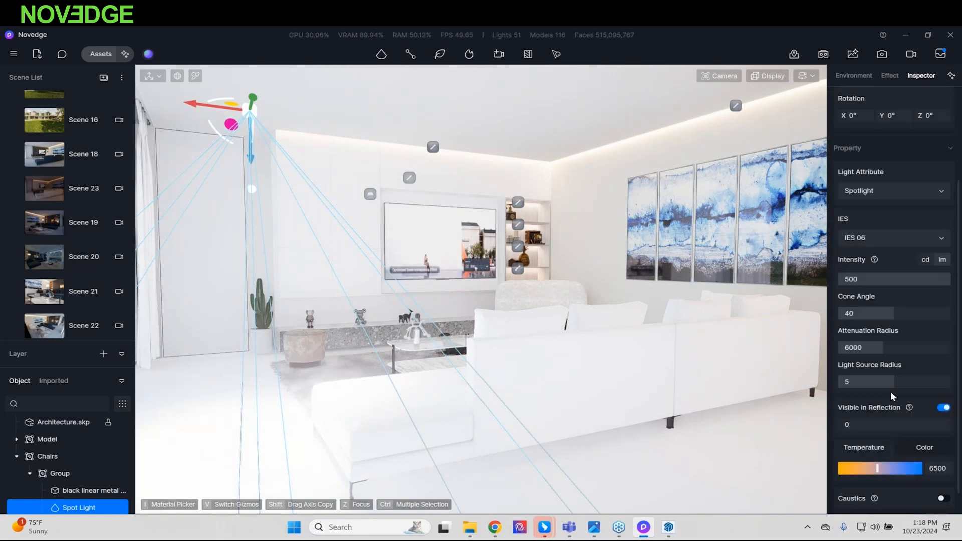
left_click_drag(230, 130, 231, 129)
Step: Set the spotlight's color temperature to 4500 and delete the light
scroll(936, 442, "down", 1)
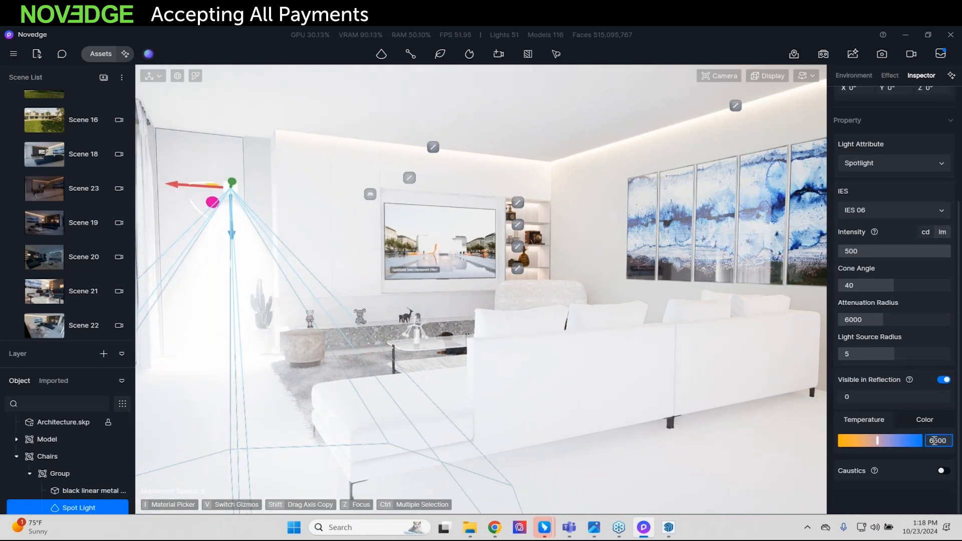
type("4")
key("Return")
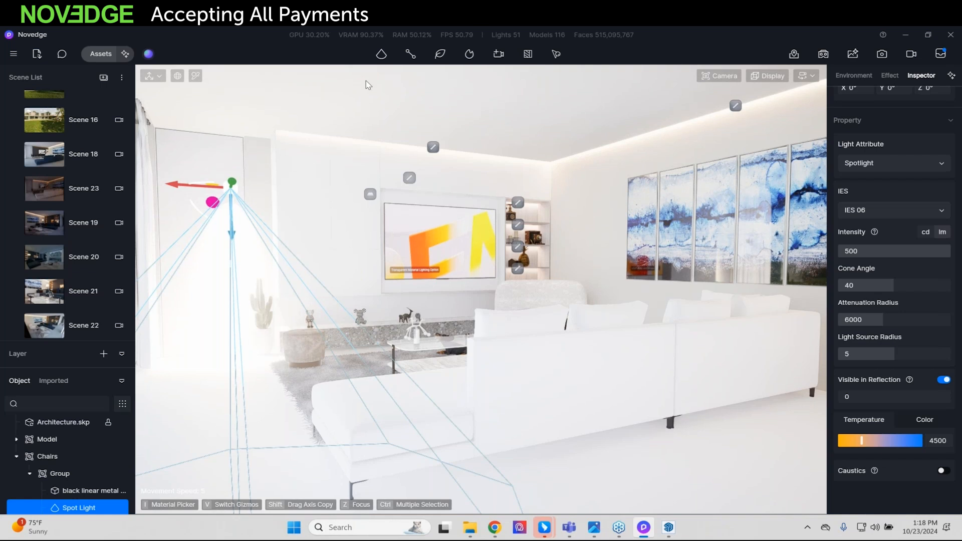
key("Delete")
Step: Try a strip light by placing it on the floor behind the sofa and raising it toward the ceiling, and delete it
left_click(382, 54)
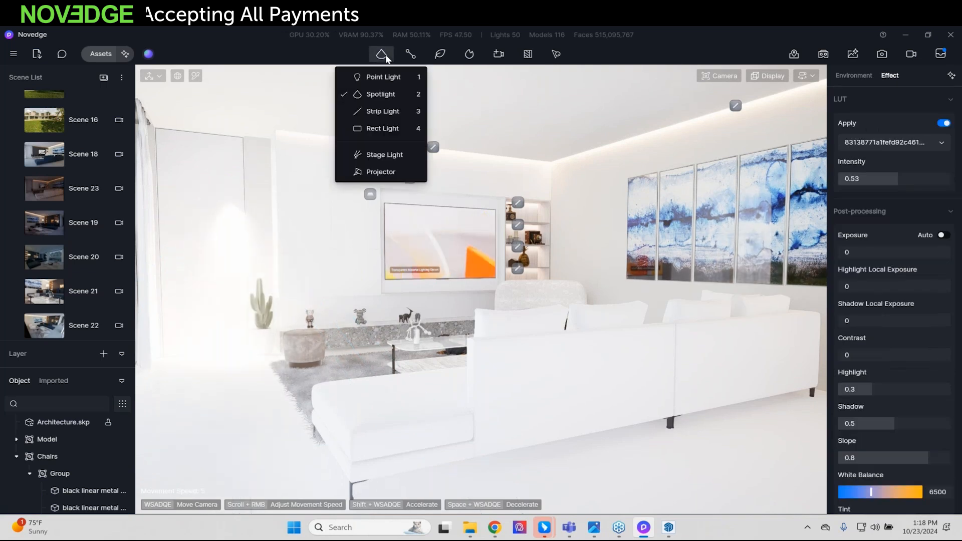
left_click(396, 111)
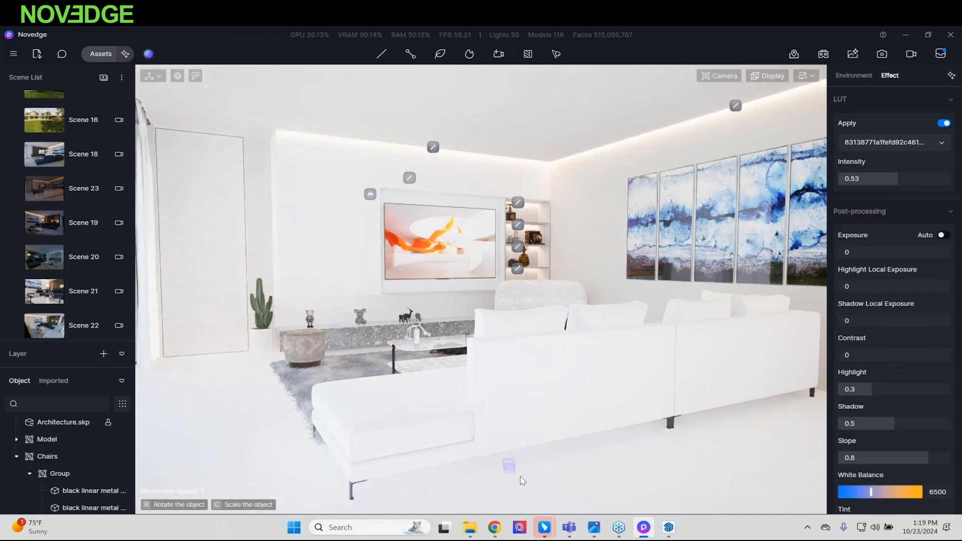
left_click(591, 474)
left_click_drag(601, 331, 615, 130)
key("Escape")
key("Delete")
Step: Select the ceiling cove light group, expand Group 4, and inspect each of its strip lights
left_click(434, 147)
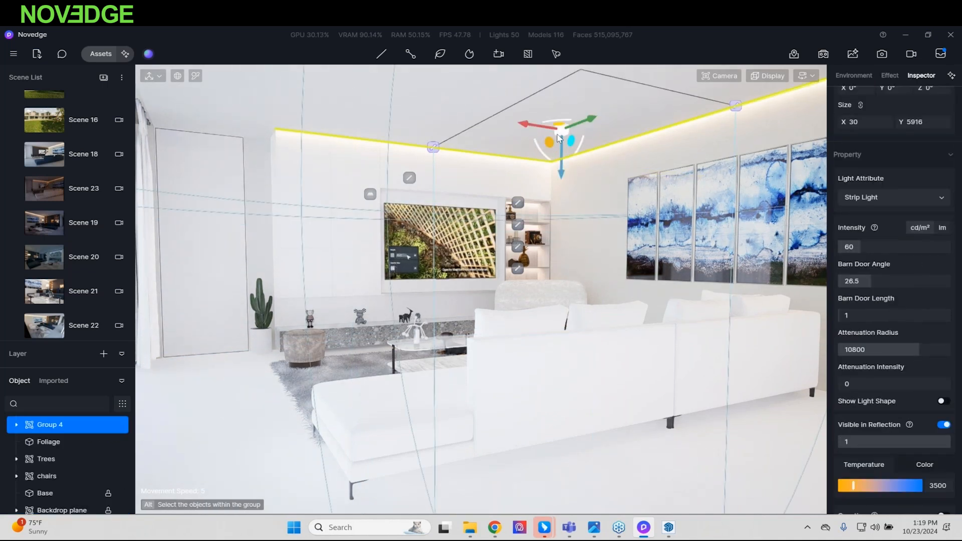
left_click(16, 425)
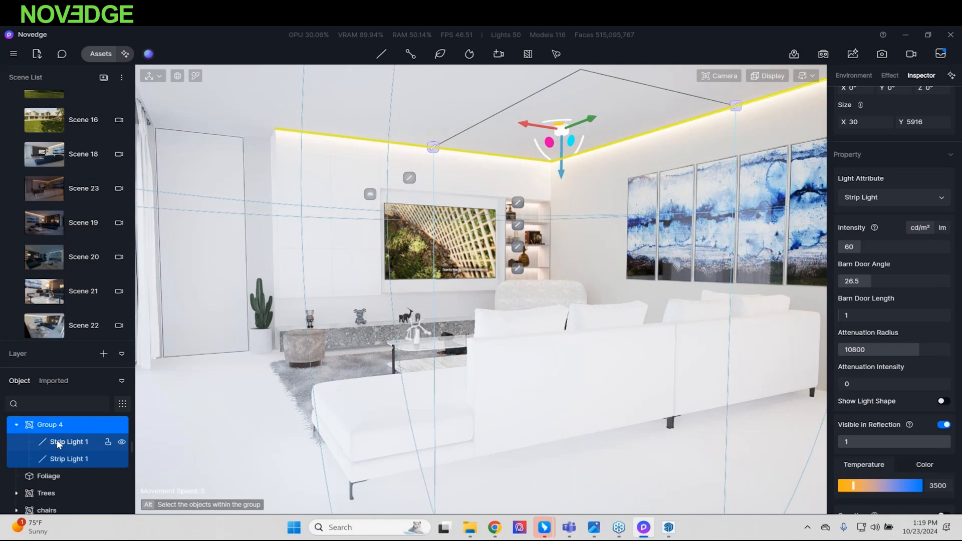
left_click(59, 444)
left_click(70, 459)
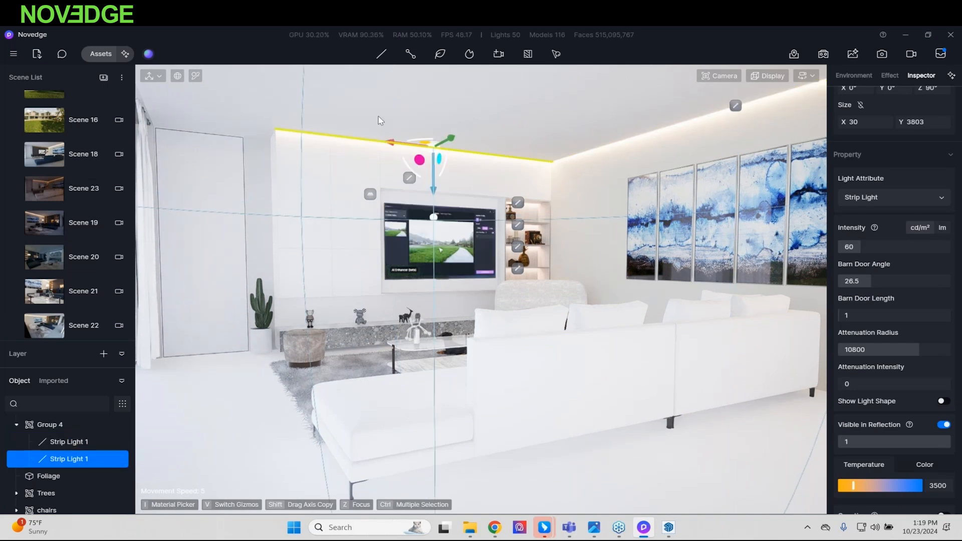
Step: Scale the strip light above the TV wall to a length of 3773
key("v")
left_click_drag(474, 154, 631, 152)
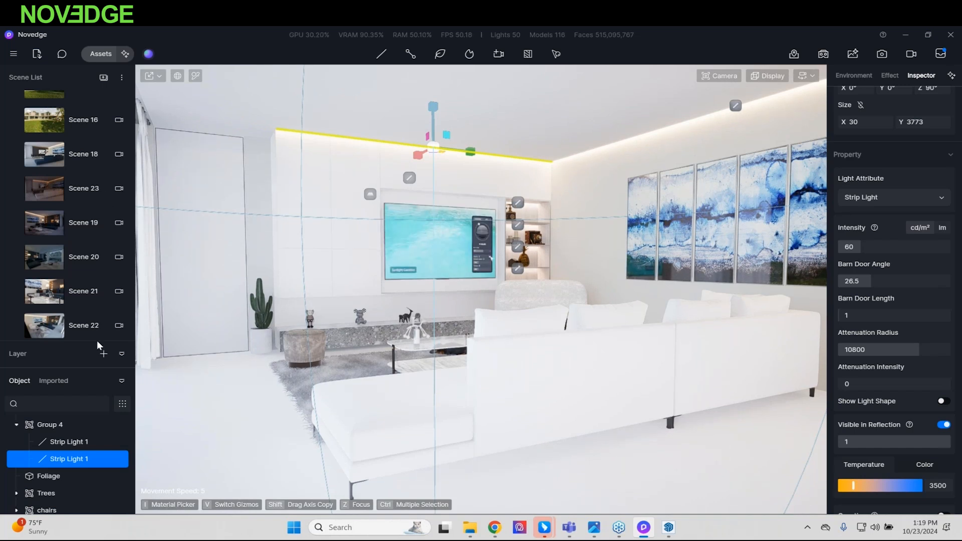
Step: Enlarge the layer list and hide the Lights layer
left_click_drag(71, 344, 83, 136)
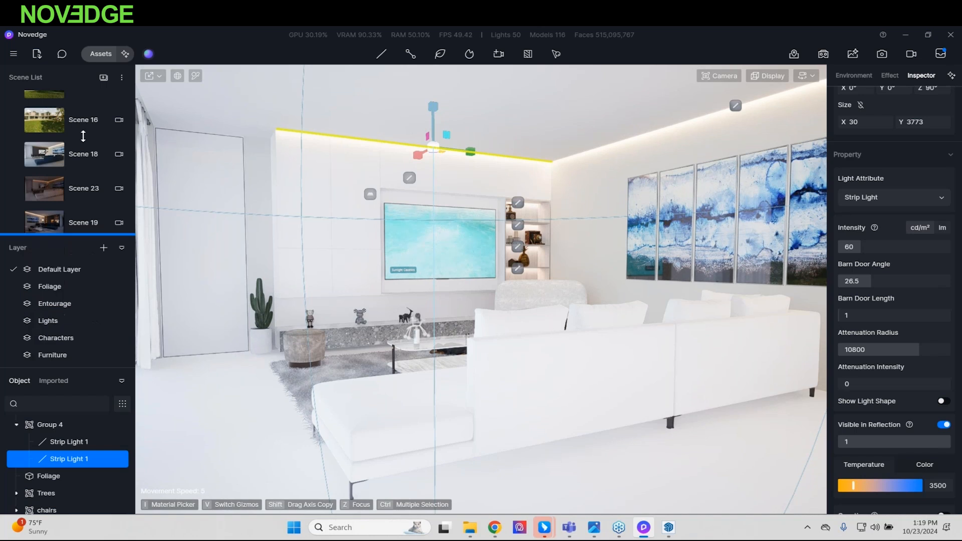
mouse_move(117, 244)
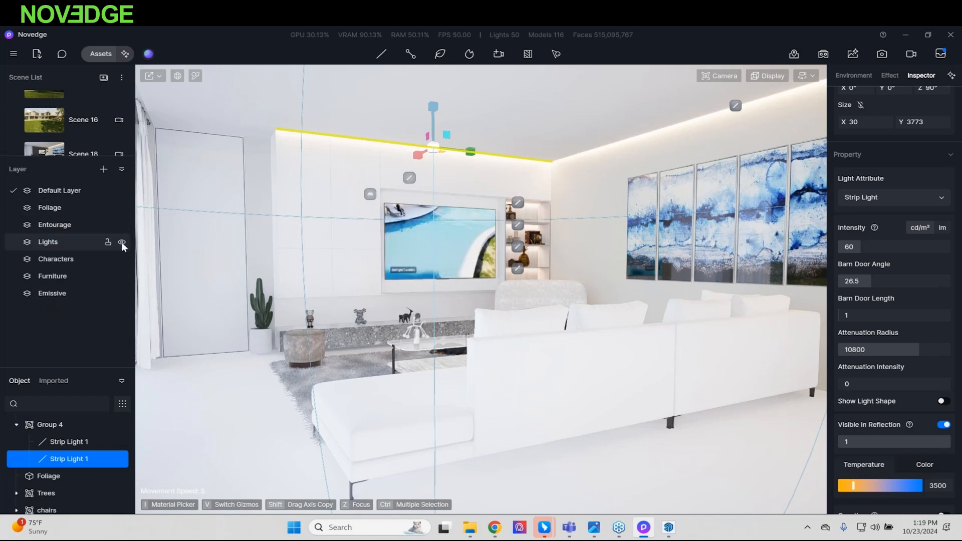
left_click(122, 243)
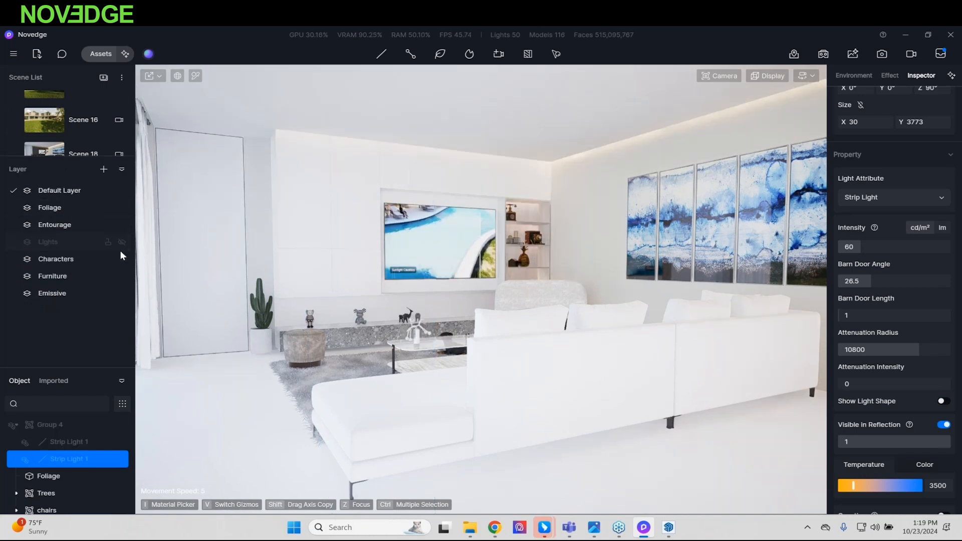
Step: Pick the material of the light plane under the lowest shelf above the desk
right_click_drag(727, 333, 688, 329)
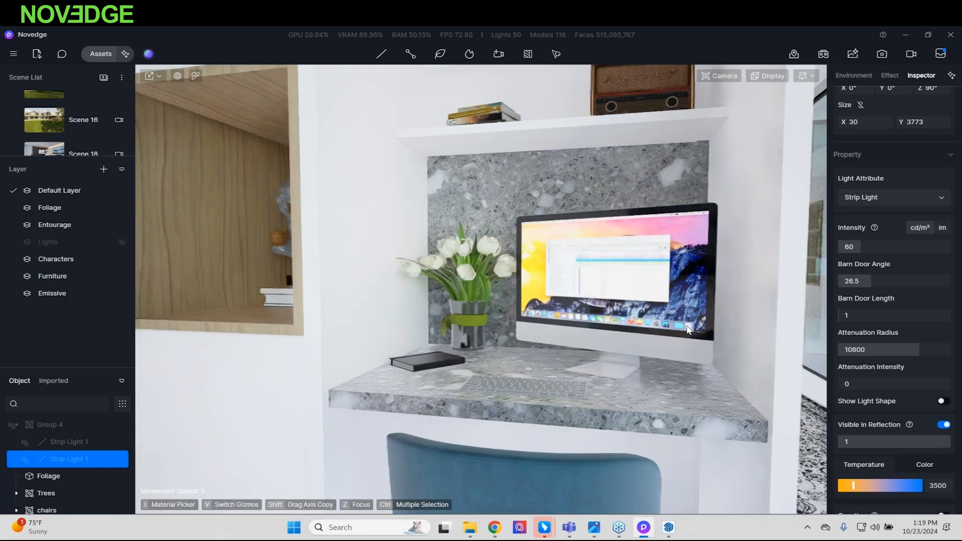
key("w")
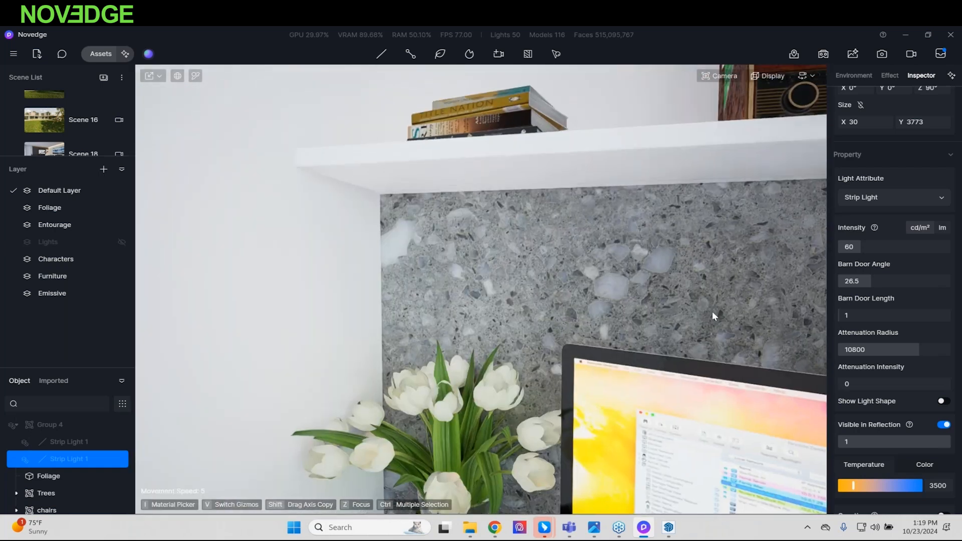
right_click_drag(712, 312, 524, 314)
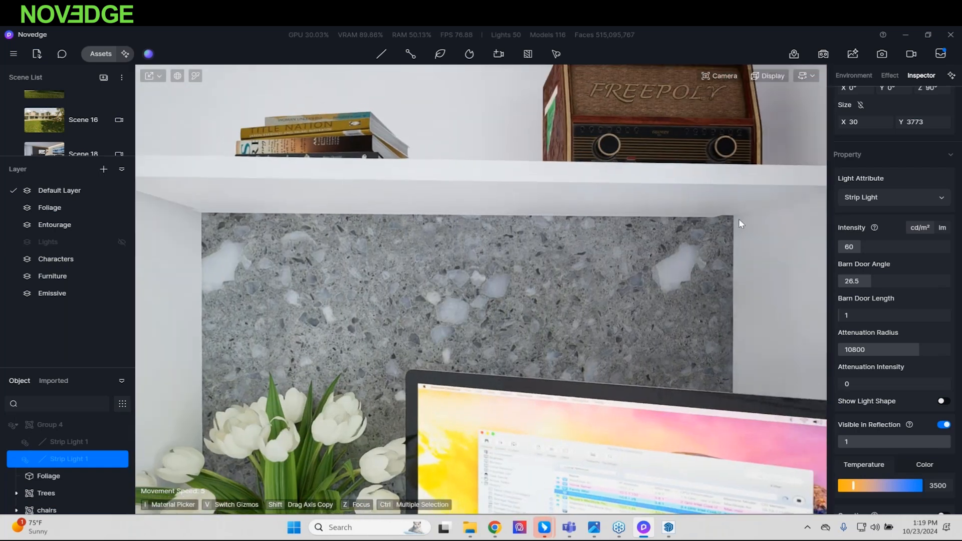
left_click(711, 218)
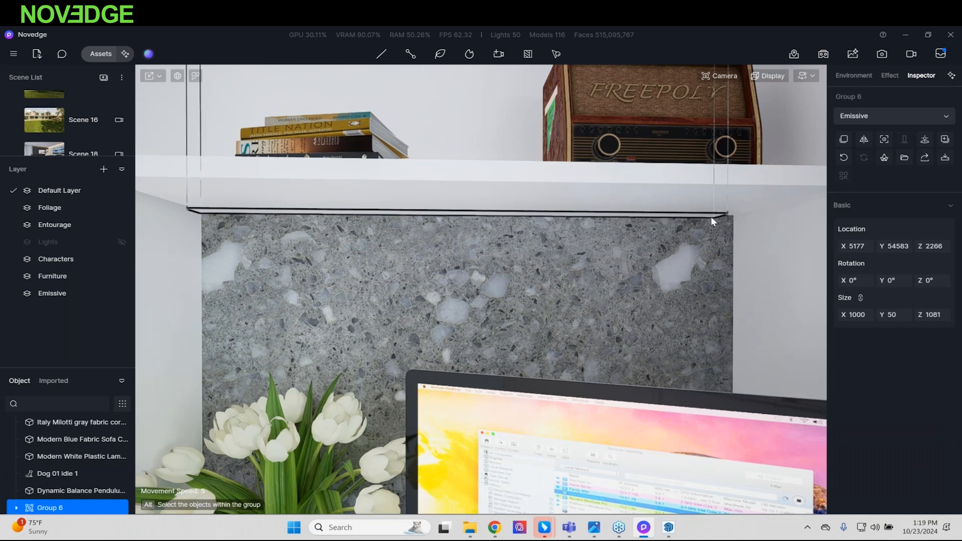
key("i")
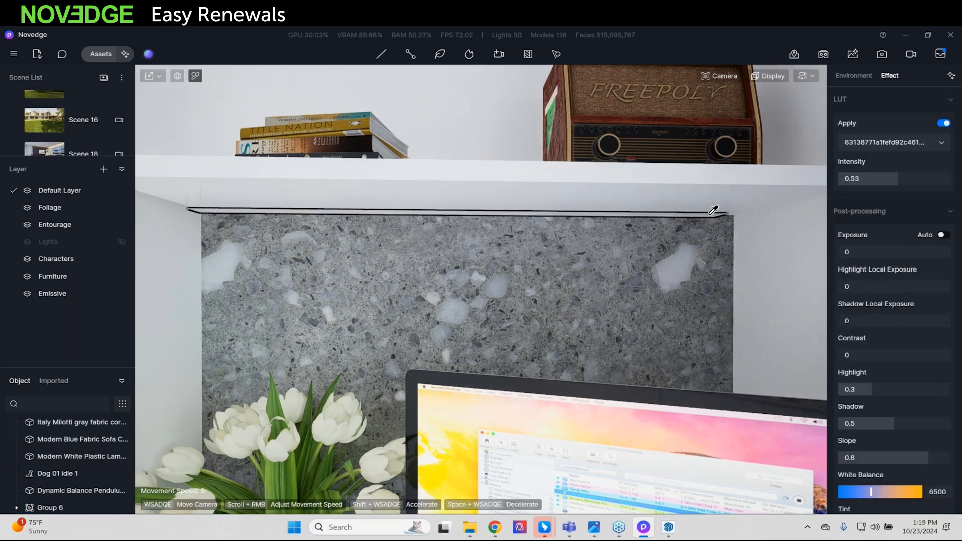
left_click(713, 210)
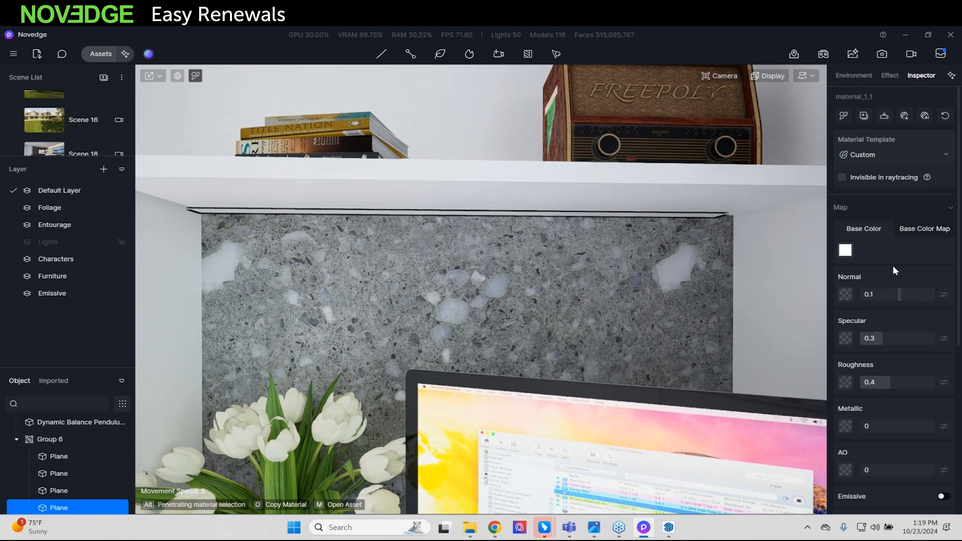
Step: Make the shelf light plane's material emissive with an intensity of 98.5
scroll(893, 266, "down", 3)
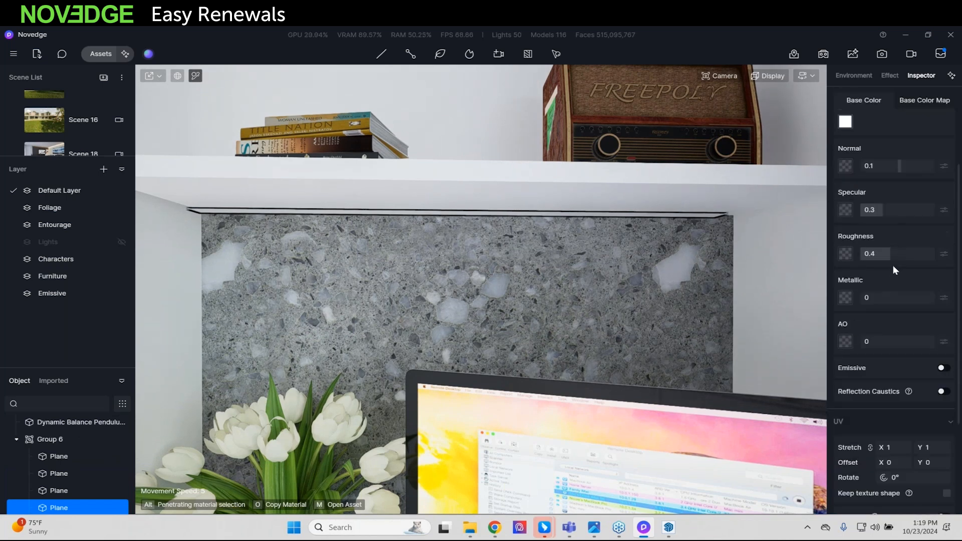
left_click(942, 369)
scroll(502, 275, "down", 5)
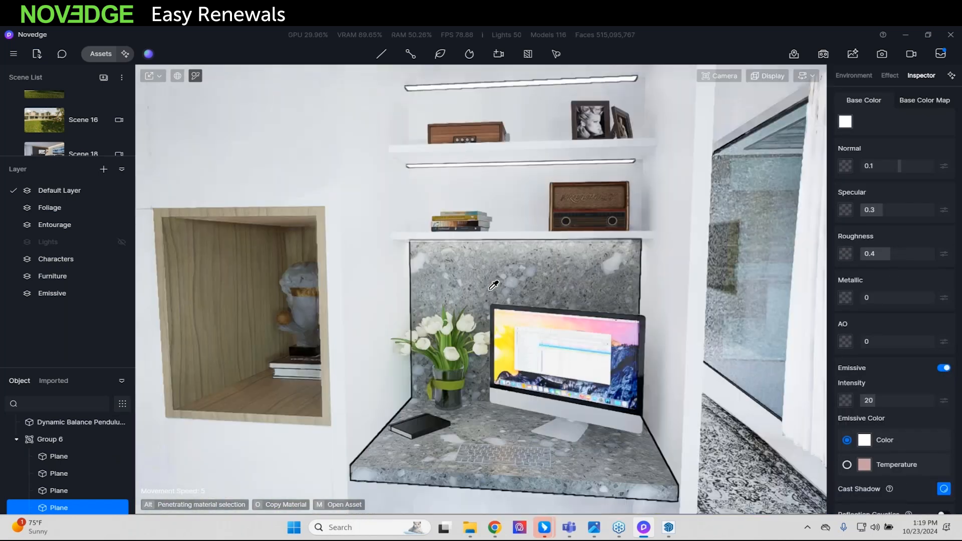
scroll(494, 285, "down", 3)
scroll(880, 350, "down", 2)
left_click_drag(877, 336, 933, 336)
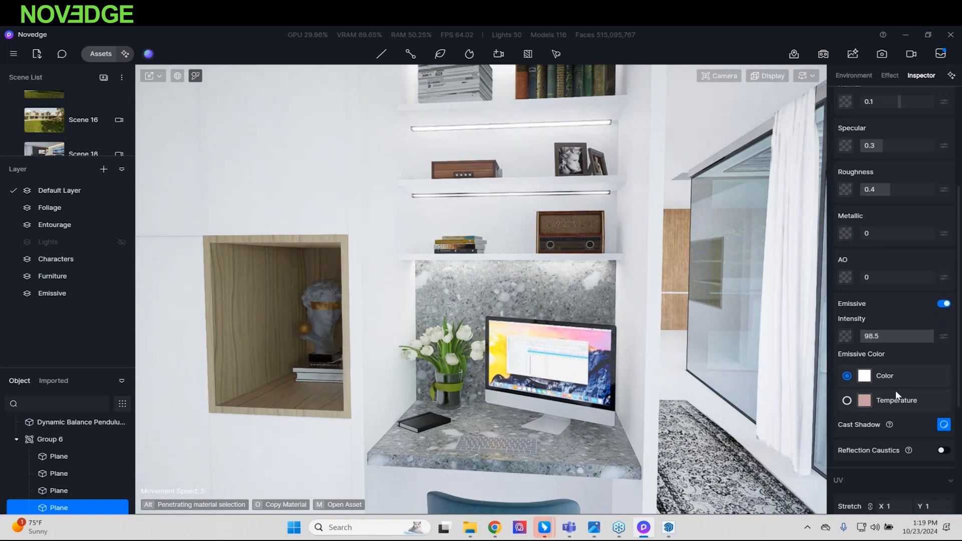
Step: Base the material's emissive color on temperature, set it to 4500, and view the lit shelves above the desk
left_click(847, 401)
scroll(850, 401, "down", 1)
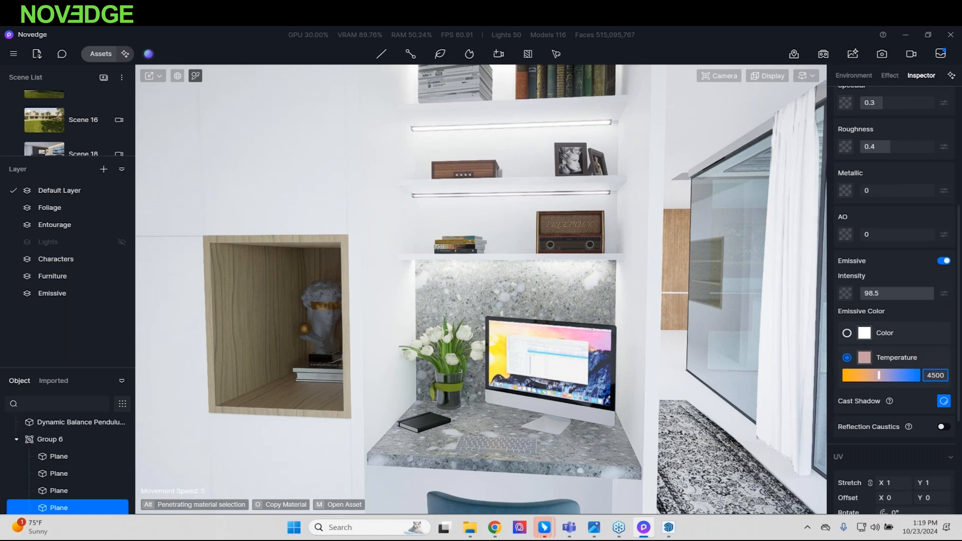
right_click_drag(591, 279, 619, 264)
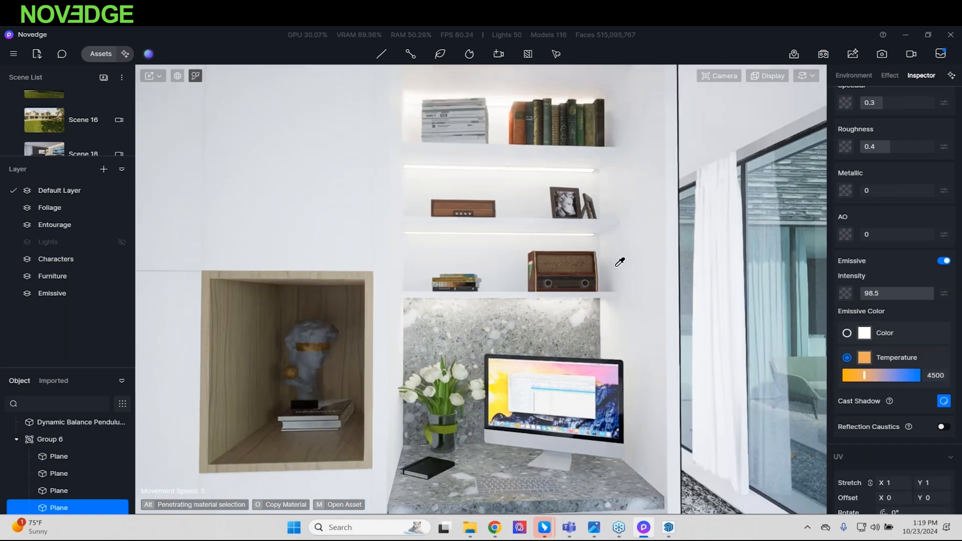
scroll(561, 277, "down", 3)
right_click_drag(522, 279, 491, 298)
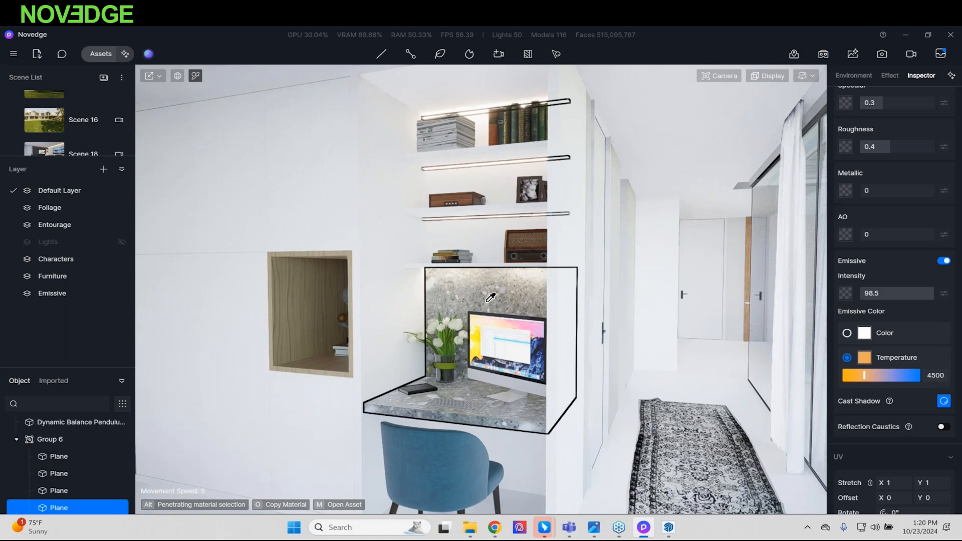
Step: Leave the material picker, show the Lights layer again and make it the current layer
left_click(490, 166)
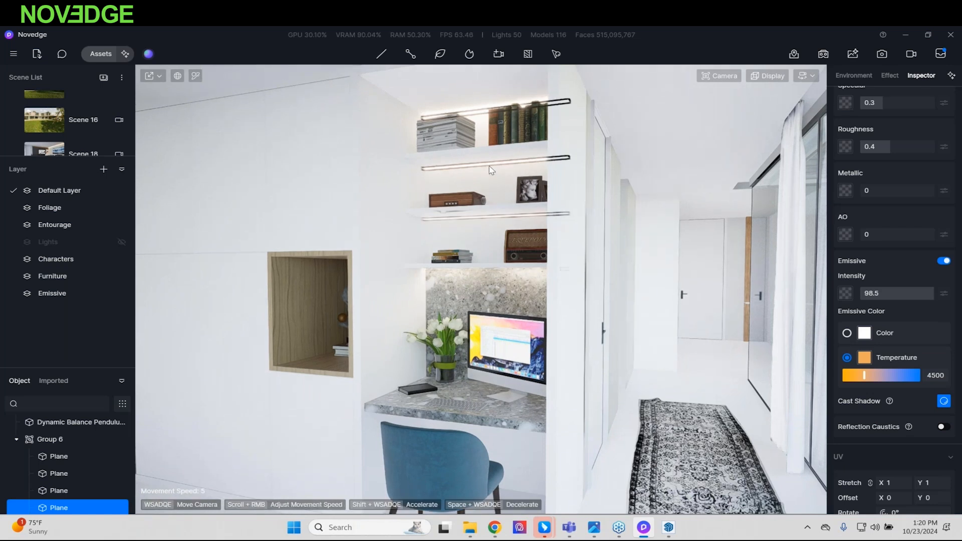
left_click(489, 167)
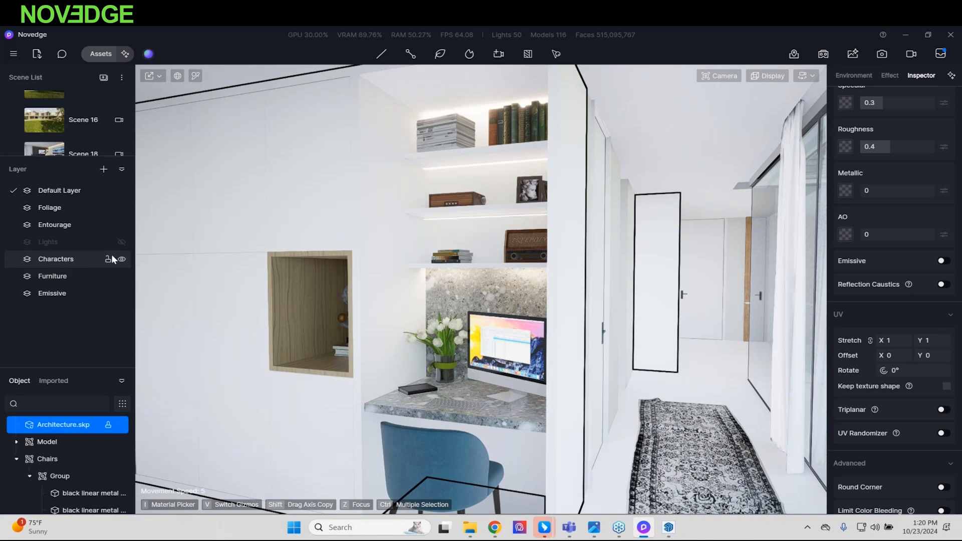
left_click(120, 242)
left_click(60, 242)
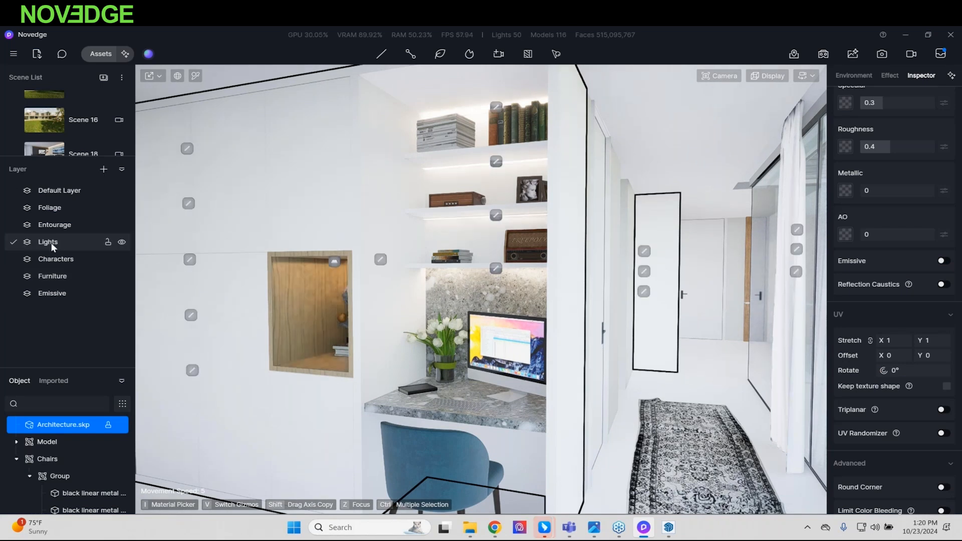
Step: Select the imported Architecture.skp light group through a kitchen shelf light and expand it in the object list
right_click_drag(608, 350, 711, 339)
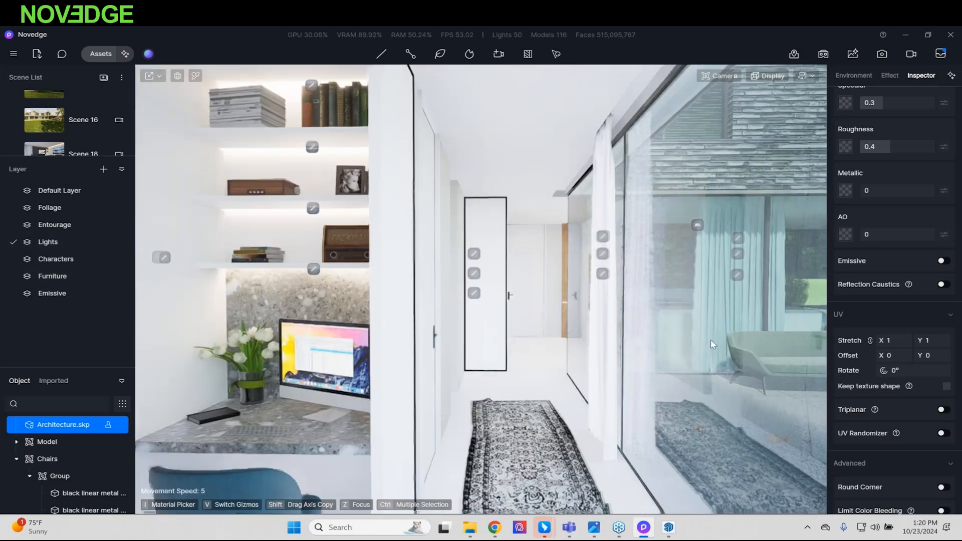
key("d")
key("w")
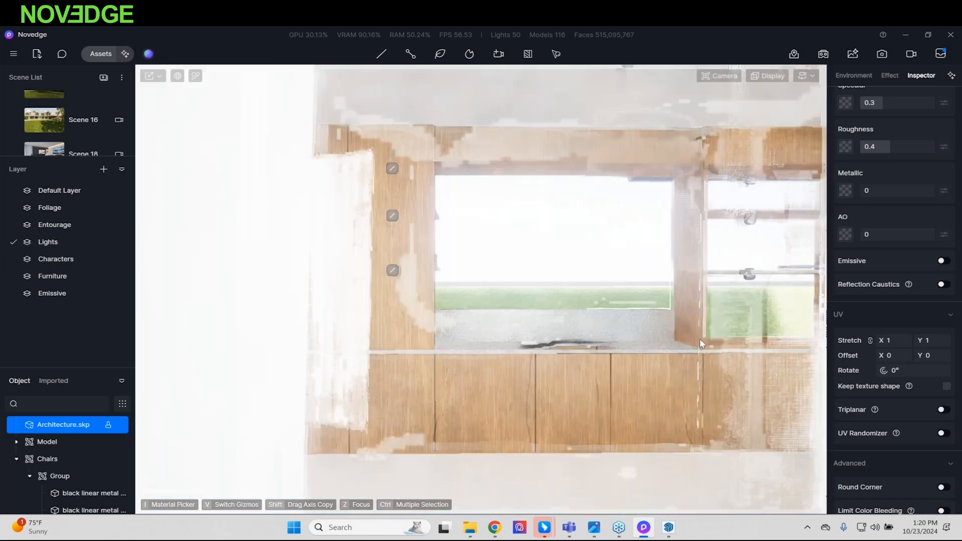
right_click_drag(700, 339, 579, 282)
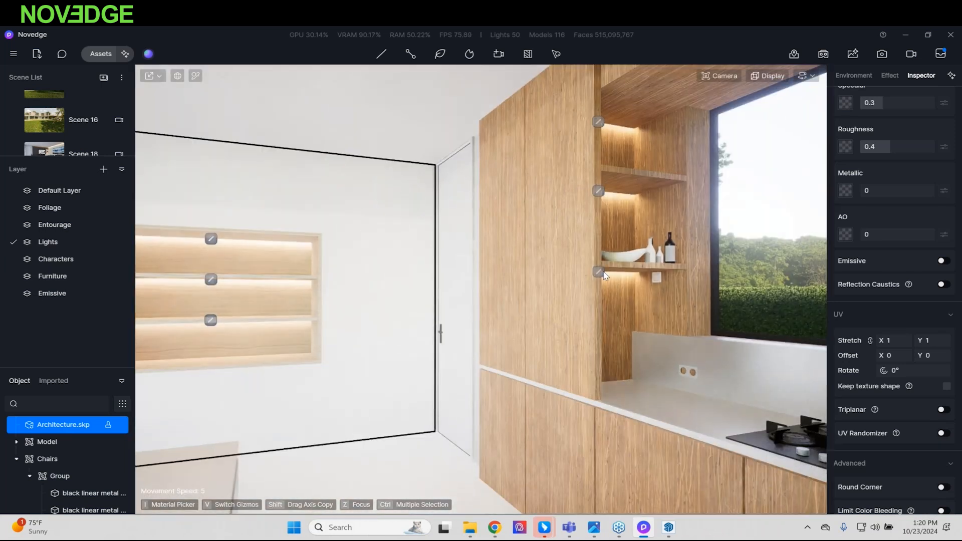
left_click(599, 271)
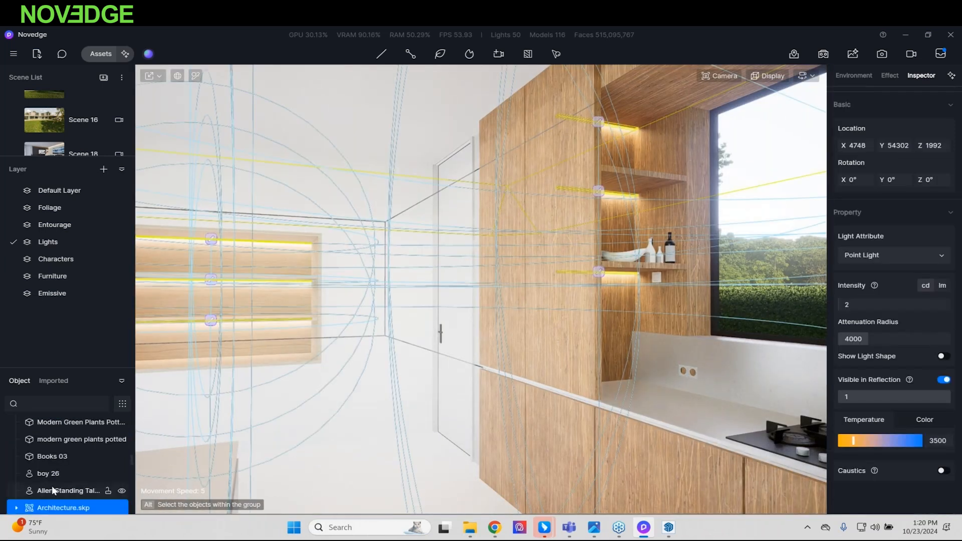
scroll(53, 489, "down", 1)
left_click(17, 444)
Step: Select the Strip#3 subgroup of kitchen shelf lights and set its intensity to 54 cd/m²
scroll(55, 478, "down", 3)
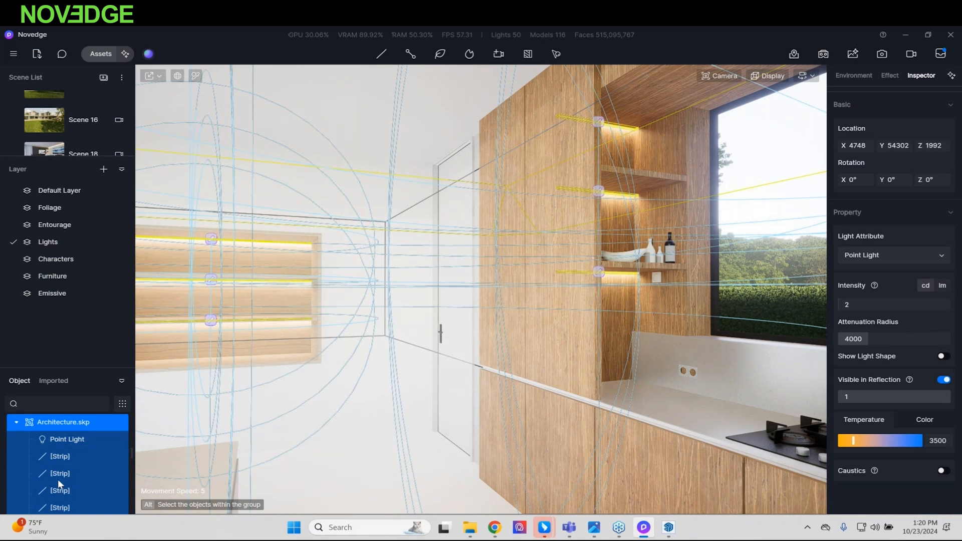
left_click(58, 473)
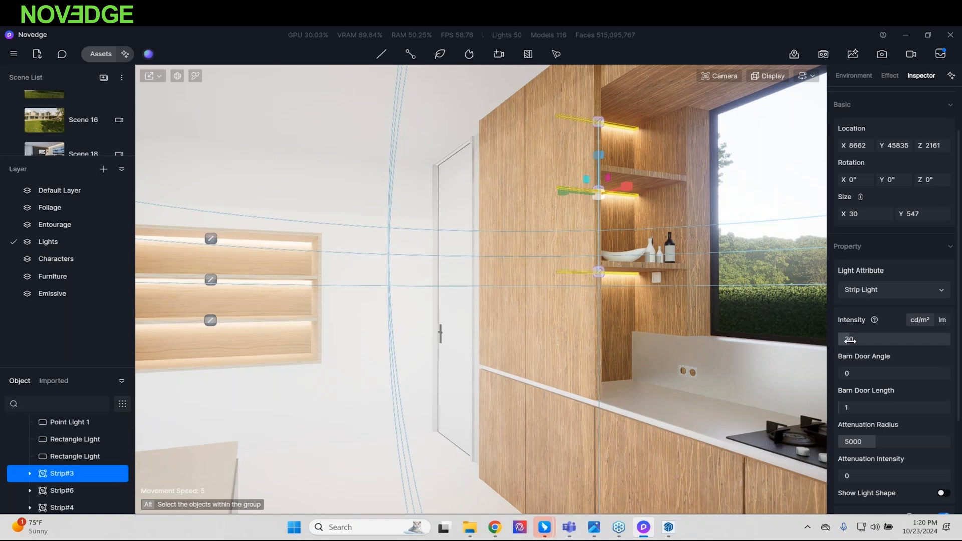
mouse_move(870, 340)
left_mouse_down()
mouse_move(954, 340)
mouse_move(862, 340)
left_mouse_up()
Step: Recall Scene 18 and search the online material library for wood
scroll(47, 130, "down", 1)
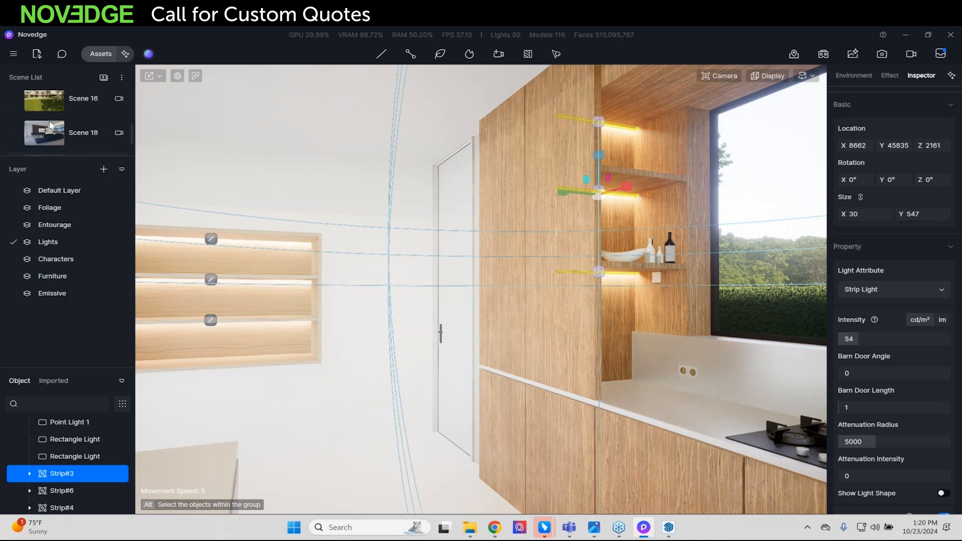
left_click(50, 128)
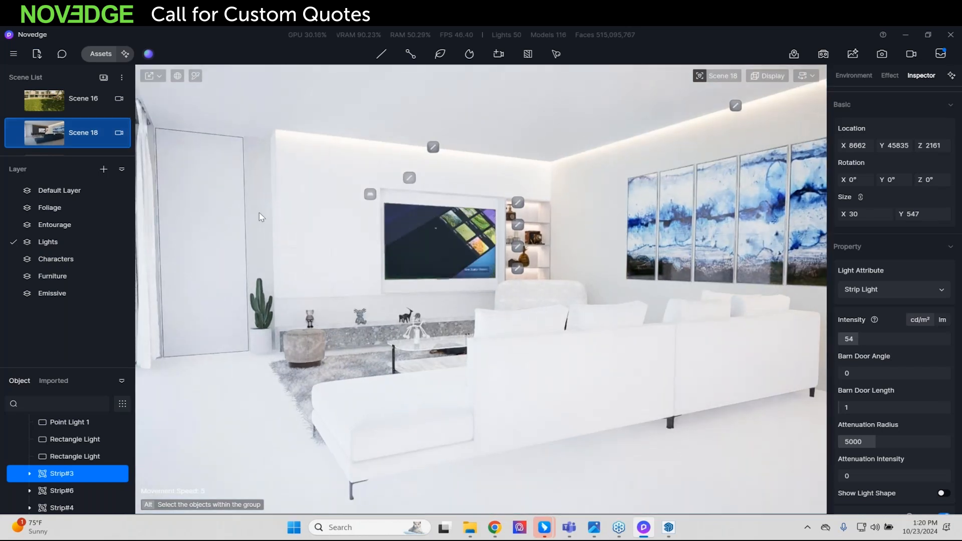
key("m")
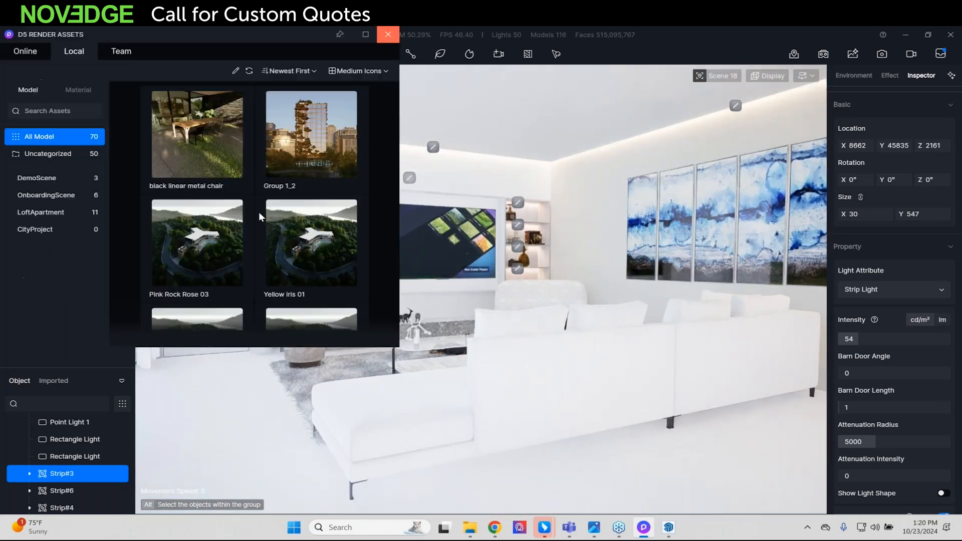
left_click(20, 55)
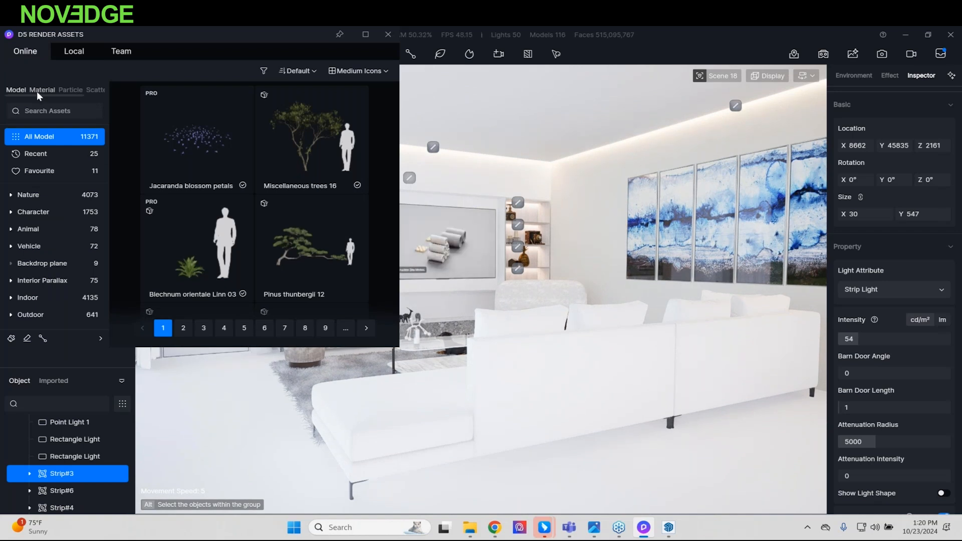
left_click(37, 91)
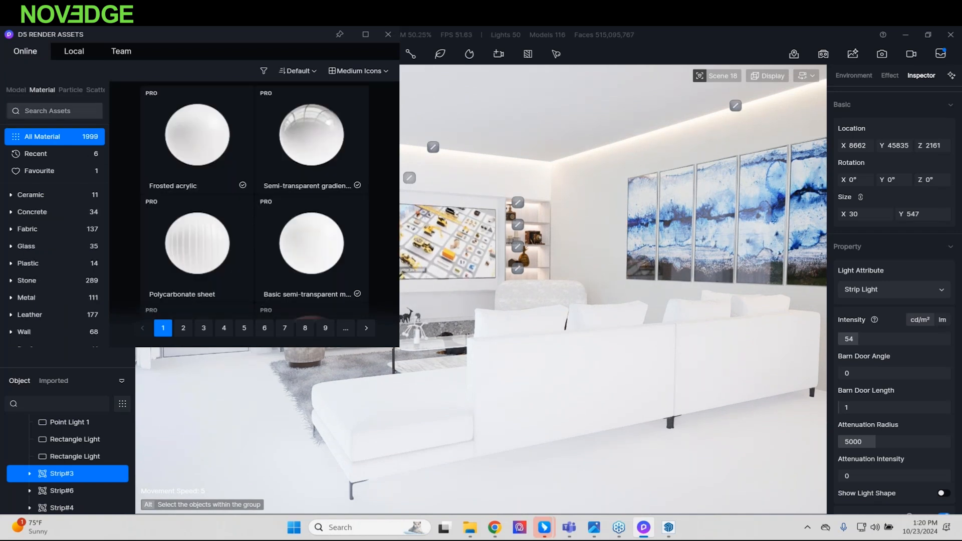
left_click(45, 116)
type("wood")
key("Return")
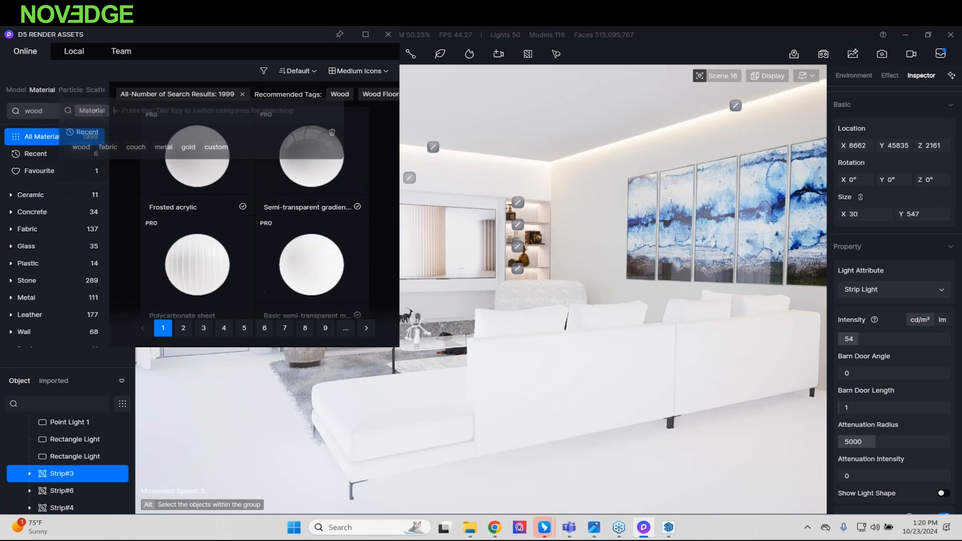
Step: Apply the Yellow sandal wood 02 material to the TV wall and close the asset library
left_click_drag(329, 171, 490, 174)
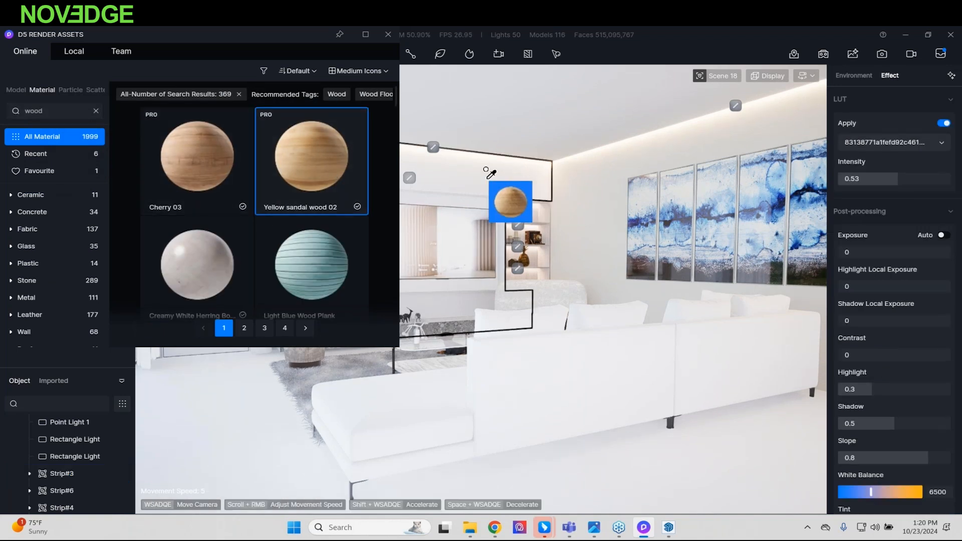
left_click(453, 156)
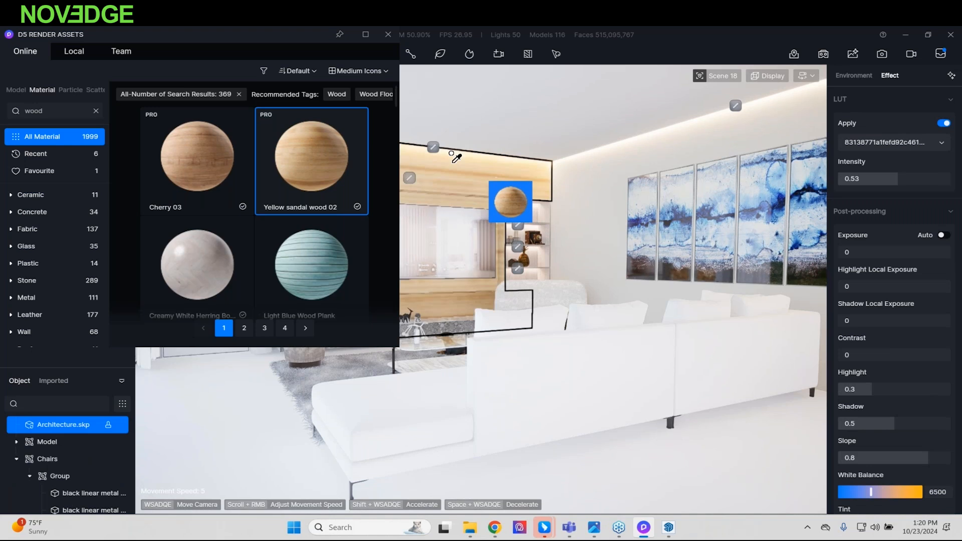
left_click(387, 34)
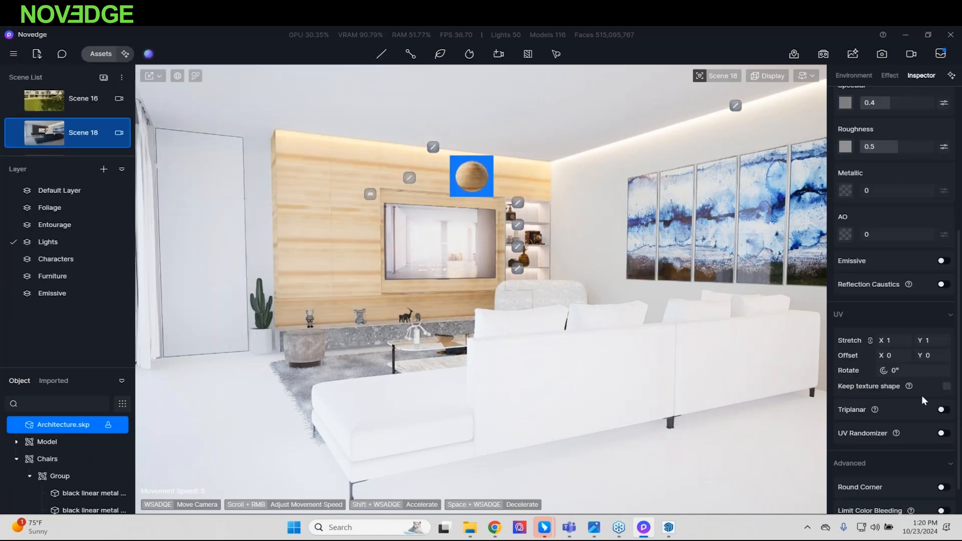
Step: Rotate the TV wall's wood texture to 90°
left_click(901, 371)
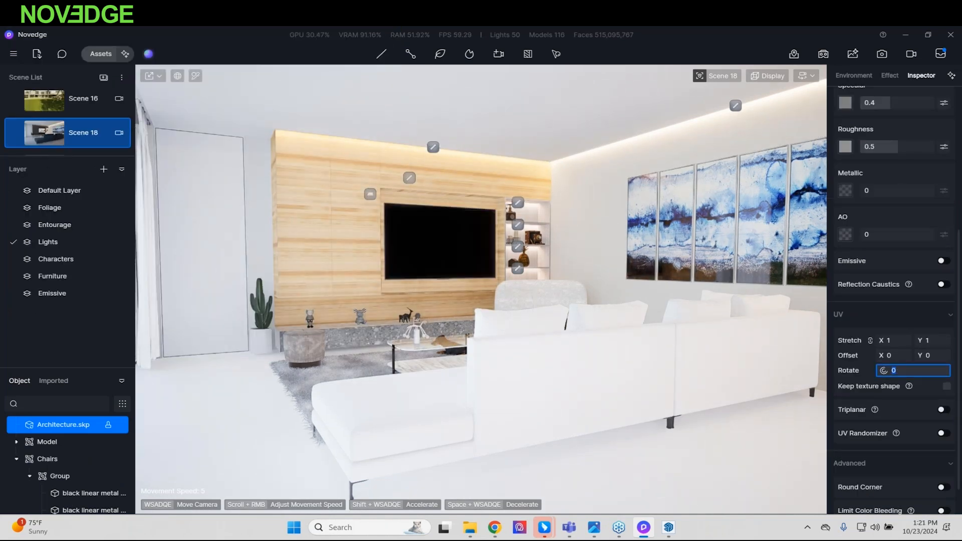
key("Return")
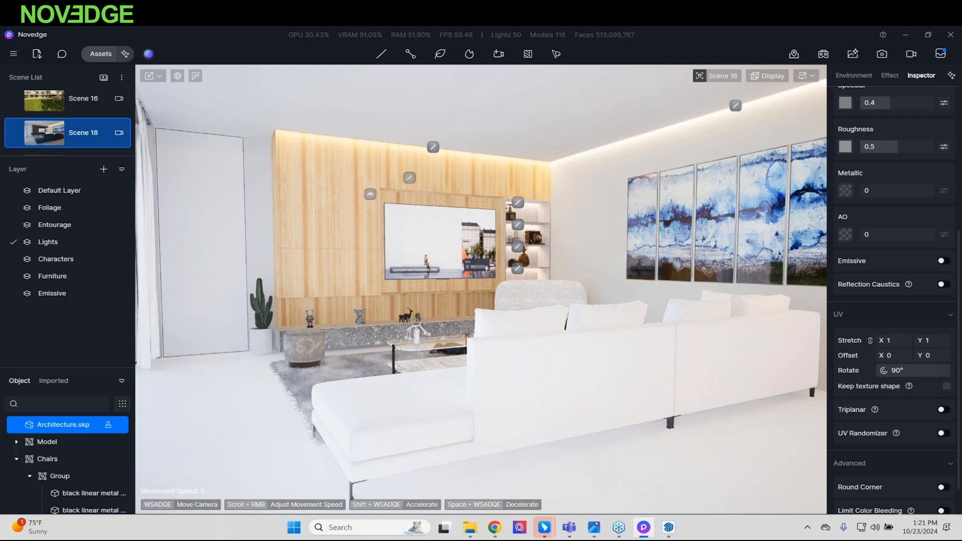
Step: Try triplanar mapping and a UV stretch of 5 on the wood texture, restoring triplanar to off and the stretch to 1
scroll(907, 384, "down", 1)
left_click(946, 370)
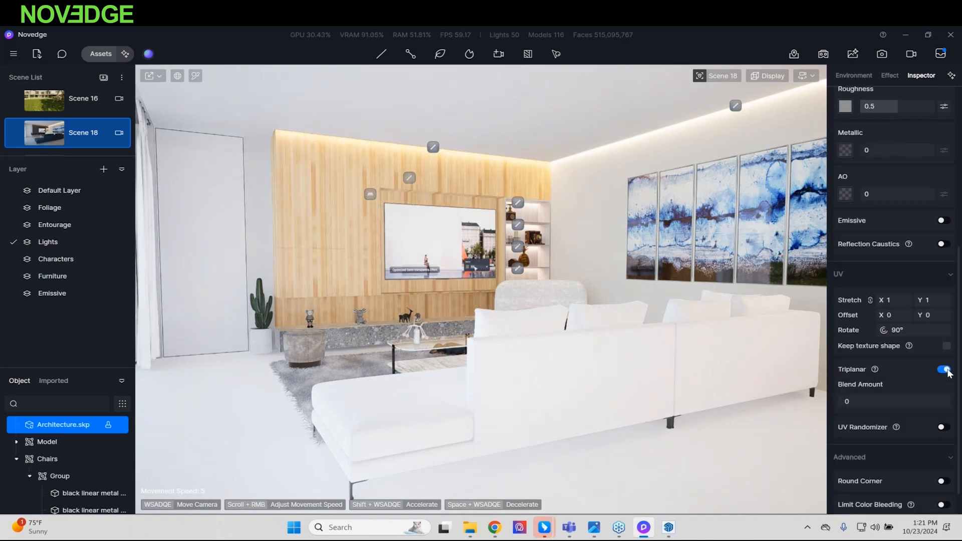
left_click(947, 370)
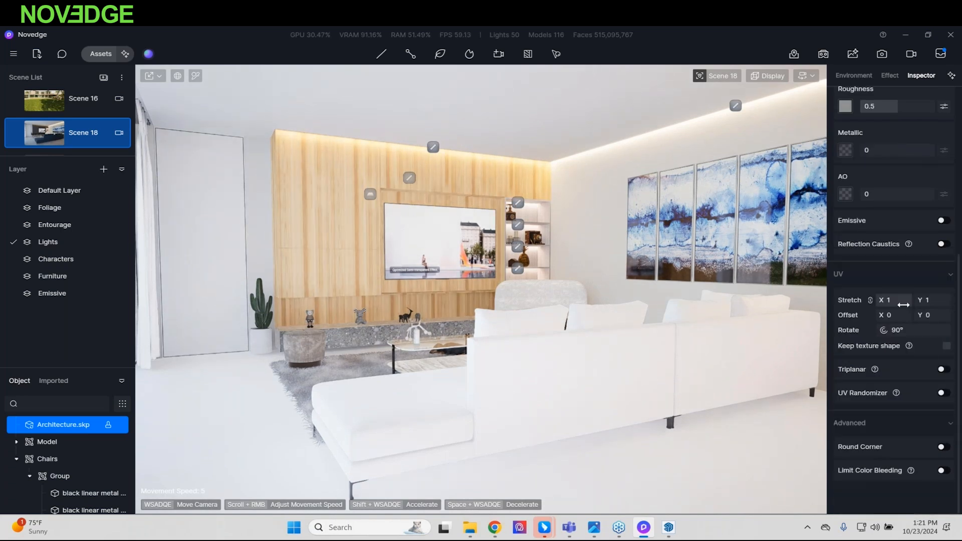
left_click(904, 305)
key("Return")
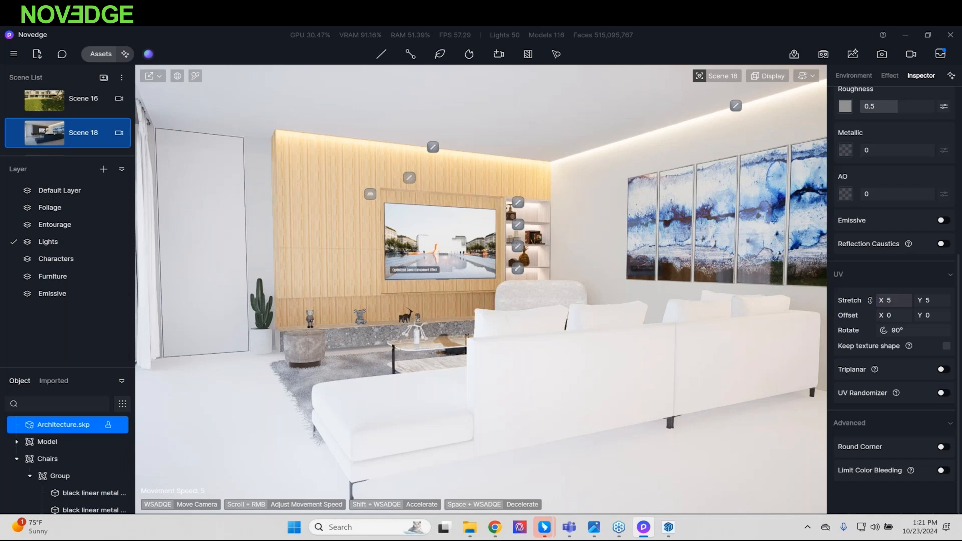
type("1")
key("Return")
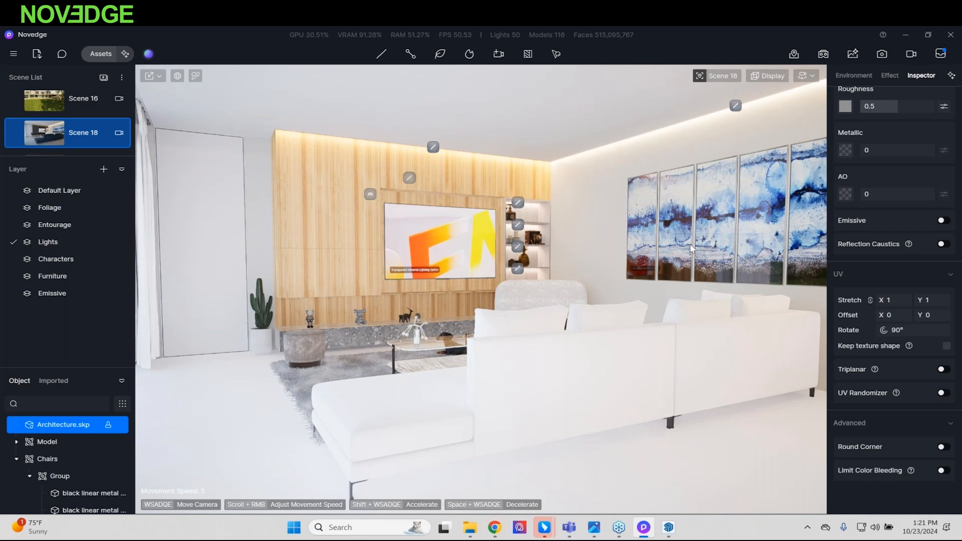
Step: Select the living room floor material and batch import the five Terrazzo PBR textures (AO, Diffuse, Metalness, Normal, Roughness) from the Floor folder
right_click_drag(690, 245, 646, 240)
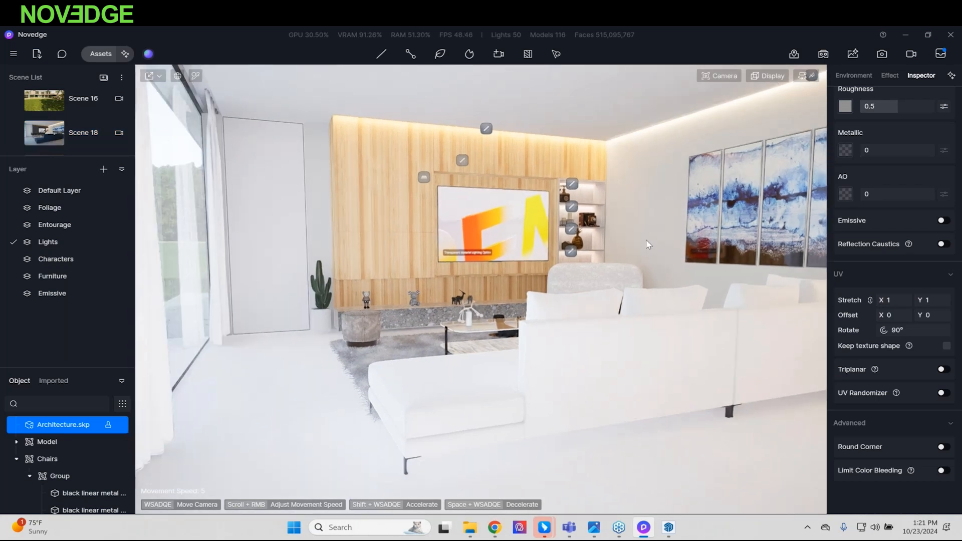
left_click(311, 362)
scroll(868, 137, "up", 5)
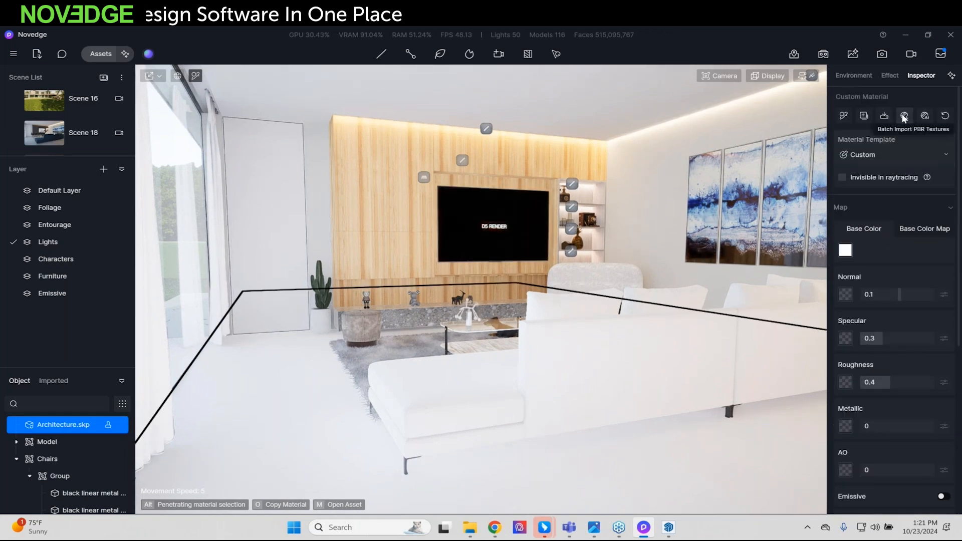
left_click(904, 117)
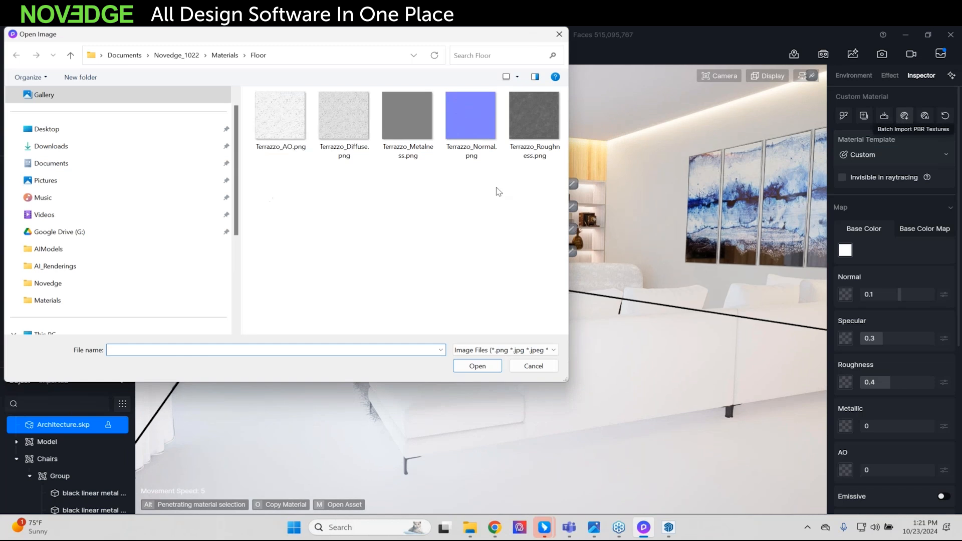
left_click_drag(496, 180, 307, 146)
left_click(477, 366)
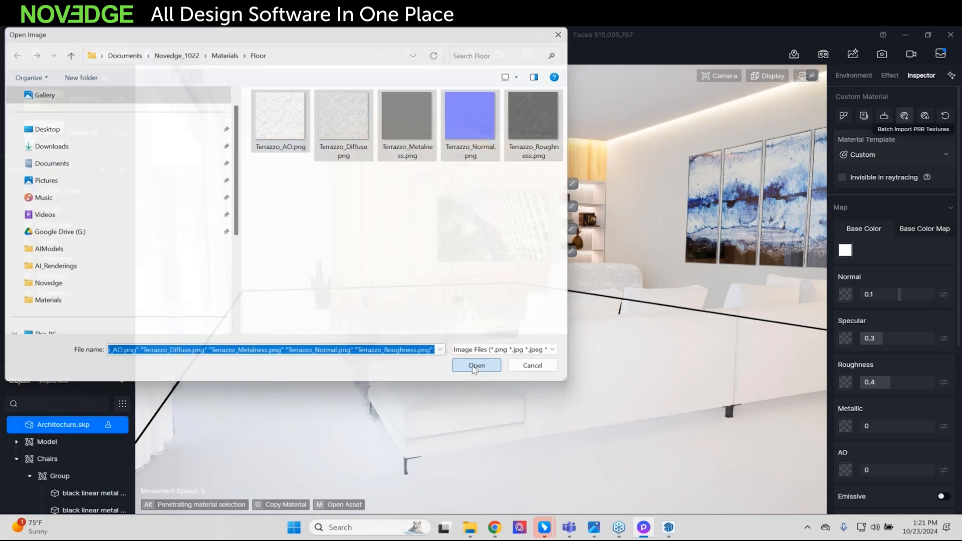
left_click(477, 262)
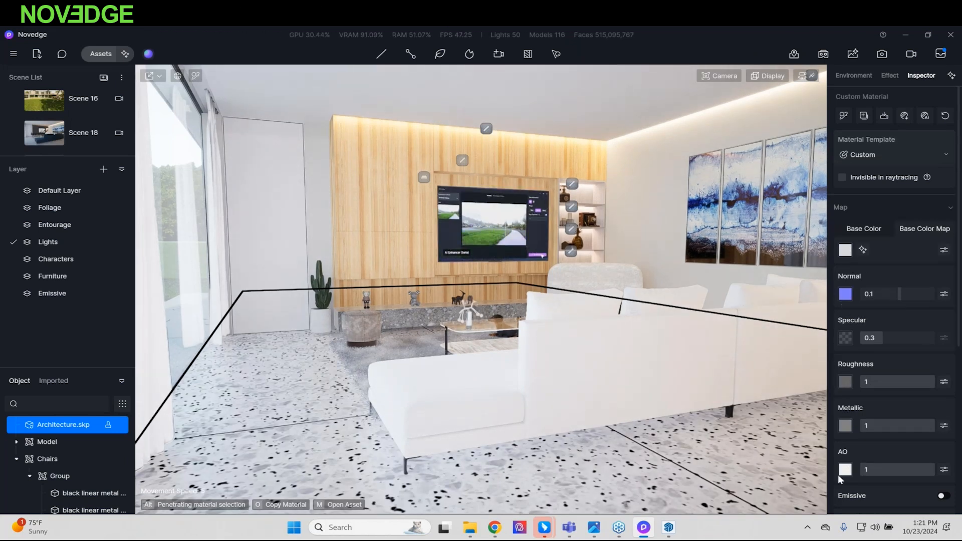
Step: Set the terrazzo floor texture's UV stretch to 3 and refine it to 4
scroll(841, 450, "down", 3)
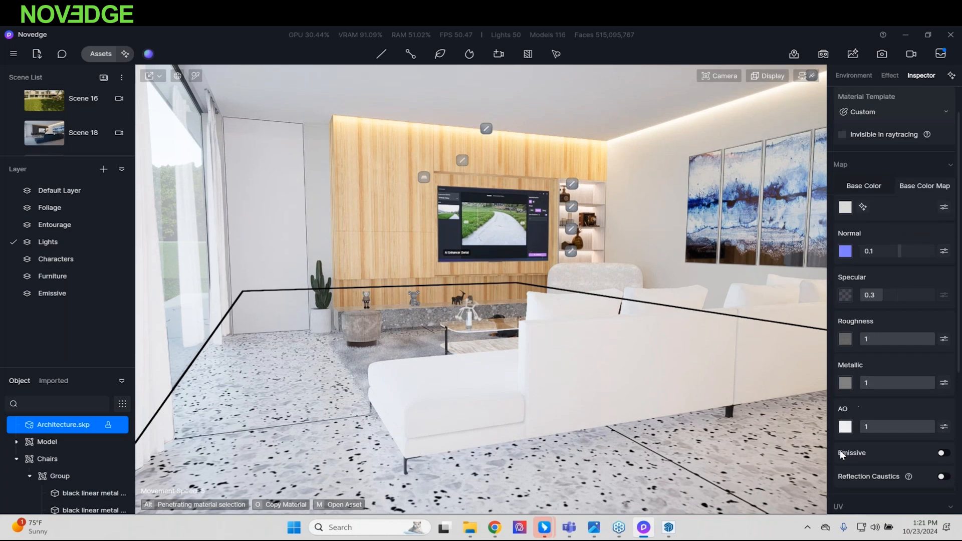
scroll(896, 416, "down", 3)
double_click(893, 426)
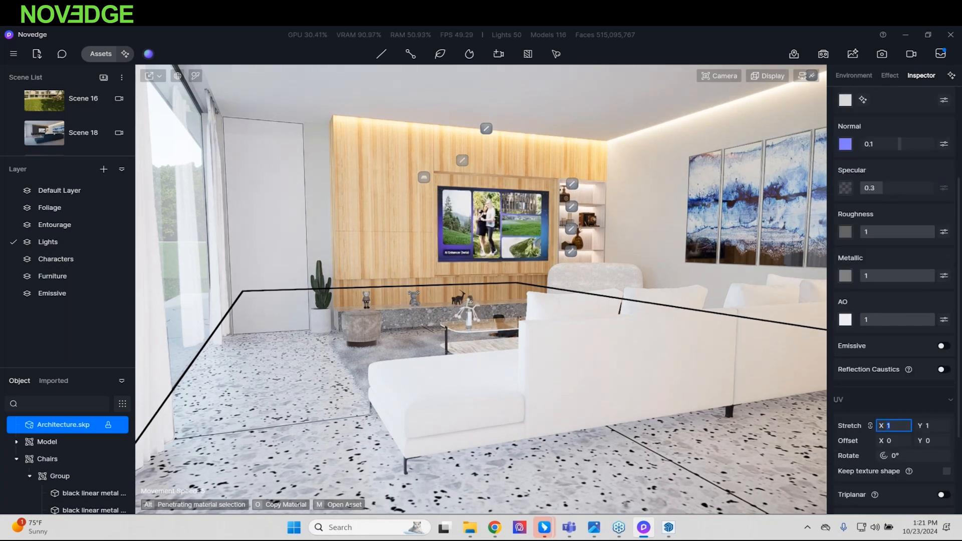
type("3")
key("Return")
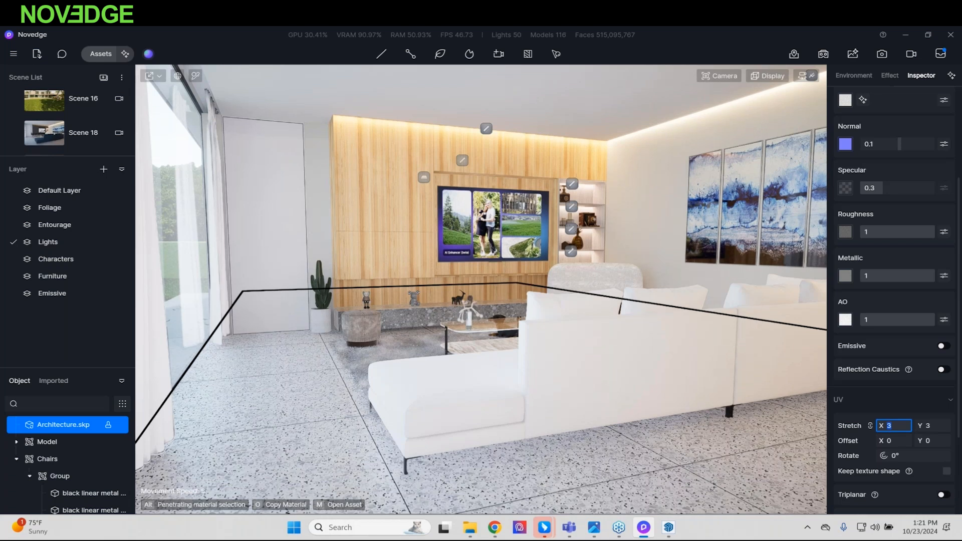
right_click_drag(647, 345, 439, 243)
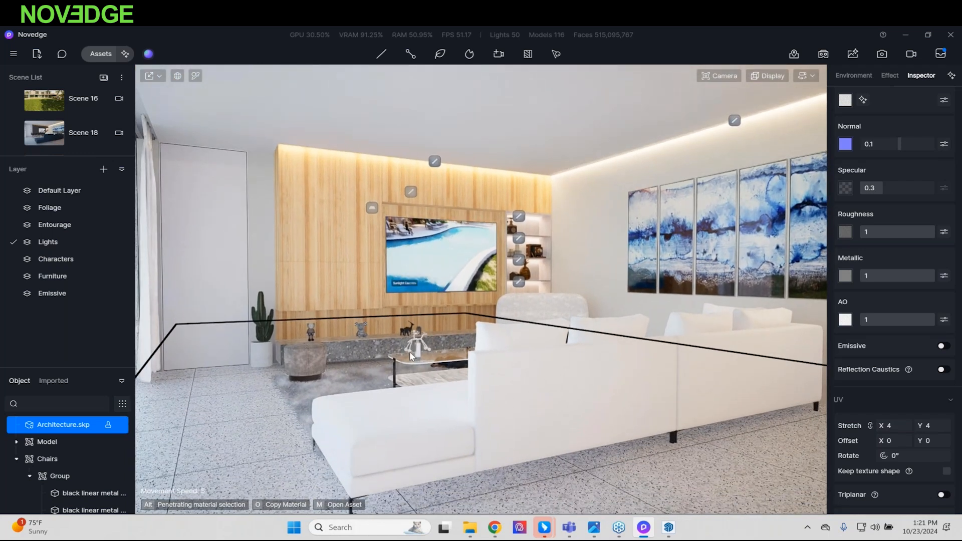
Step: Sample the white sofa's fabric material and open the image selection for its base color map
right_click_drag(410, 351, 422, 351)
mouse_move(422, 352)
middle_mouse_down()
mouse_move(661, 376)
mouse_move(669, 388)
middle_mouse_up()
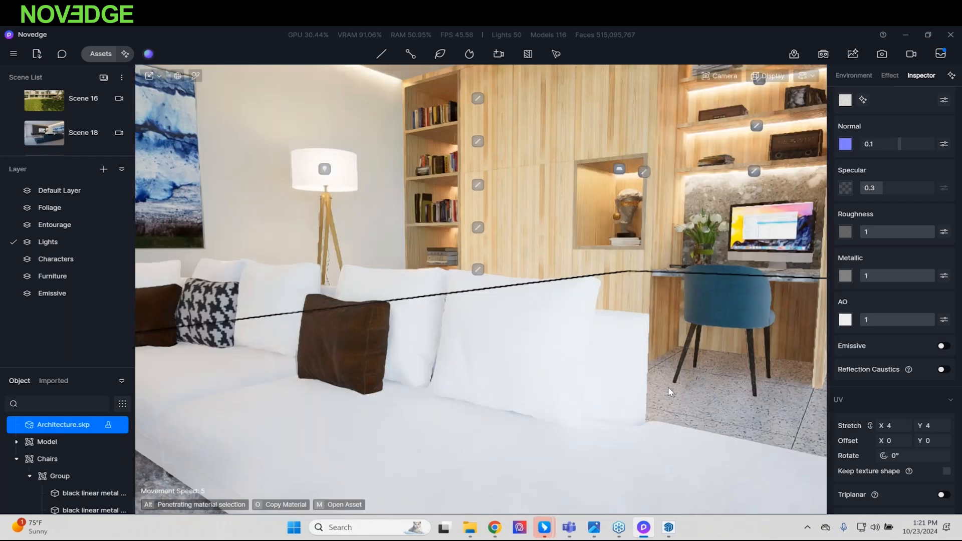
mouse_move(669, 389)
right_mouse_down()
mouse_move(437, 436)
mouse_move(436, 456)
mouse_move(320, 415)
mouse_move(510, 445)
mouse_move(591, 444)
mouse_move(706, 335)
mouse_move(575, 379)
mouse_move(635, 392)
right_mouse_up()
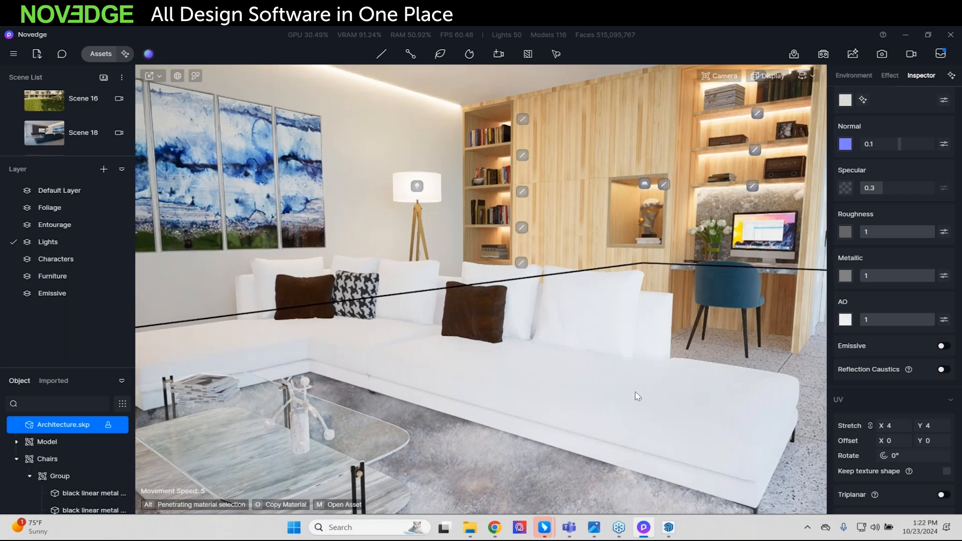
key("i")
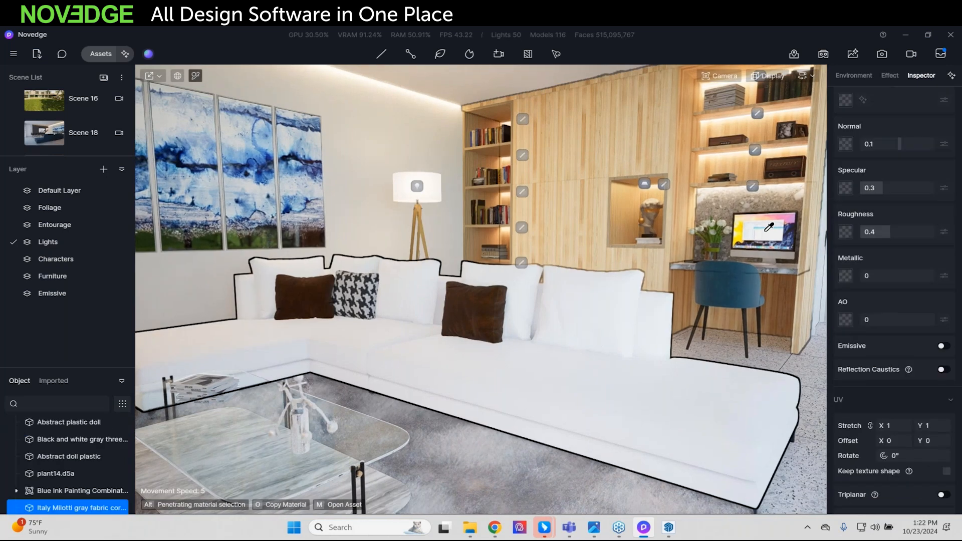
scroll(852, 257, "up", 3)
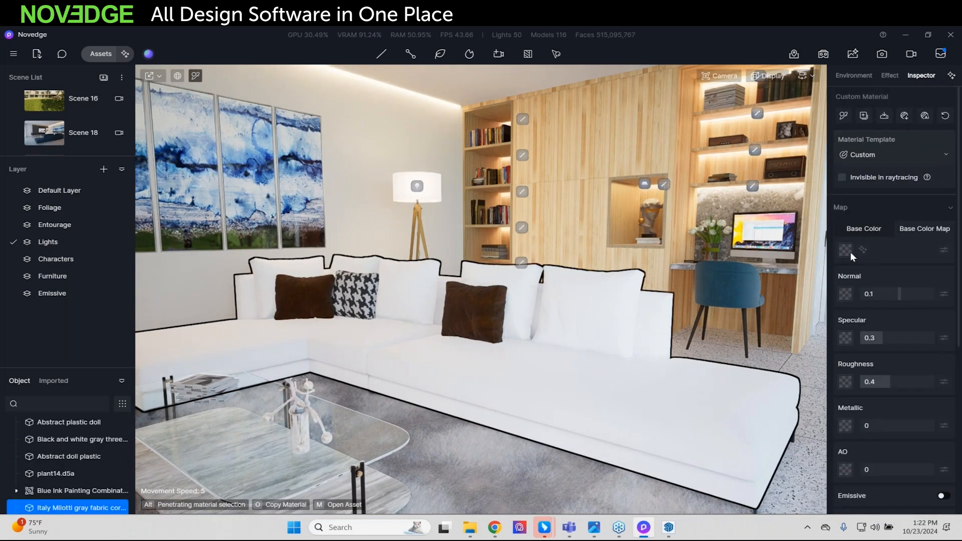
left_click(851, 254)
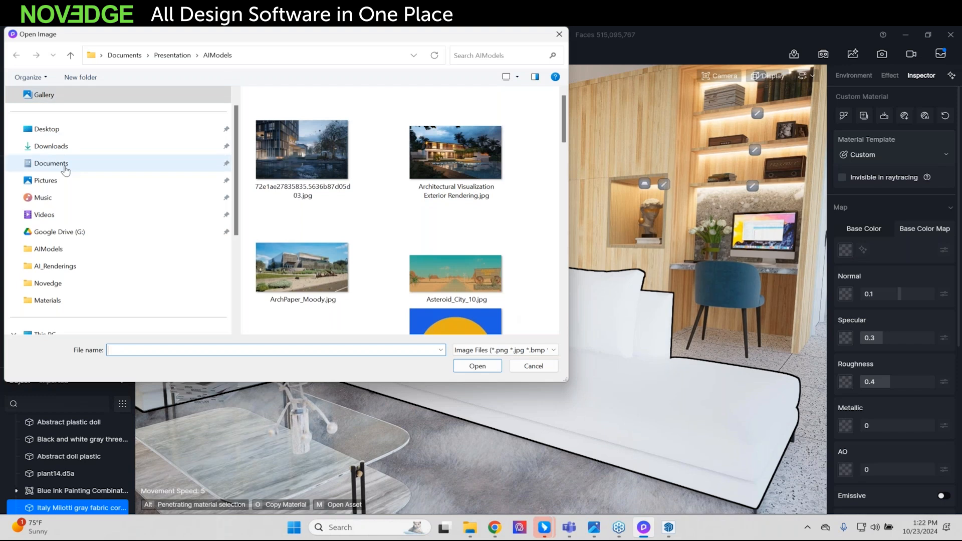
Step: Load the blue fabric image from the Novedge_1022 folder in Documents as the sofa's base color map
left_click(66, 171)
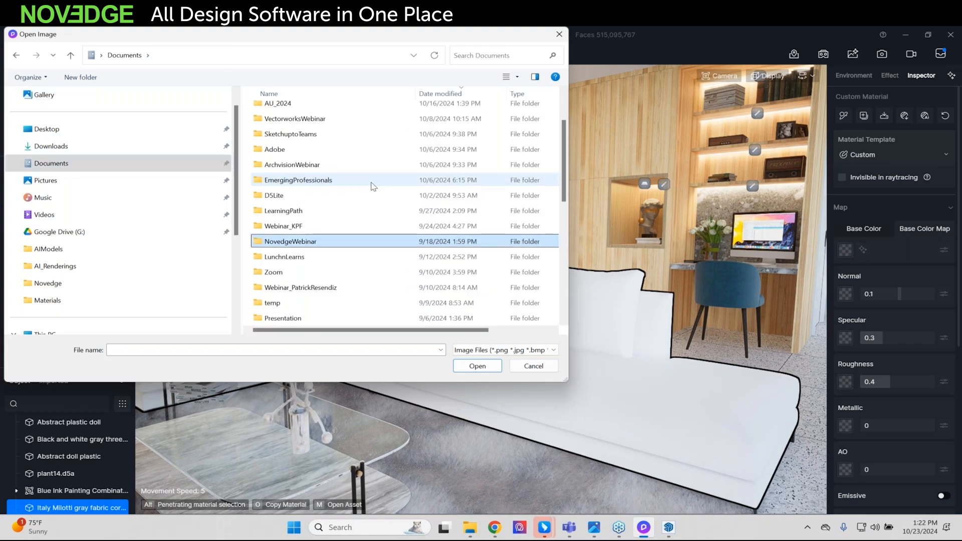
scroll(370, 246, "down", 2)
left_click(370, 247)
scroll(371, 248, "down", 2)
left_click(371, 249)
scroll(371, 248, "down", 3)
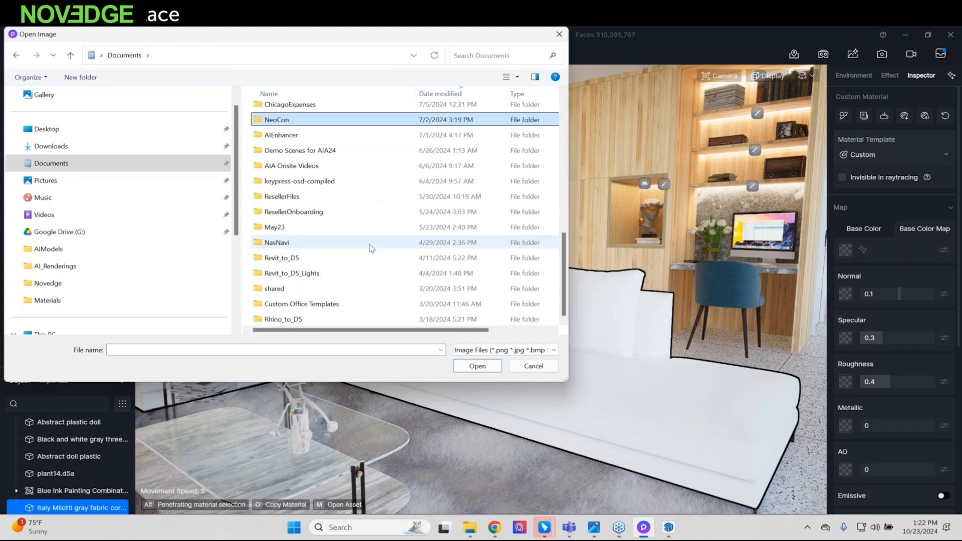
left_click(372, 247)
key("Home")
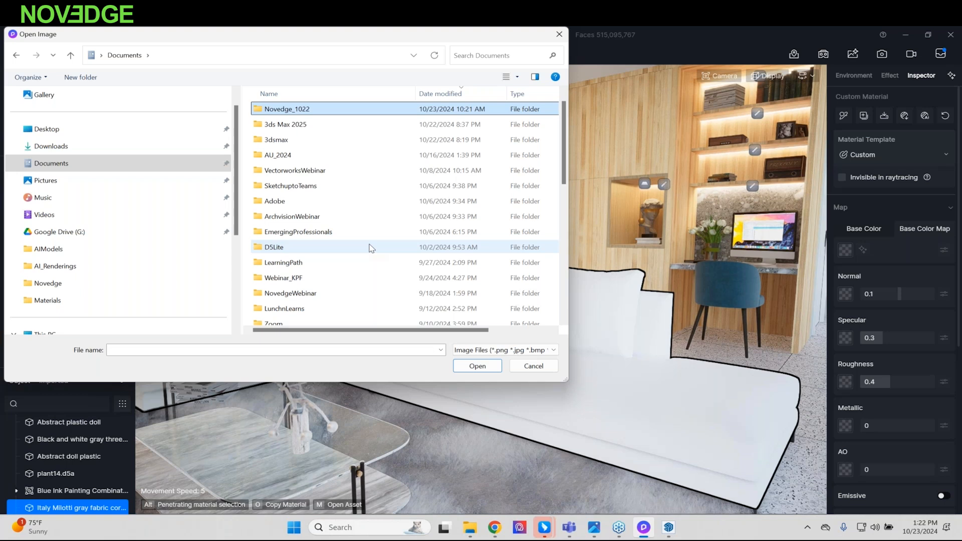
double_click(324, 111)
double_click(297, 124)
left_click(466, 119)
double_click(467, 118)
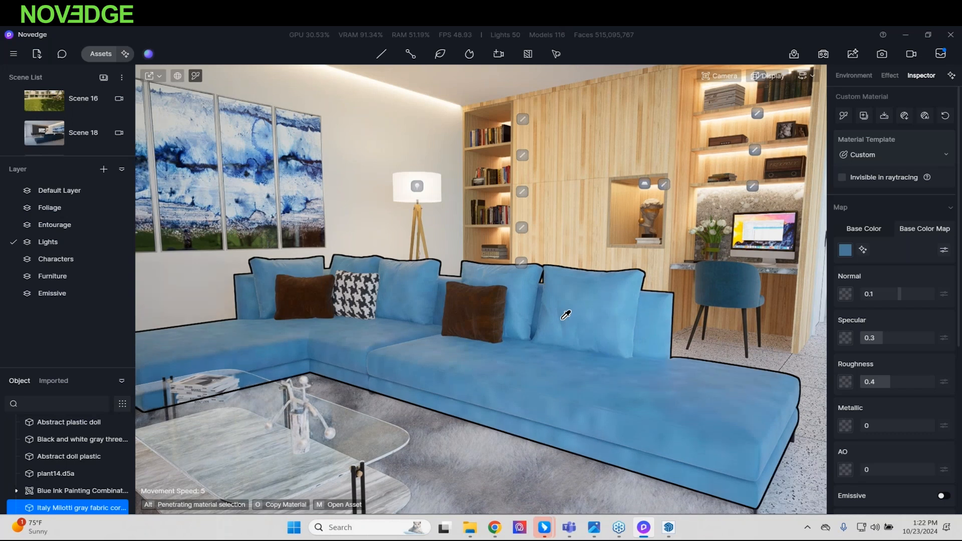
Step: Set the sofa fabric texture's UV stretch to 5
scroll(585, 318, "up", 5)
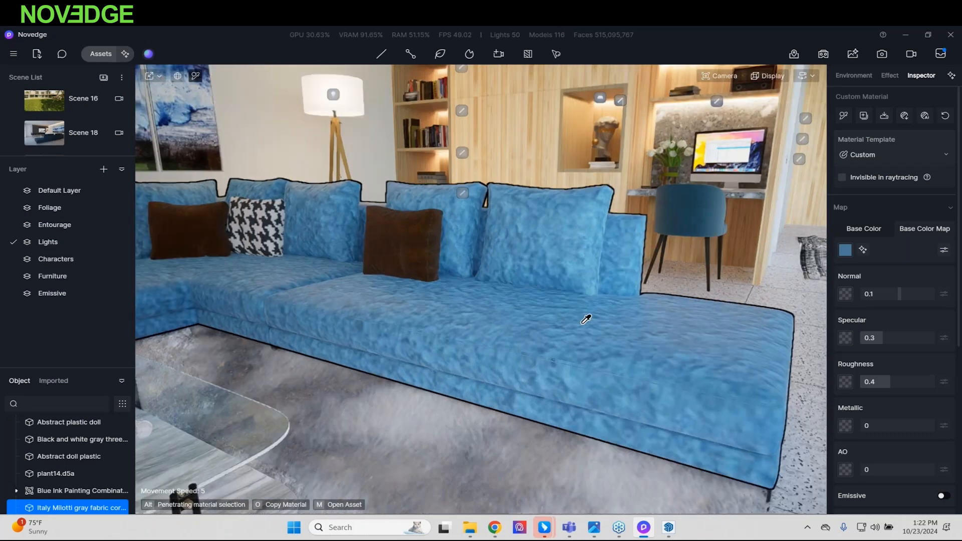
scroll(588, 316, "up", 5)
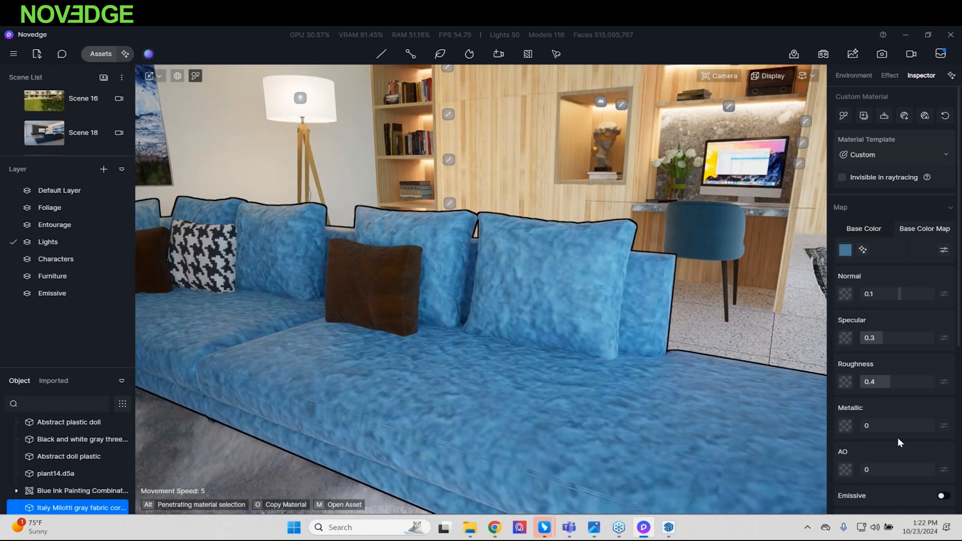
scroll(902, 406, "down", 3)
left_click(893, 404)
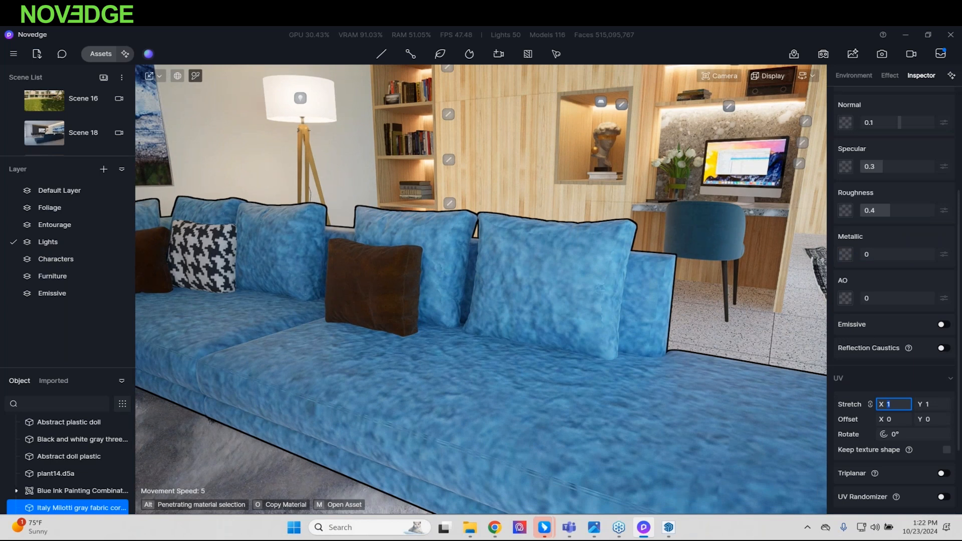
key("Return")
Step: Show the AI texture options for the sofa's base color map and generate its normal, roughness and AO maps
scroll(903, 360, "up", 1)
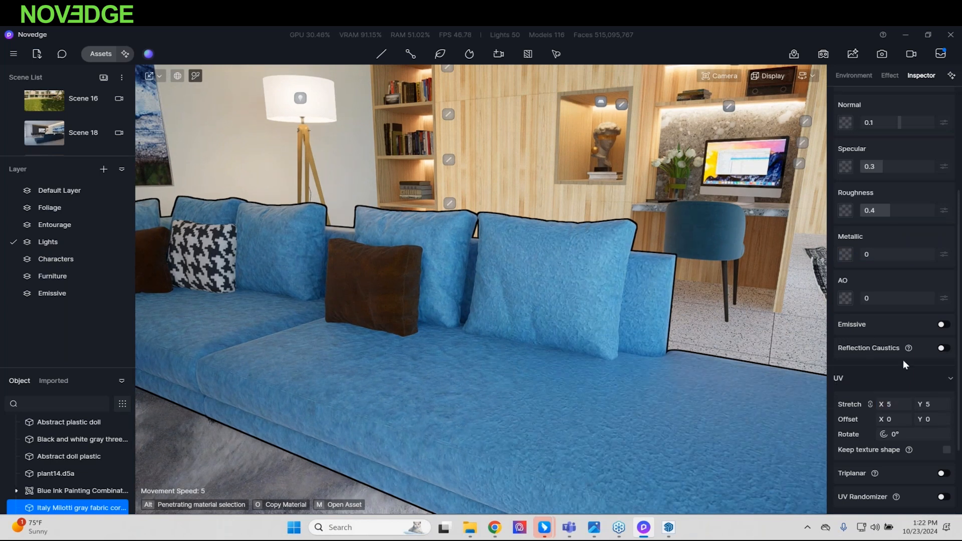
scroll(903, 360, "up", 2)
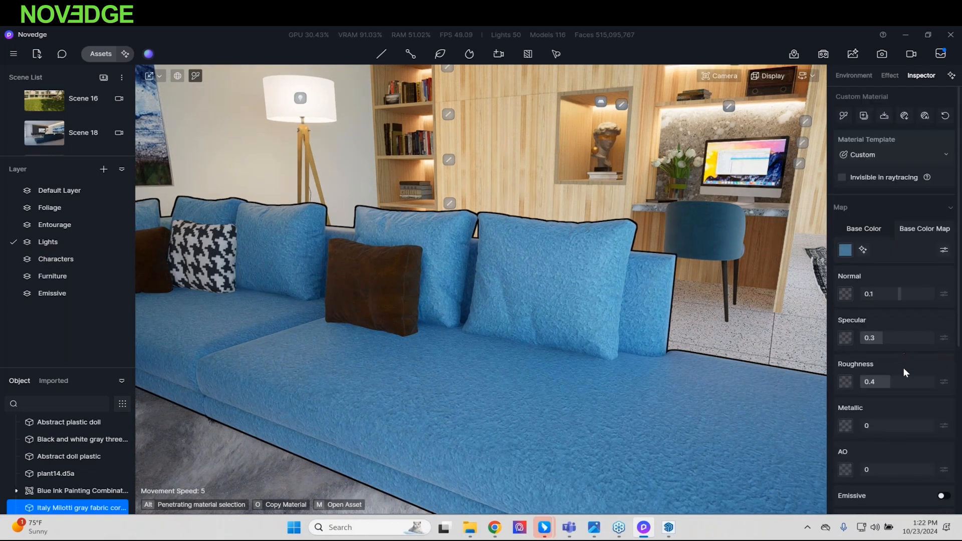
left_click(864, 249)
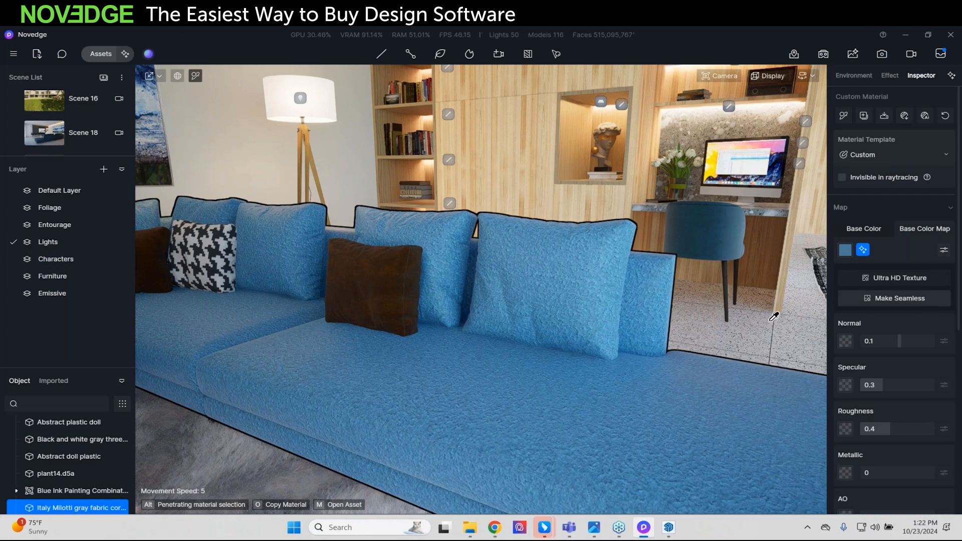
right_click_drag(293, 333, 312, 371)
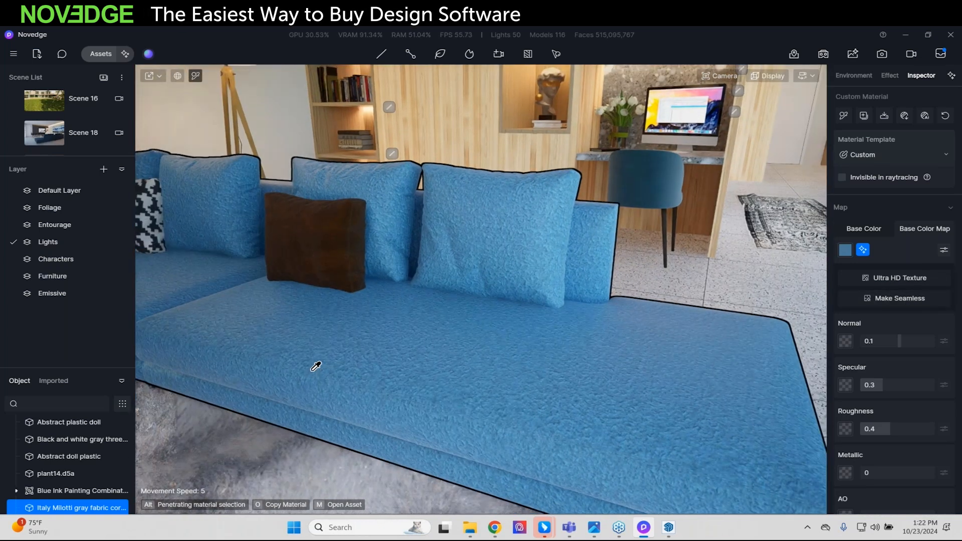
left_click(920, 118)
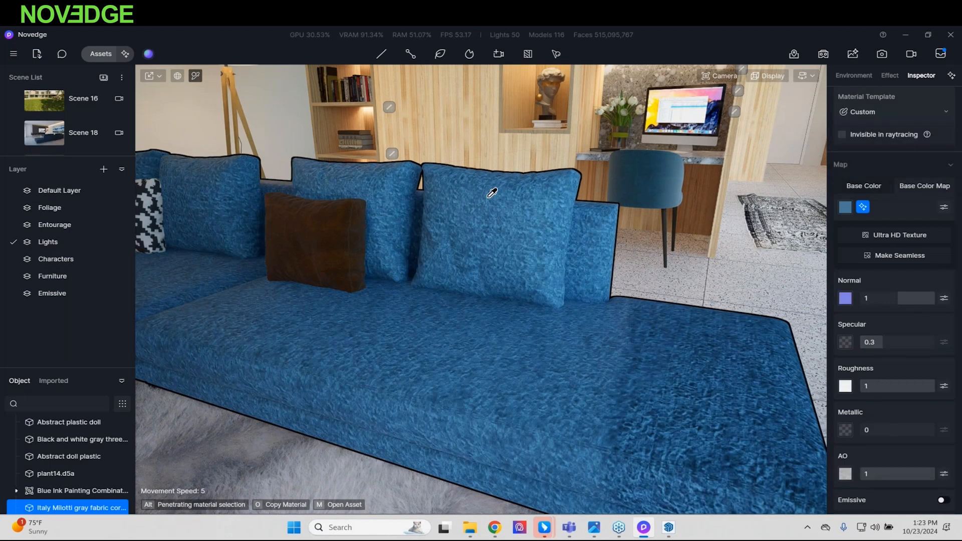
Step: Set the blue sofa fabric's AO to about 0.53, its normal strength to about 0.52 and its UV stretch to 10
left_click_drag(932, 474, 900, 473)
left_click_drag(937, 296, 916, 295)
scroll(910, 326, "down", 3)
left_click(895, 429)
type("10")
key("Return")
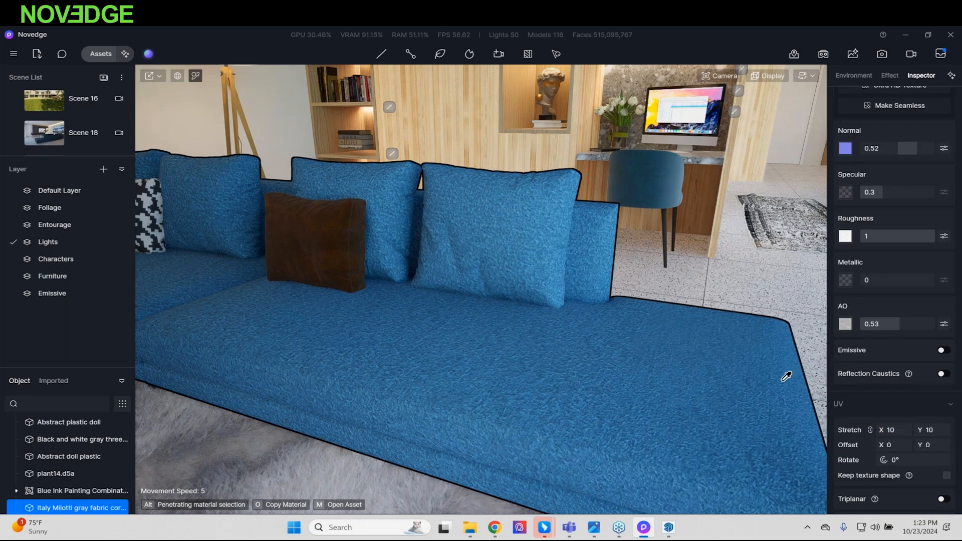
right_click_drag(615, 321, 642, 307)
key("Escape")
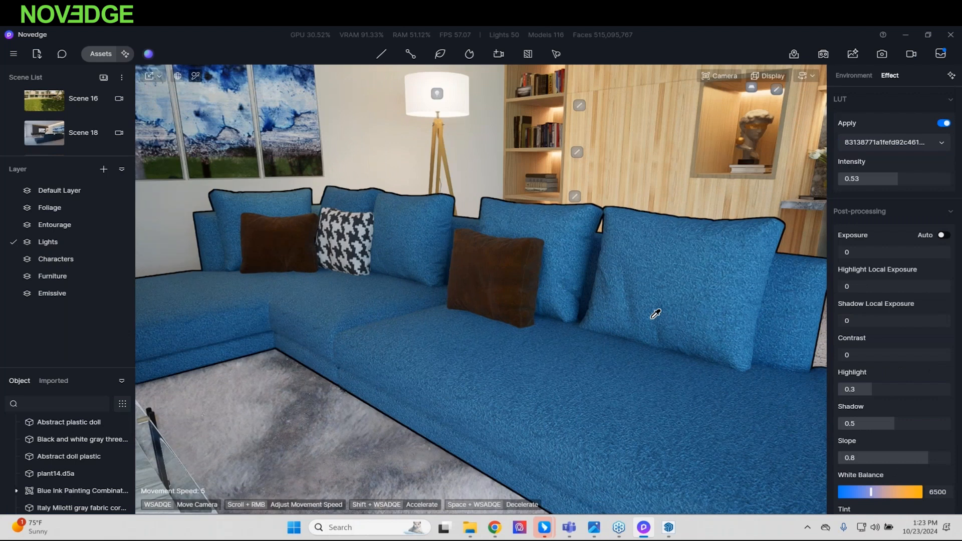
Step: Darken the sofa fabric by setting its base color to a neutral gray with a brightness value of about 65
left_click(655, 315)
scroll(886, 173, "up", 3)
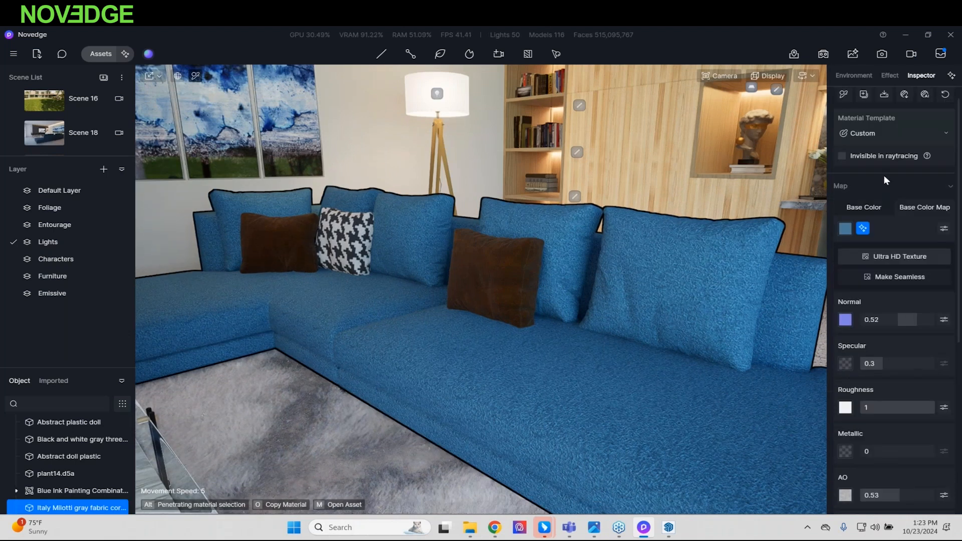
left_click(864, 206)
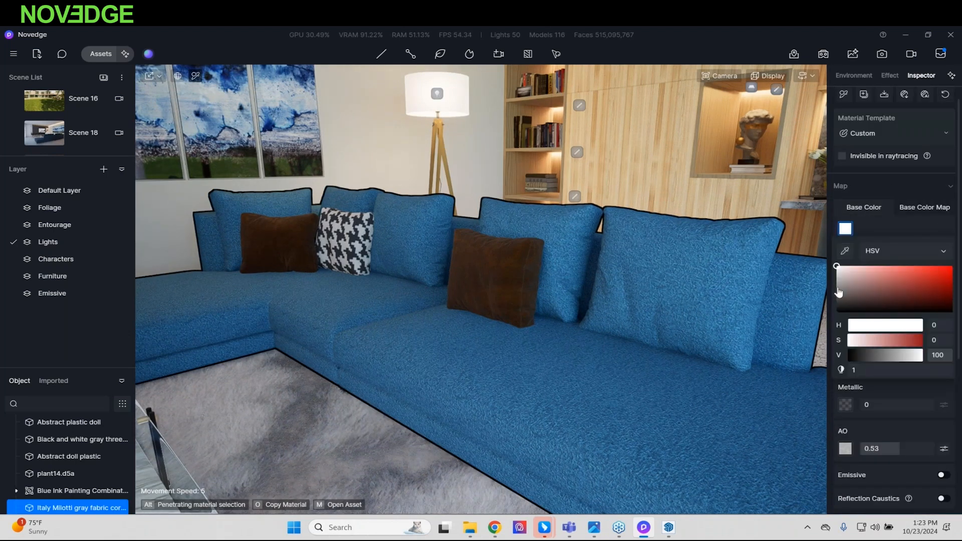
left_click(838, 283)
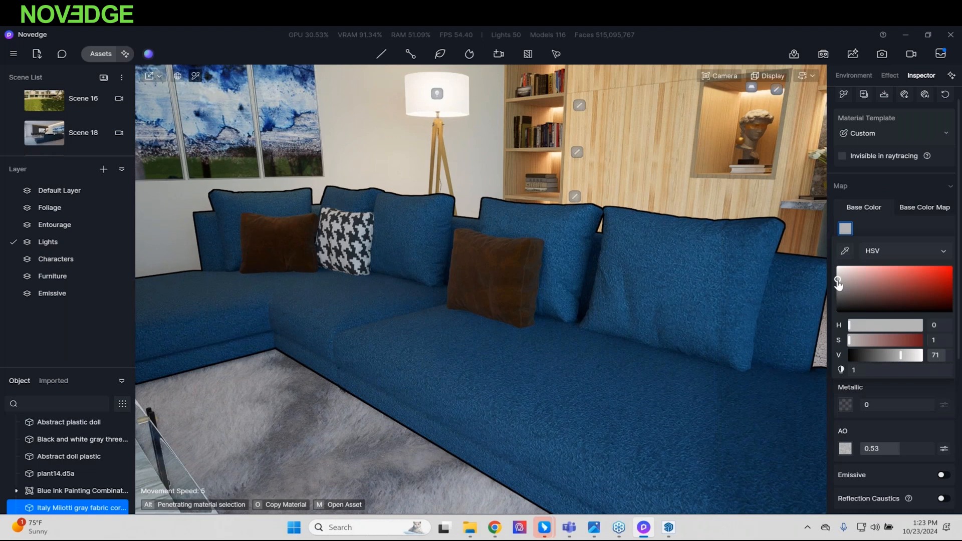
scroll(867, 221, "up", 1)
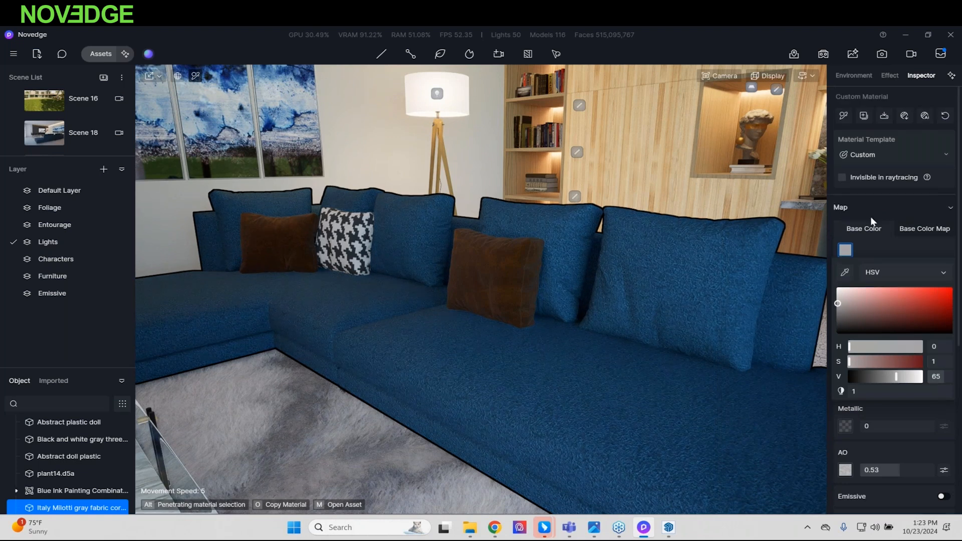
Step: Save the sofa's fabric material to the local library and check it among the local materials
left_click(864, 115)
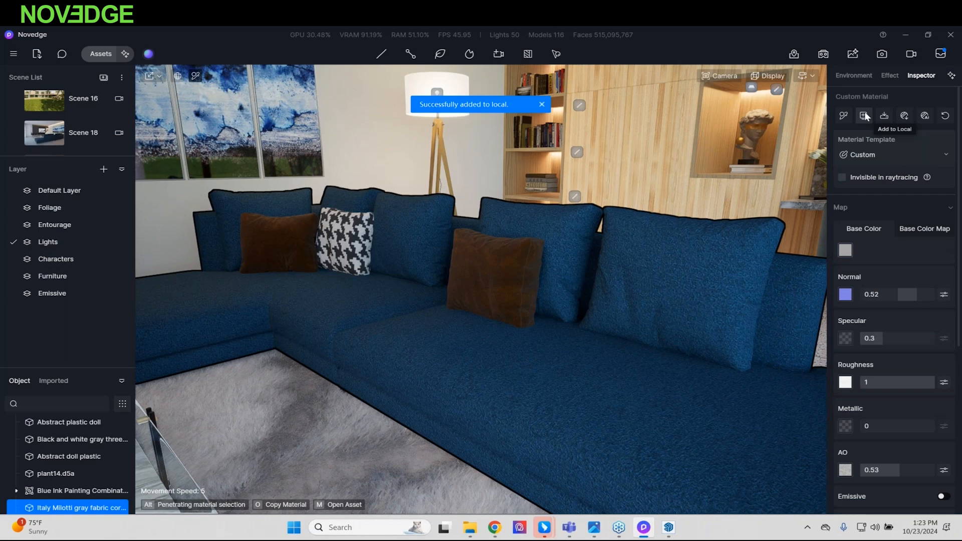
left_click(98, 52)
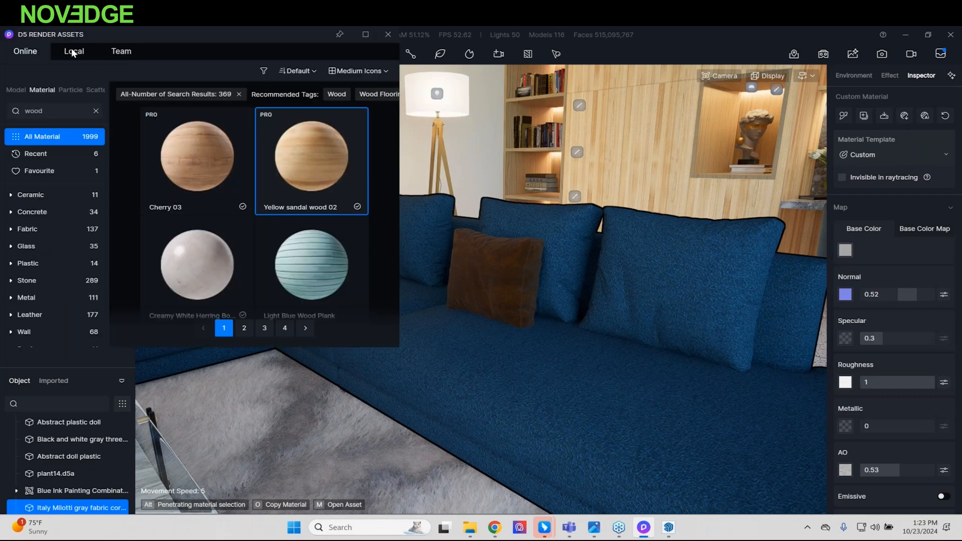
left_click(71, 50)
left_click(73, 89)
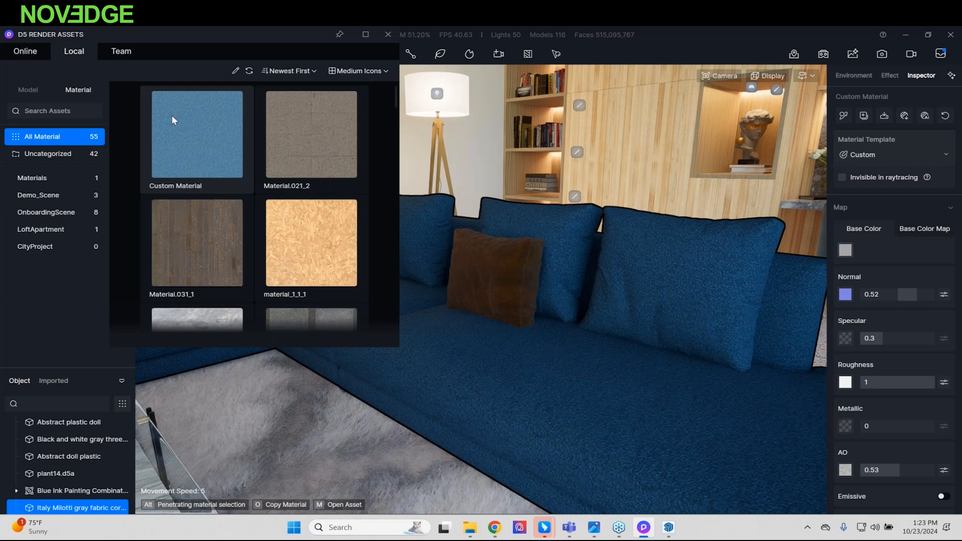
left_click(388, 34)
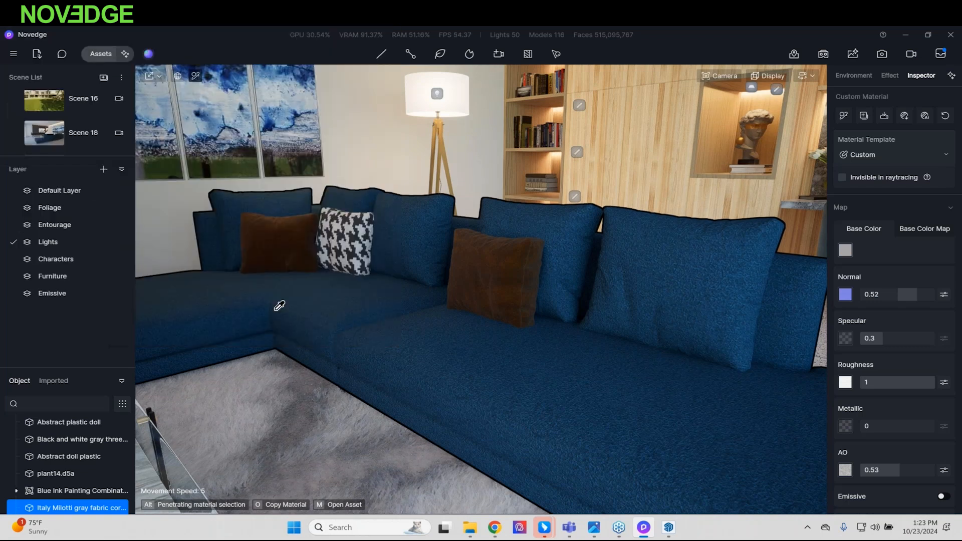
Step: Select the terrazzo material on the desk in the wall niche and delete its base color map
right_click_drag(495, 313, 647, 307)
key("Escape")
right_click_drag(463, 360, 289, 303)
right_click_drag(626, 315, 606, 306)
right_click_drag(395, 317, 575, 348)
key("w")
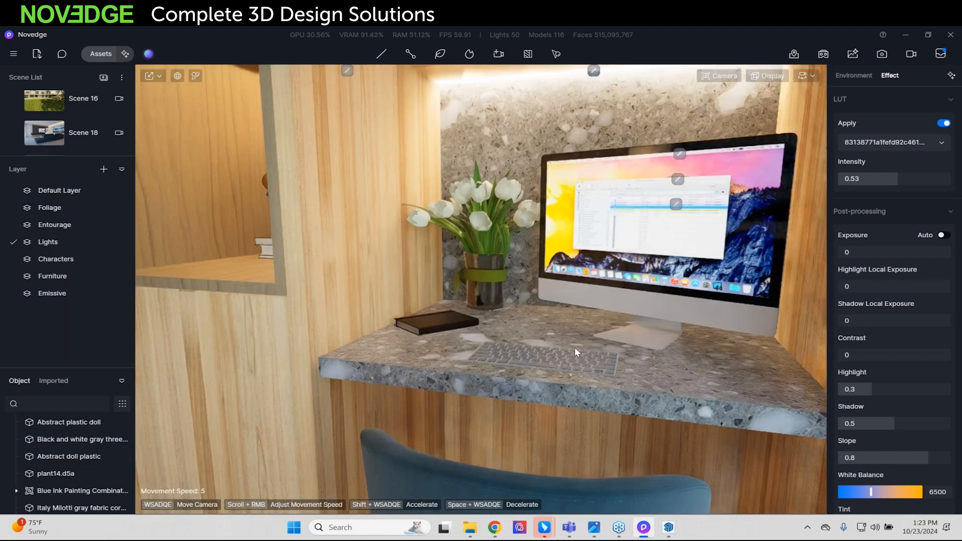
left_click(522, 317)
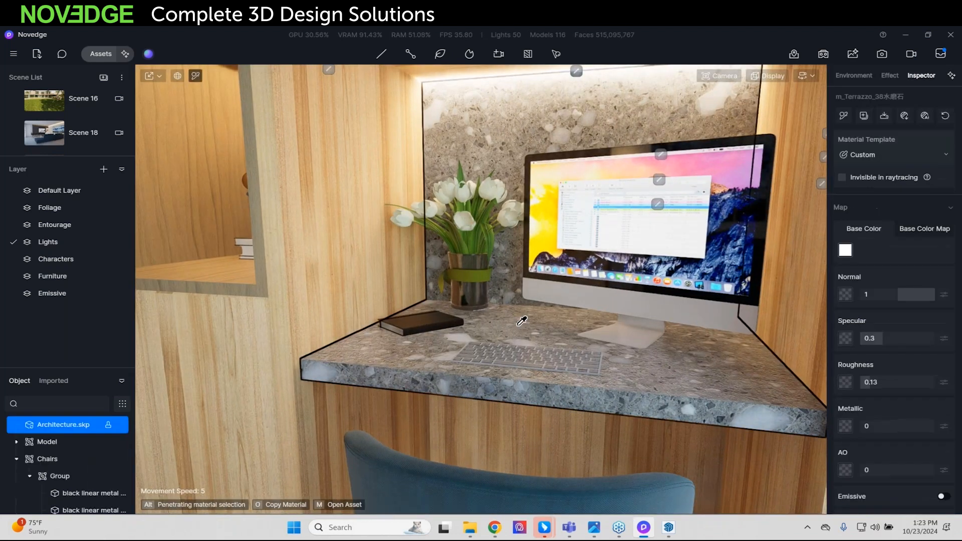
left_click(925, 228)
left_click(846, 250)
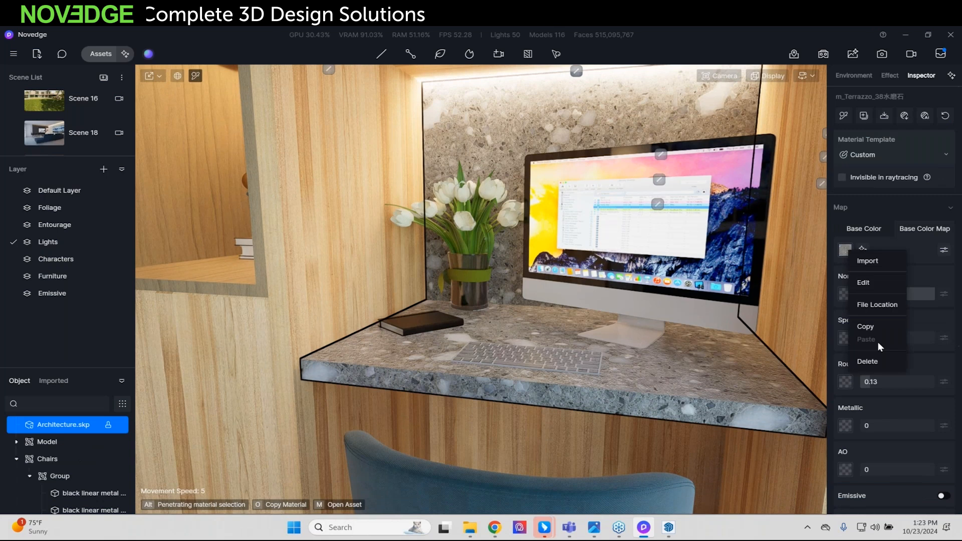
left_click(868, 361)
Step: Load wood-particle-board.jpg from Documents > Presentation > AIModels as the desk material's base color map
left_click(845, 250)
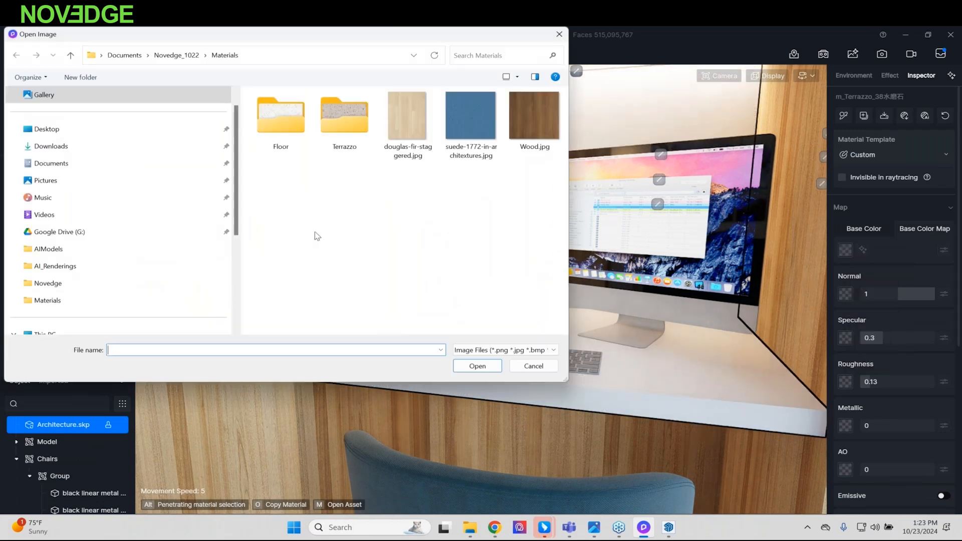
left_click(146, 164)
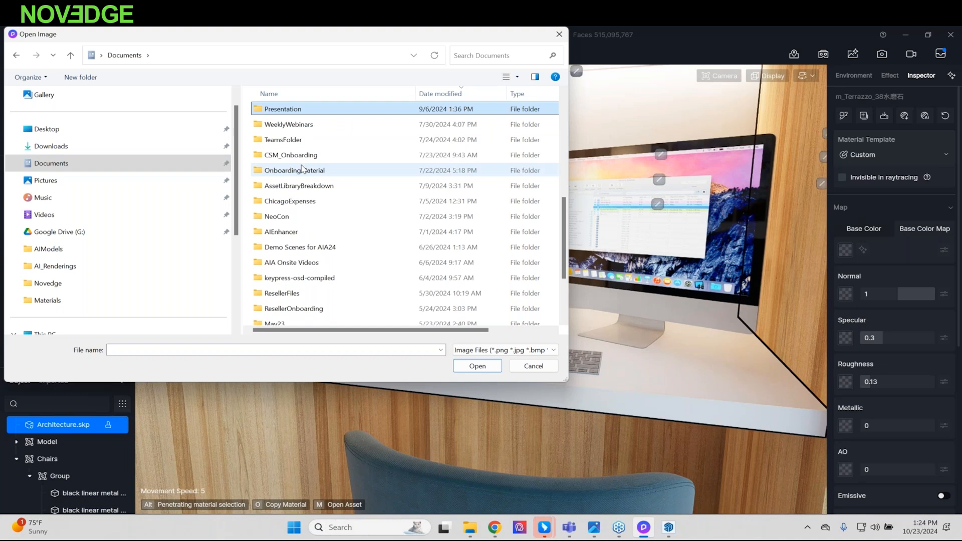
double_click(299, 110)
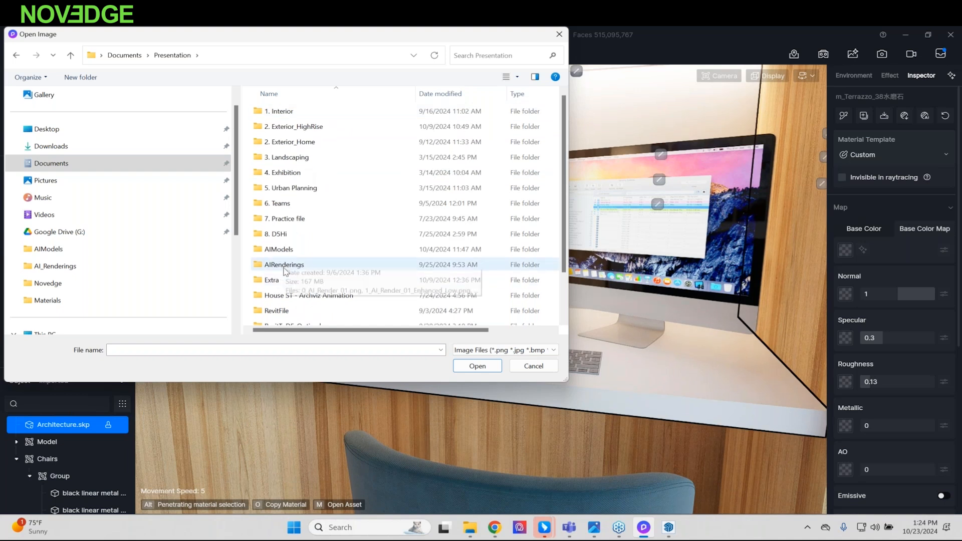
left_click(287, 257)
double_click(287, 256)
scroll(286, 261, "down", 5)
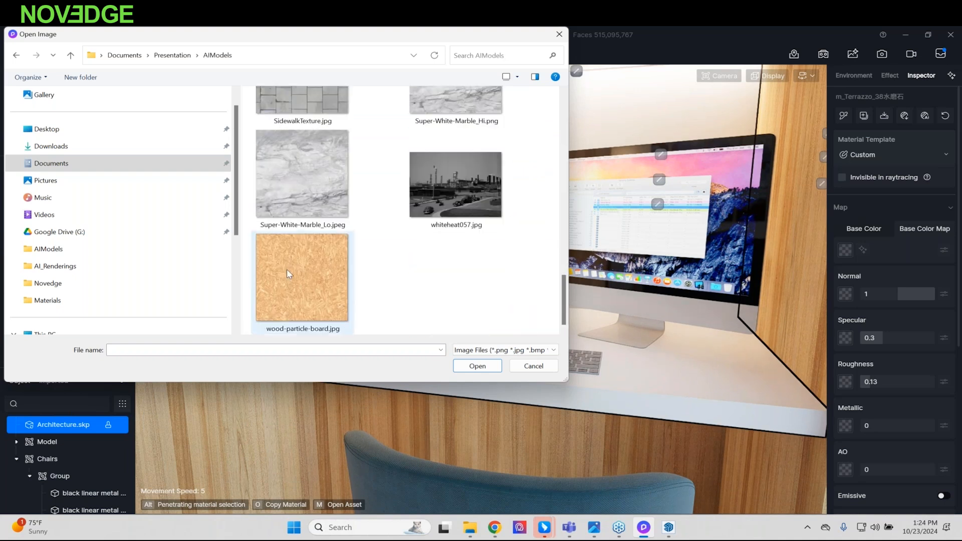
double_click(287, 270)
right_click_drag(449, 283, 593, 246)
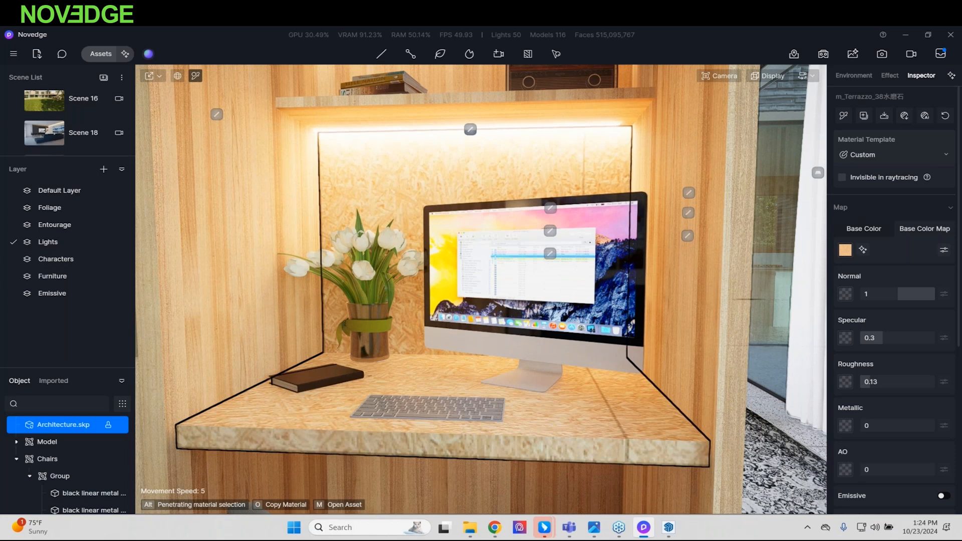
Step: Set the desk material's UV stretch to 5
scroll(888, 420, "down", 4)
left_click(894, 405)
type("5")
key("Return")
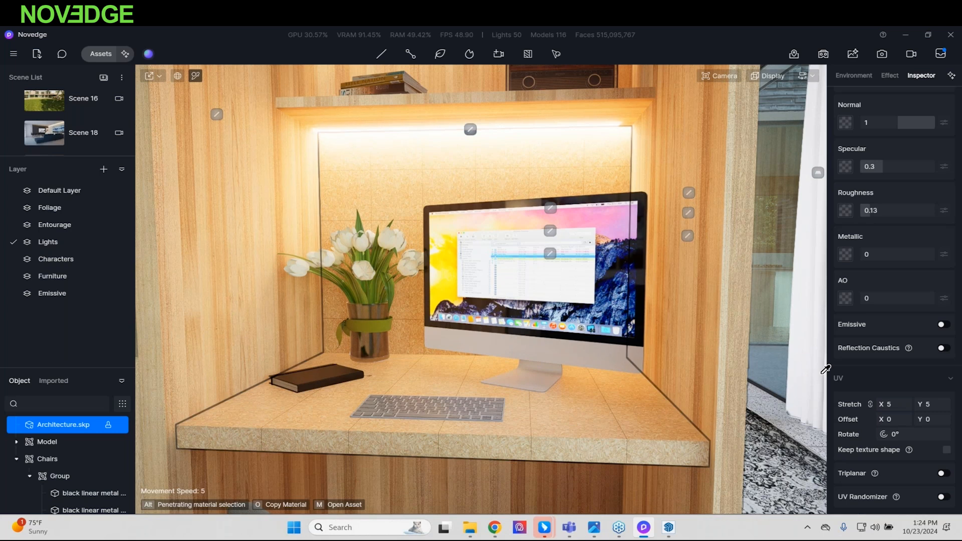
Step: Generate a seamless version of the desk's particle-board texture with Make Seamless and accept it
scroll(862, 269, "up", 4)
left_click(863, 250)
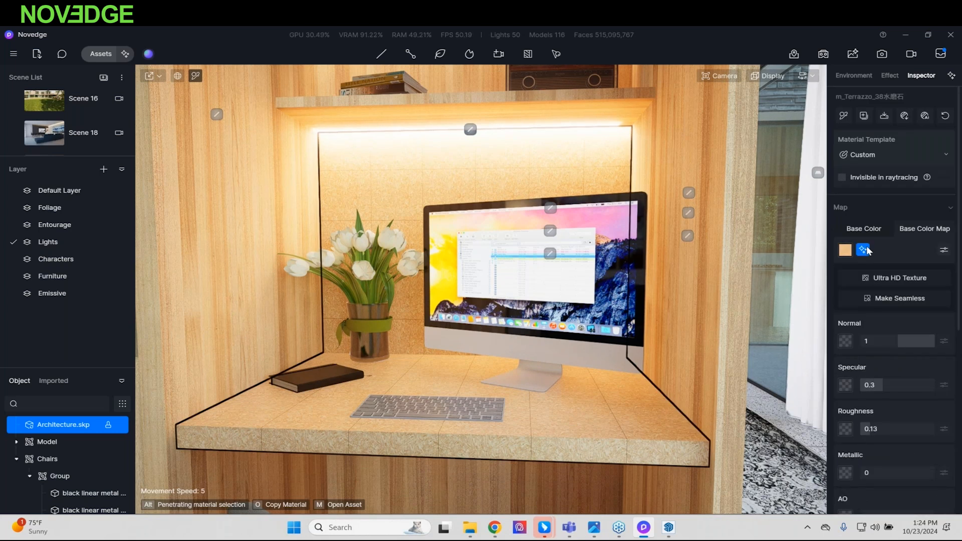
left_click(895, 299)
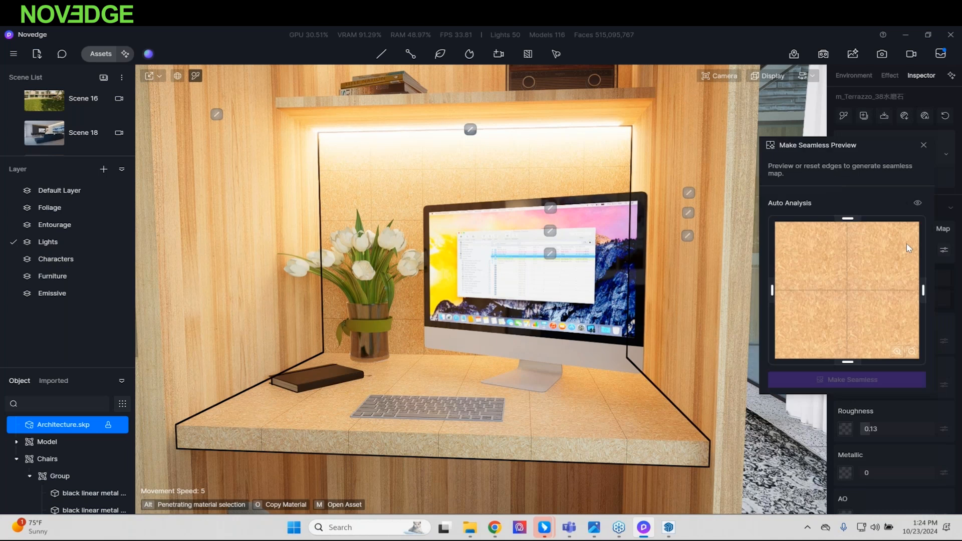
left_click(848, 379)
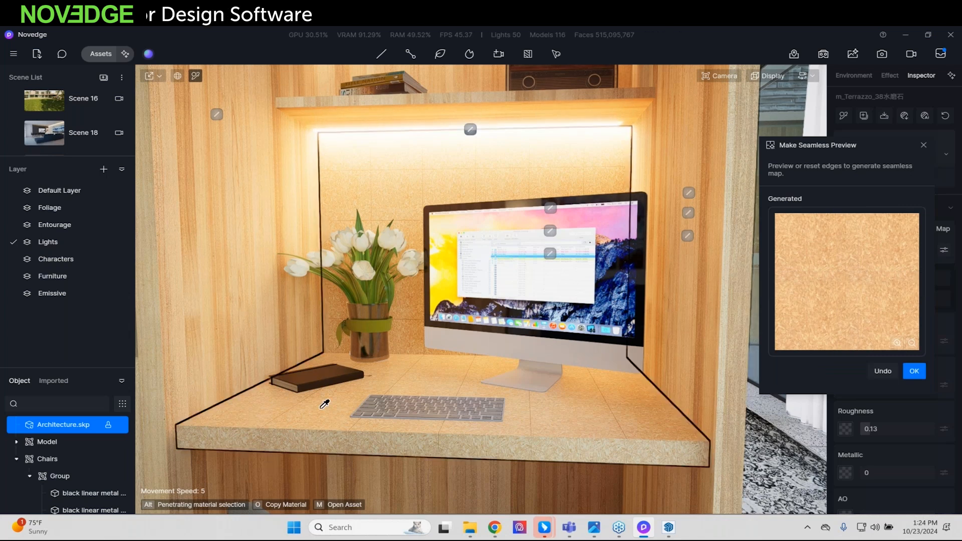
left_click(913, 374)
scroll(464, 399, "up", 5)
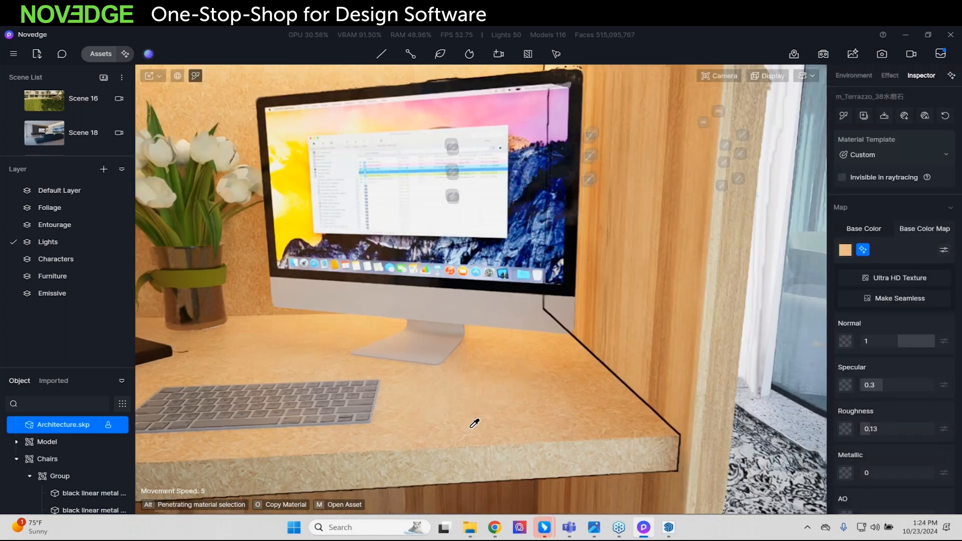
right_click_drag(482, 400, 390, 389)
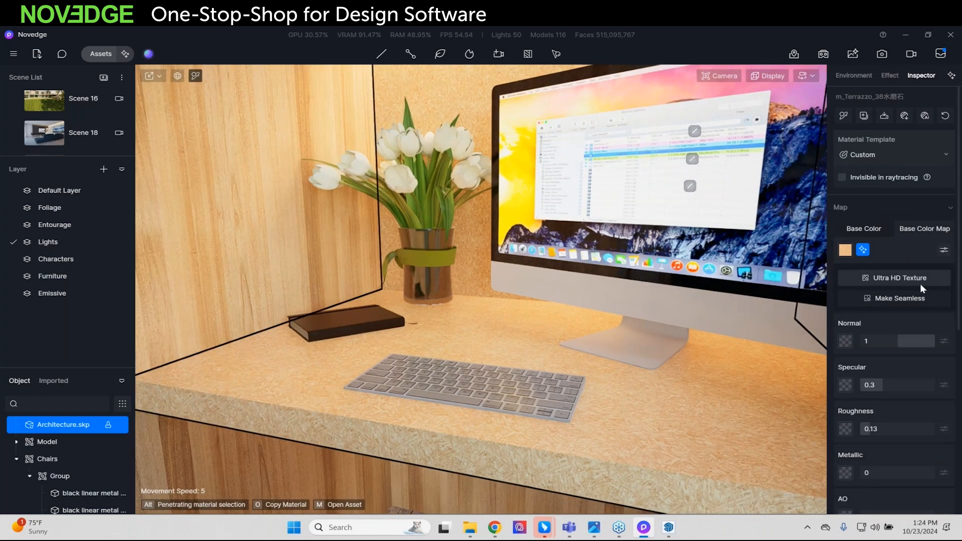
Step: Generate an Ultra HD Texture for the desk's particle-board map and apply it
left_click(920, 284)
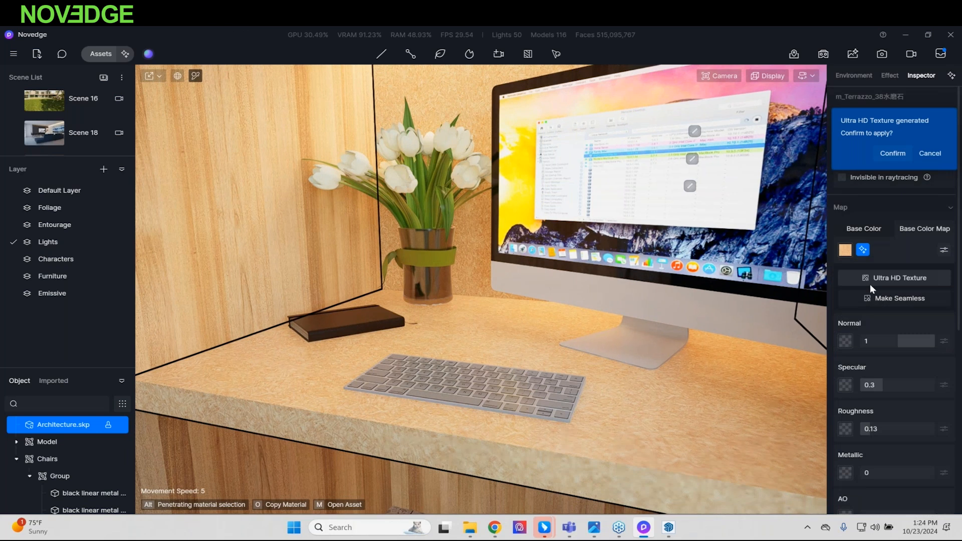
left_click(893, 154)
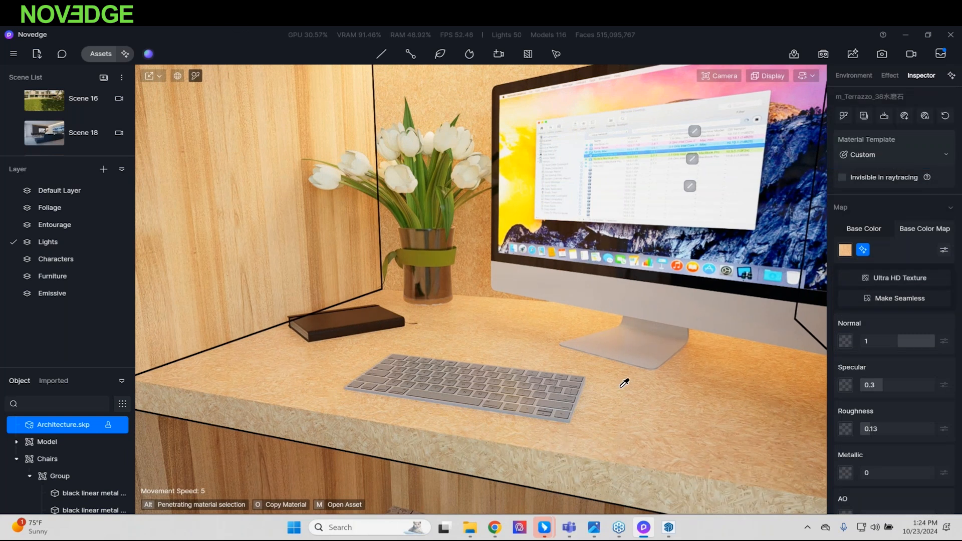
right_click_drag(620, 387, 517, 343)
scroll(621, 376, "down", 5)
Step: Leave the desk close-up and return to the saved living room view Scene 18
key("m")
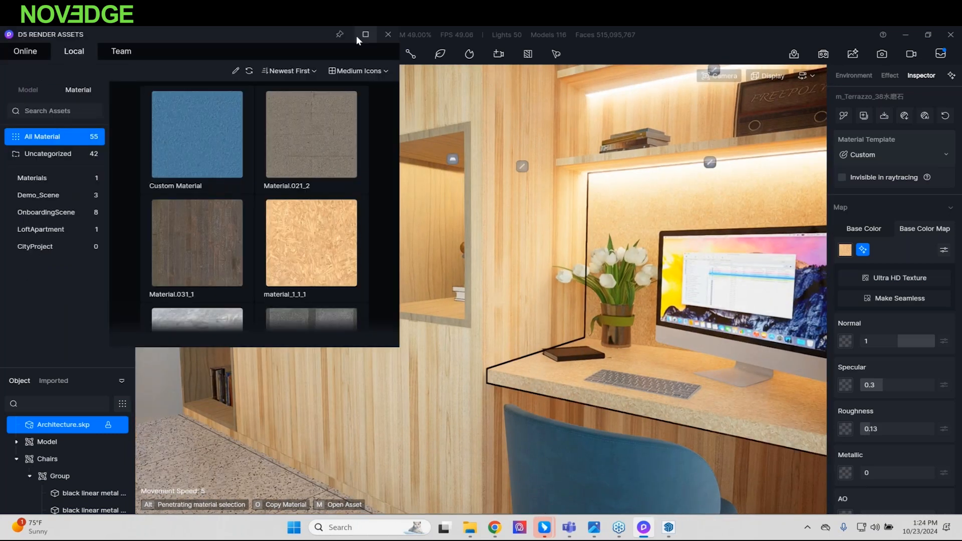
left_click(388, 34)
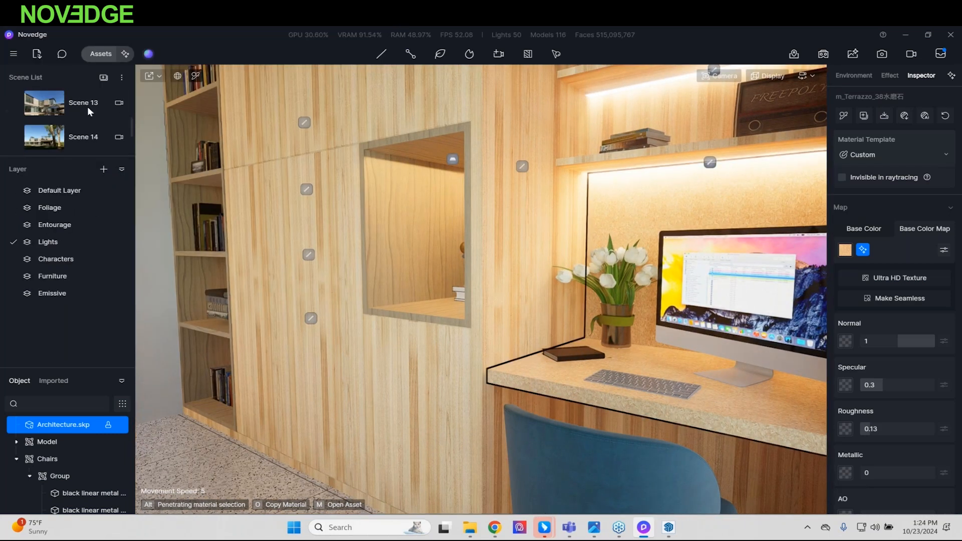
scroll(82, 125, "down", 5)
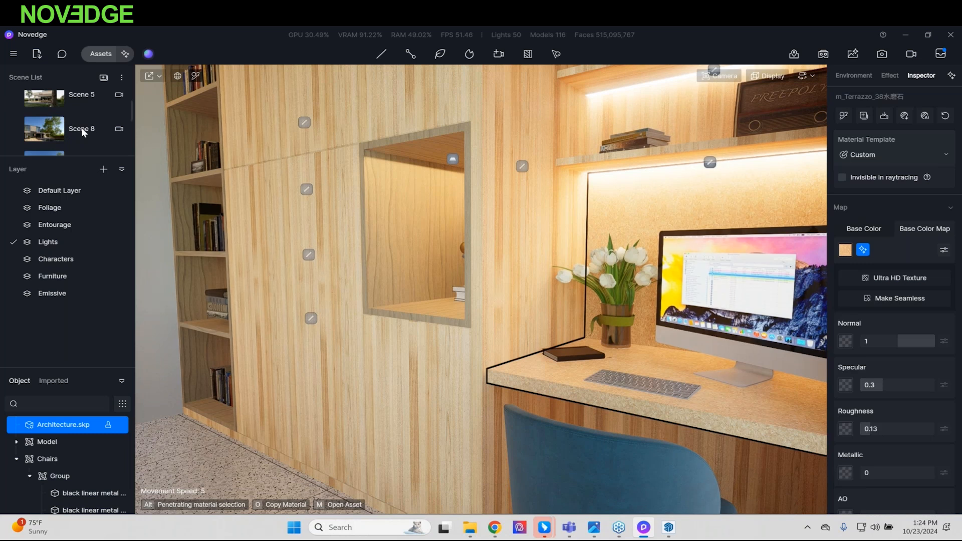
scroll(82, 132, "down", 4)
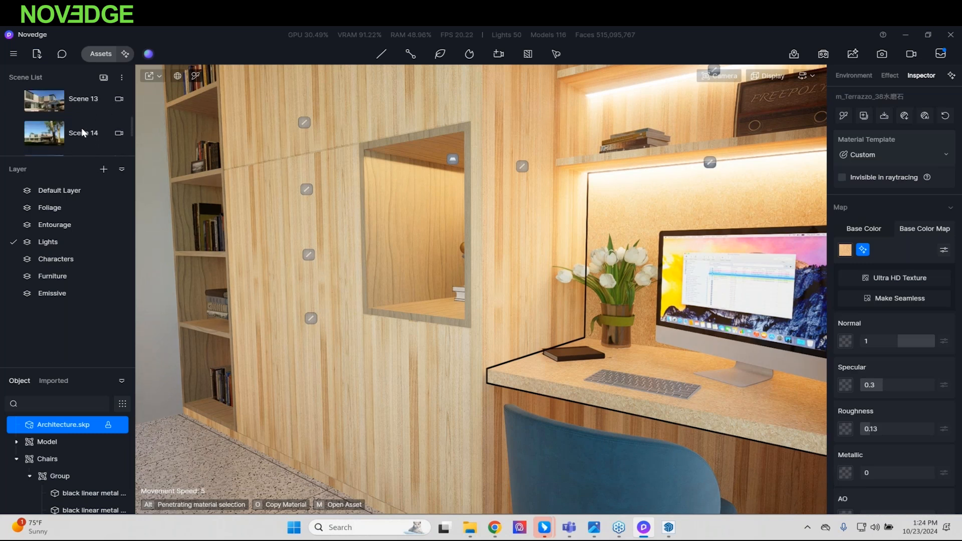
scroll(81, 128, "down", 1)
left_click(81, 119)
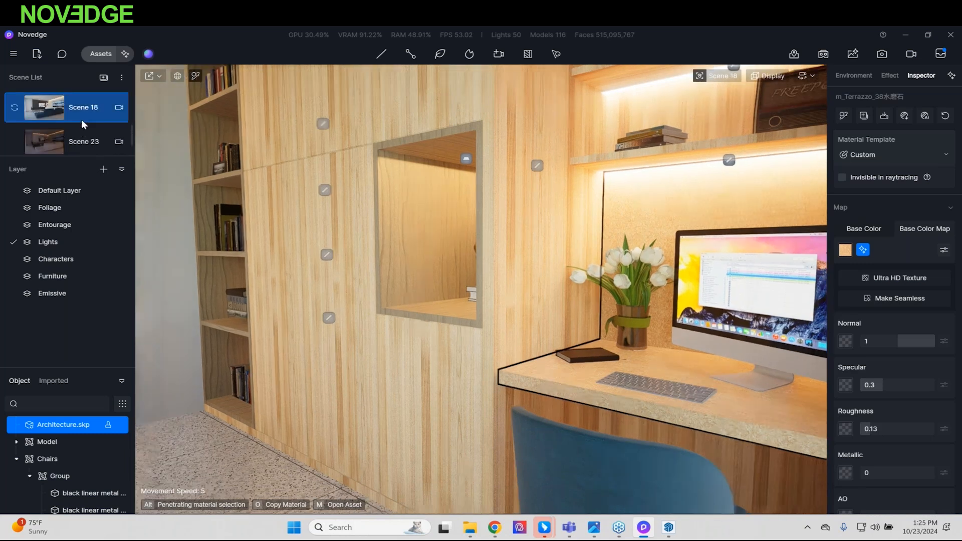
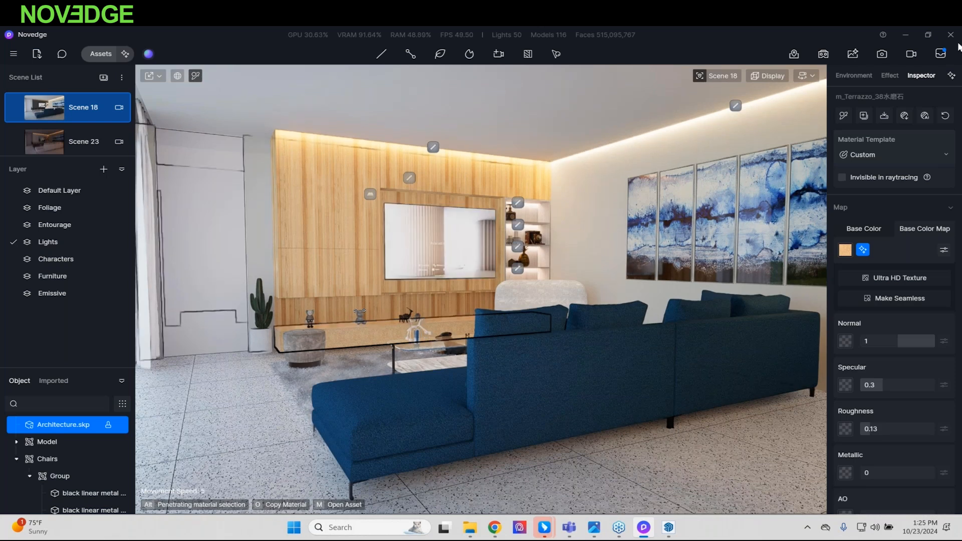
Step: Review the image render settings and the available output channels, including AI Enhancer, then leave image rendering
left_click(884, 54)
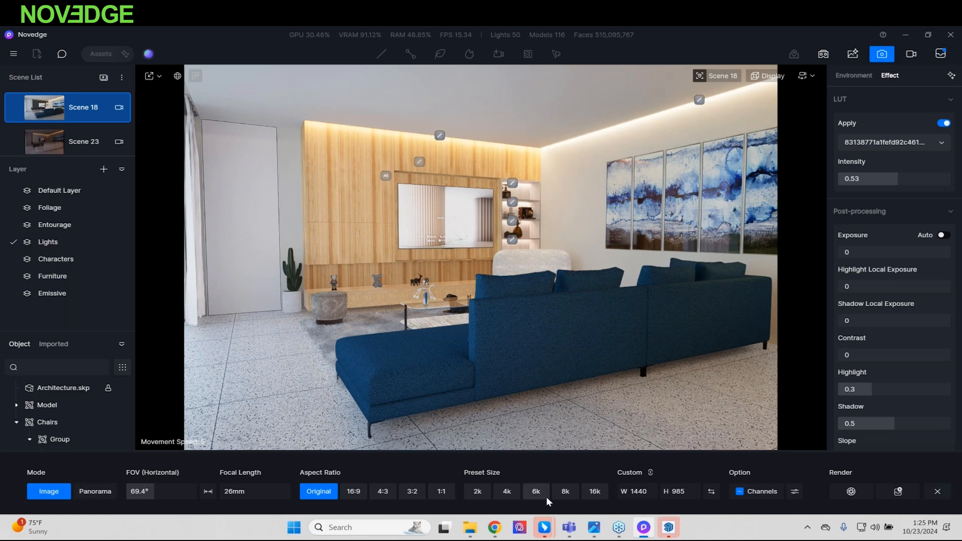
left_click(790, 494)
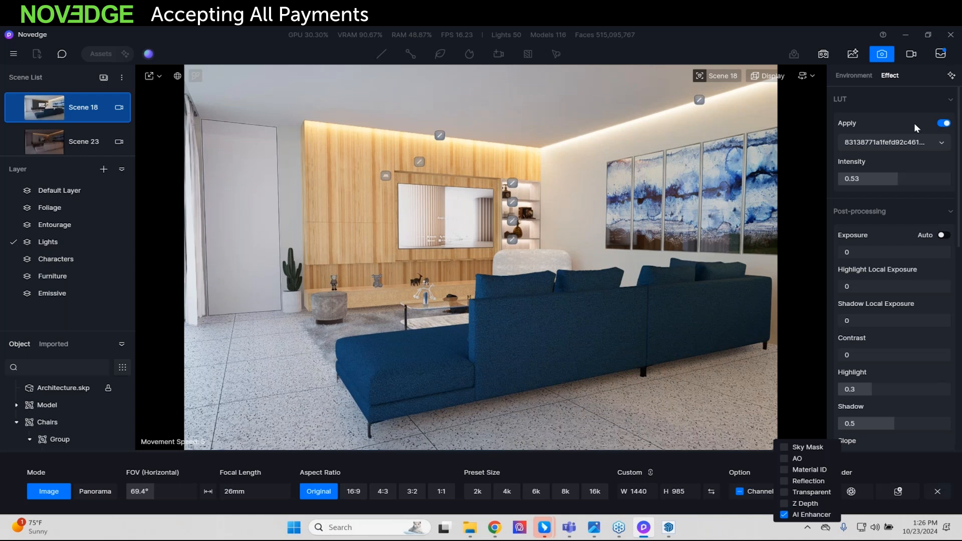
left_click(893, 50)
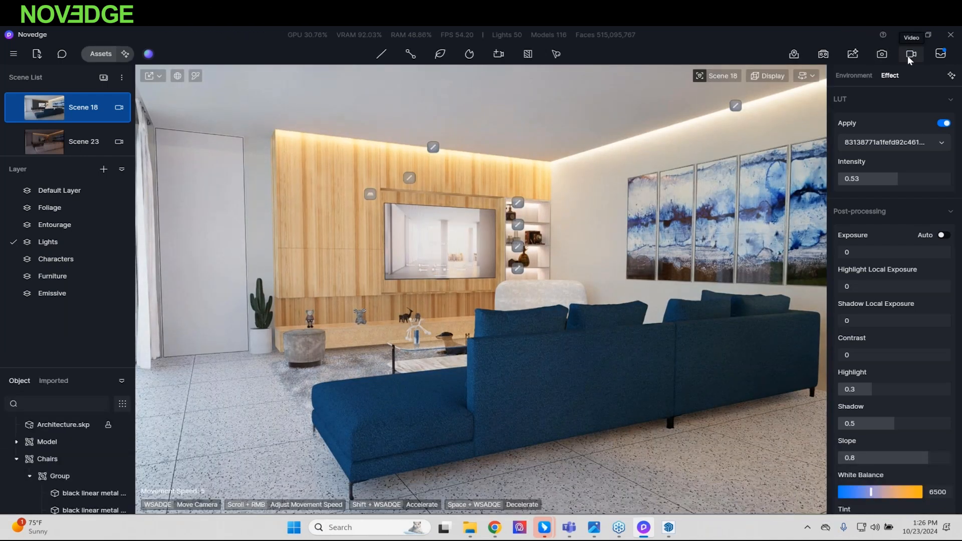
Step: Create a new video clip and add a Horizontal Pull shot starting from the Scene 18 view
left_click(907, 54)
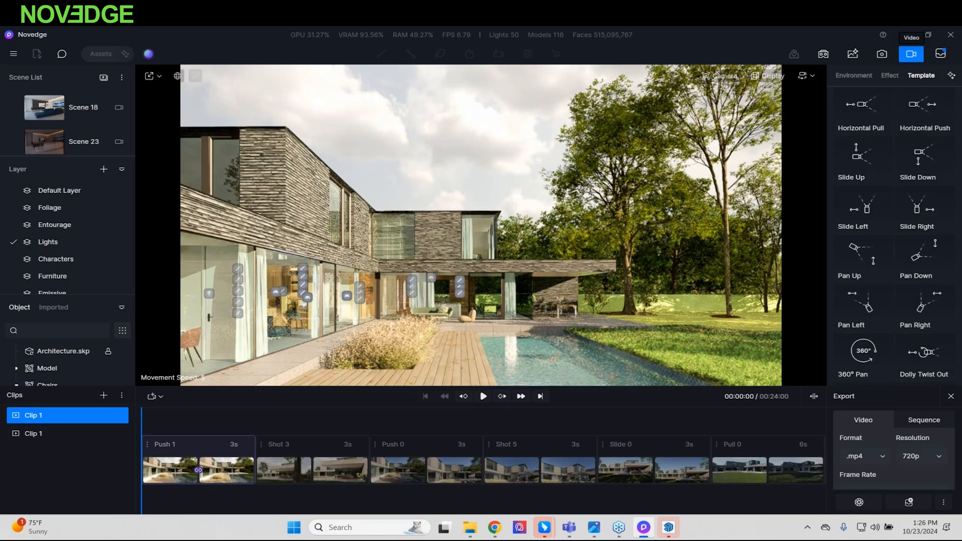
left_click(101, 397)
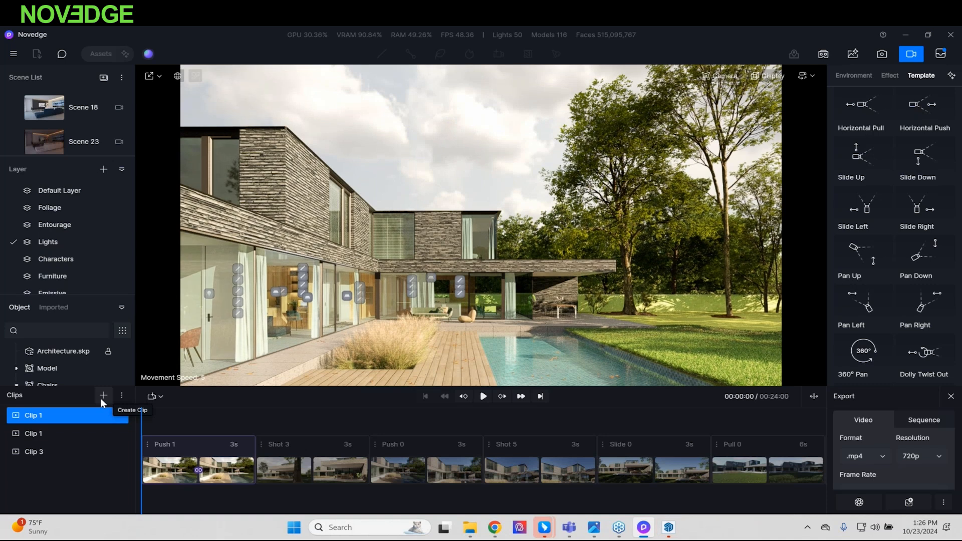
left_click(80, 105)
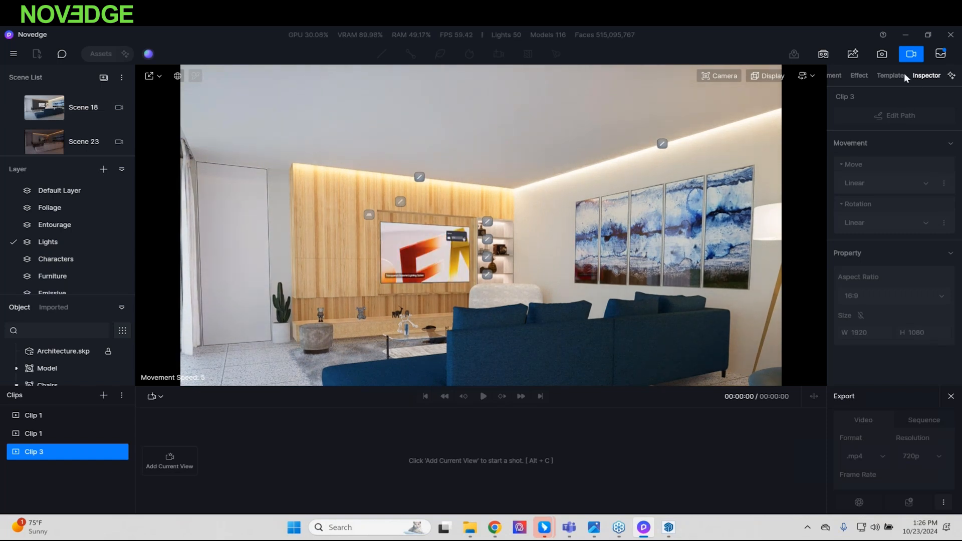
left_click(892, 76)
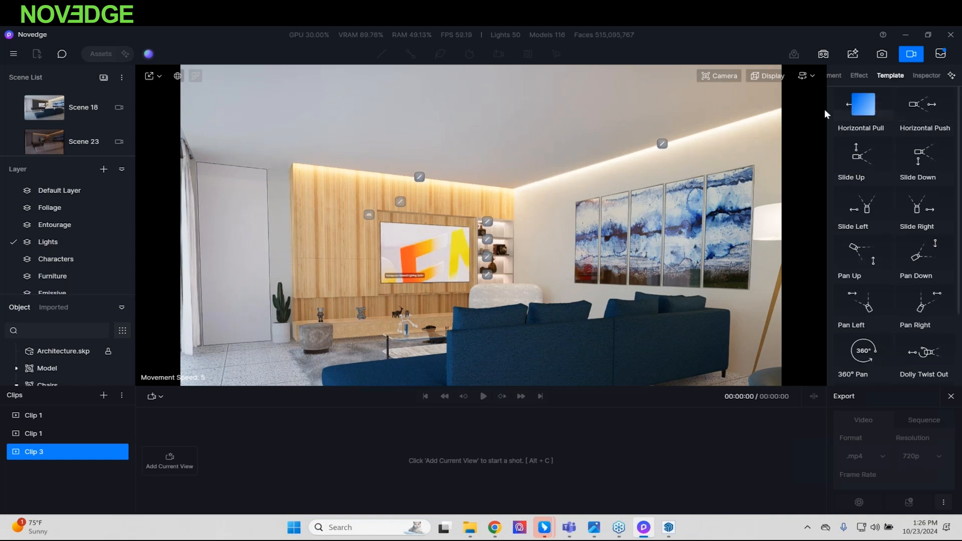
left_click(860, 108)
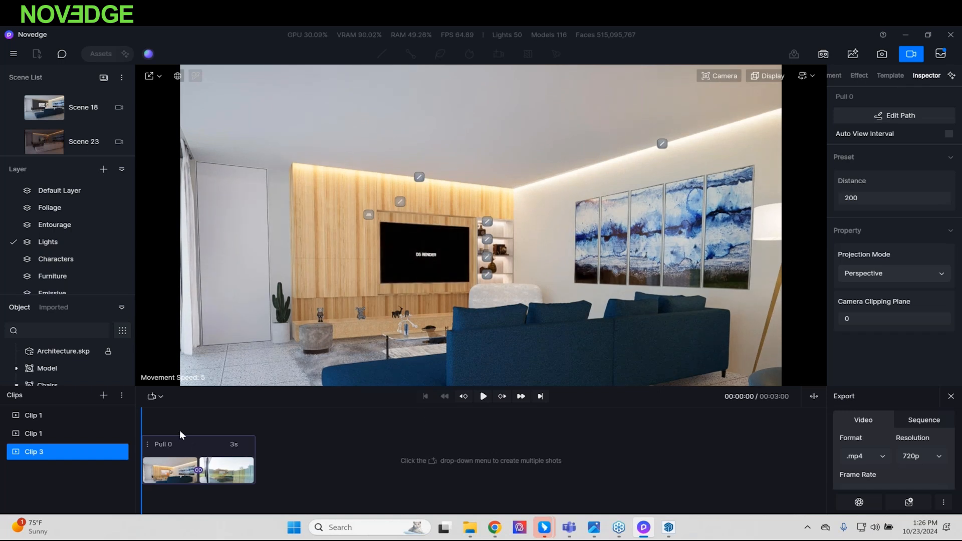
Step: Preview the pull shot, set its Distance to 50, and play it again from the start
left_click(486, 399)
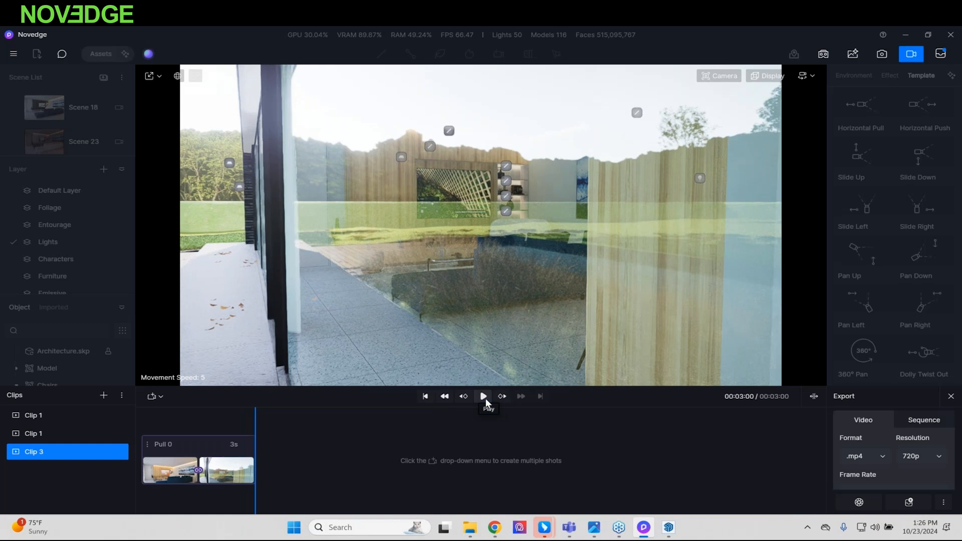
left_click_drag(256, 421, 146, 425)
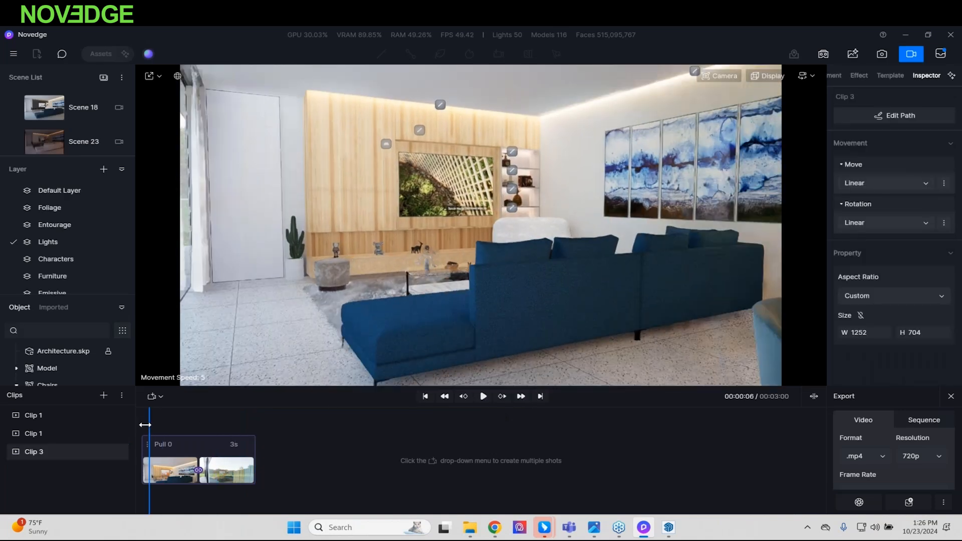
left_click(197, 450)
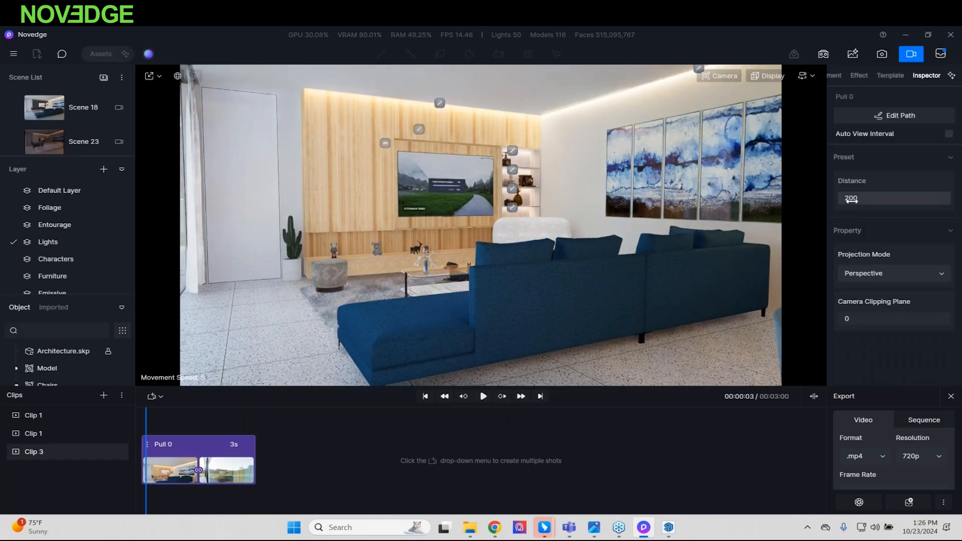
type("50")
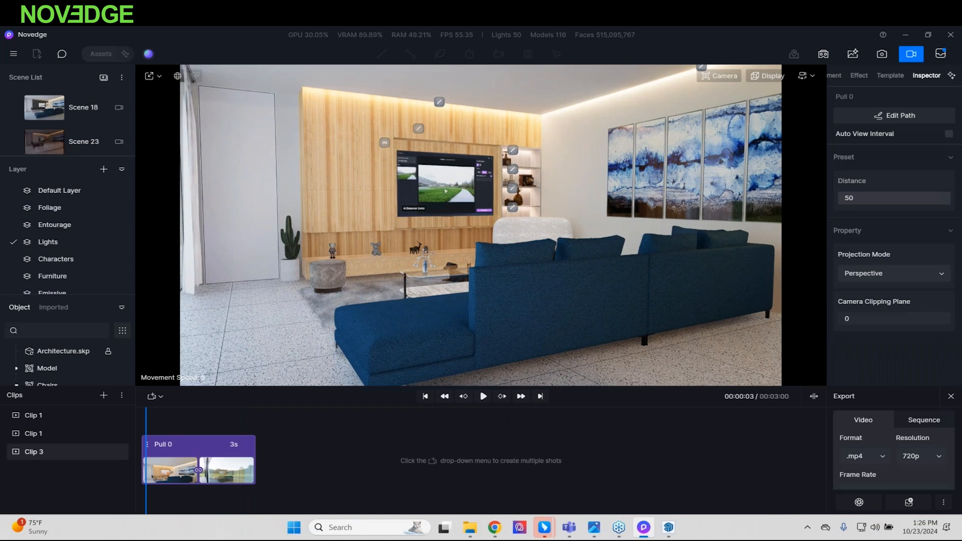
key("Return")
left_click(484, 397)
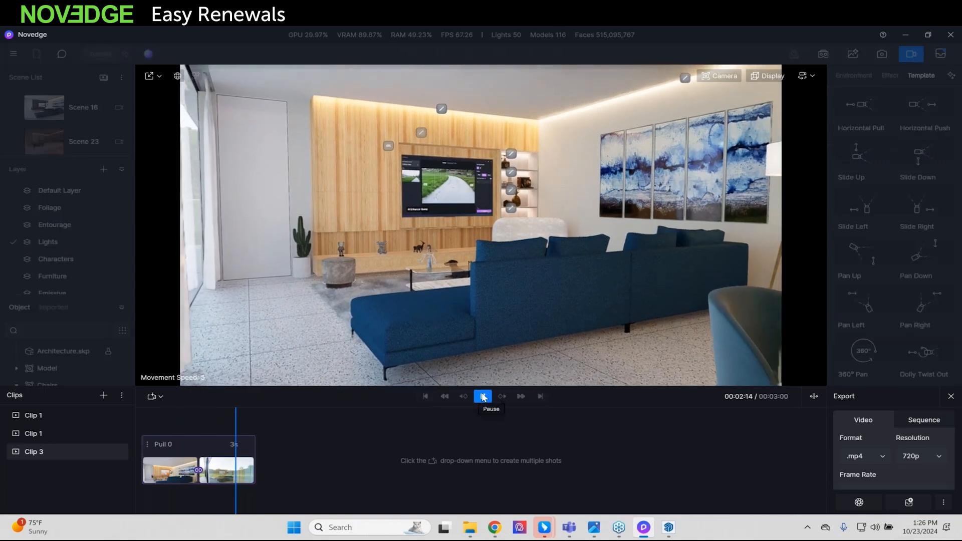
Step: Set the pull shot's duration to 5 seconds and replay the clip from the beginning
left_click_drag(144, 429, 259, 433)
left_click(235, 445)
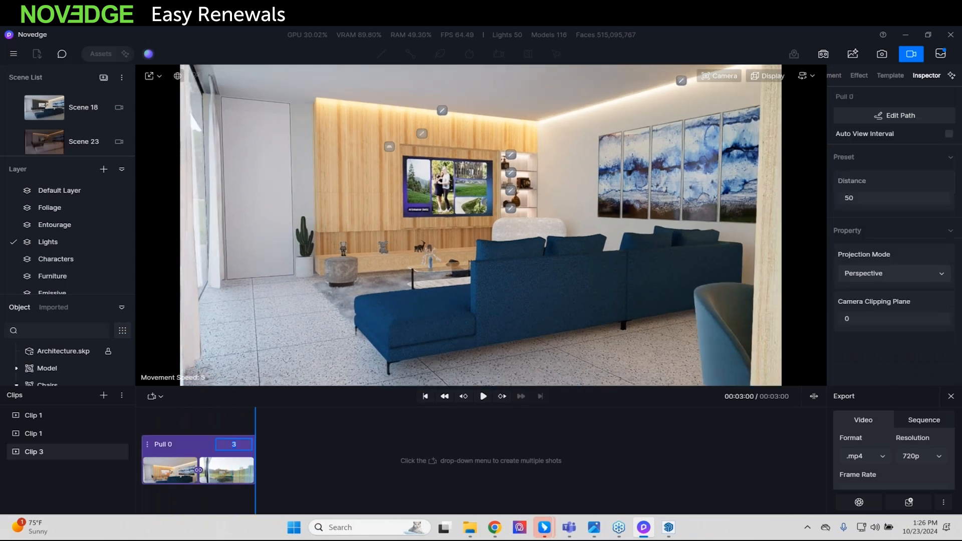
type("5")
key("Return")
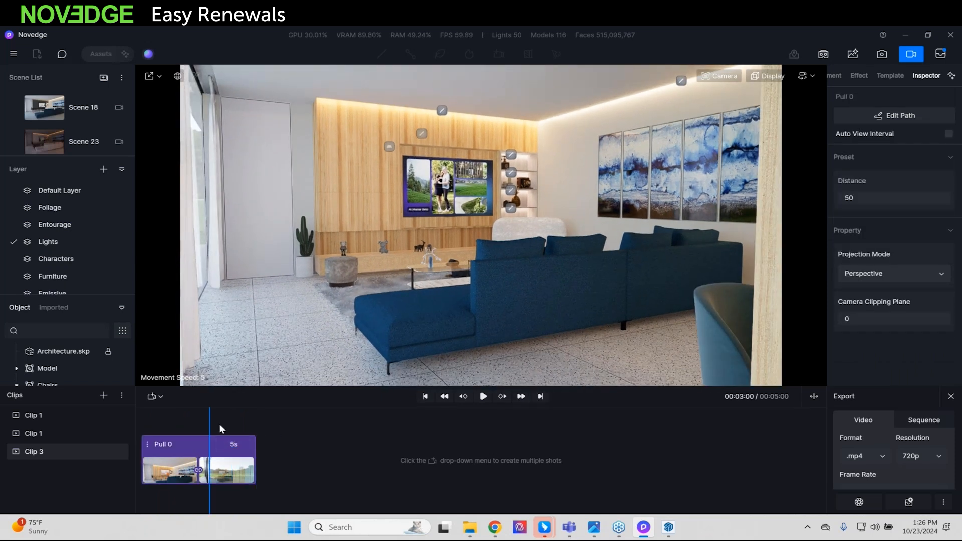
left_click_drag(209, 430, 134, 426)
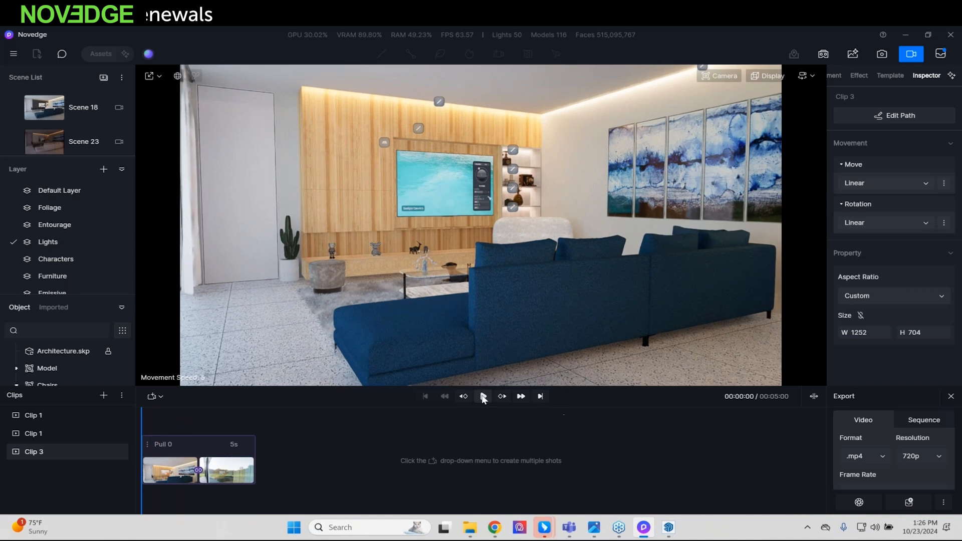
left_click(483, 397)
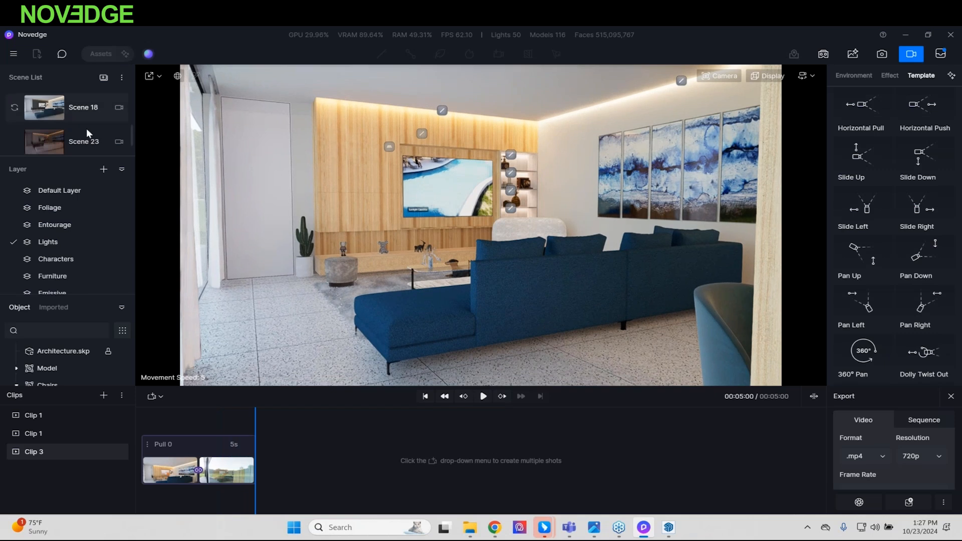
Step: Add a Slide Up shot from the Scene 19 view with a Distance of 50, and play it
scroll(86, 143, "down", 1)
left_click(86, 130)
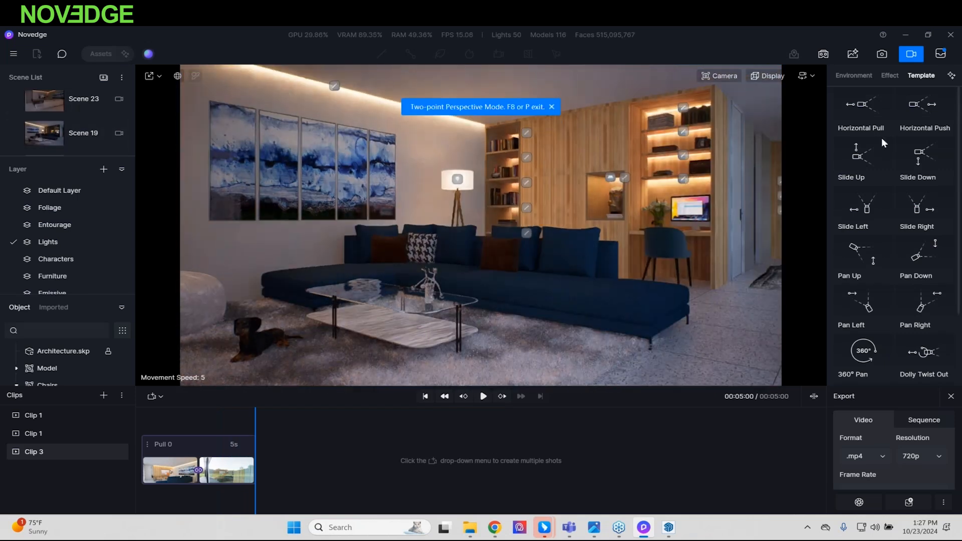
left_click(872, 160)
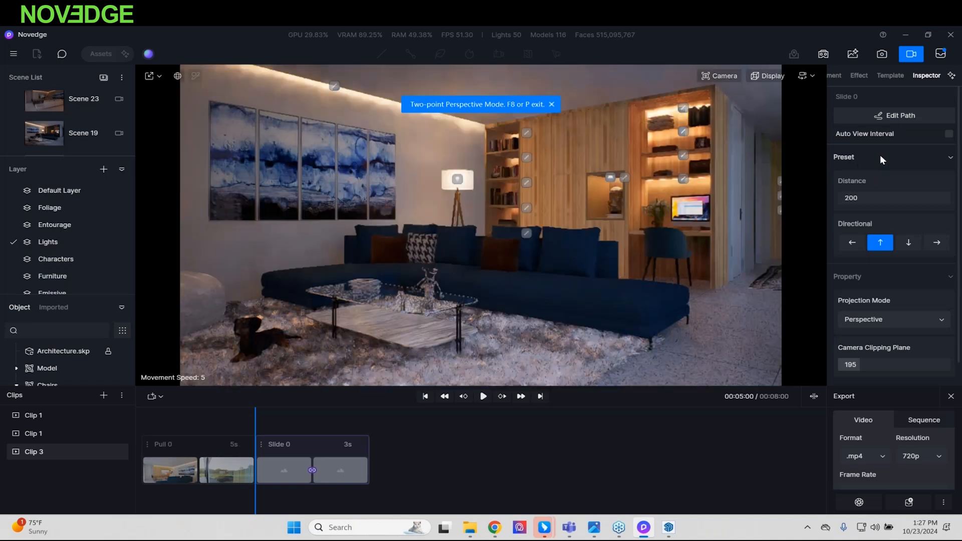
left_click(298, 443)
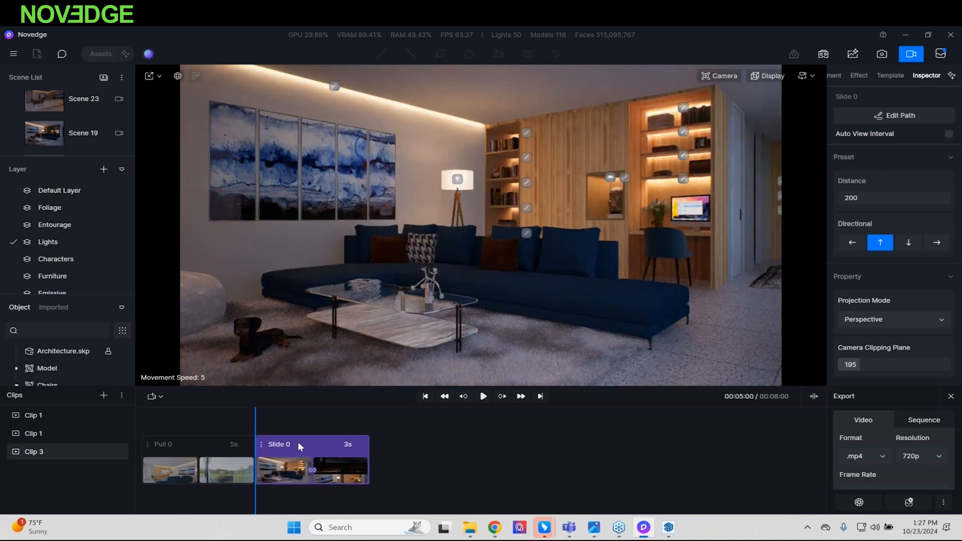
left_click(900, 198)
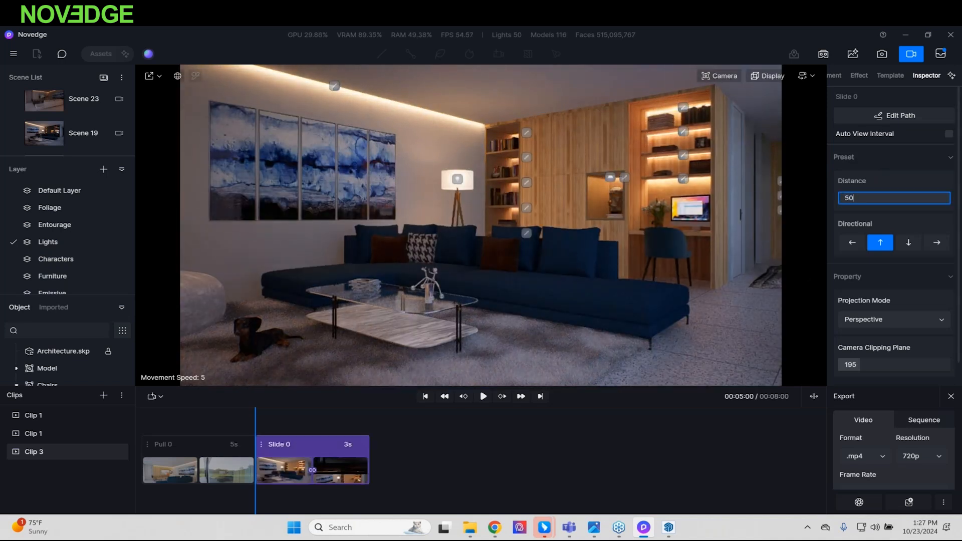
type("50")
key("Return")
left_click(484, 399)
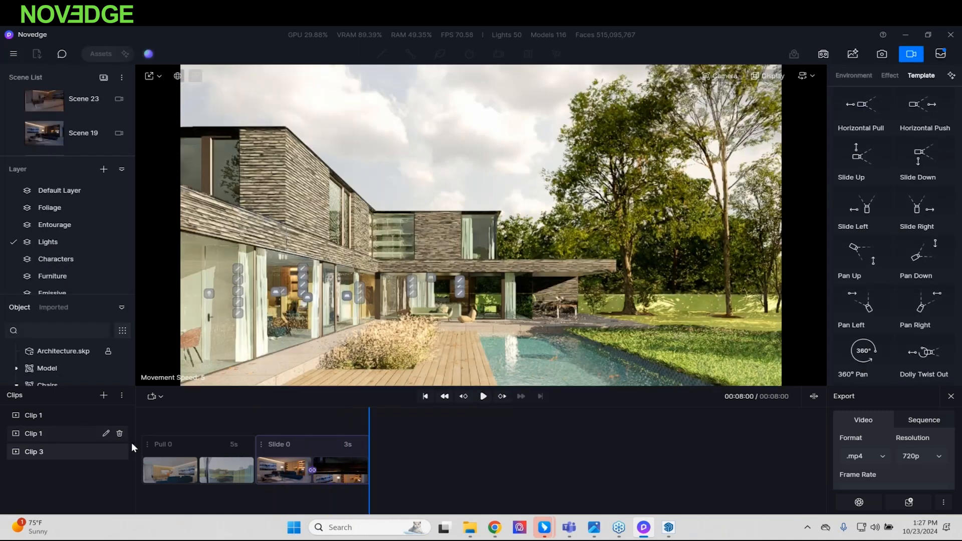
Step: Play the second existing Clip 1 to review its sequence of shots, and leave video mode
left_click(86, 435)
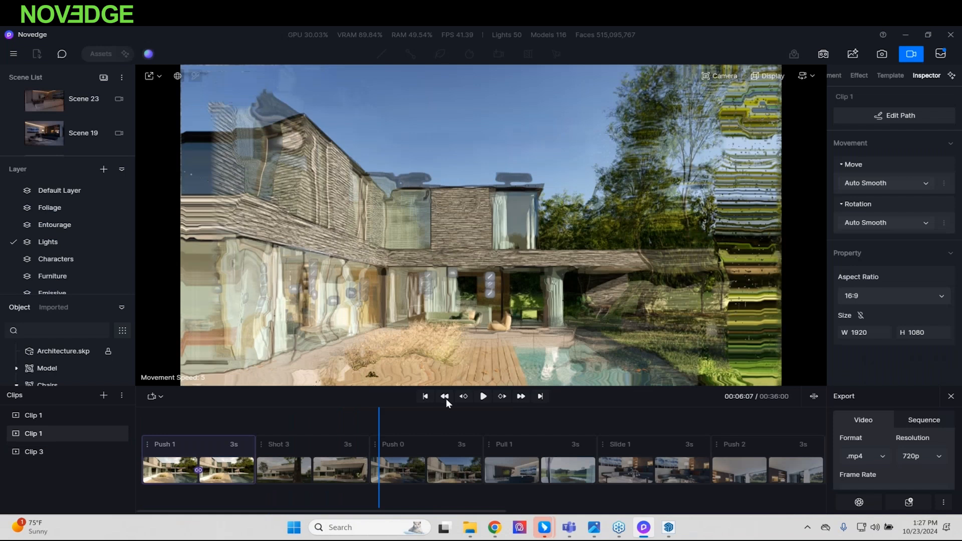
left_click(483, 397)
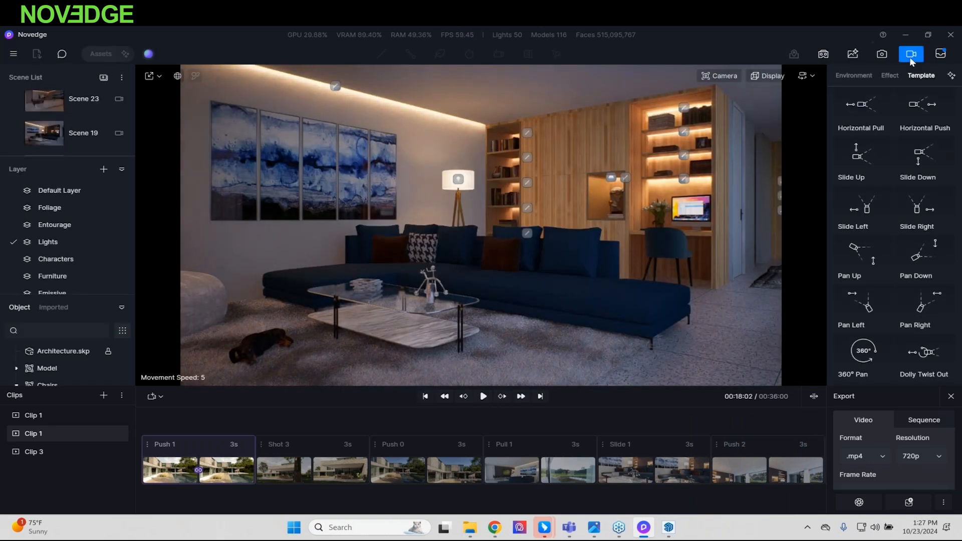
left_click(911, 55)
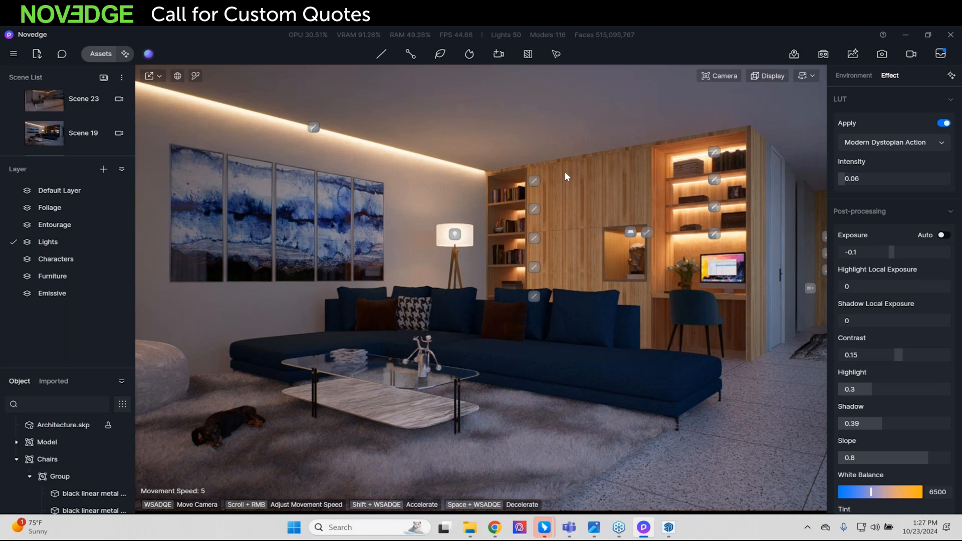
Step: Return to Scene 18 and frame a close view of the glass coffee table with the blue sofa behind it
scroll(61, 128, "down", 3)
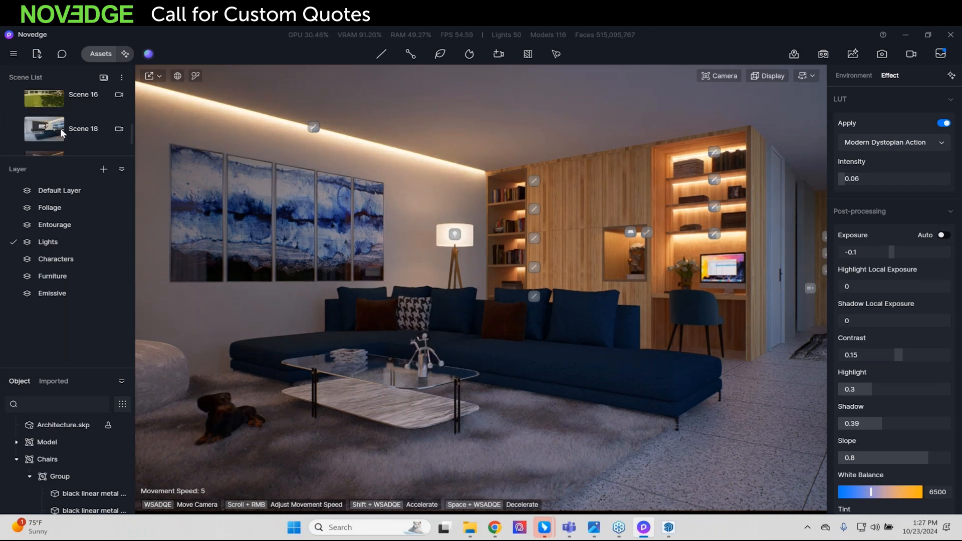
left_click(97, 129)
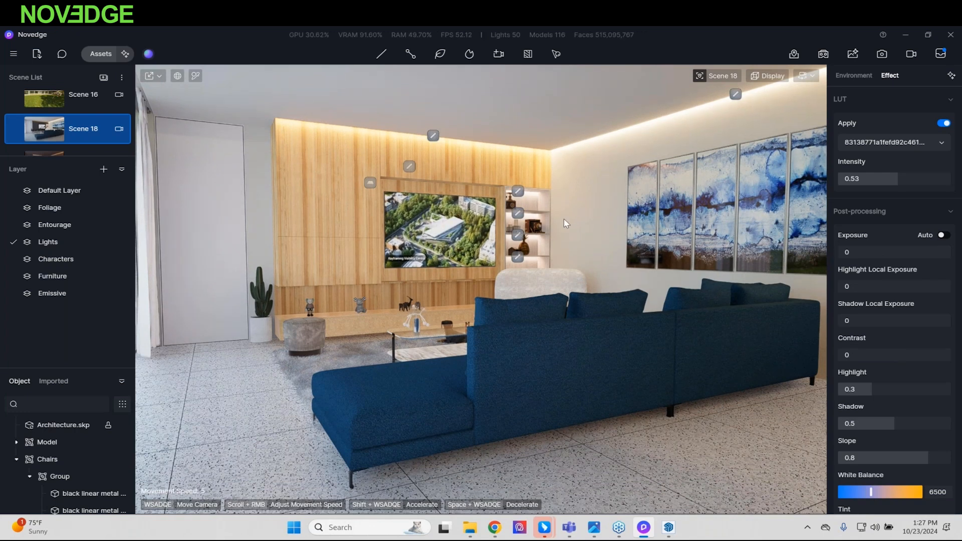
right_click_drag(518, 250, 490, 276)
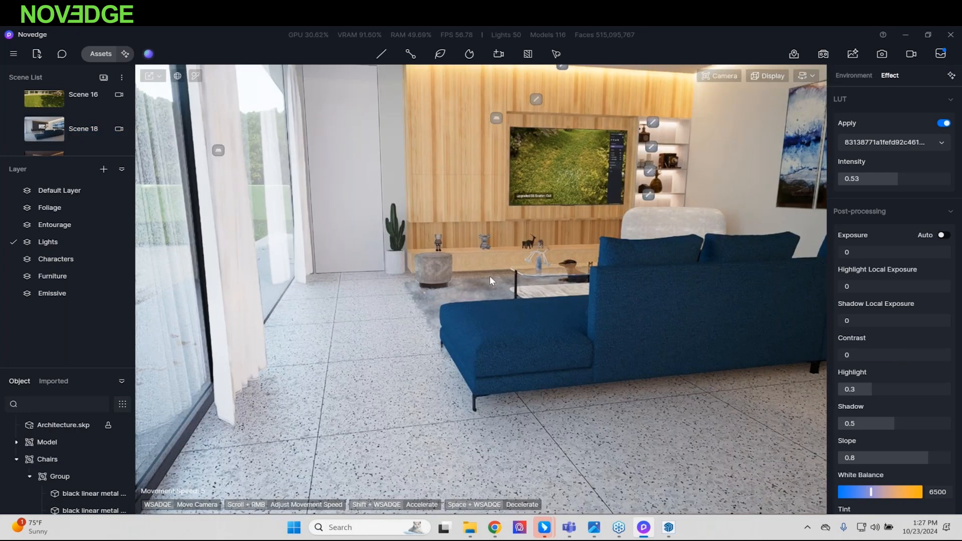
scroll(489, 276, "up", 3)
scroll(489, 274, "up", 5)
middle_click_drag(500, 243, 406, 333)
right_click_drag(405, 333, 768, 310)
scroll(758, 310, "up", 1)
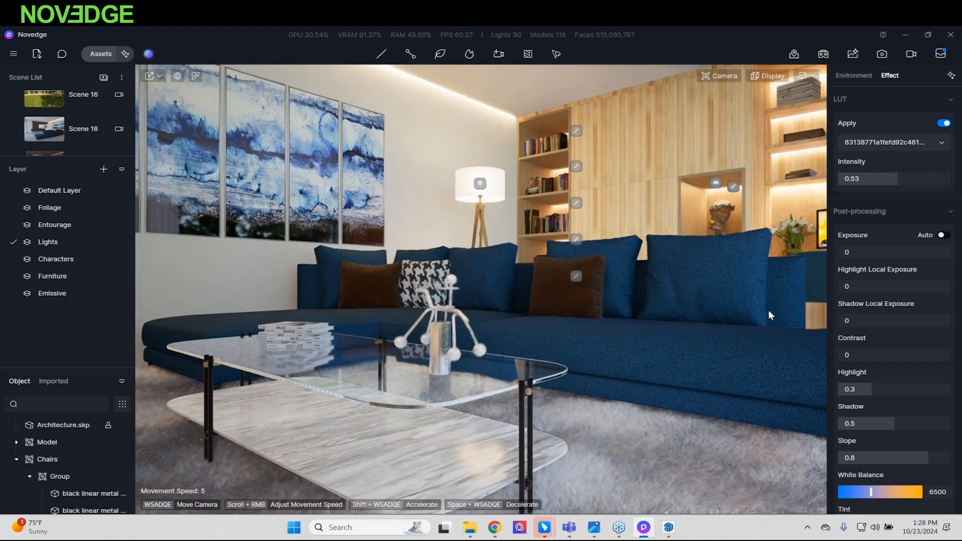
Step: Enable the camera's Depth of Field and focus on the figurine on the coffee table, keeping the blur amount at 10
left_click(723, 75)
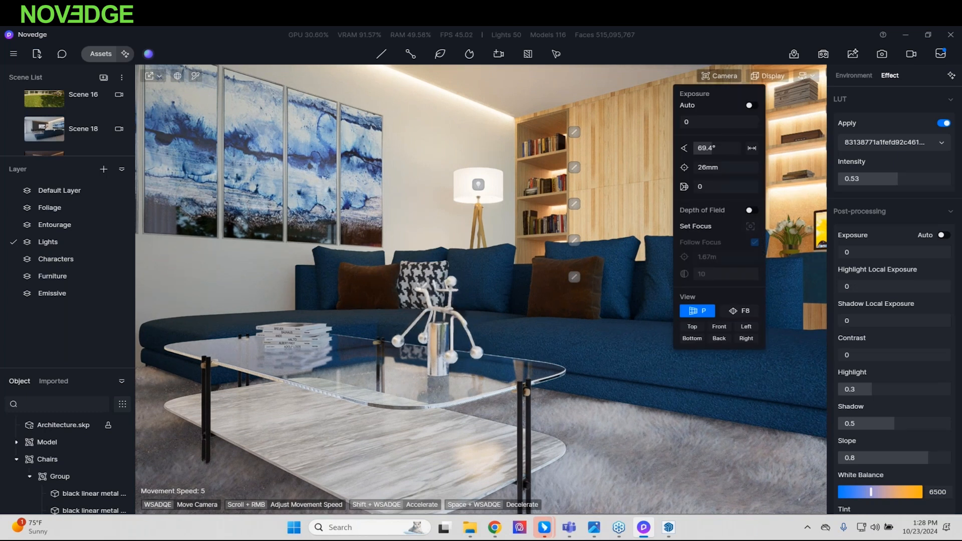
left_click(751, 210)
left_click(751, 227)
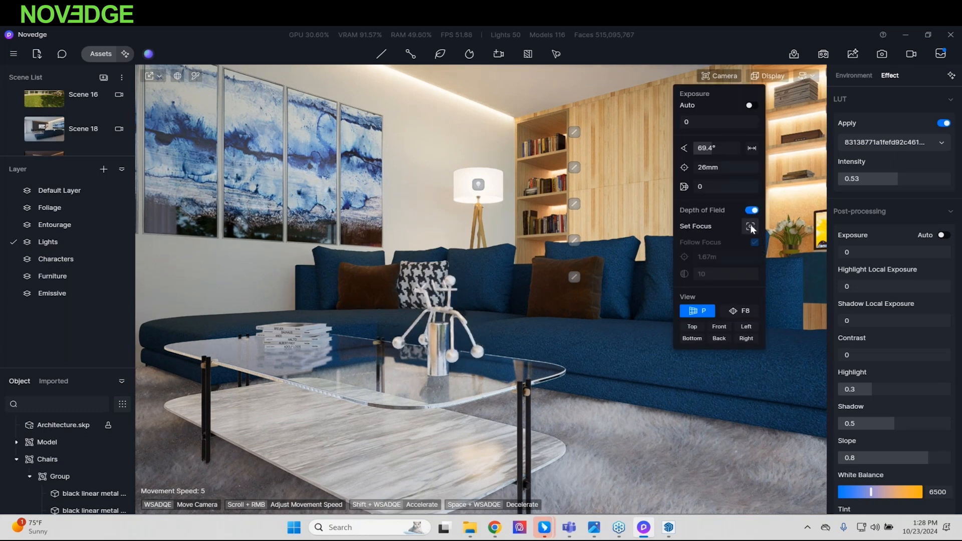
left_click(440, 341)
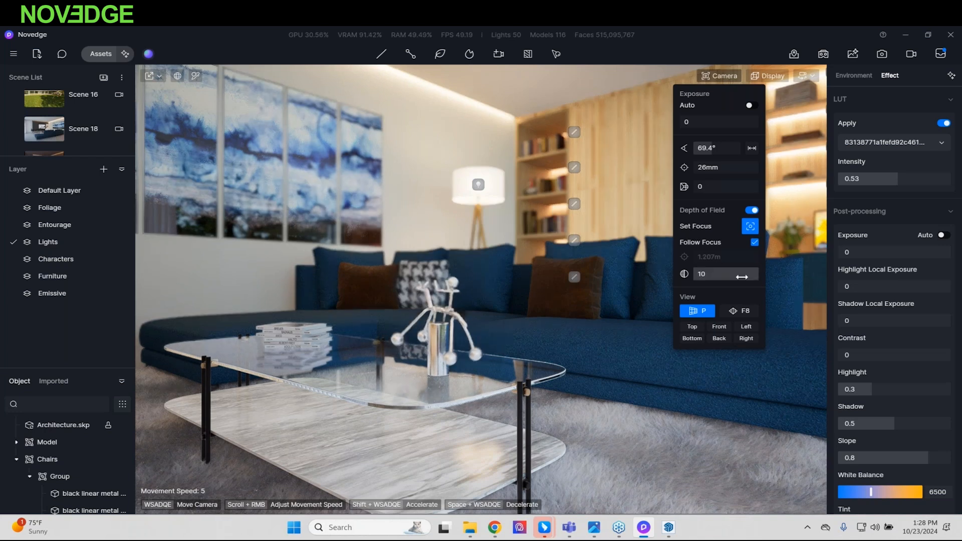
left_click_drag(734, 276, 768, 290)
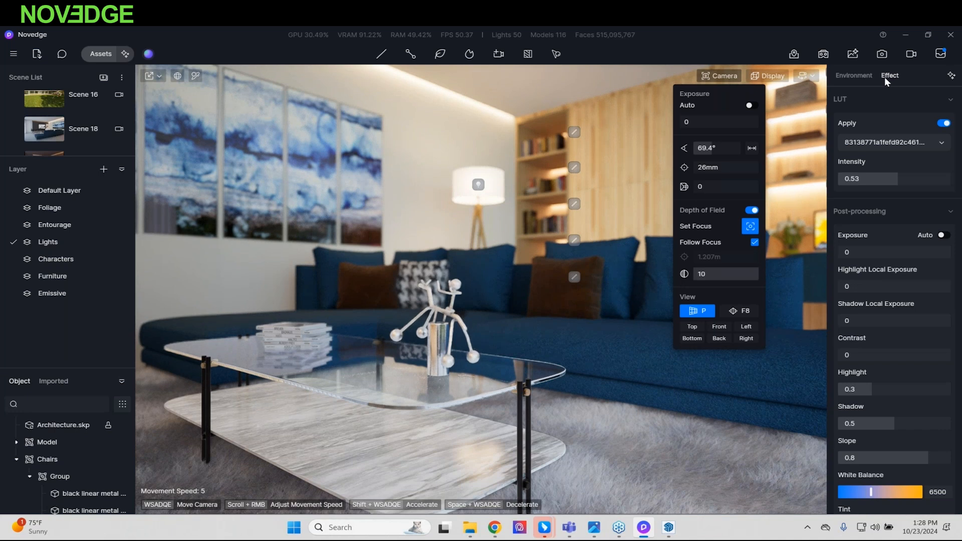
Step: Turn on the AO style effect and set its Radius to 491
scroll(882, 371, "down", 3)
scroll(879, 368, "down", 8)
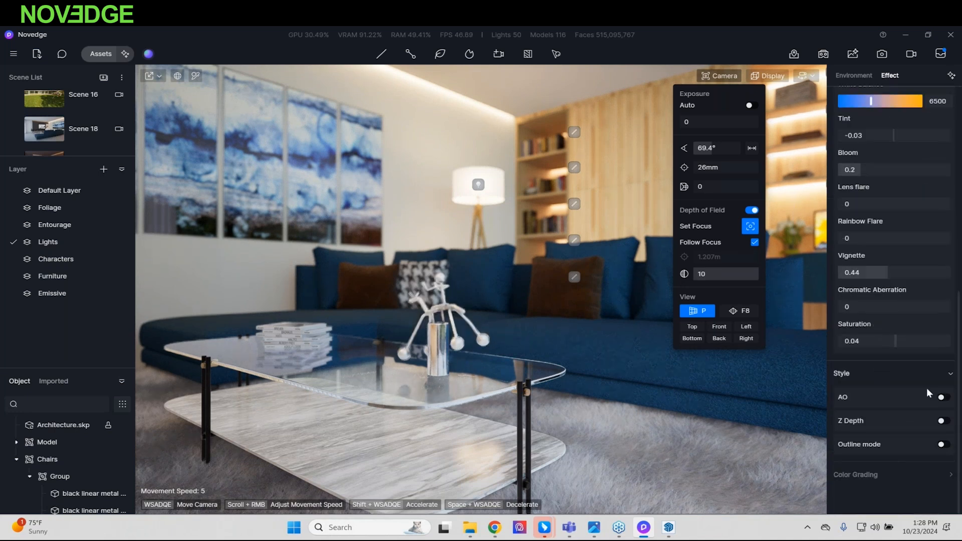
left_click(943, 399)
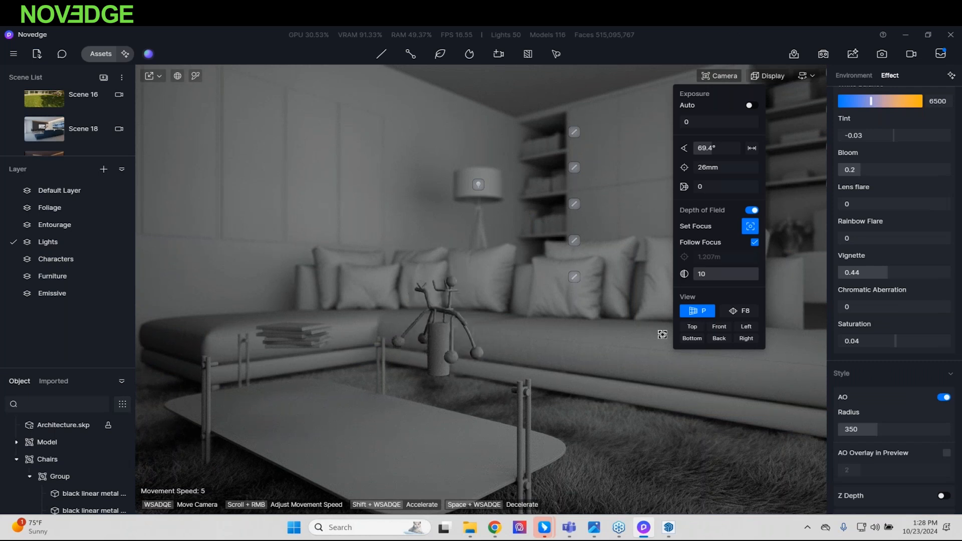
mouse_move(893, 432)
left_mouse_down()
mouse_move(915, 432)
mouse_move(893, 433)
left_mouse_up()
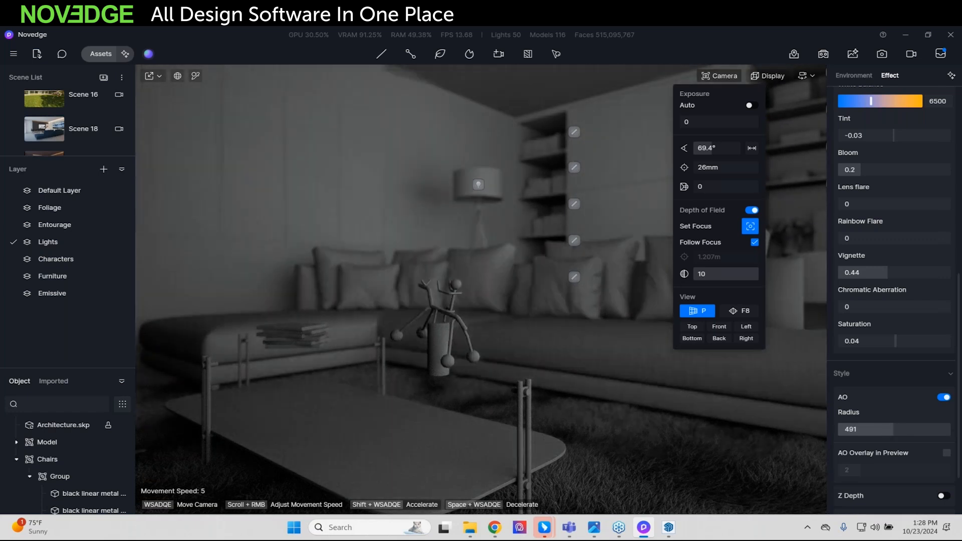
Step: Enable AO Overlay in Preview and set the overlay strength to 4.5
scroll(891, 401, "down", 3)
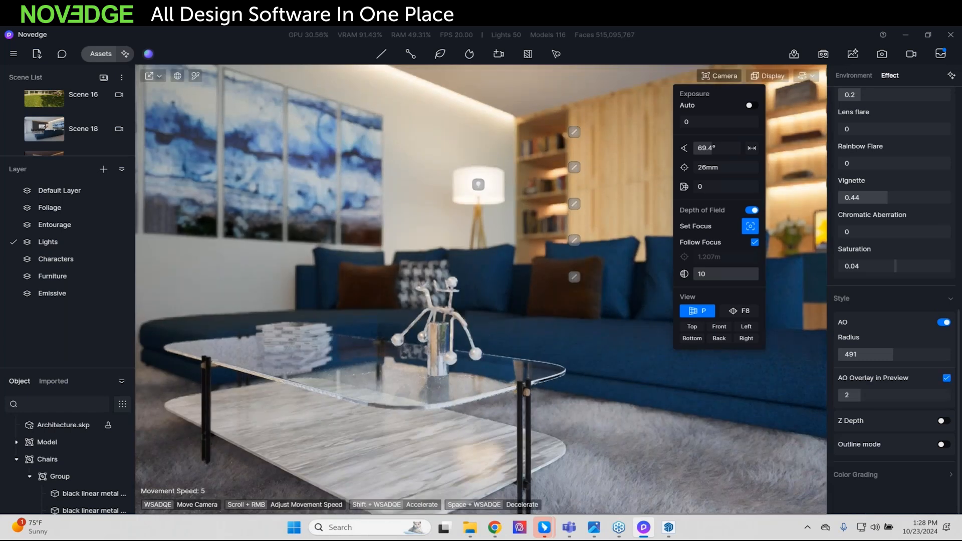
left_click_drag(861, 395, 910, 402)
left_click_drag(897, 402, 889, 402)
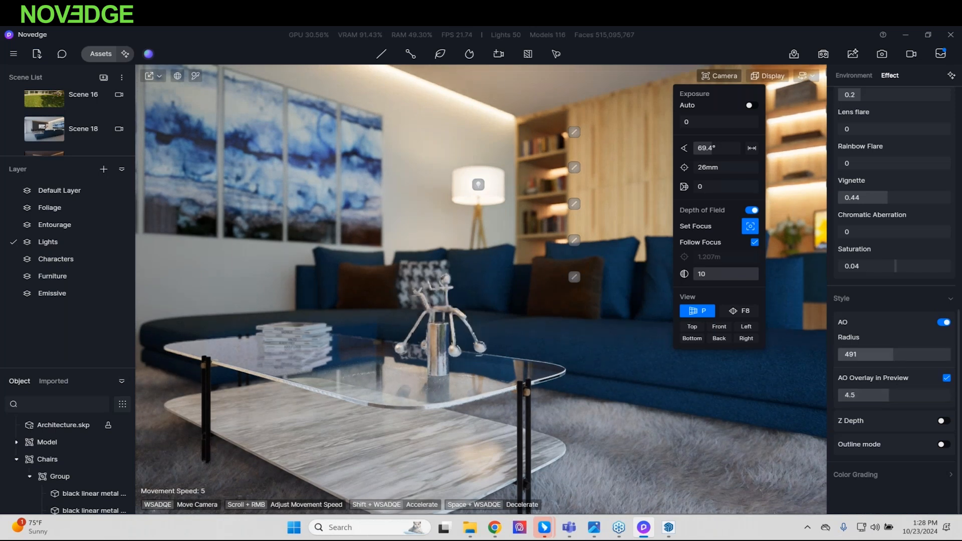
Step: Compare the coffee table view with and without the AO effect, leaving AO enabled
left_click(945, 323)
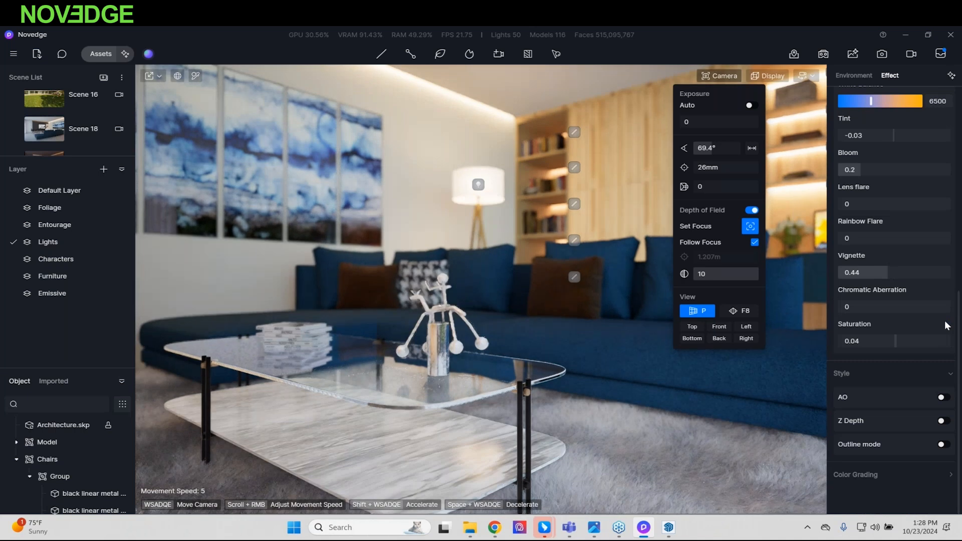
left_click(943, 398)
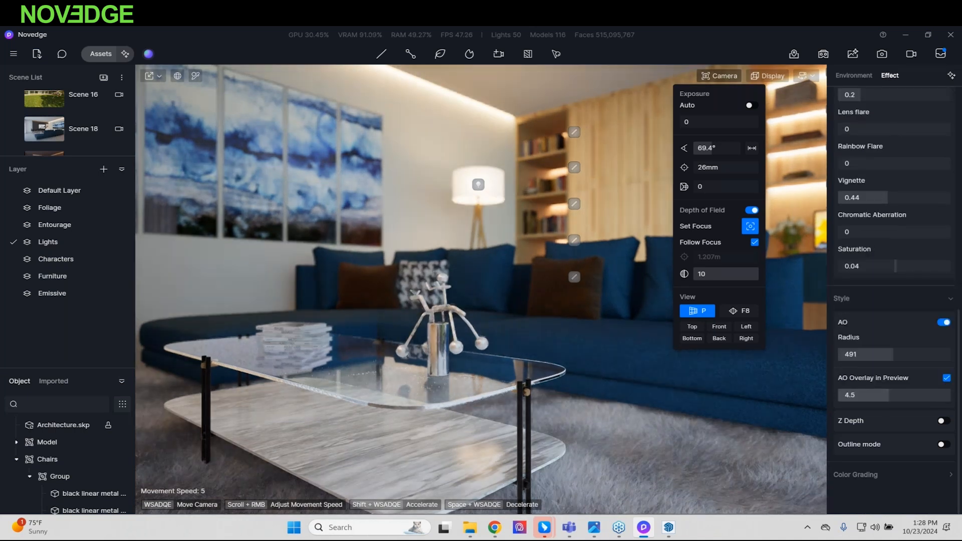
left_click(945, 323)
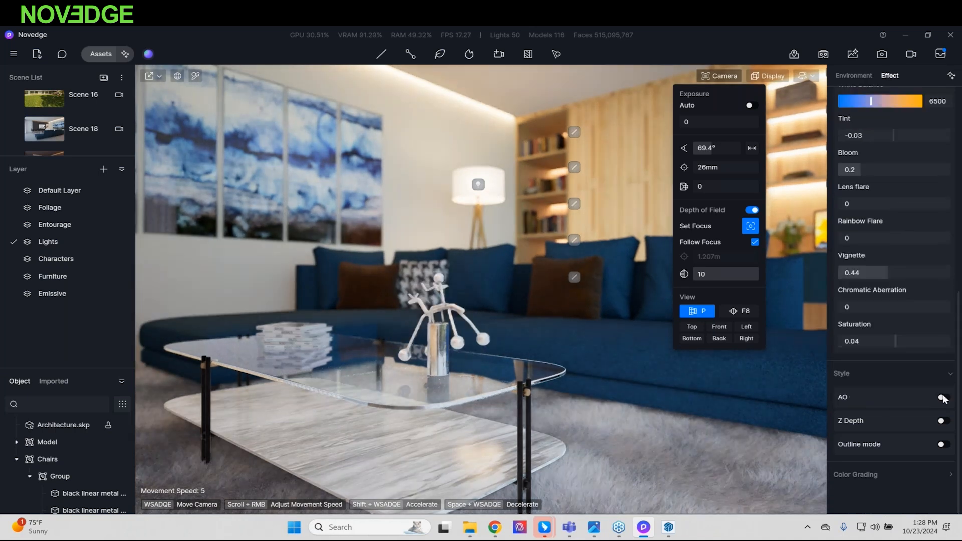
left_click(943, 398)
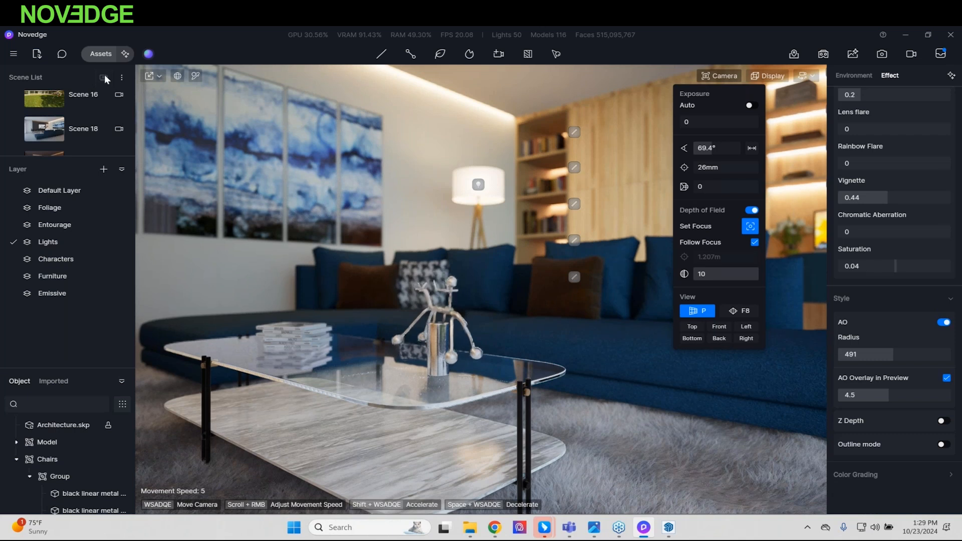
Step: Enlarge the scene list and open Scene 24 at its end
left_click_drag(77, 156, 78, 335)
scroll(60, 247, "down", 1)
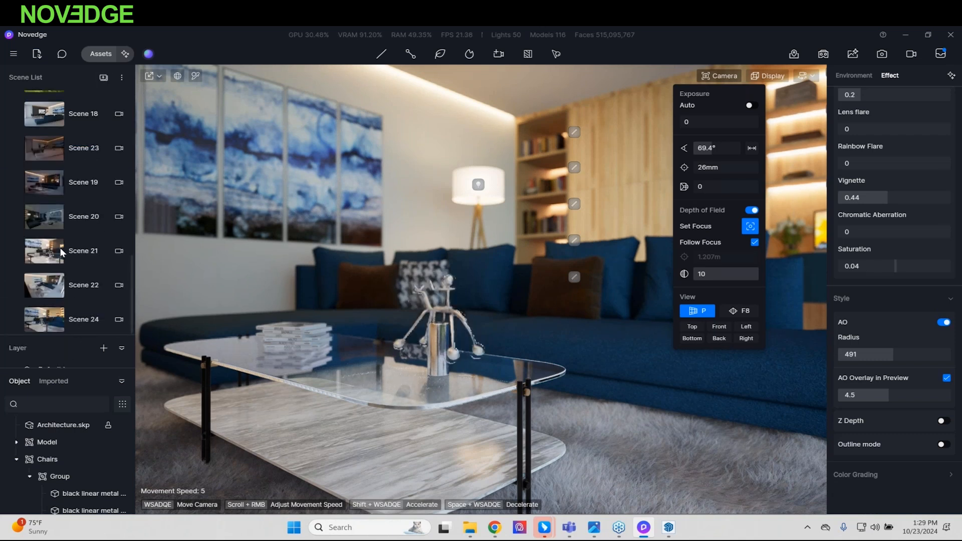
left_click(68, 316)
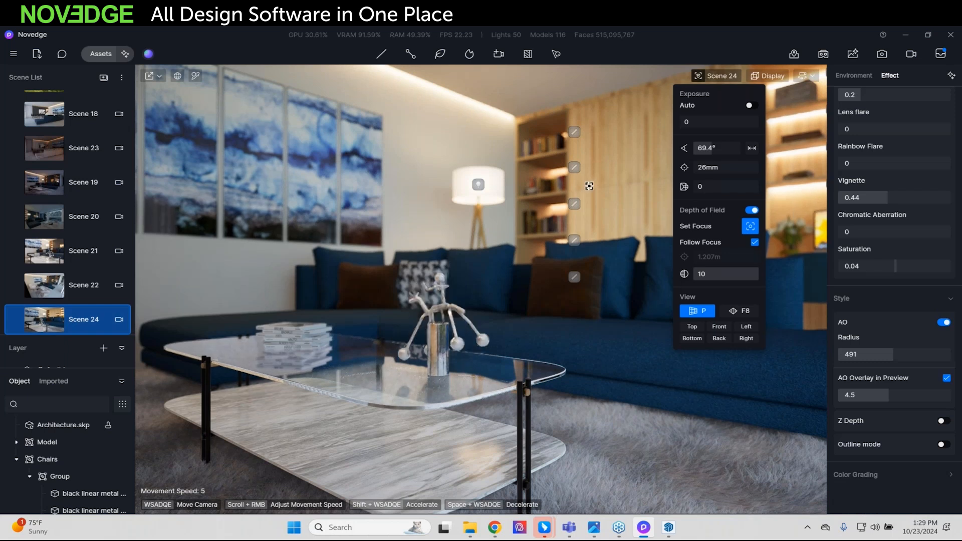
Step: Set the fly movement speed to 2, reframe the coffee table, and update Scene 24 with the adjusted view
key("d")
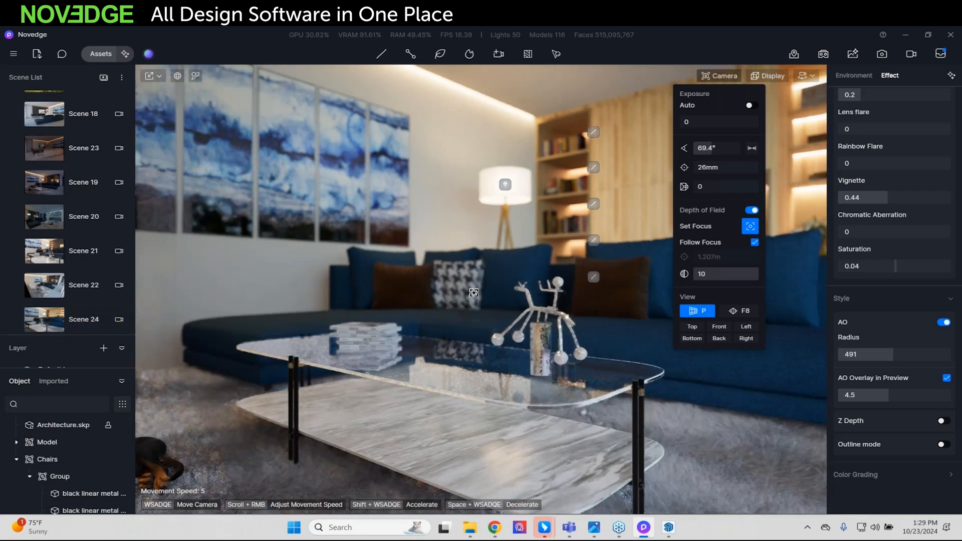
key("d")
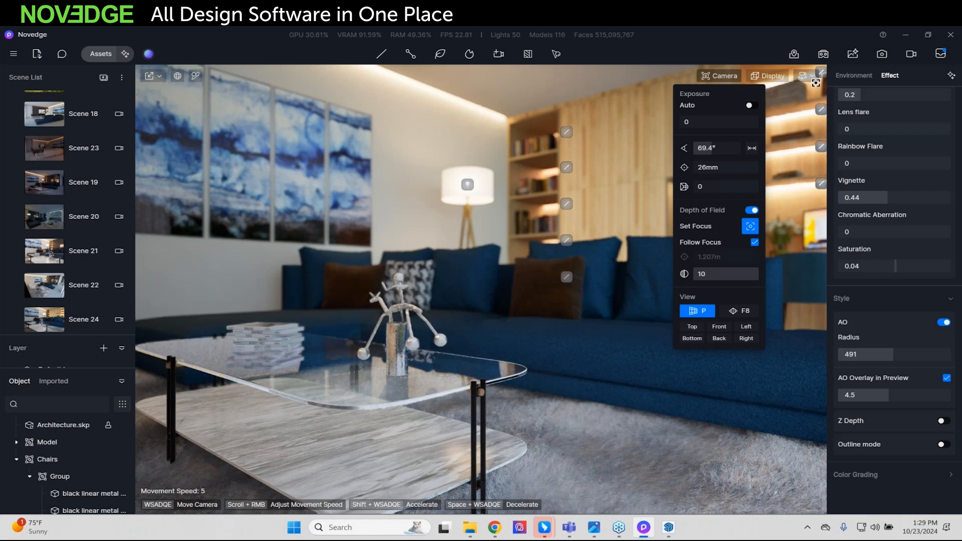
left_click(720, 76)
left_click(804, 76)
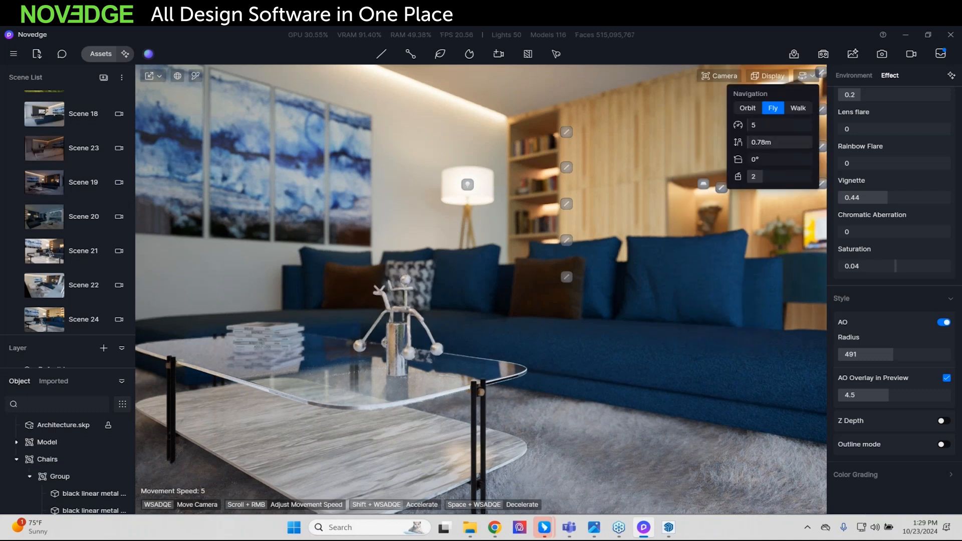
left_click_drag(769, 129, 749, 129)
key("w")
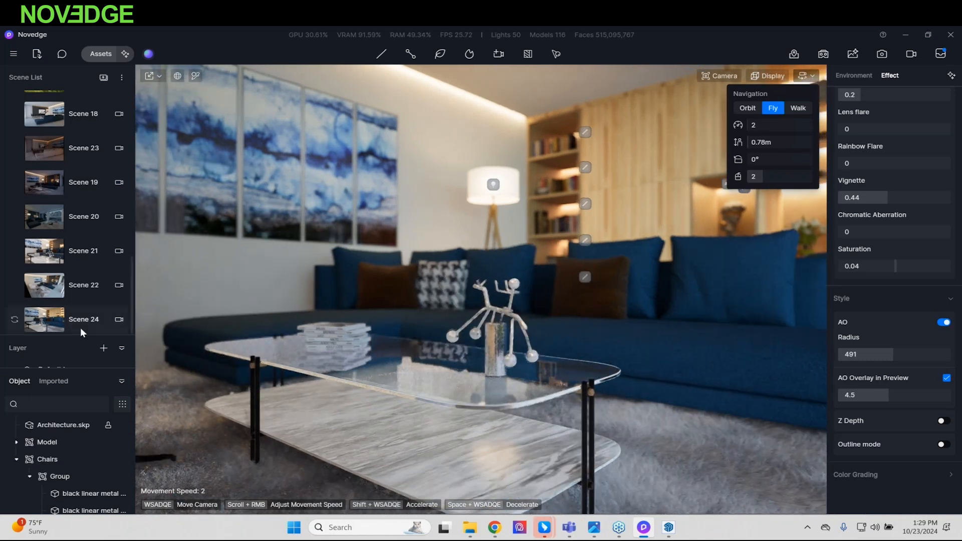
left_click(15, 320)
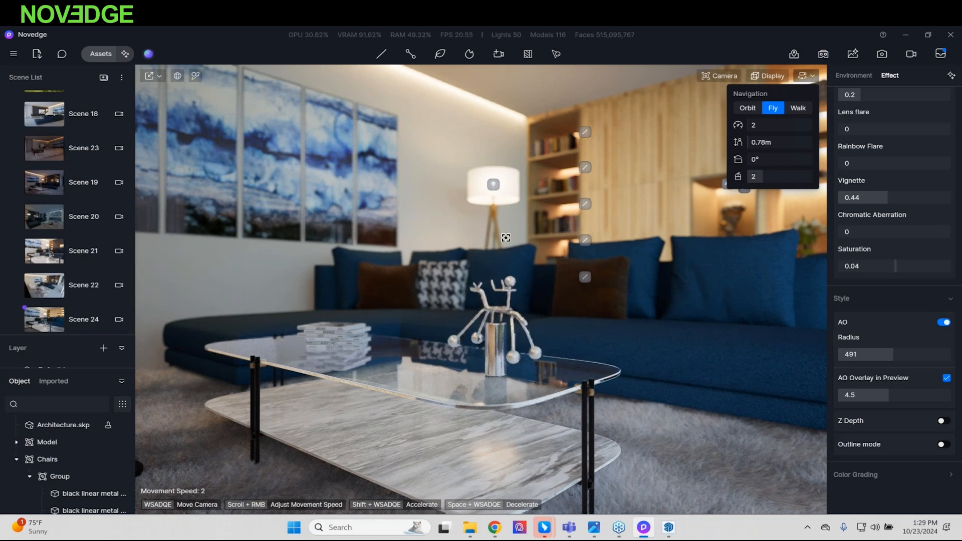
Step: Open the properties of Scene 24's camera and set its horizontal FOV to 90°
left_click(119, 321)
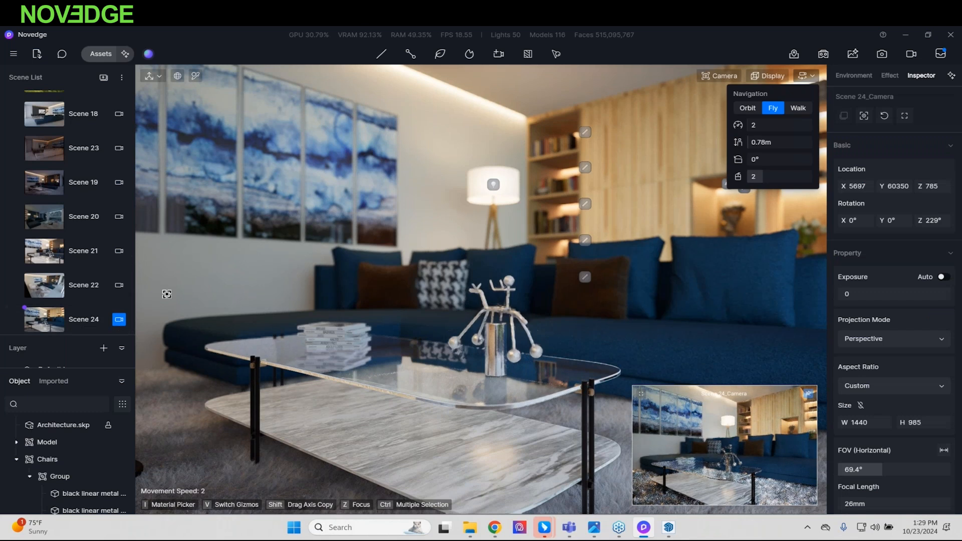
scroll(917, 148, "down", 1)
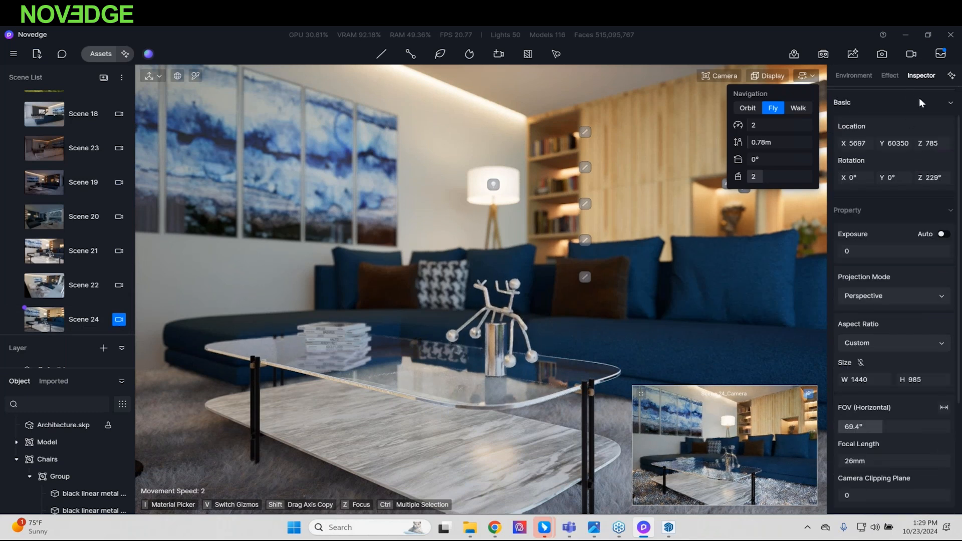
scroll(920, 97, "down", 2)
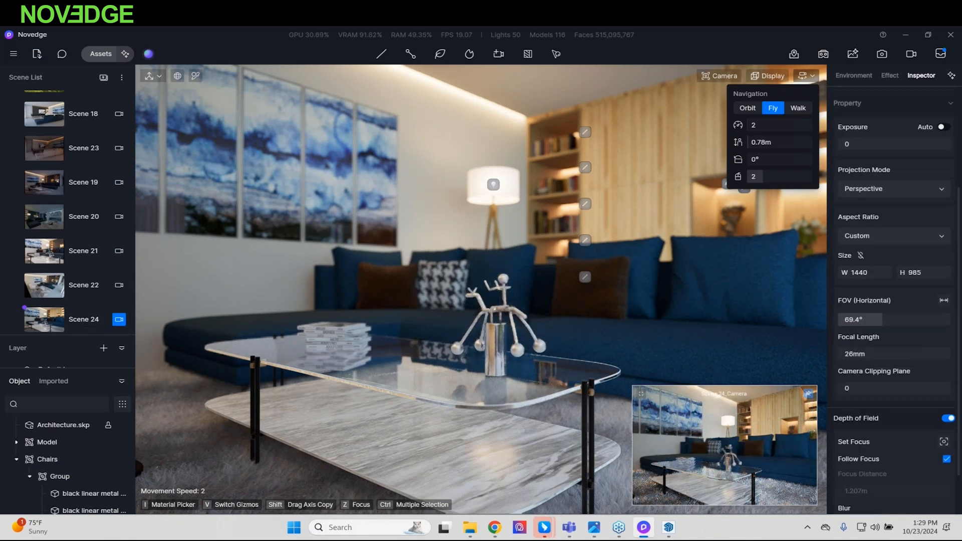
scroll(894, 301, "up", 4)
left_click(888, 405)
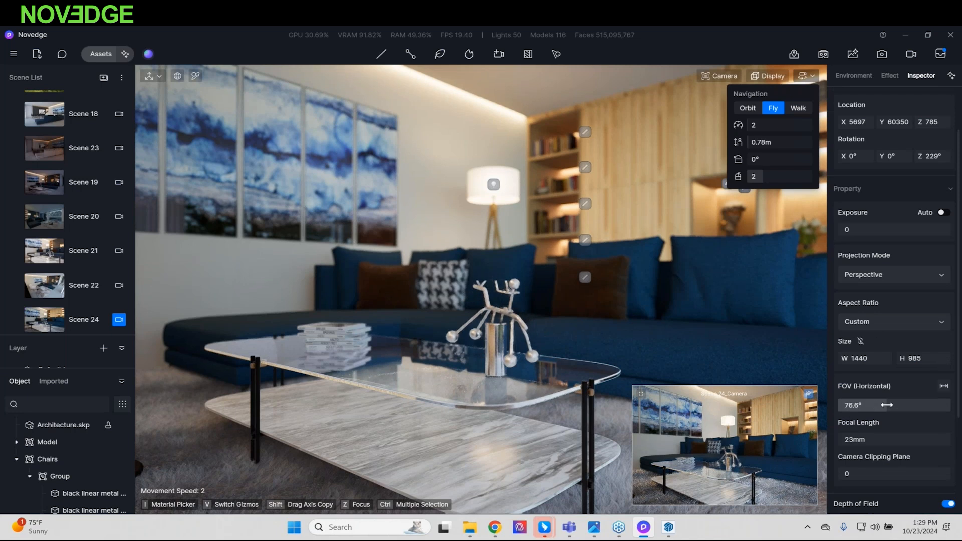
double_click(887, 405)
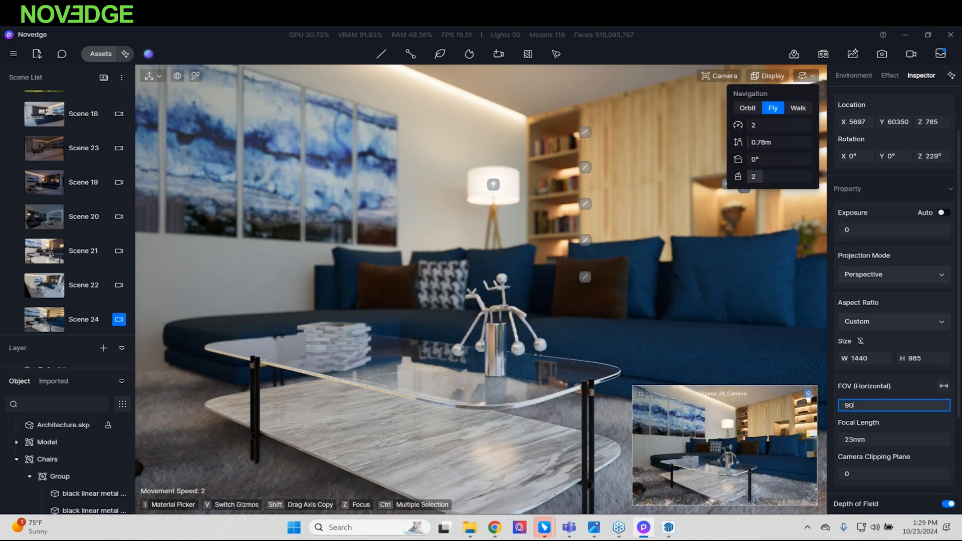
type("90")
key("Return")
Step: Set the Scene 24 camera's clipping plane to 30, switch to its view, and update the scene
scroll(898, 401, "down", 6)
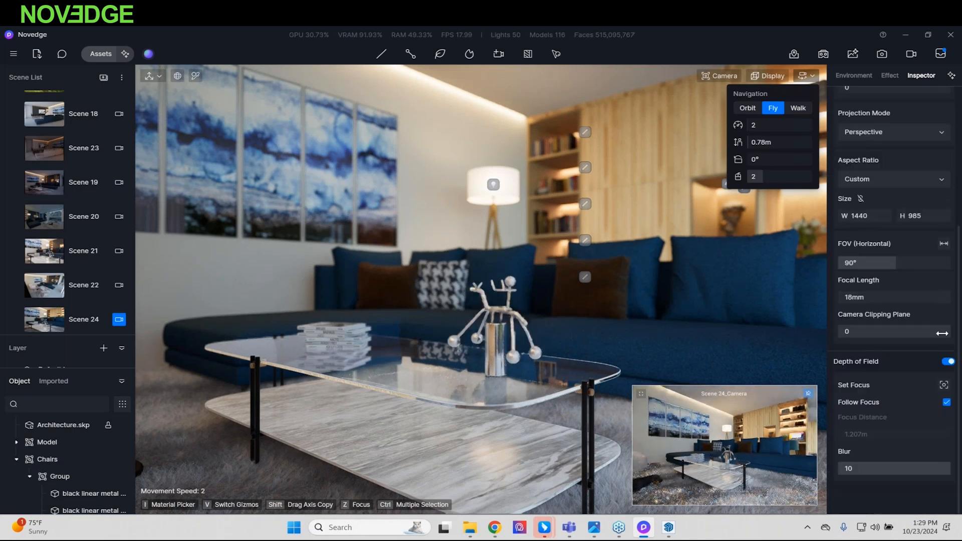
scroll(943, 333, "up", 1)
mouse_move(868, 351)
left_mouse_down()
mouse_move(905, 352)
mouse_move(867, 354)
left_mouse_up()
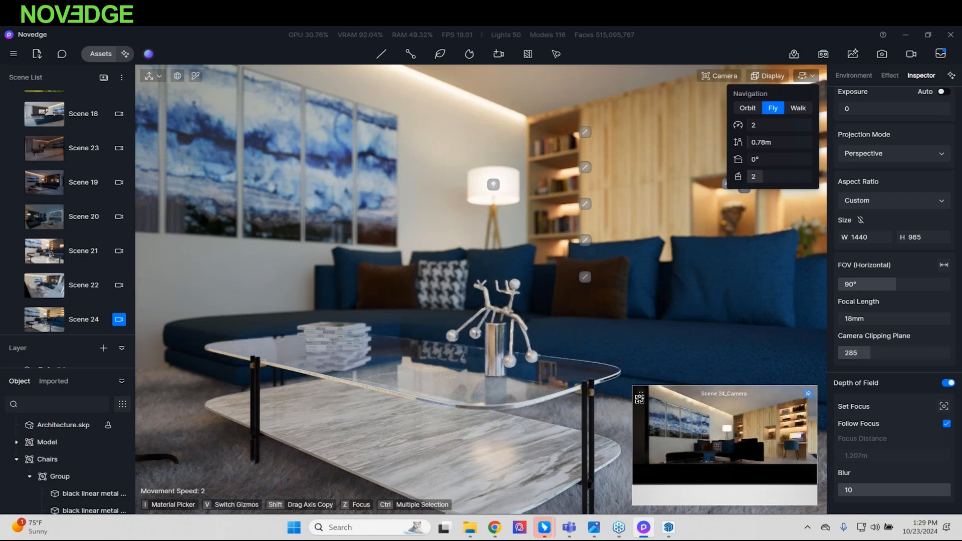
left_click(643, 394)
left_click_drag(870, 353, 842, 353)
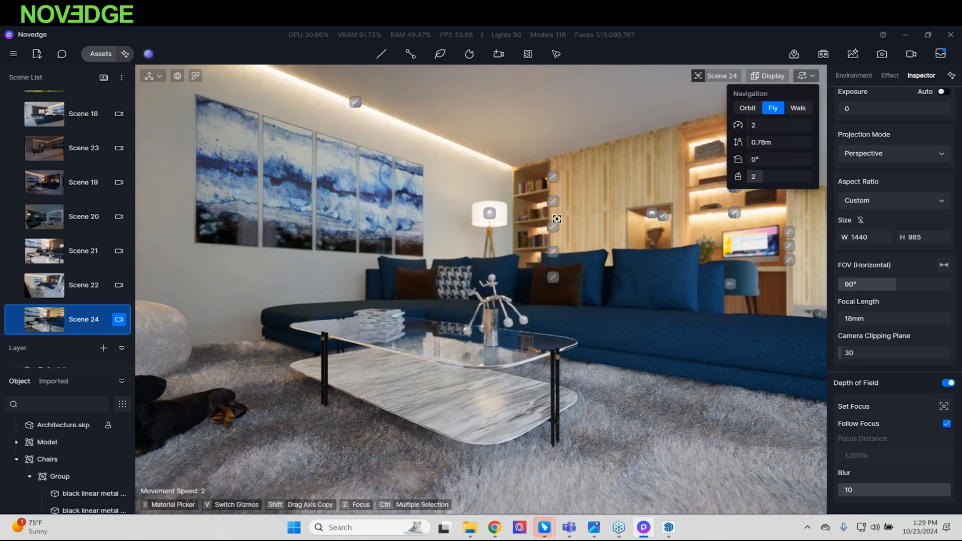
left_click(15, 321)
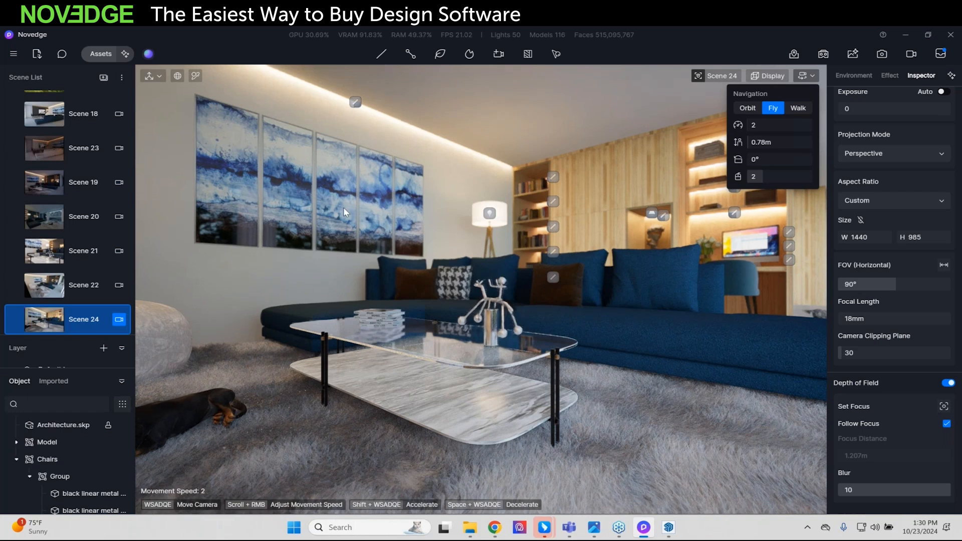
Step: Browse the scene list, go back to Scene 18, and deselect the Scene 24 camera
scroll(78, 291, "up", 5)
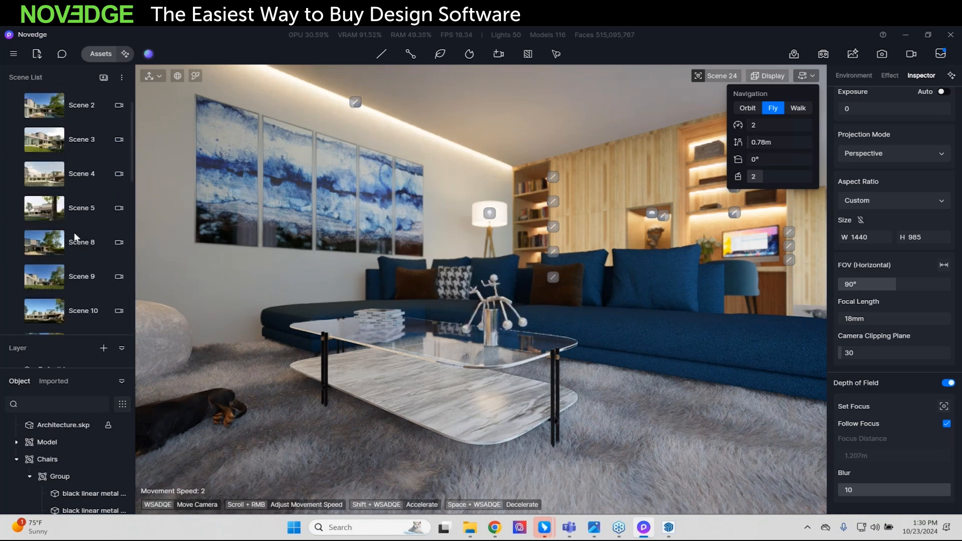
scroll(74, 234, "down", 5)
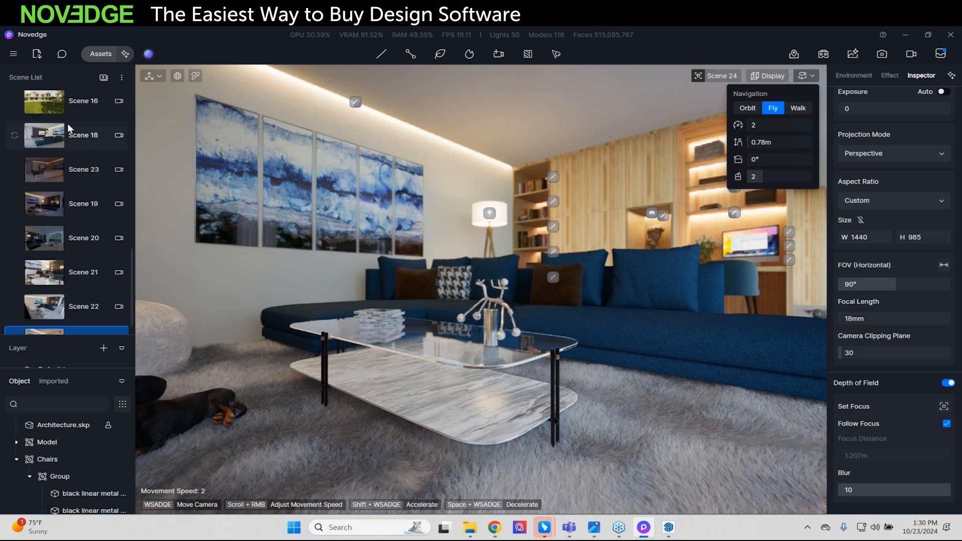
left_click(69, 137)
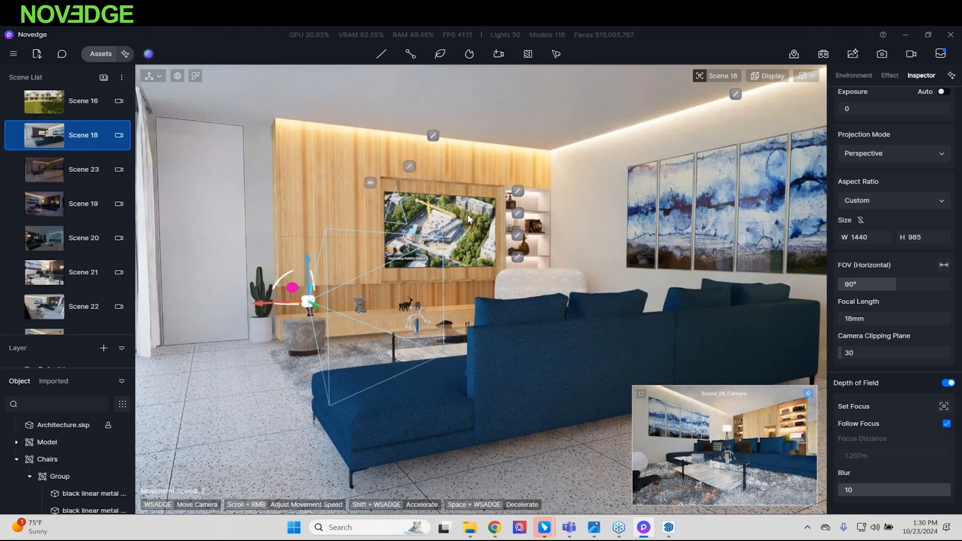
left_click(630, 363)
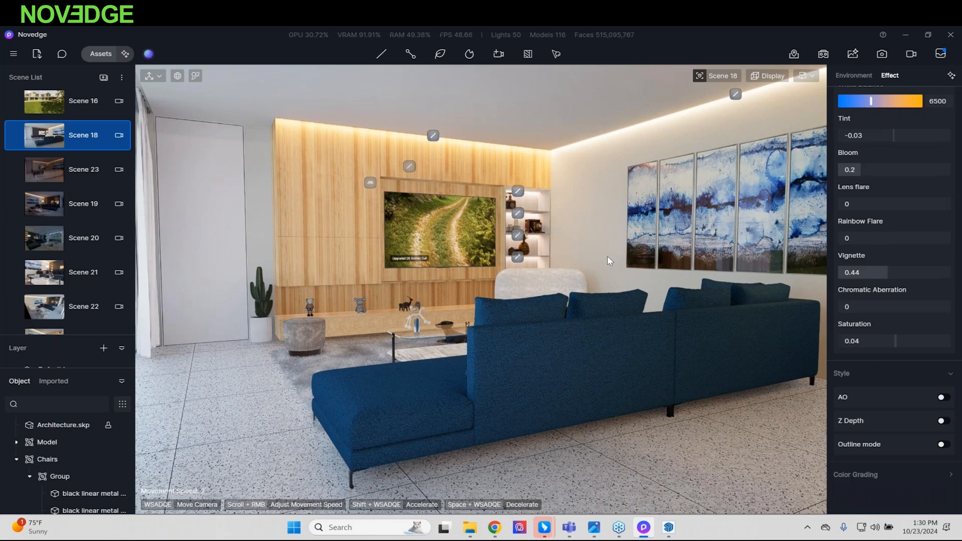
Step: Pick the TV screen's material and examine the available material templates
key("i")
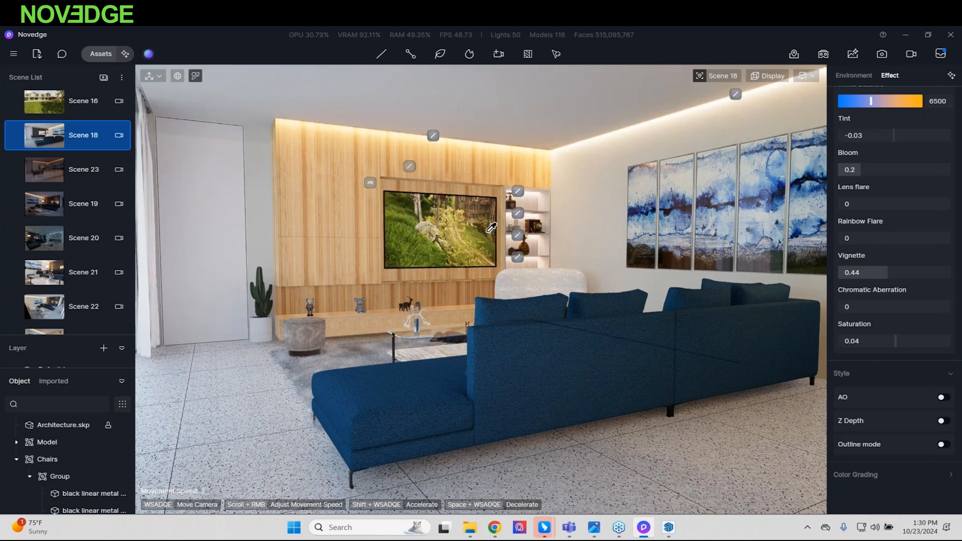
left_click(440, 228)
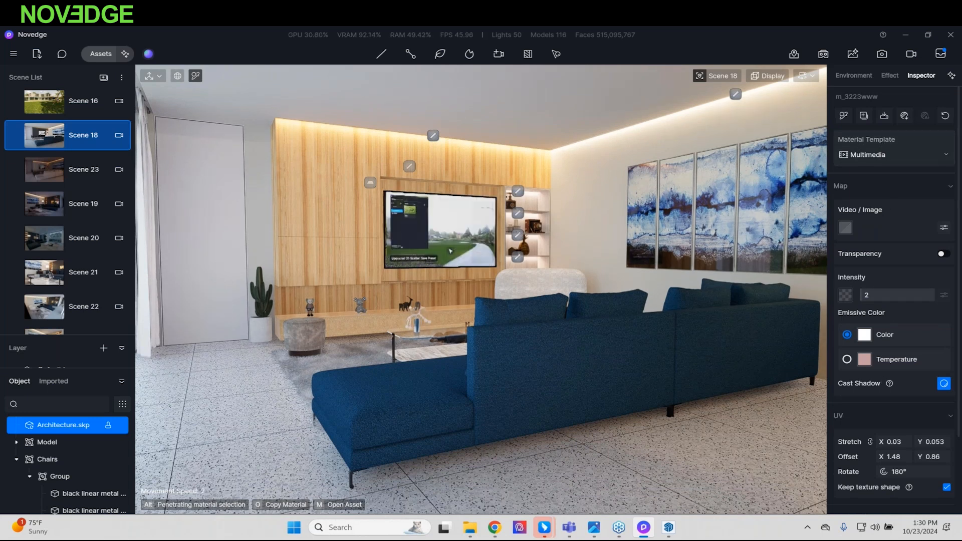
left_click(873, 155)
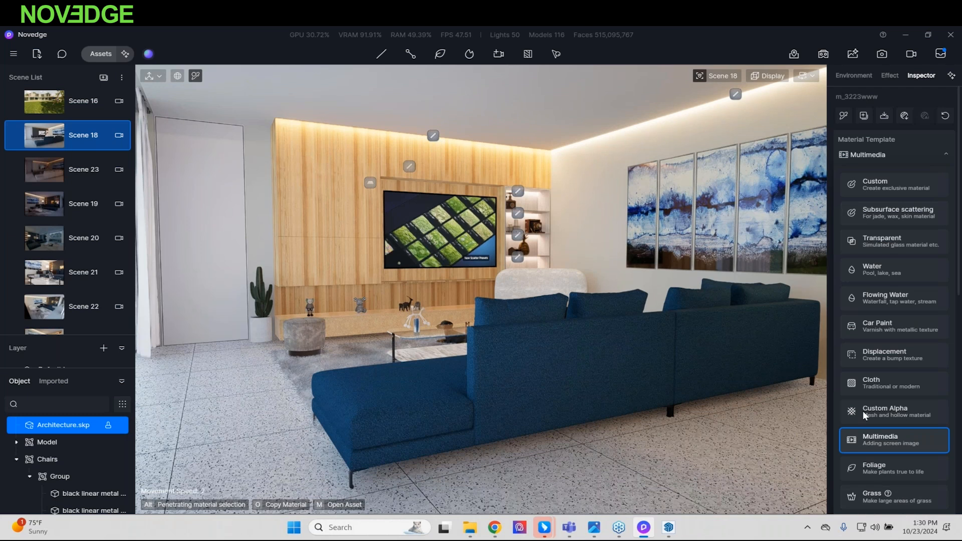
Step: Pick the window glass material and compare the glass with Thickness off and on, leaving it enabled
right_click_drag(627, 241, 264, 229)
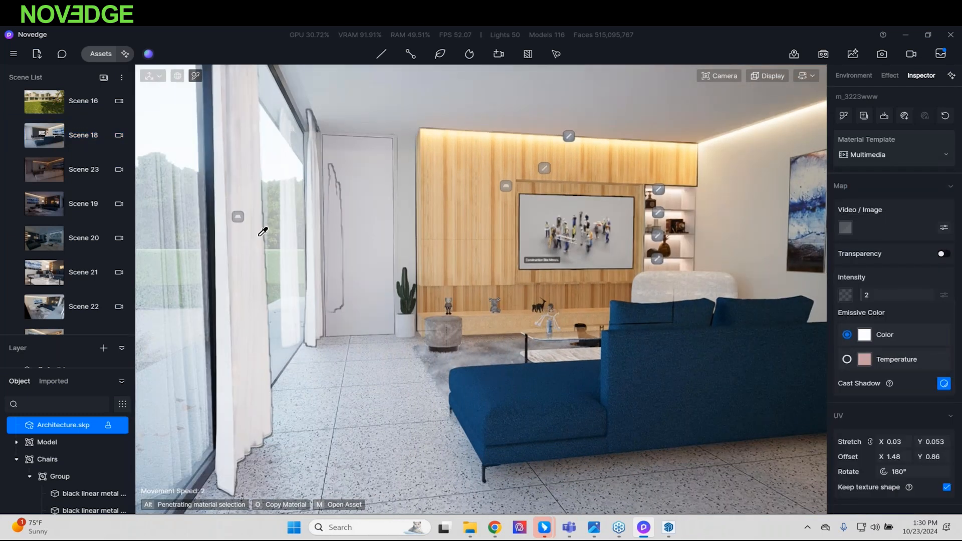
left_click(279, 216)
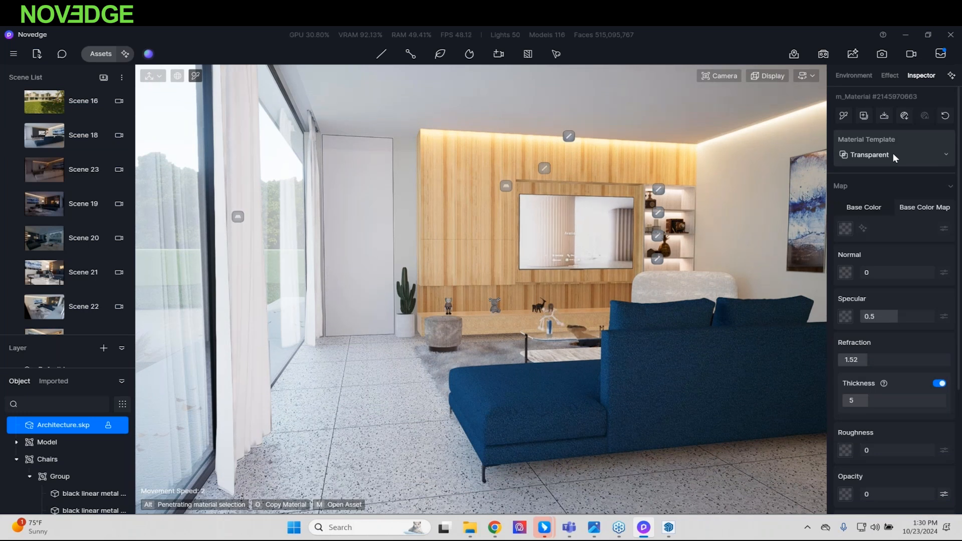
left_click(941, 386)
left_click(939, 385)
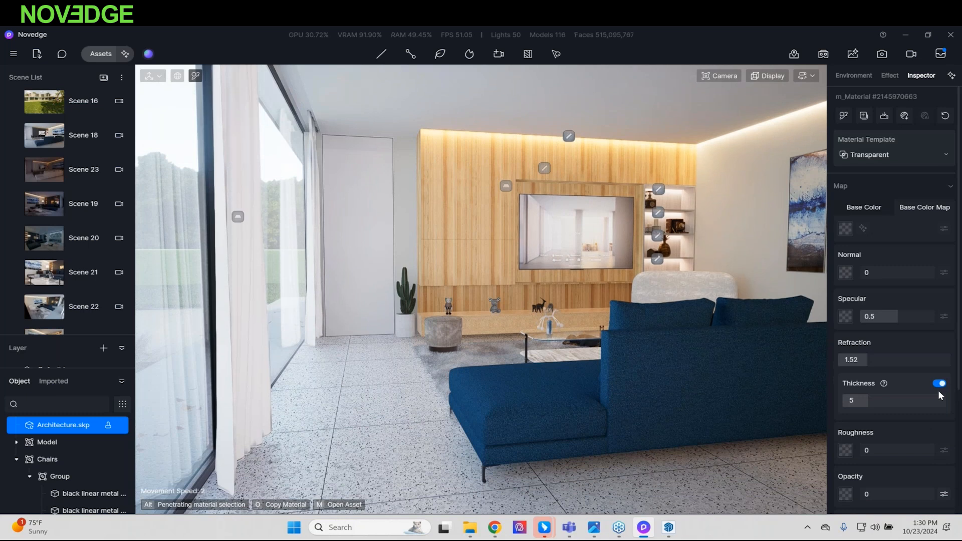
left_click(941, 385)
left_click(941, 385)
left_click(941, 386)
left_click(939, 384)
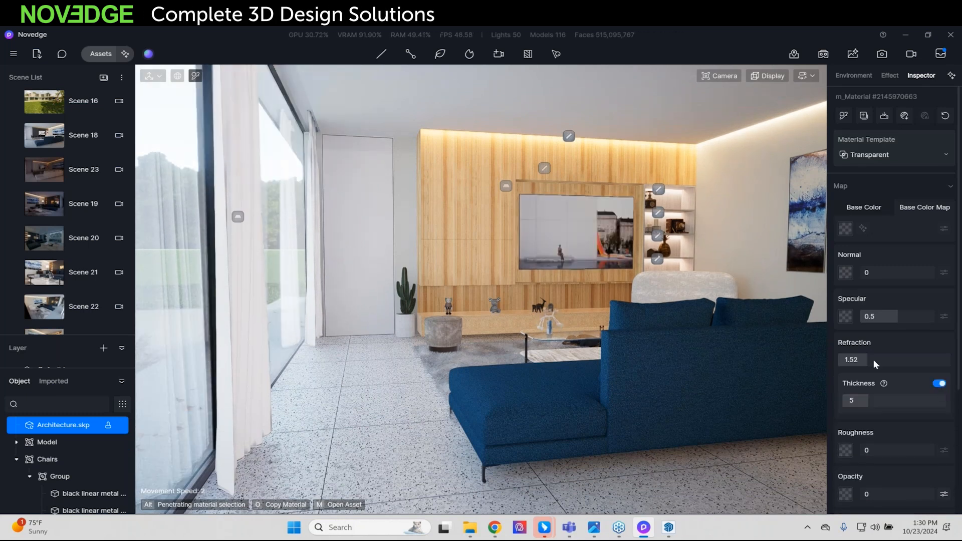
Step: Return to the Scene 18 view and open the render queue
scroll(70, 113, "up", 10)
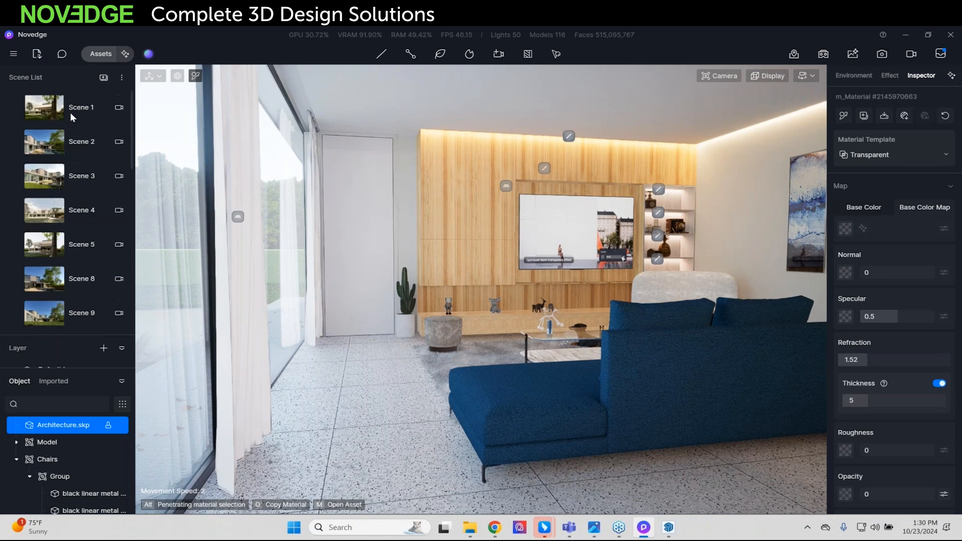
scroll(69, 156, "down", 8)
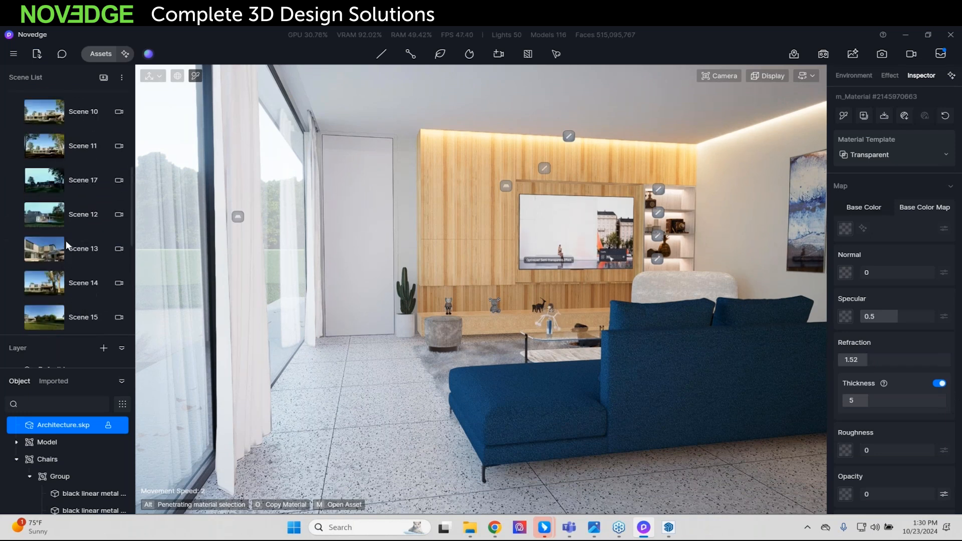
left_click(82, 215)
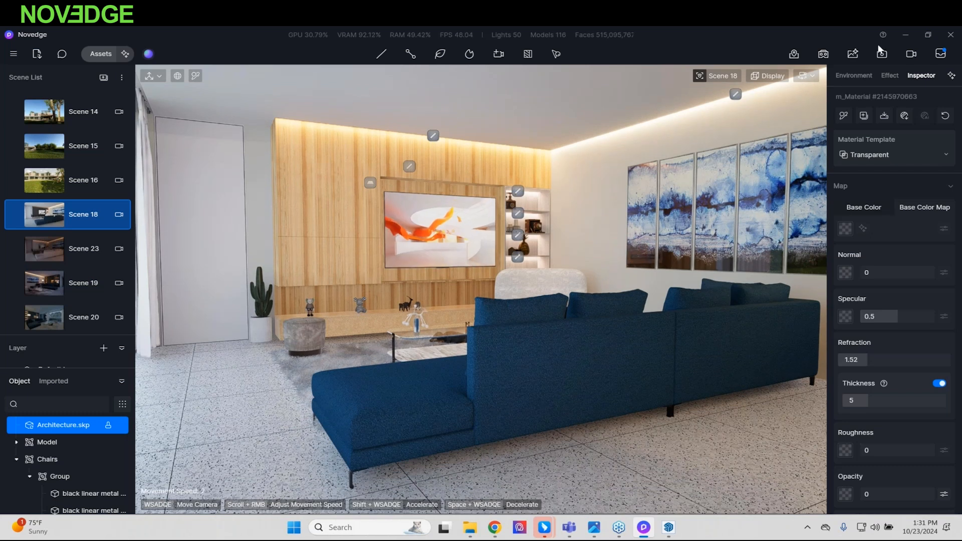
left_click(940, 53)
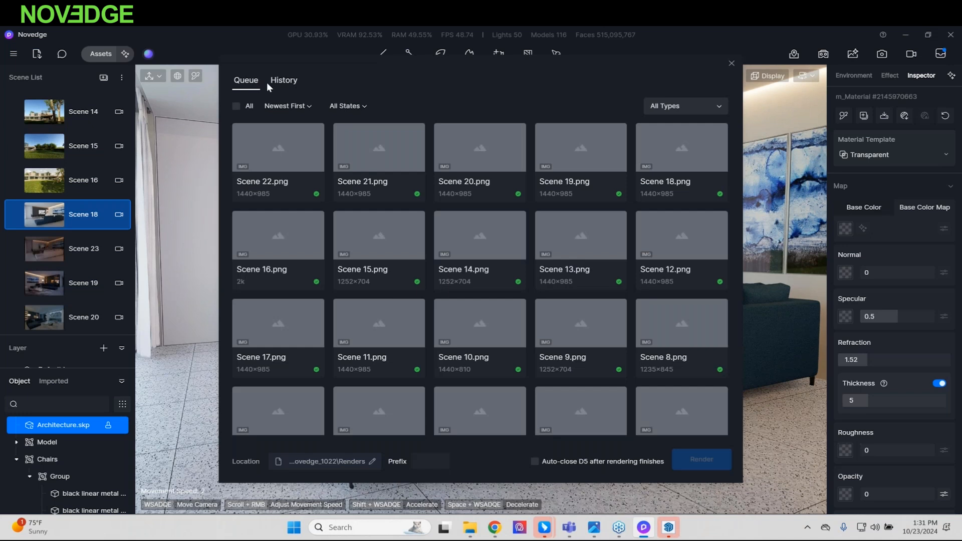
Step: Review the render history and open the Scene 1.png render in the AI Enhancer
left_click(282, 81)
scroll(322, 408, "down", 6)
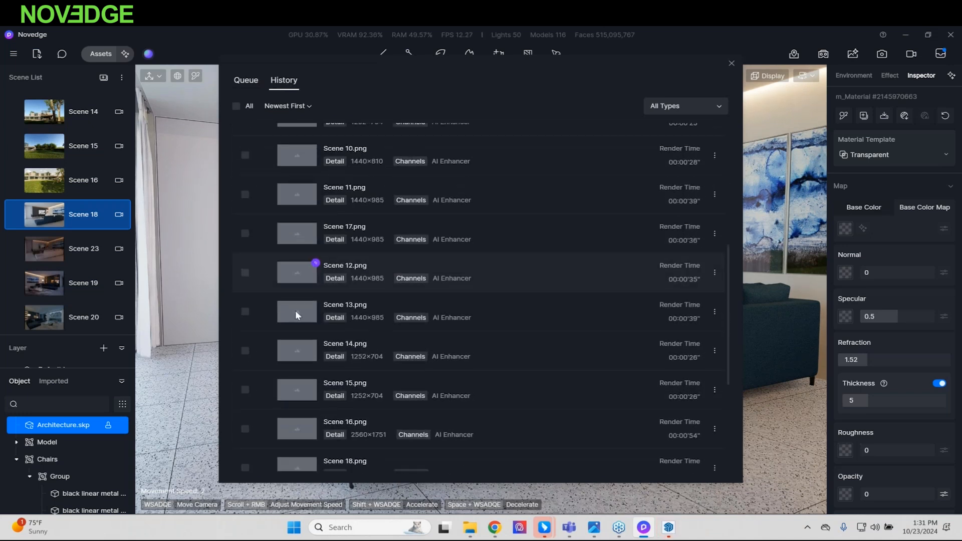
scroll(317, 230, "up", 6)
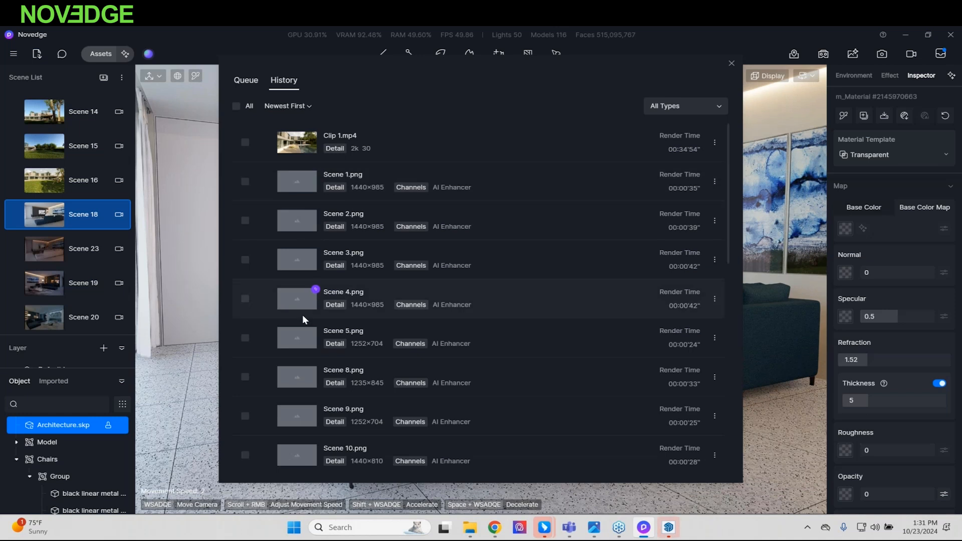
mouse_move(314, 173)
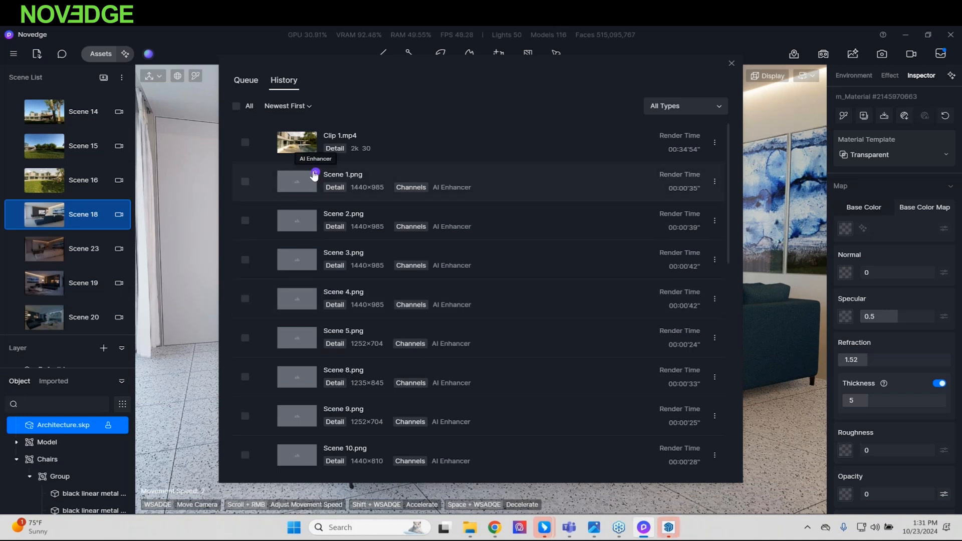
left_click(314, 175)
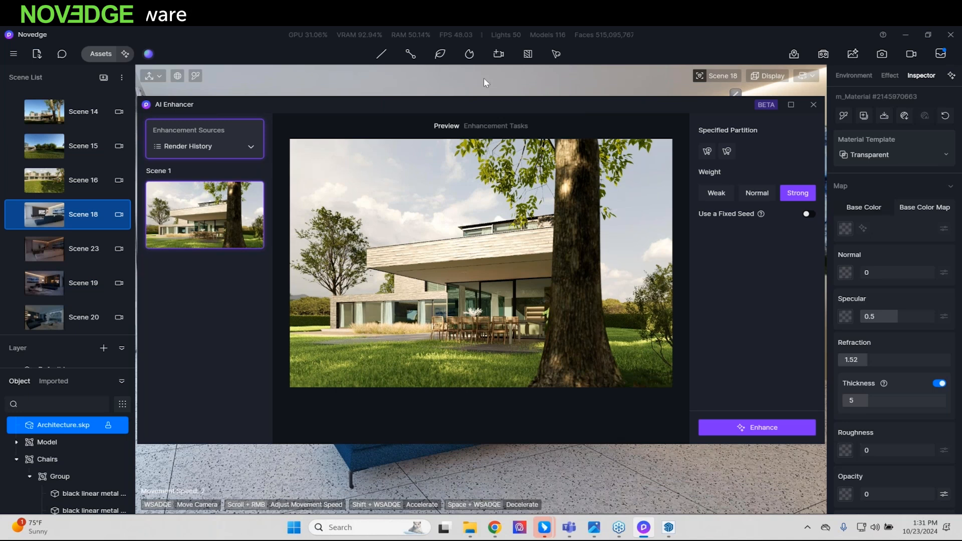
Step: Switch to File Explorer and open the Renders folder inside Novedge_1022
mouse_move(469, 527)
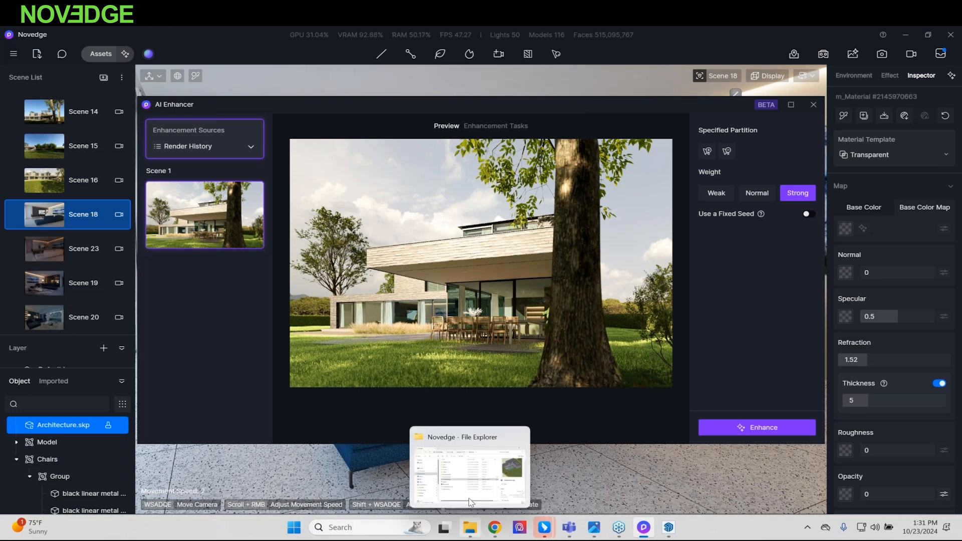
left_click(468, 473)
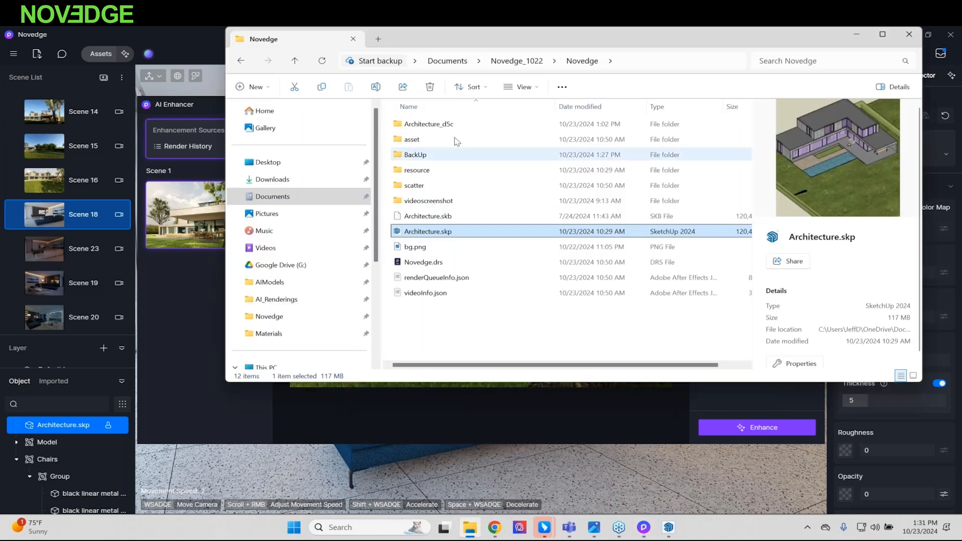
left_click(517, 61)
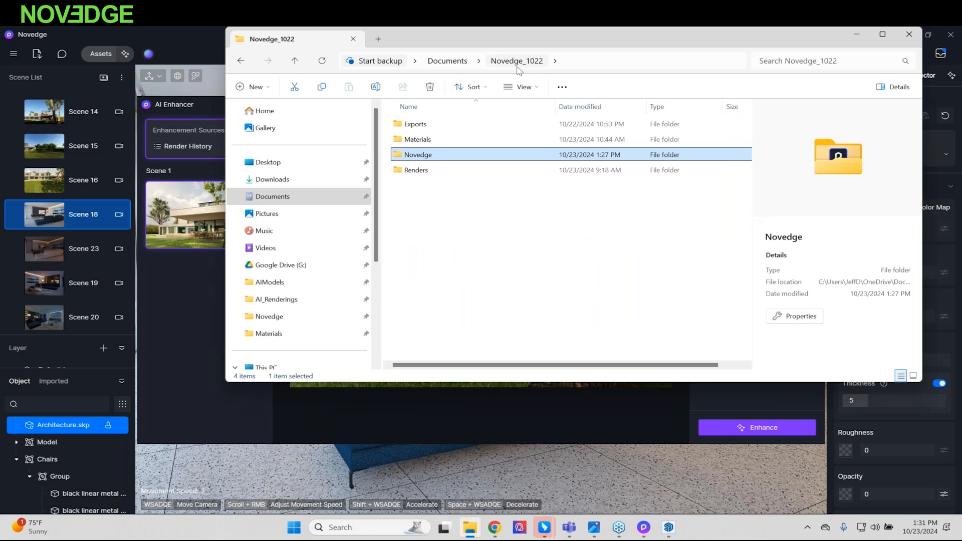
double_click(437, 171)
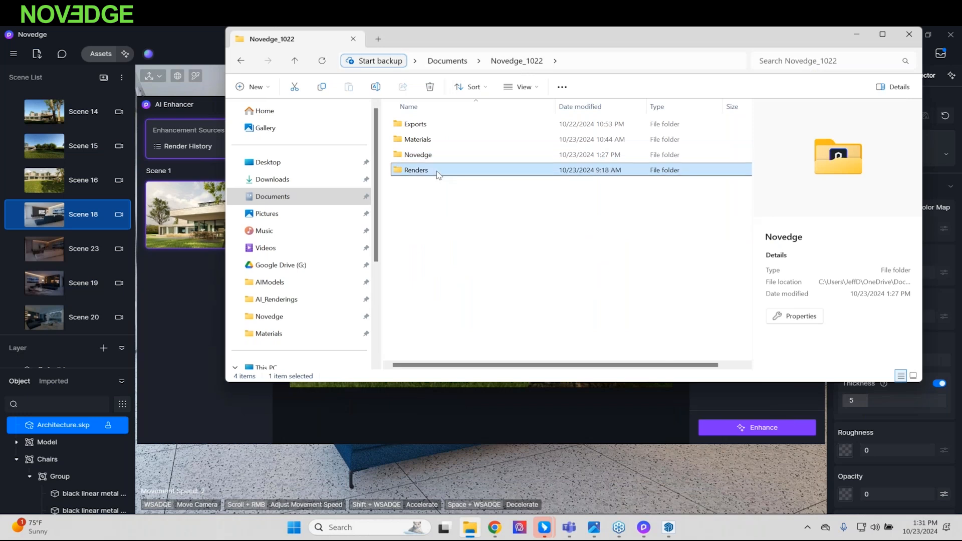
Step: Open the AIRenderings folder under Documents > Presentation in a new File Explorer tab
left_click(378, 40)
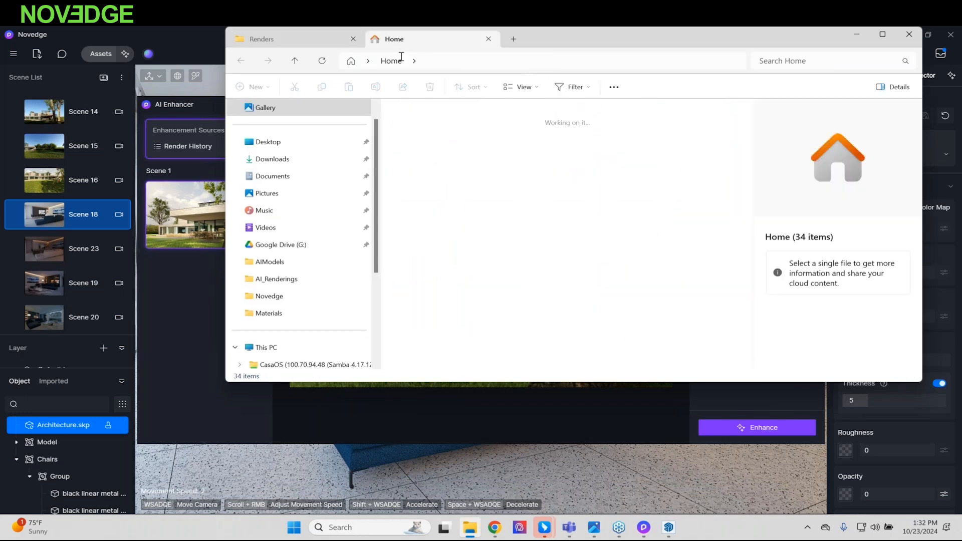
left_click(273, 176)
left_click(517, 201)
key("Return")
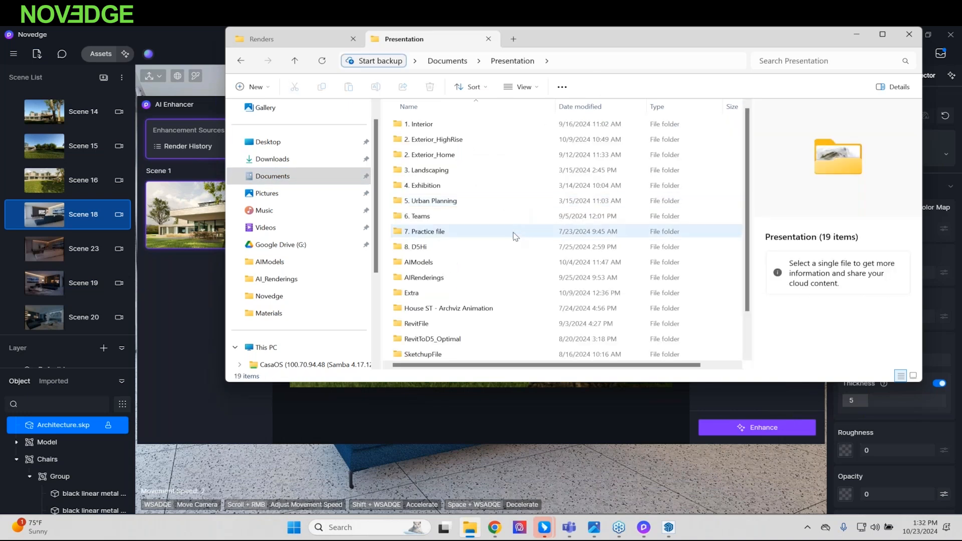
double_click(490, 277)
Step: Return to the Renders folder, open 01_Scene 18_Watercolor.png from AI_Renderings, and browse on to Scene 18_AI.png and Scene 18.png
left_click(315, 38)
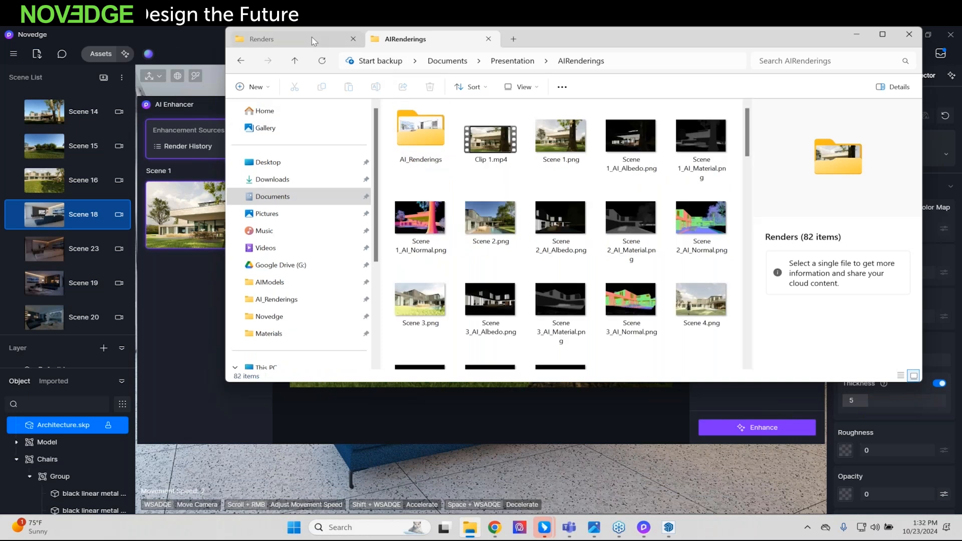
double_click(432, 132)
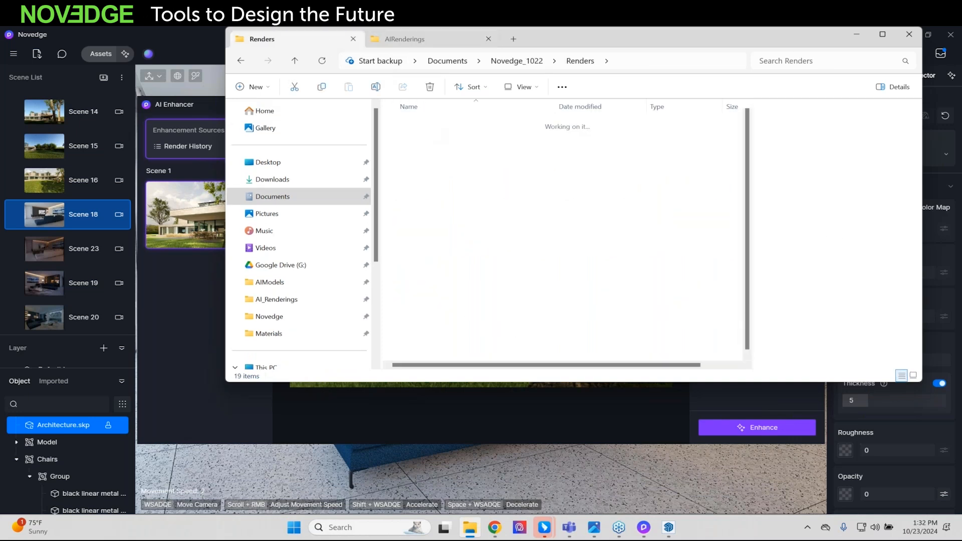
double_click(428, 143)
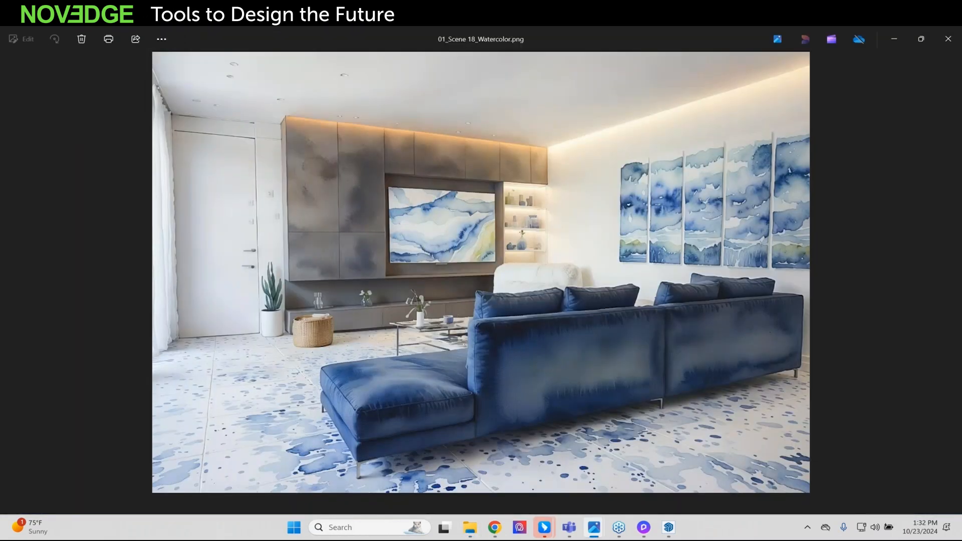
key("Right")
key("Right")
key("Right")
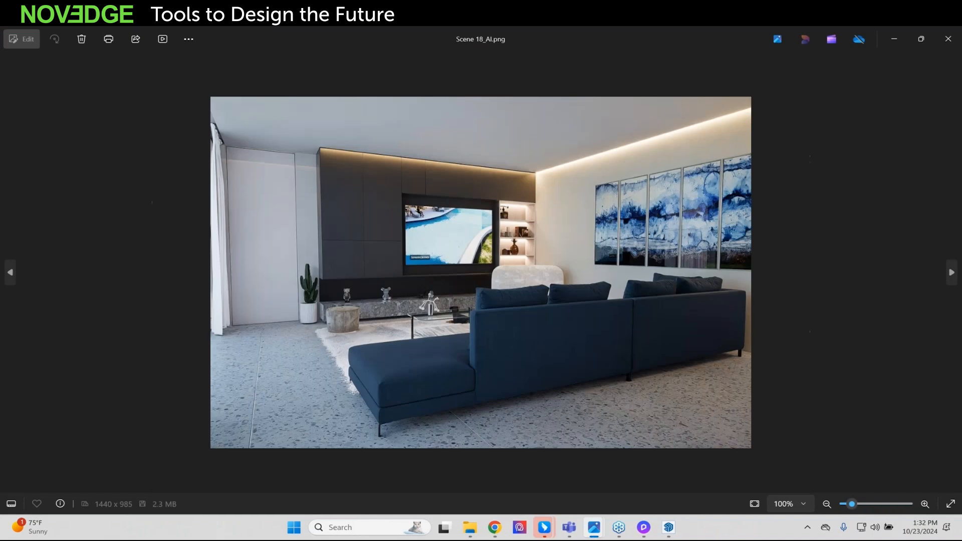
key("Right")
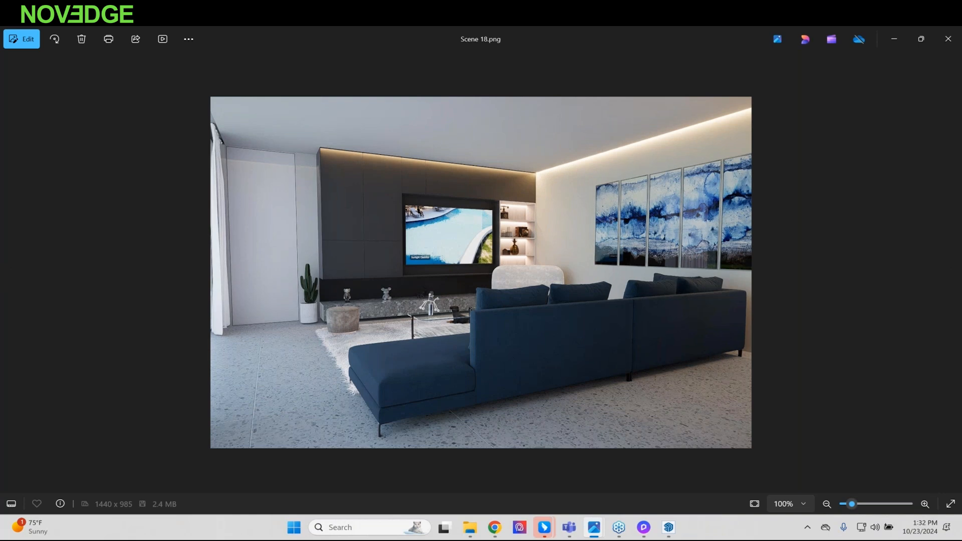
Step: Compare Scene 18_AI.png with the original Scene 18.png and inspect the enhanced floor, TV wall and cove lighting up close
key("Left")
key("Right")
key("Left")
scroll(324, 398, "up", 2)
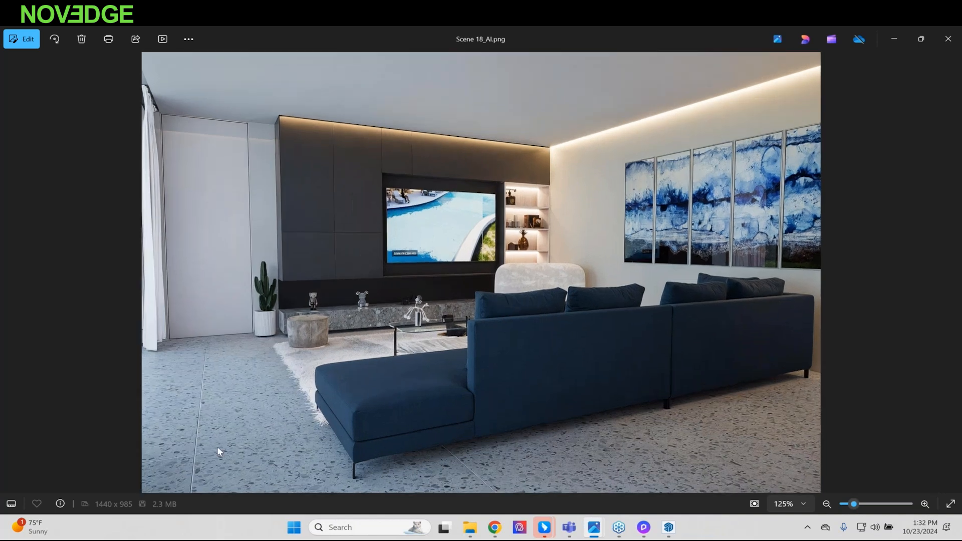
scroll(218, 446, "up", 4)
scroll(227, 446, "up", 4)
scroll(227, 441, "down", 8)
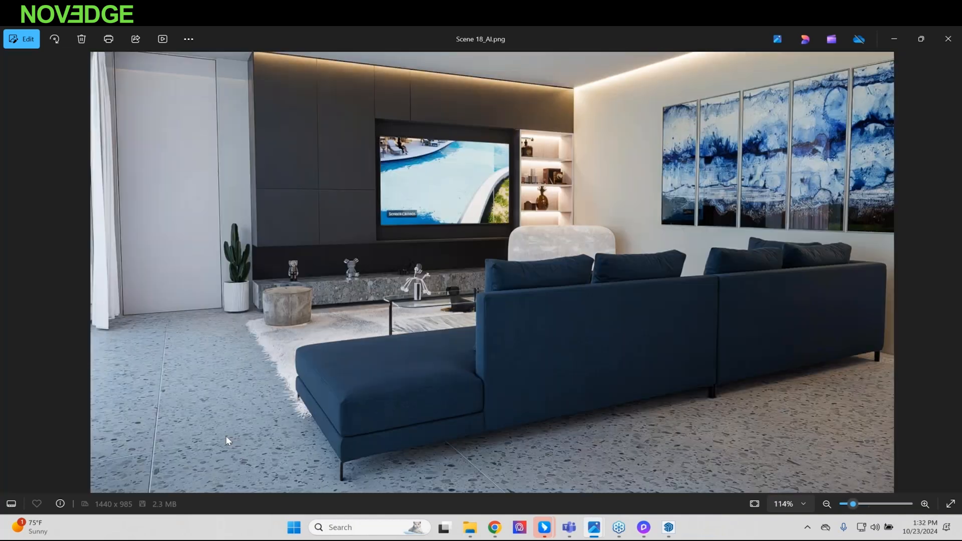
scroll(451, 165, "up", 2)
scroll(351, 217, "up", 3)
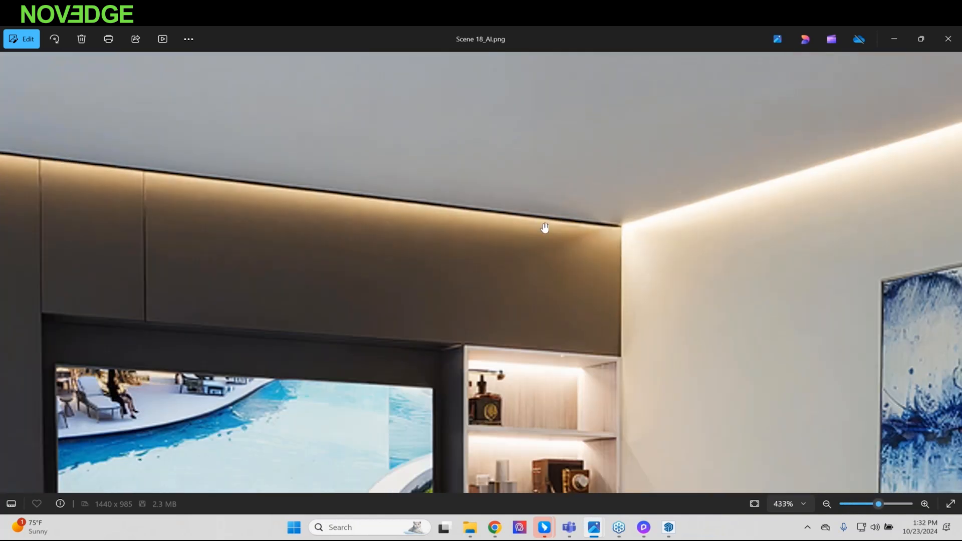
scroll(546, 228, "down", 1)
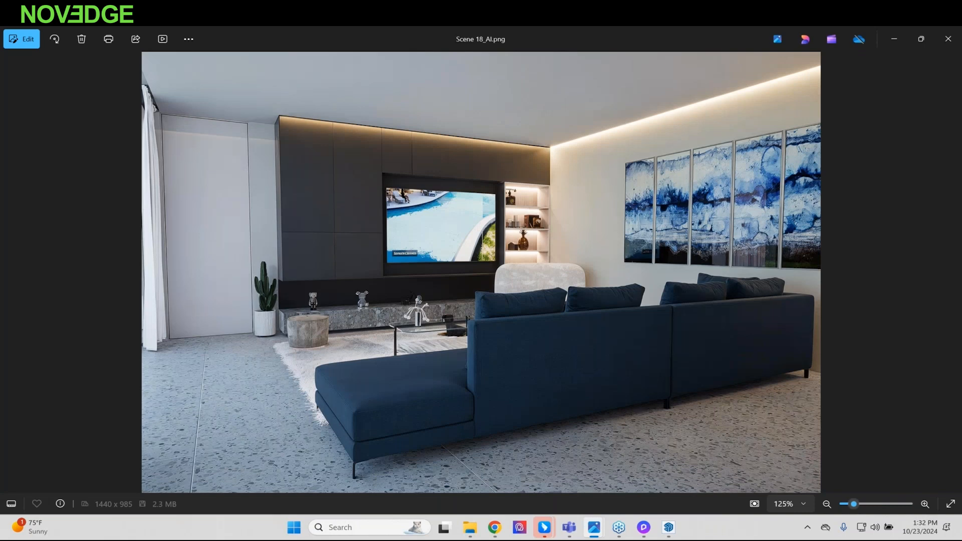
key("Left")
key("Right")
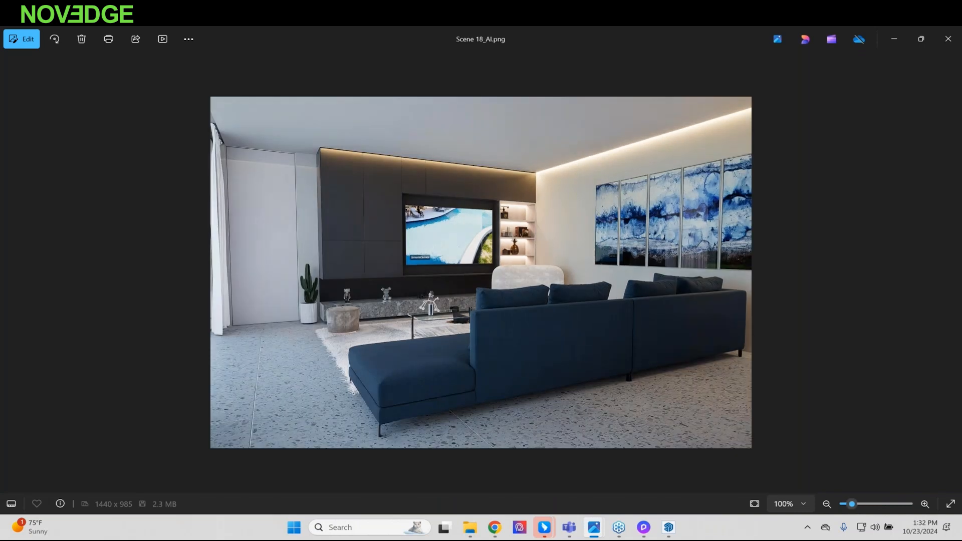
Step: Browse the original and AI-enhanced renders of Scenes 19 to 22, ending on Scene 22_AI.png
key("Right")
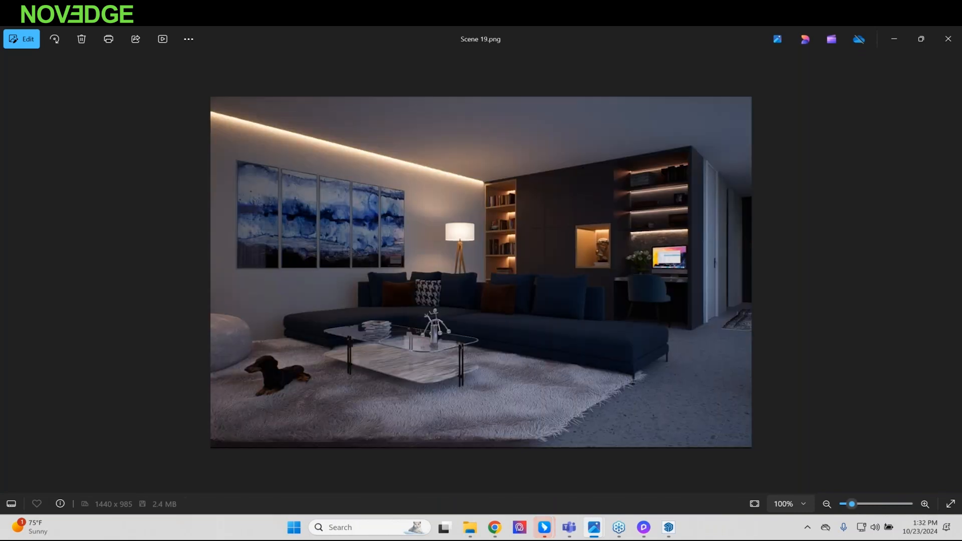
key("Right")
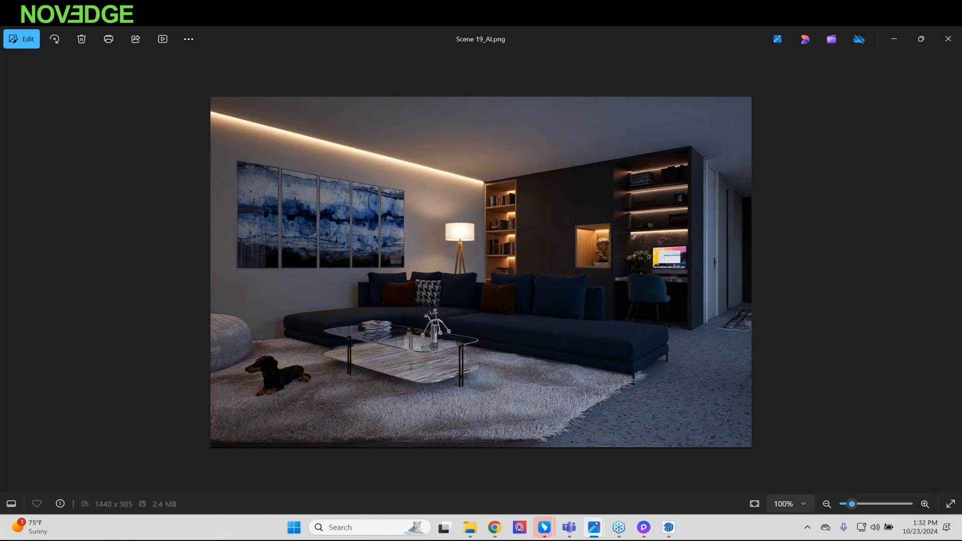
key("Right")
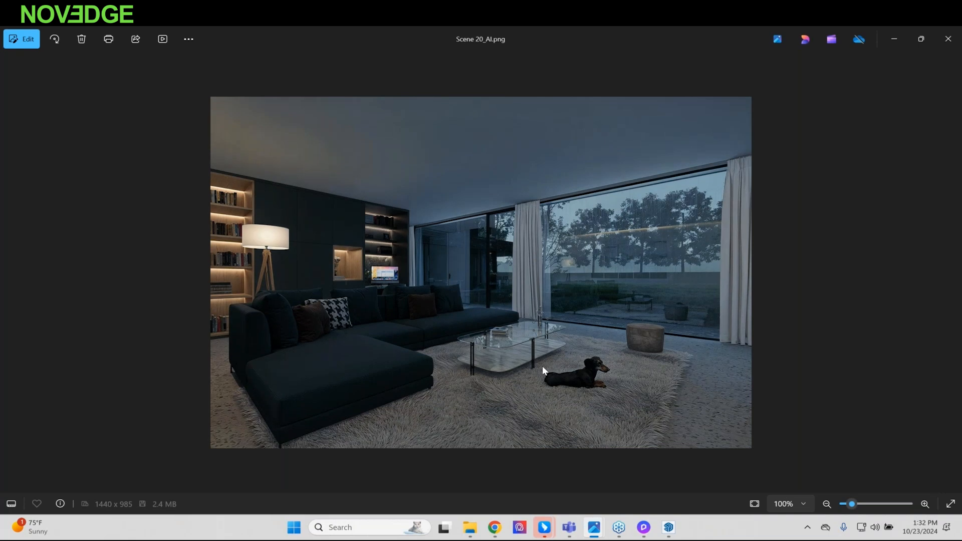
key("Right")
key("Right")
key("Right")
key("Right")
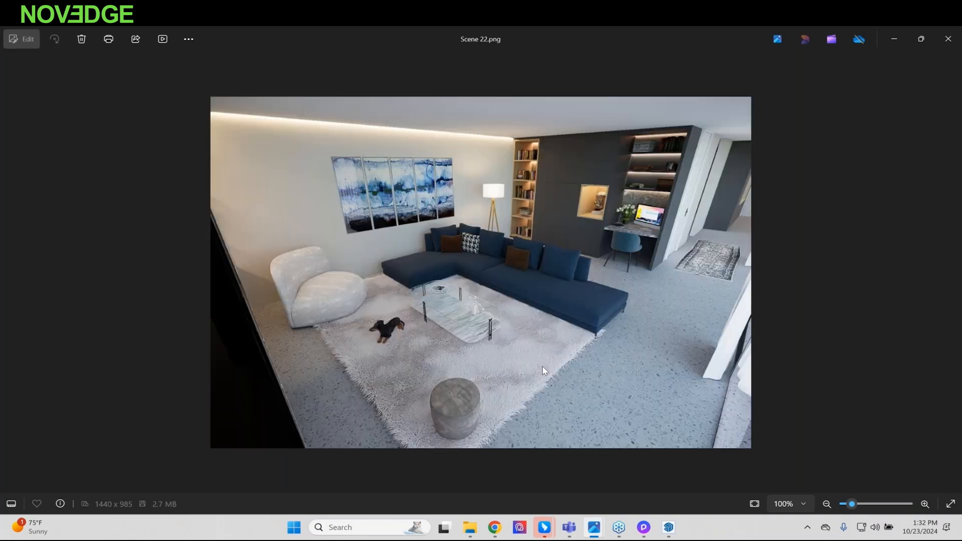
key("Right")
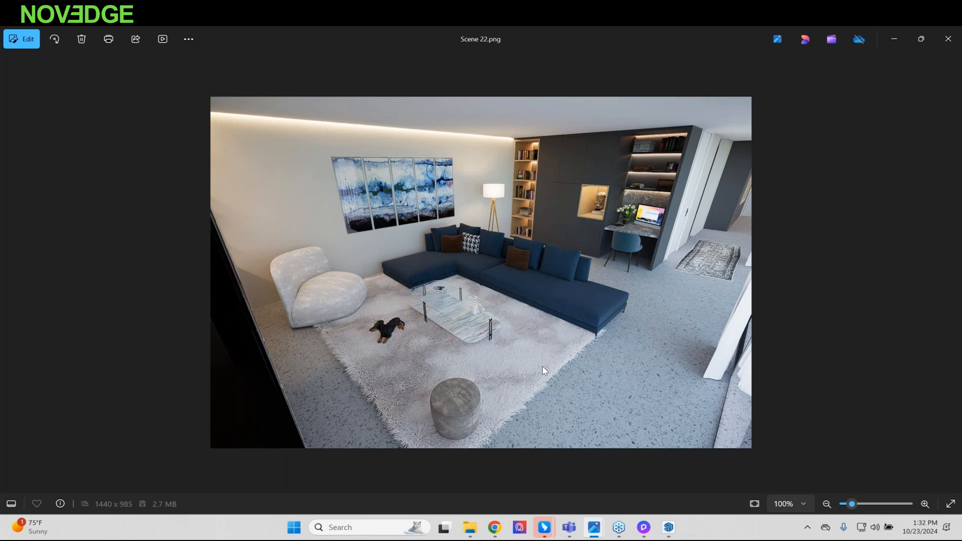
key("Right")
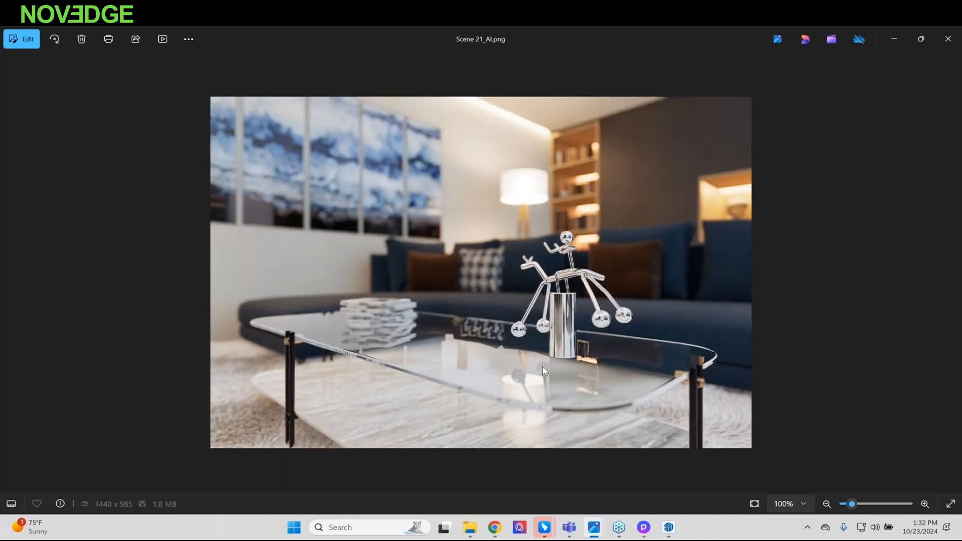
key("Left")
key("Left")
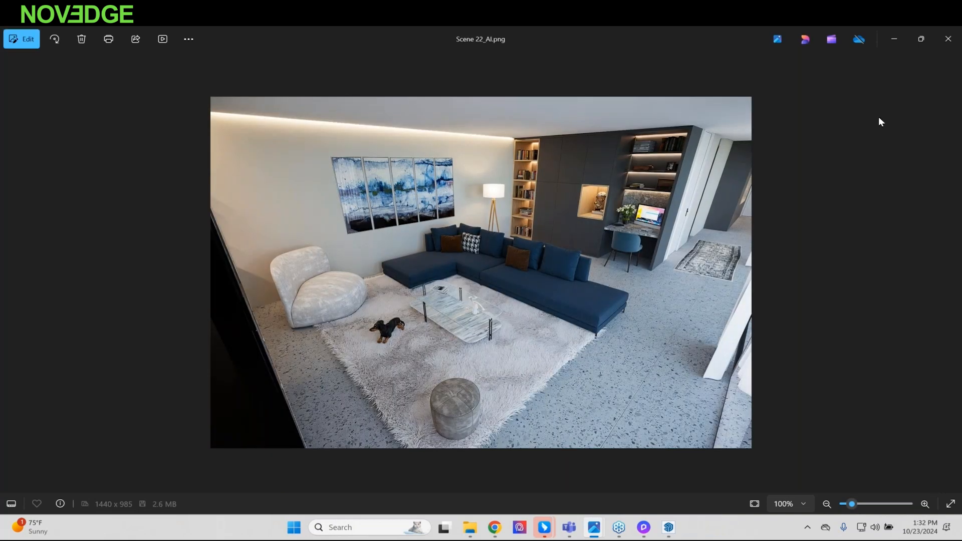
Step: Close the scene renders, open 0_AI_Render_01.png from the AIRenderings folder, and inspect its people and building facade up close
left_click(944, 44)
left_click(424, 40)
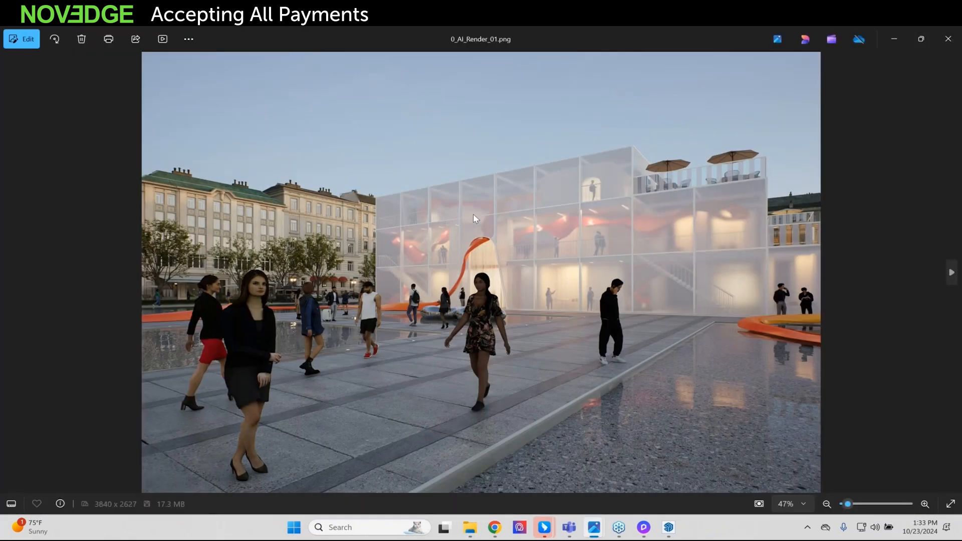
double_click(252, 312)
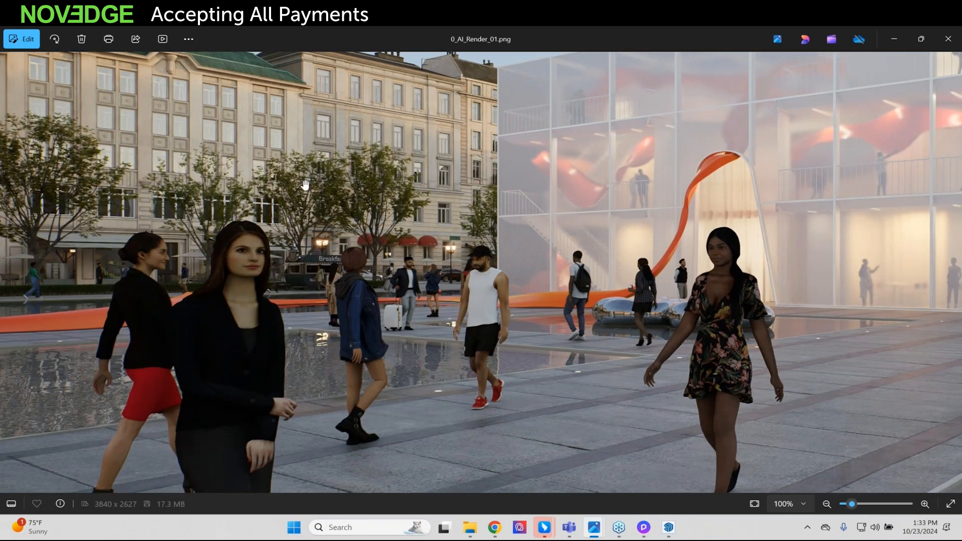
double_click(397, 230)
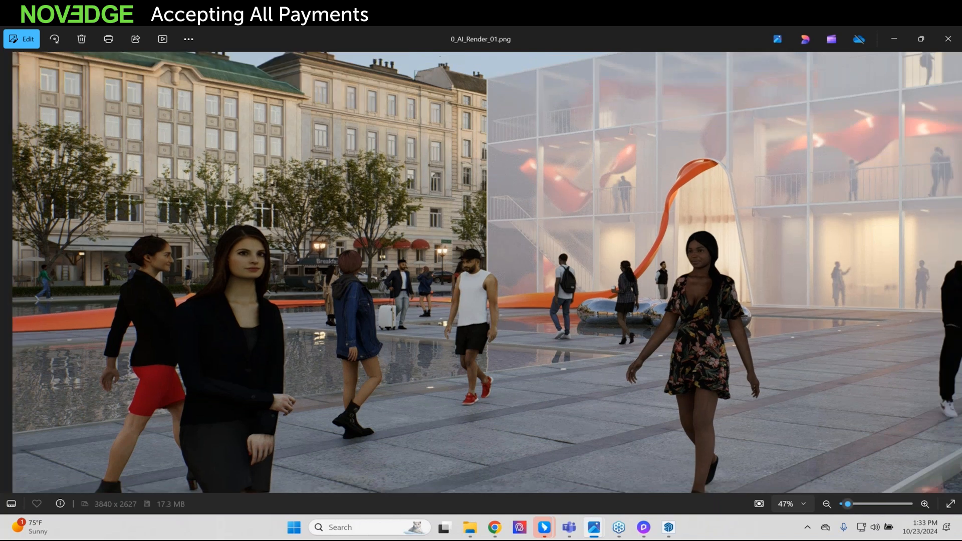
Step: Inspect 1_AI_Render_01_Enhanced_Low.png up close and view the following versions through 3_AI_Render_01_Enhanced_Strong.png to 4_Selective.jpg
key("Right")
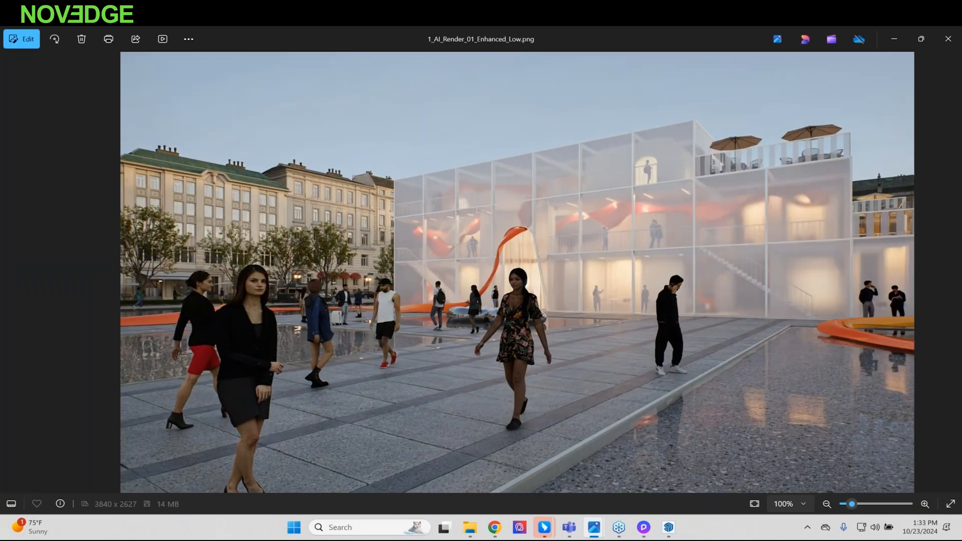
double_click(248, 299)
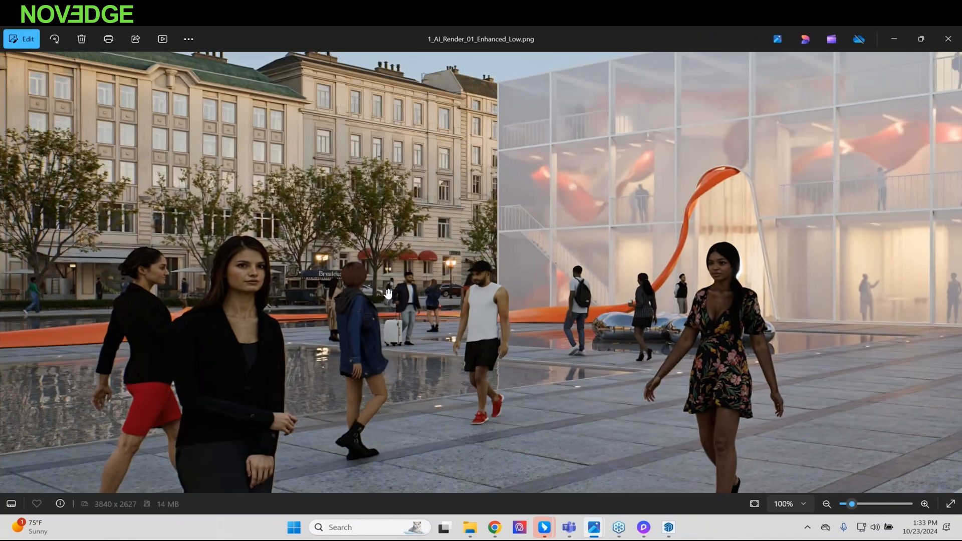
double_click(389, 294)
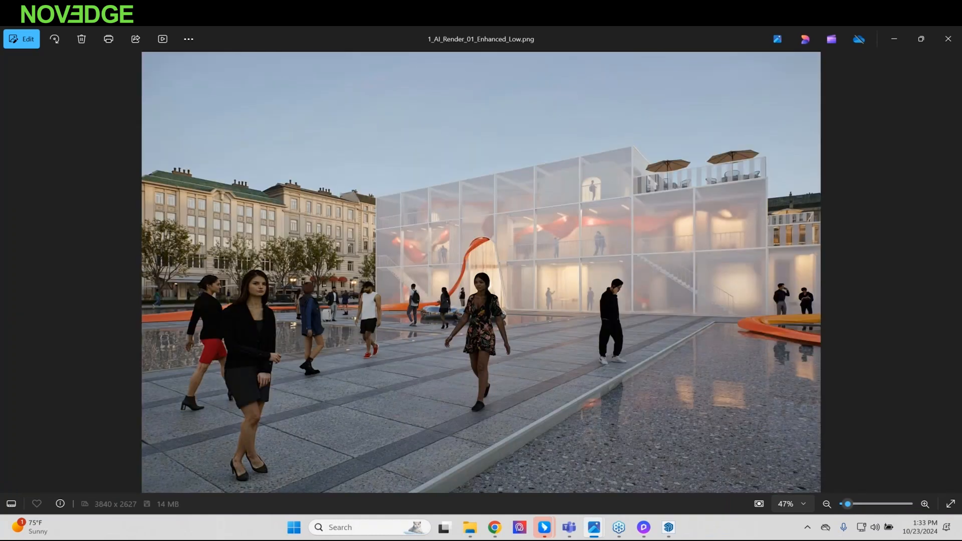
key("Right")
key("Right")
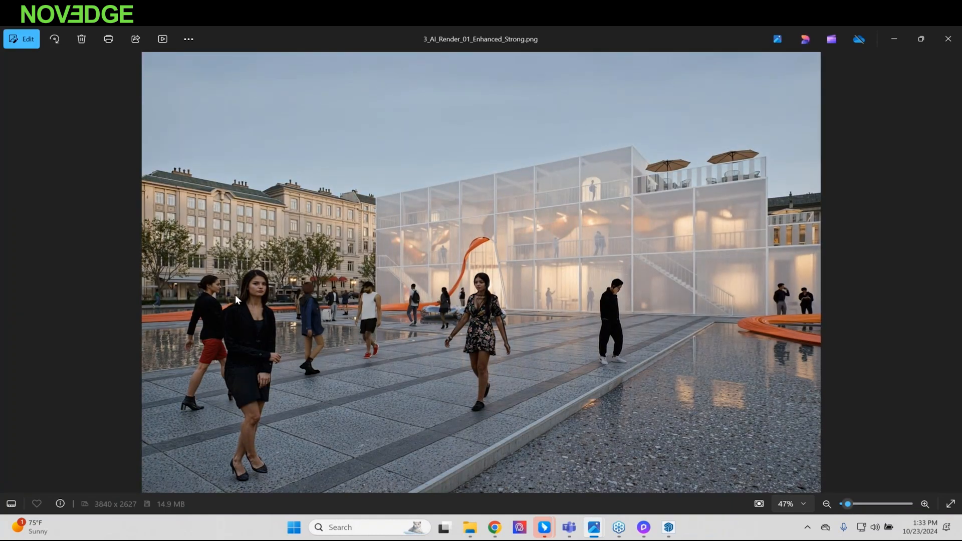
key("Right")
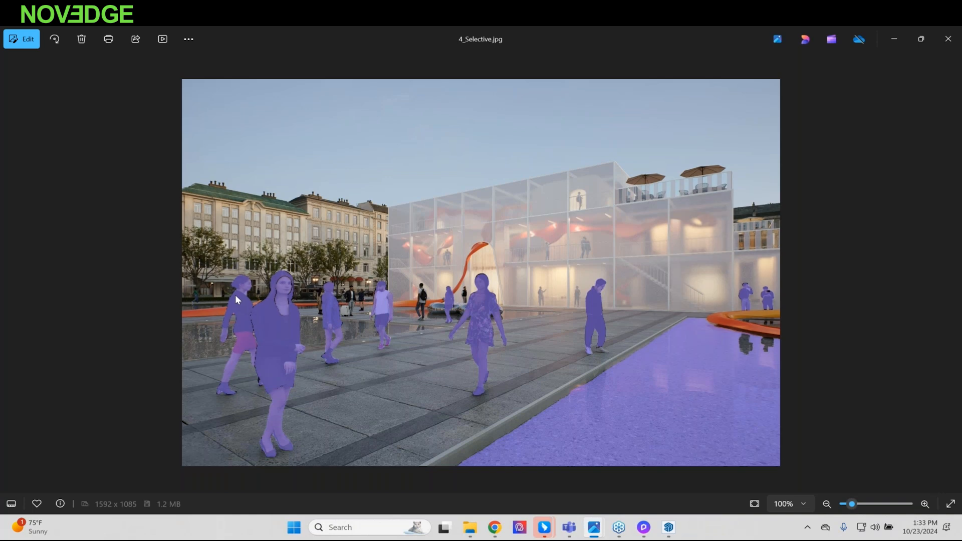
Step: View 5_AI_Render_01_Enhanced_Selective.png, inspect its people and building facade up close, and close the image
key("Right")
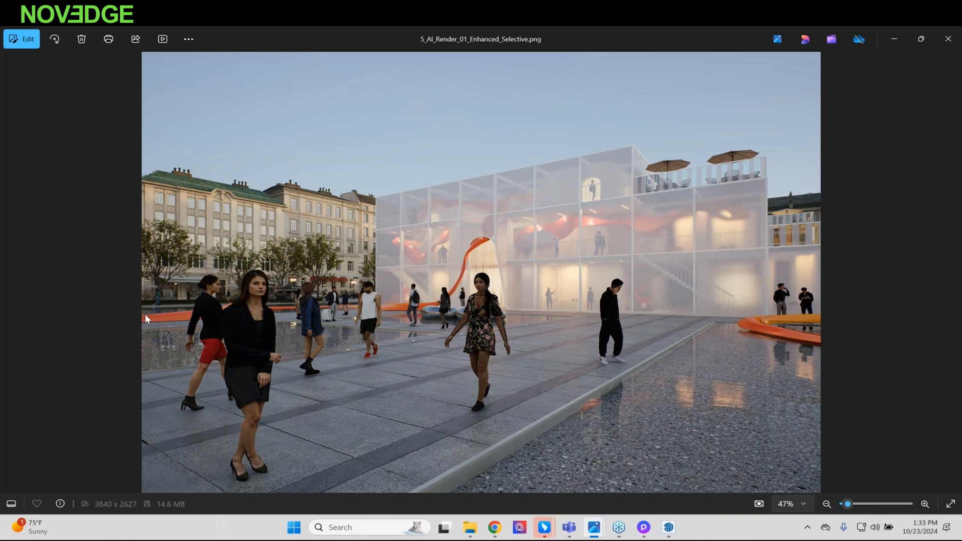
double_click(284, 304)
left_click_drag(780, 251, 609, 232)
left_click_drag(150, 210, 311, 213)
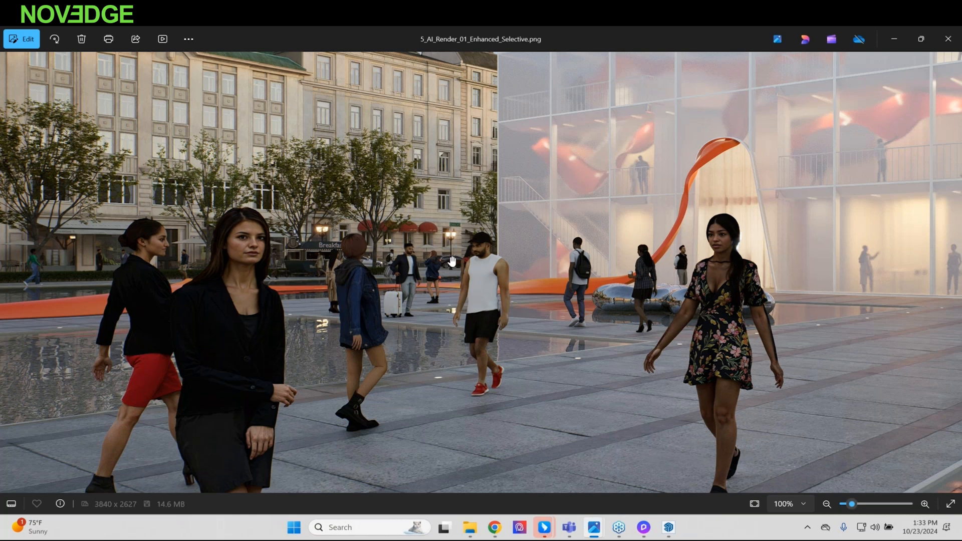
double_click(660, 218)
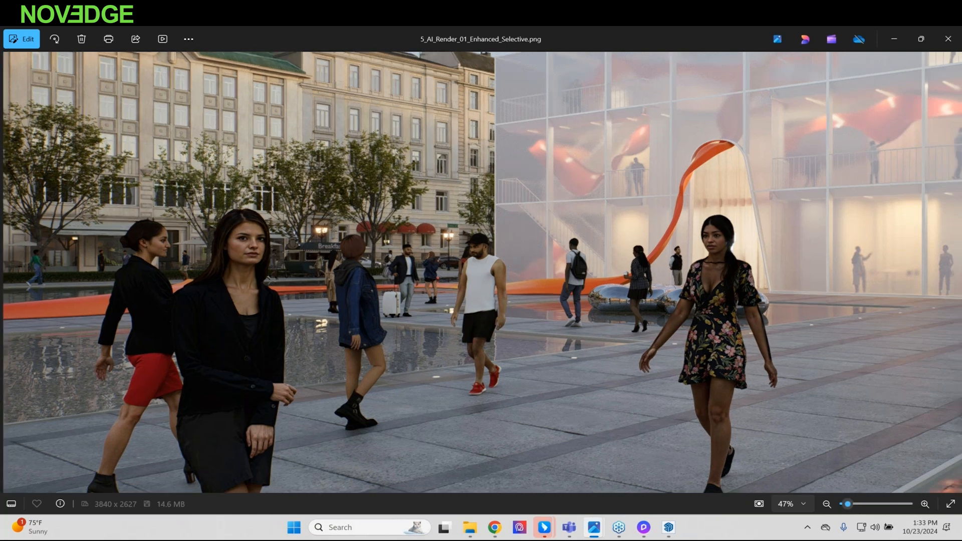
left_click(945, 40)
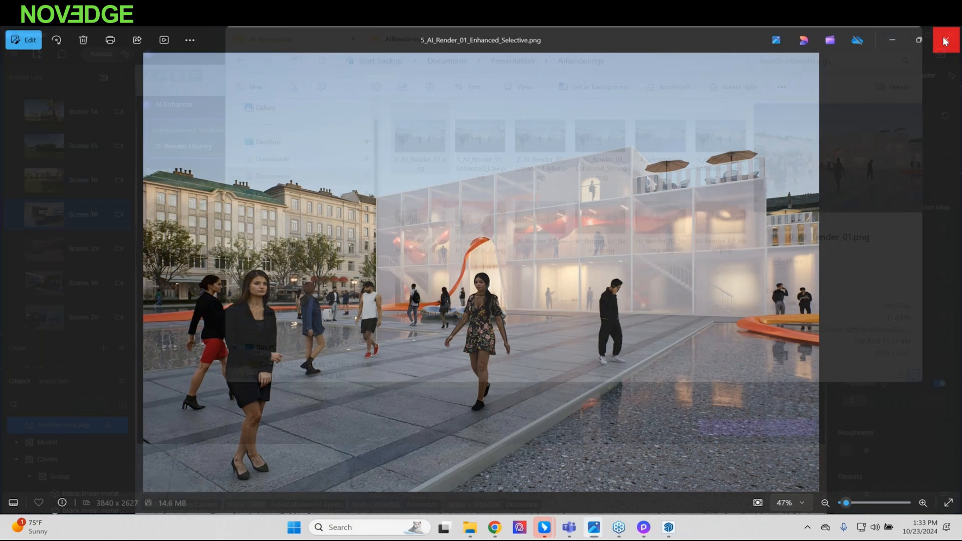
Step: Open 01_Scene 18_Watercolor.png from the AI_Renderings folder and browse the watercolor versions through 01_Scene 22_Watercolor.png
left_click(335, 44)
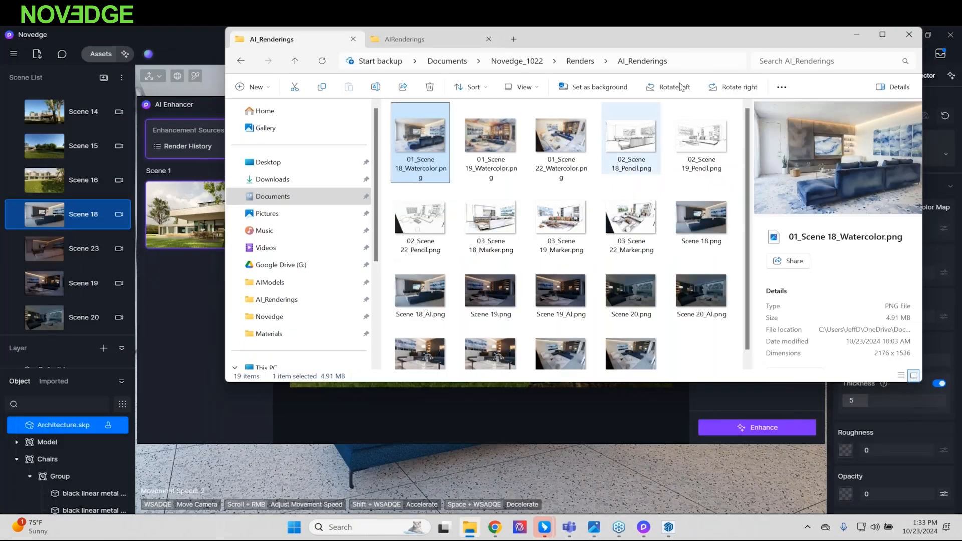
left_click_drag(792, 52, 709, 436)
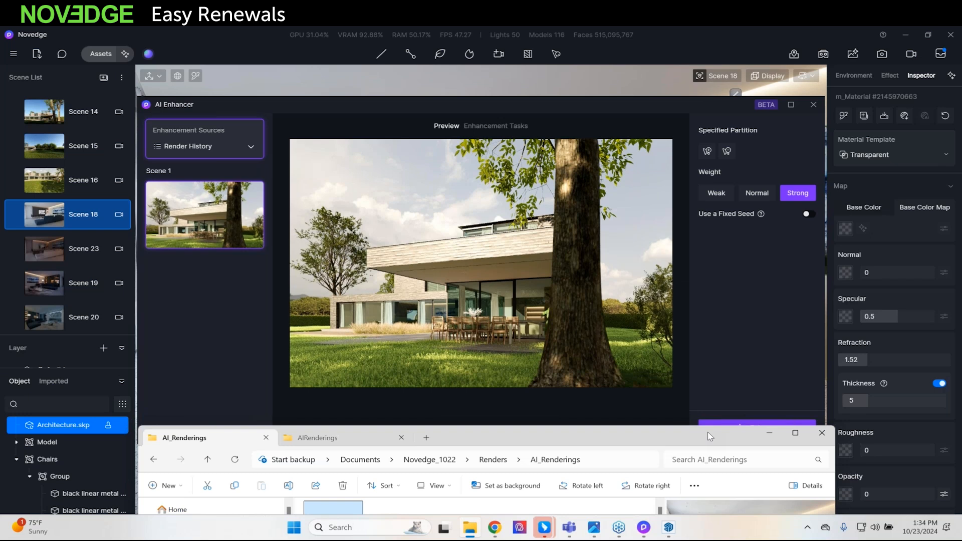
left_click_drag(709, 436, 729, 99)
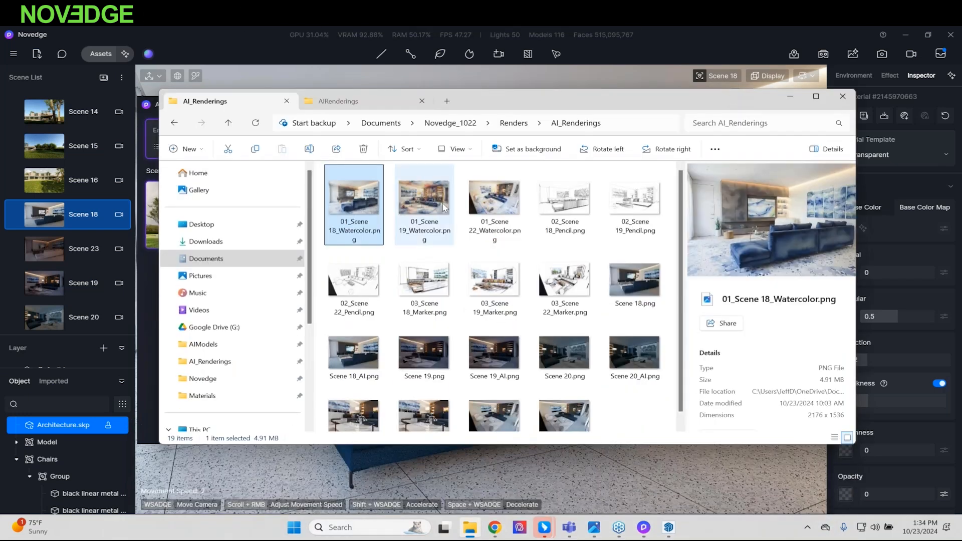
double_click(366, 222)
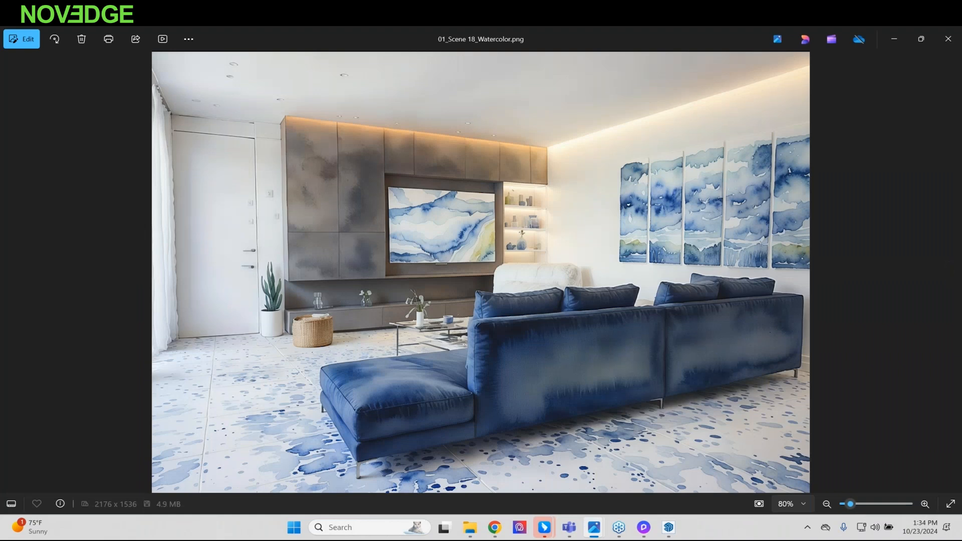
key("Right")
key("Right")
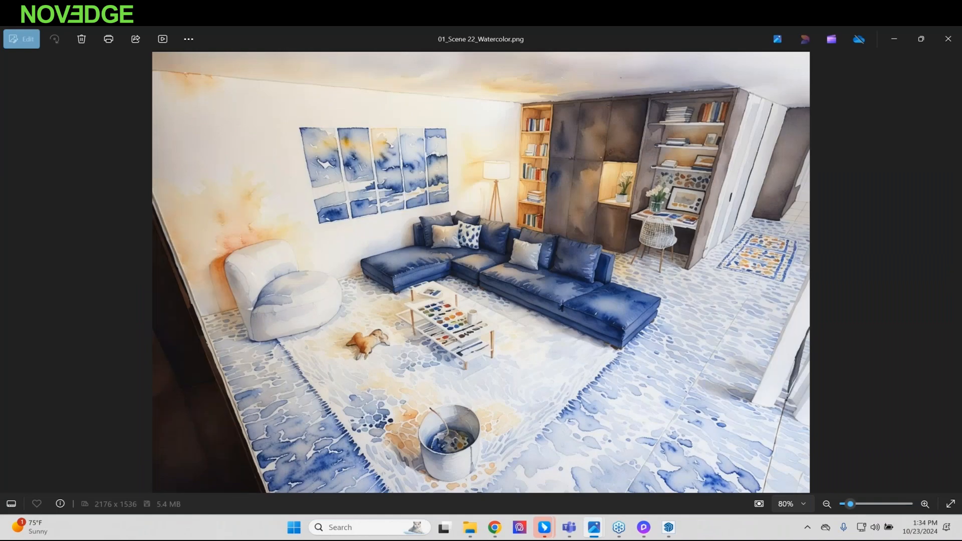
Step: Browse the pencil and marker versions of the living room from 02_Scene 18_Pencil.png past 03_Scene 22_Marker.png
key("Right")
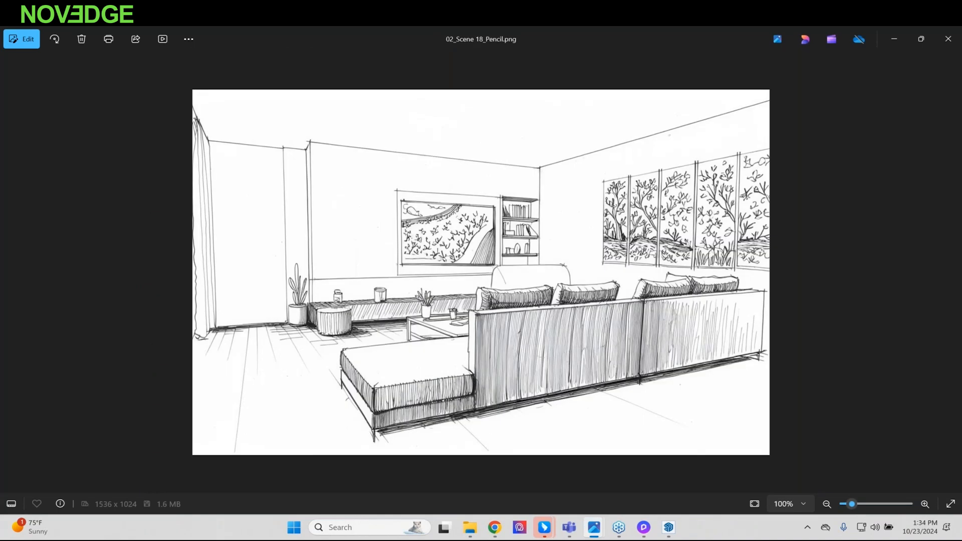
key("Right")
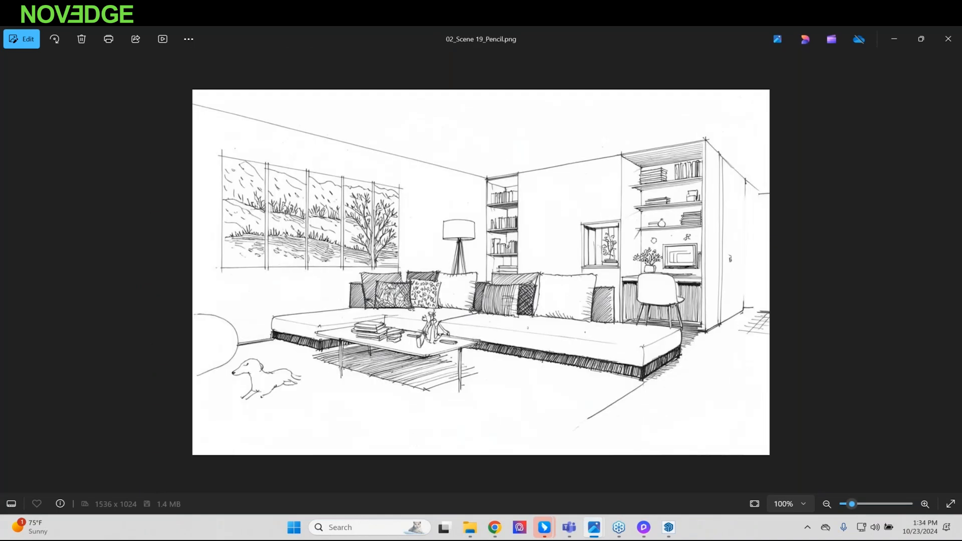
key("Right")
key("Right")
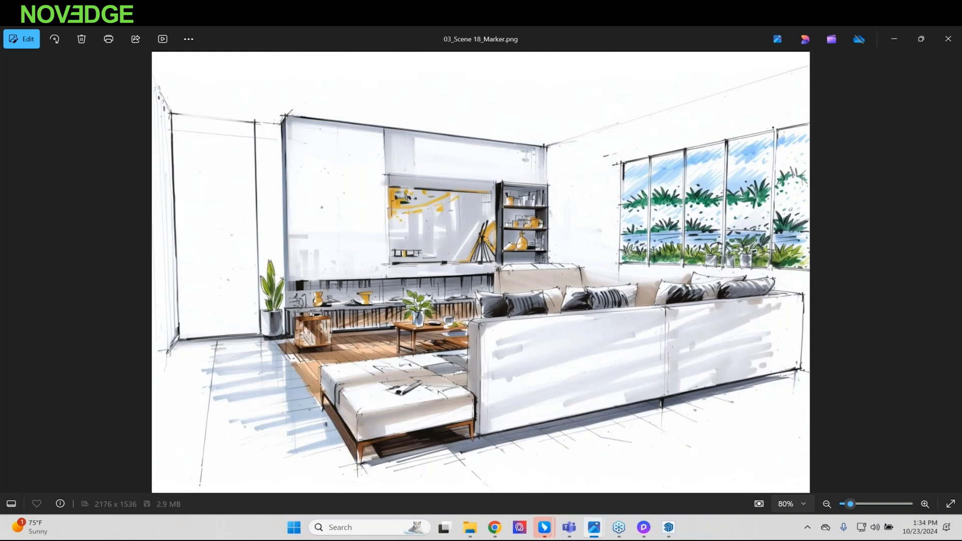
key("Right")
key("Right")
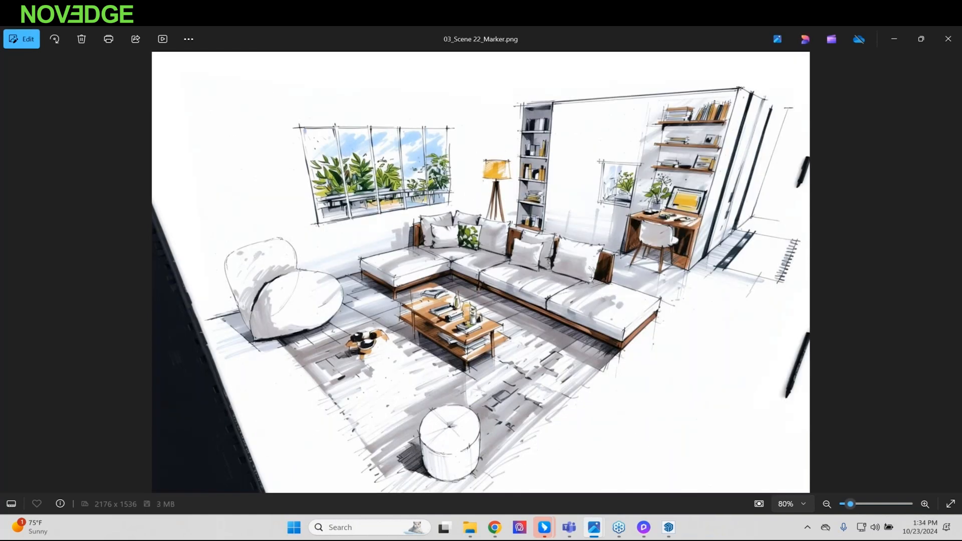
key("Right")
Step: Go back to 02_Scene 22_Pencil.png and review the marker versions again, ending on the original Scene 18.png
key("Left")
key("Left")
key("Left")
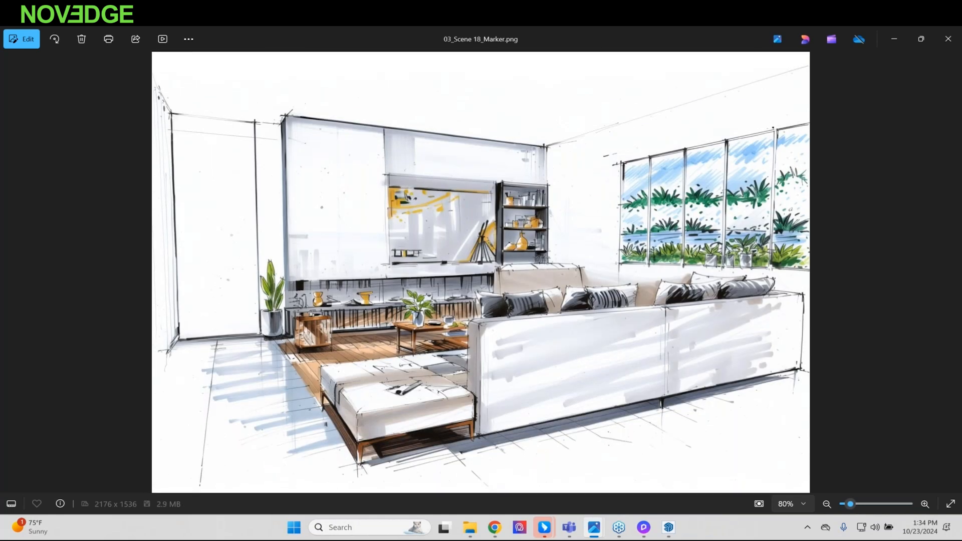
key("Left")
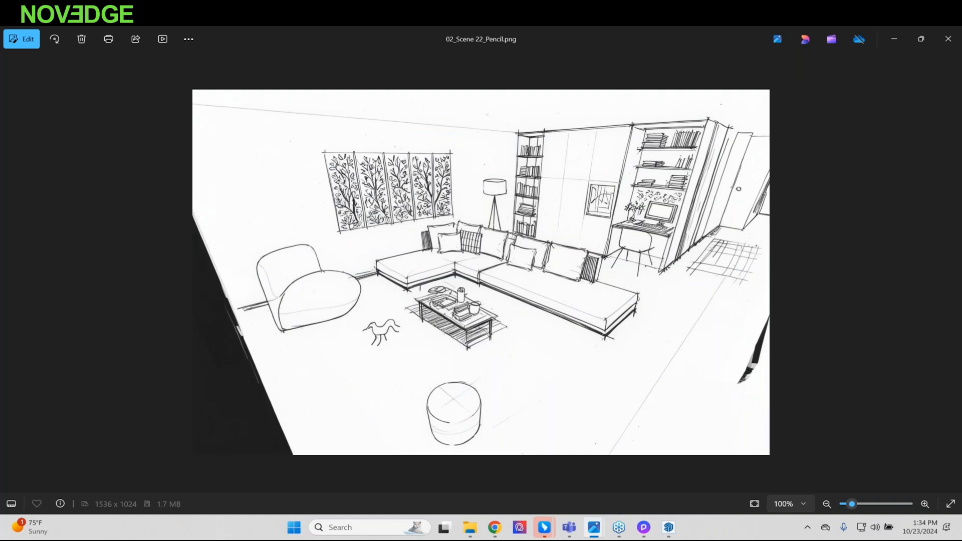
key("Right")
key("Right")
key("Right")
key("Right")
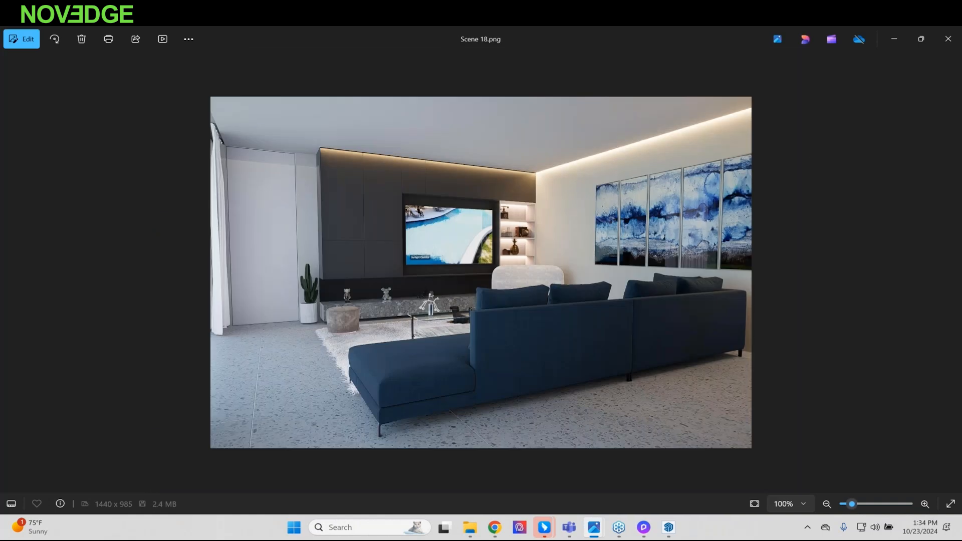
Step: Step back from Scene 18.png through the marker and pencil versions to 01_Scene 22_Watercolor.png
key("Left")
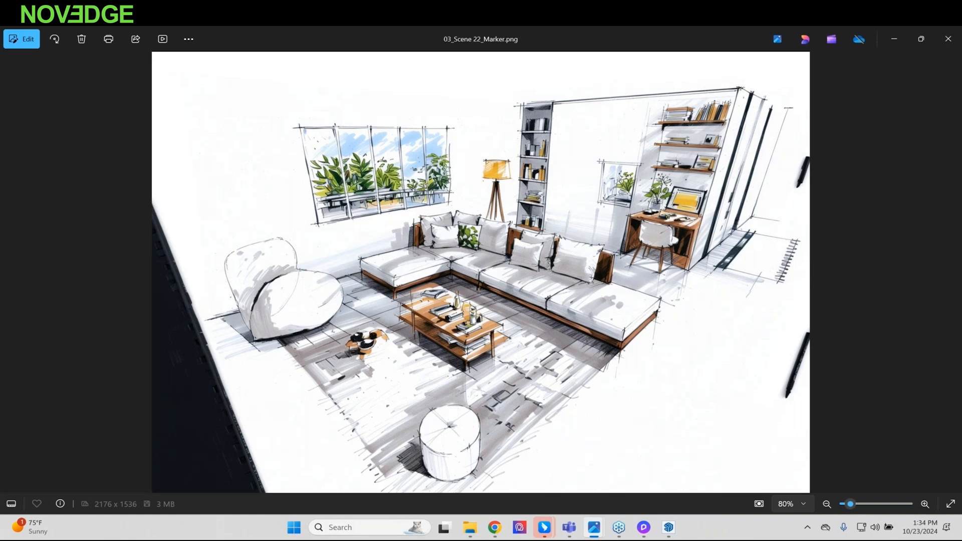
key("Left")
key("Left")
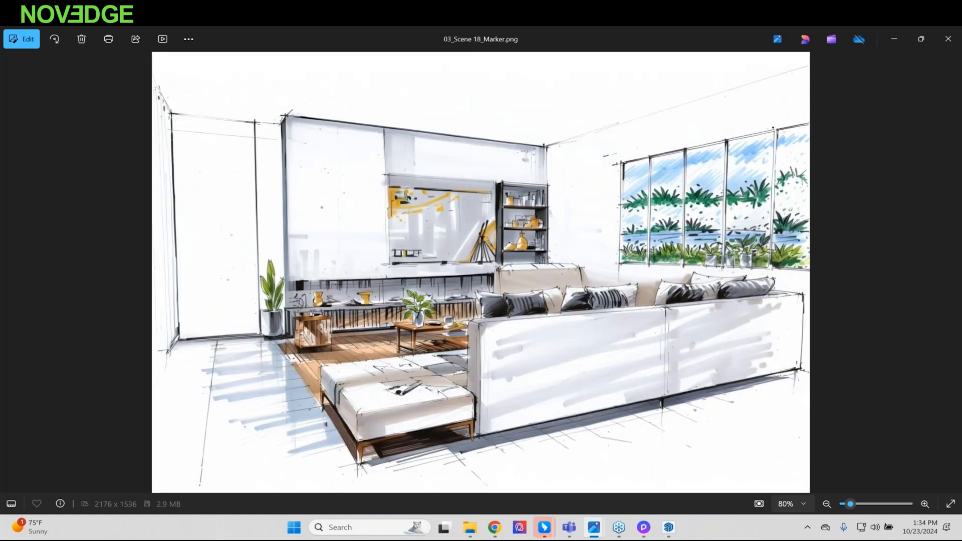
key("Left")
key("Left")
key("Left")
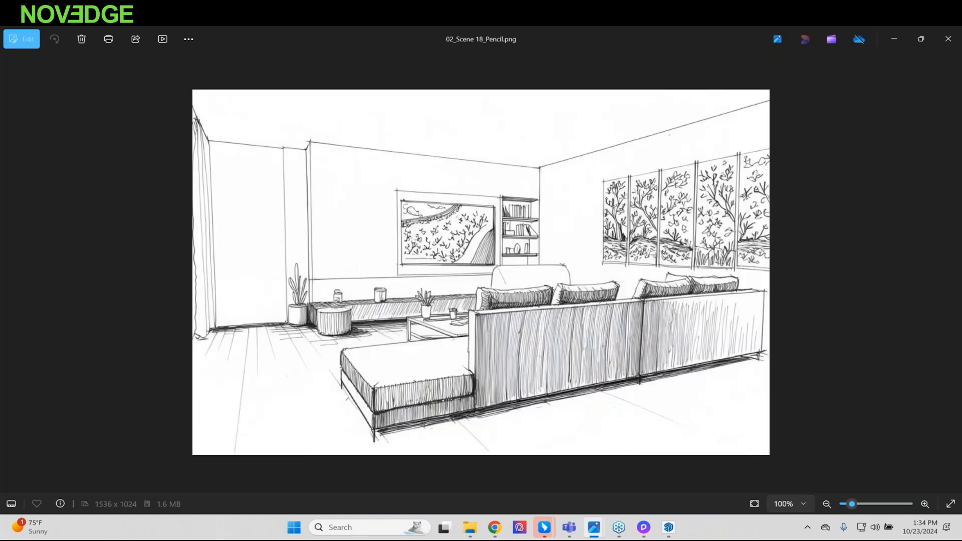
key("Left")
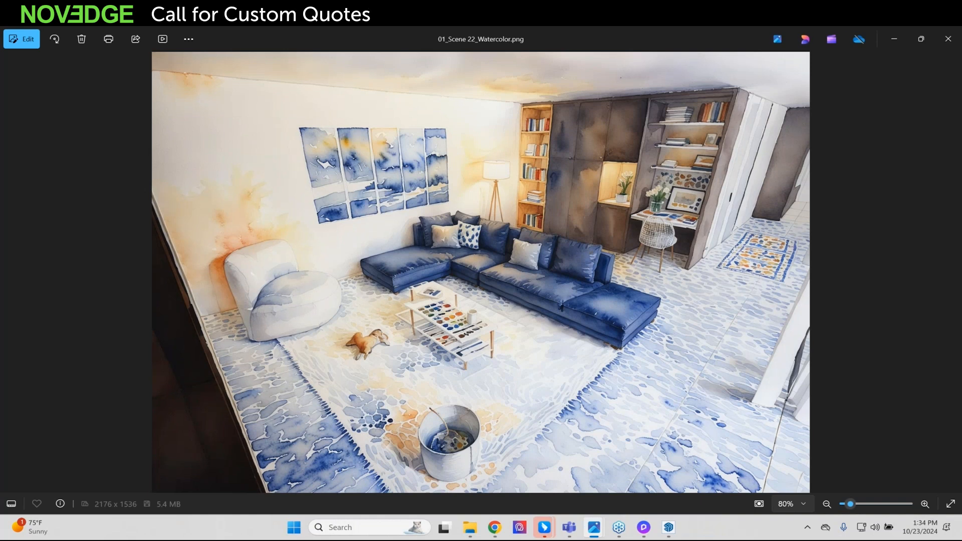
Step: Review the pencil versions of Scenes 18, 19 and 22 again and continue to 03_Scene 19_Marker.png
key("Right")
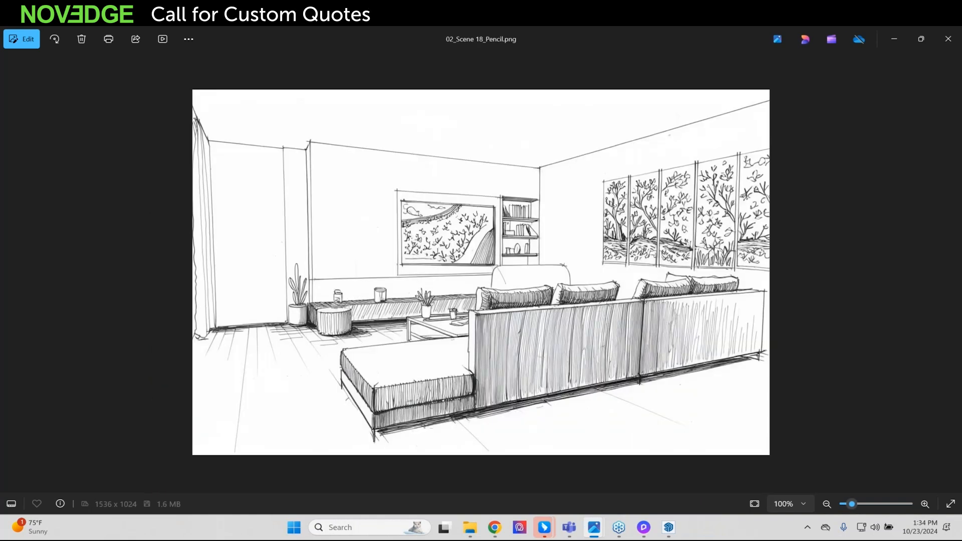
key("Right")
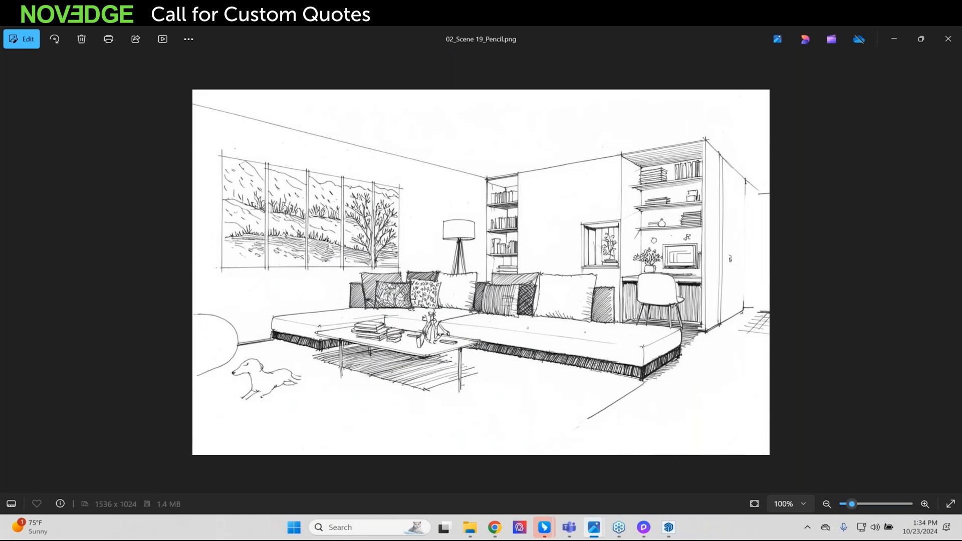
key("Right")
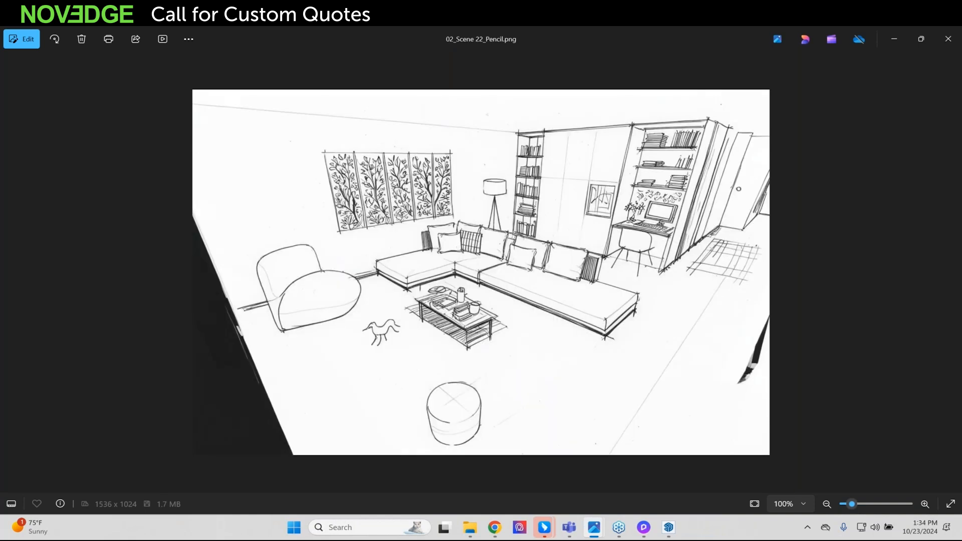
key("Right")
key("Right")
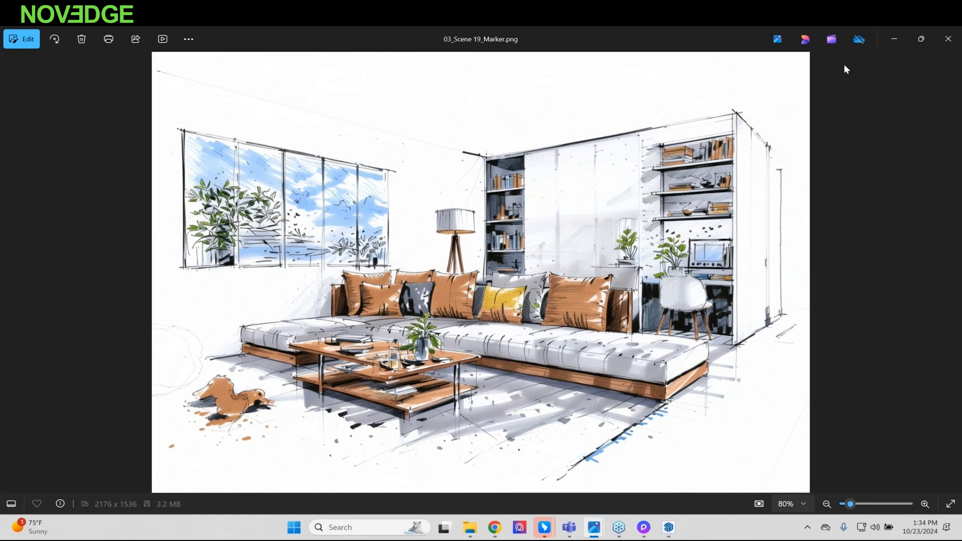
Step: Close the image viewer, the AI_Renderings folder window and the AI Enhancer to return to the Scene 18 view
left_click(949, 39)
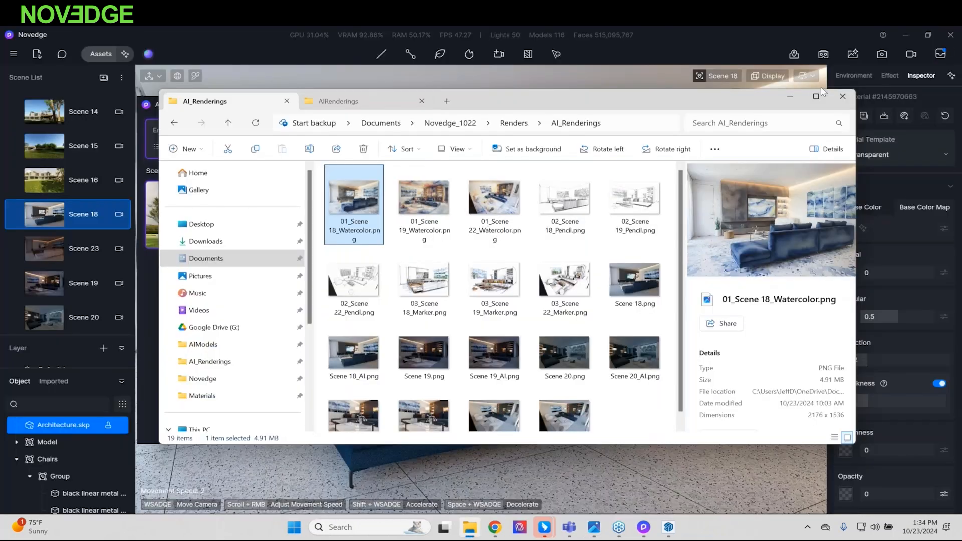
left_click(852, 95)
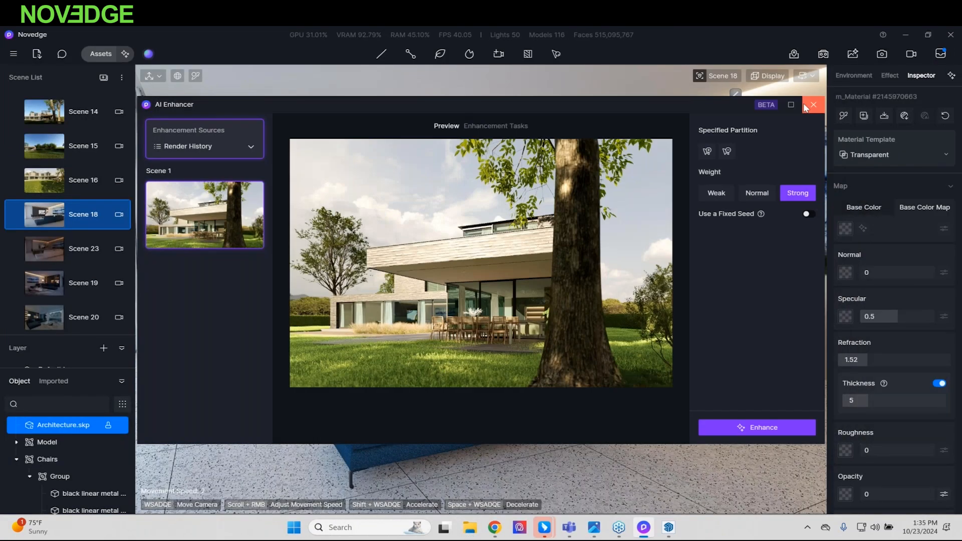
left_click(813, 105)
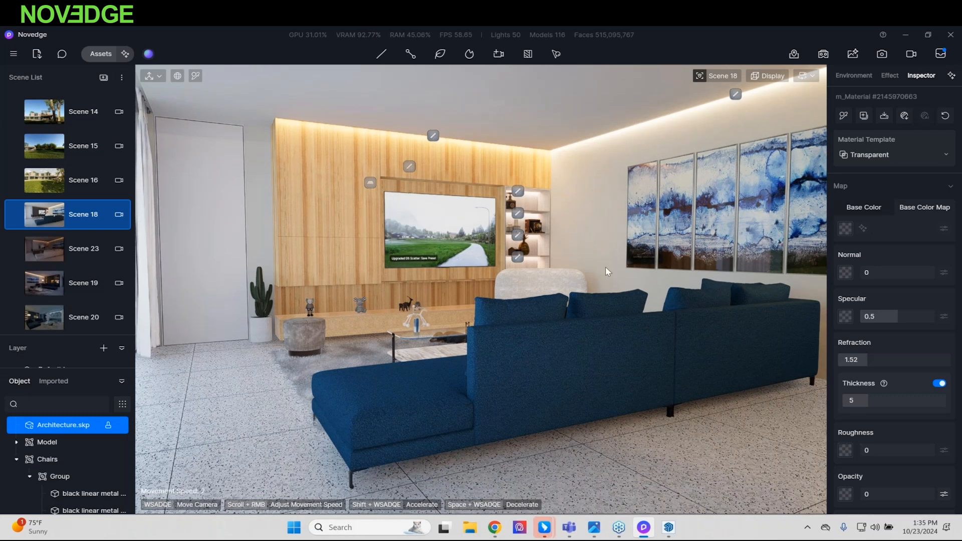
Step: Create a new tour project, open it for editing and add the living room view behind the sofa as its first position
left_click(793, 55)
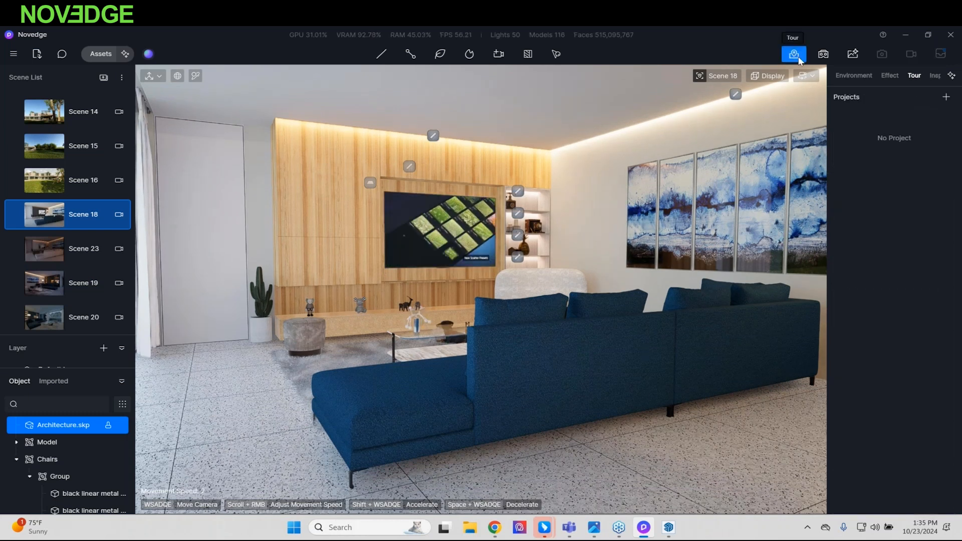
left_click(946, 97)
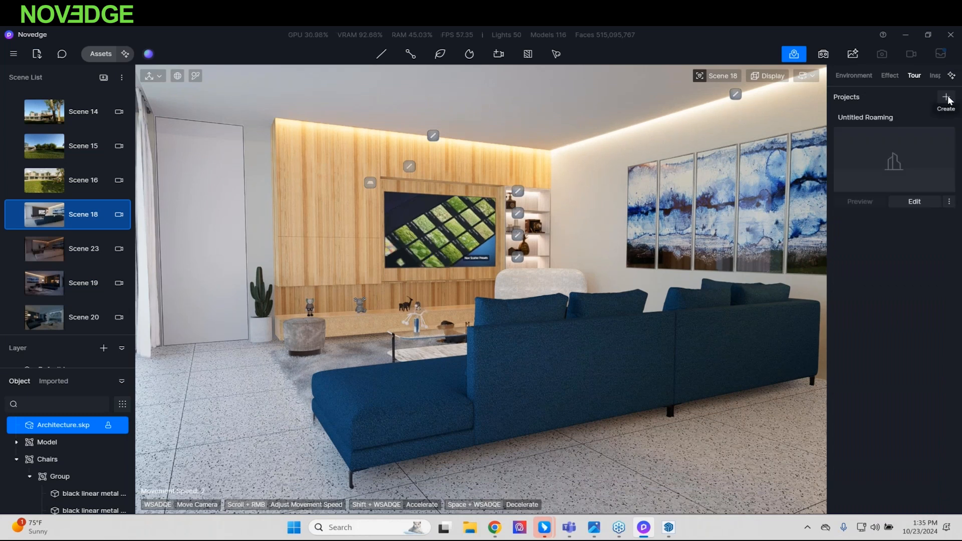
left_click(925, 201)
right_click_drag(563, 287, 564, 262)
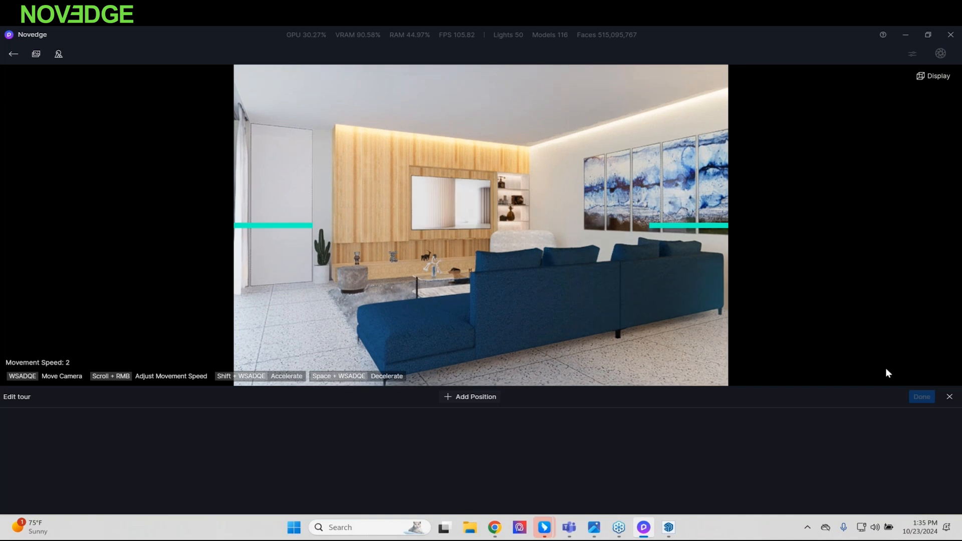
left_click(483, 397)
Step: Add a second tour position facing the wall art, with the armchair, dog and coffee table in view
left_click(379, 309)
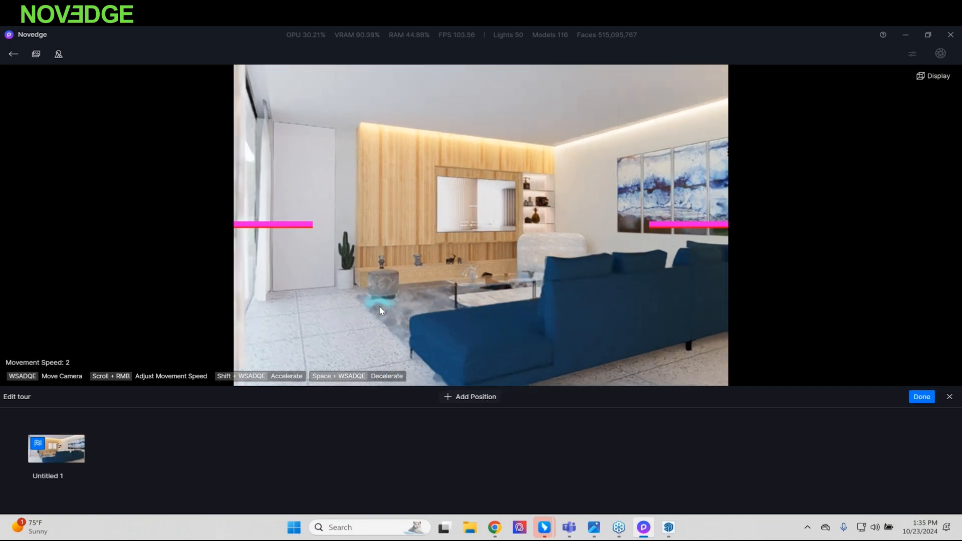
left_click(528, 314)
right_click_drag(477, 278, 474, 254)
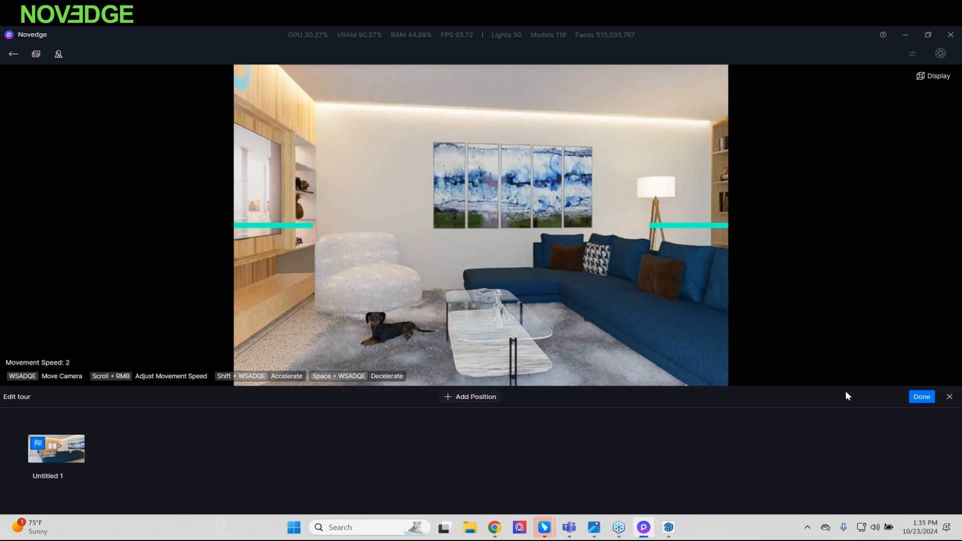
left_click(488, 399)
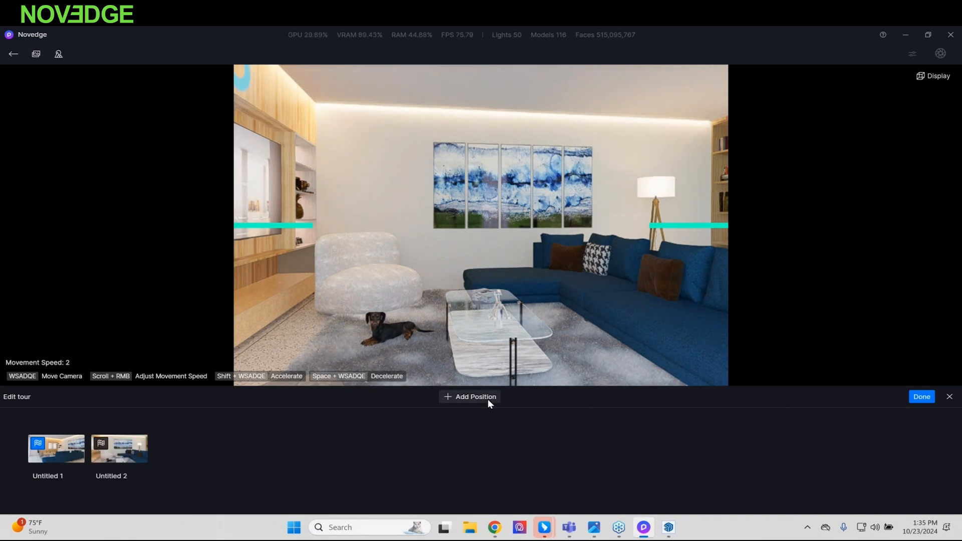
Step: Add a third tour position looking across the sofa towards the timber shelving wall and the curtained glass doors
key("w")
right_click_drag(451, 268, 655, 239)
key("a")
key("s")
key("a")
right_click_drag(575, 248, 568, 235)
left_click(478, 396)
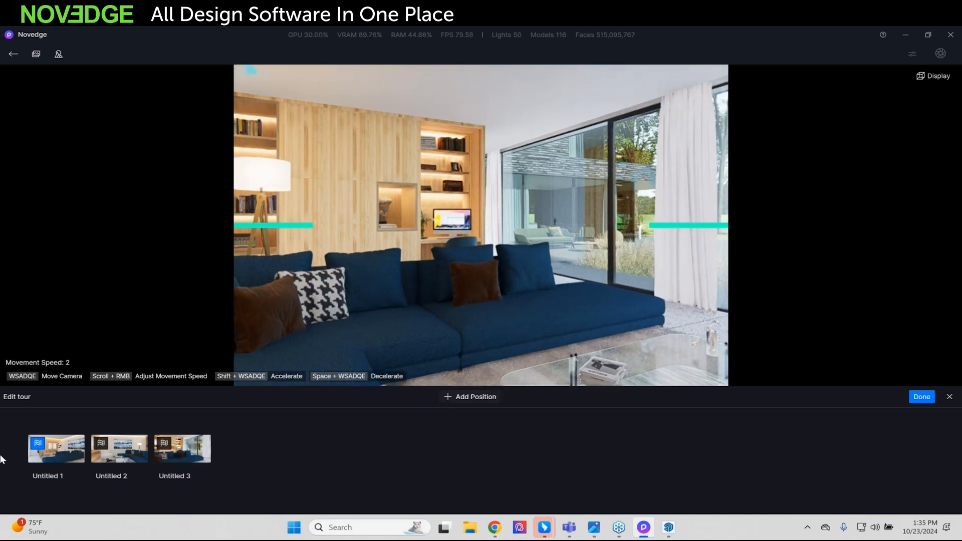
key("d")
right_click_drag(574, 273, 546, 251)
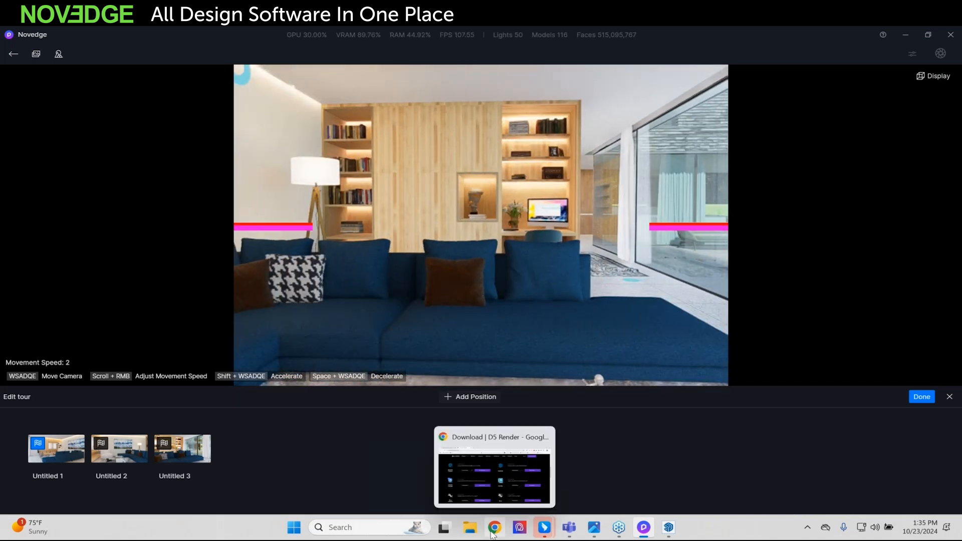
Step: Switch to Chrome and open the bookmarked VRTour sample in a new tab
left_click(493, 535)
key("ctrl+t")
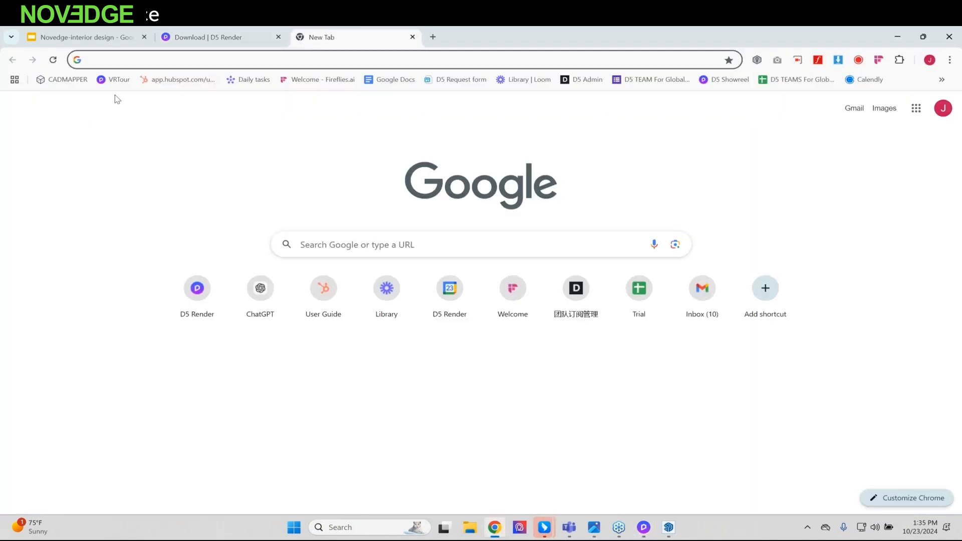
left_click(128, 84)
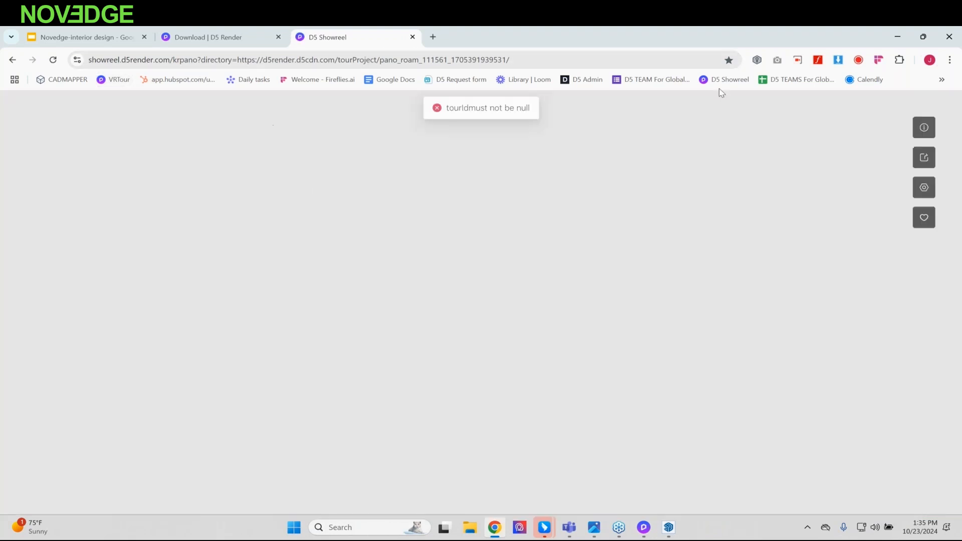
left_click(596, 60)
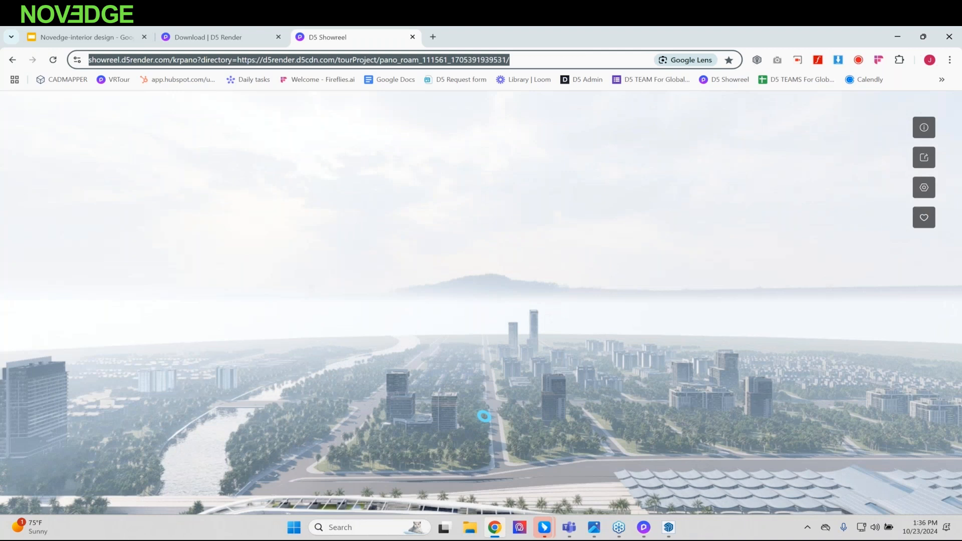
Step: Explore the sample tour from the bird's-eye view down to the Exit and Position 2 viewpoints, looking around at each, and minimize Chrome
left_click_drag(485, 416, 494, 256)
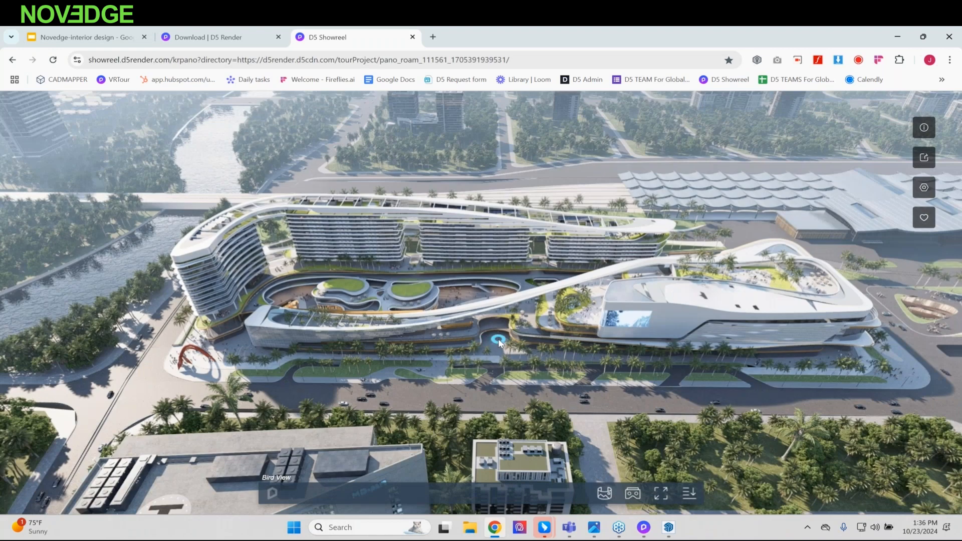
left_click(463, 255)
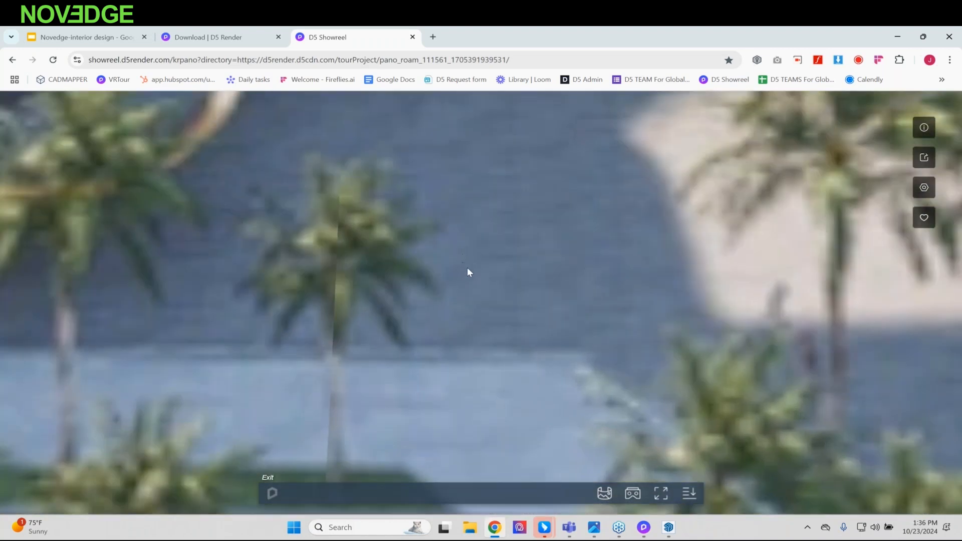
left_click_drag(443, 326, 548, 249)
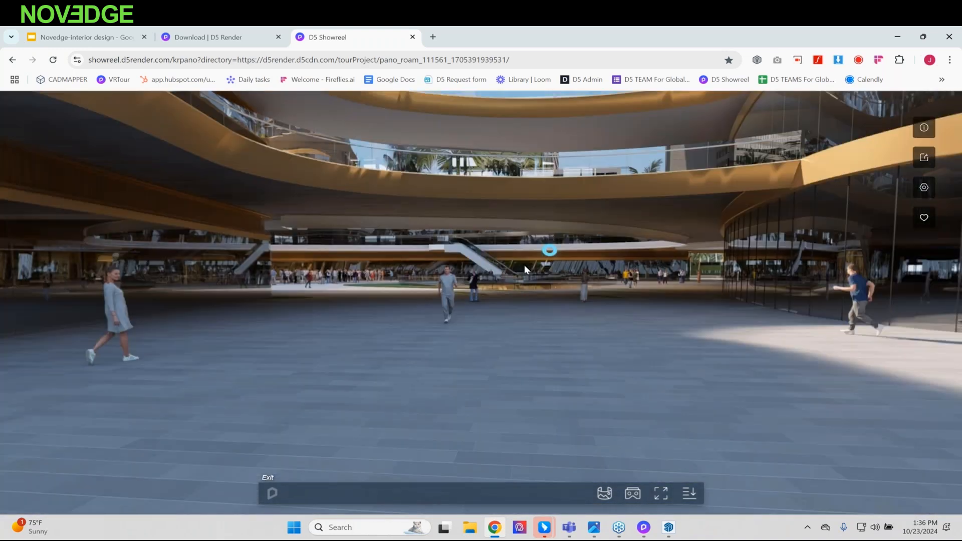
left_click(520, 300)
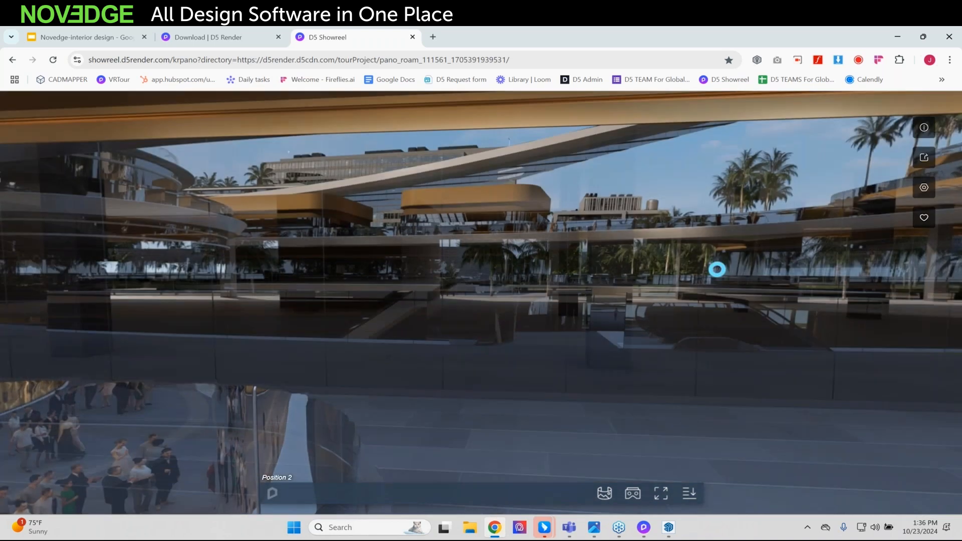
left_click_drag(716, 275, 387, 319)
left_click(897, 37)
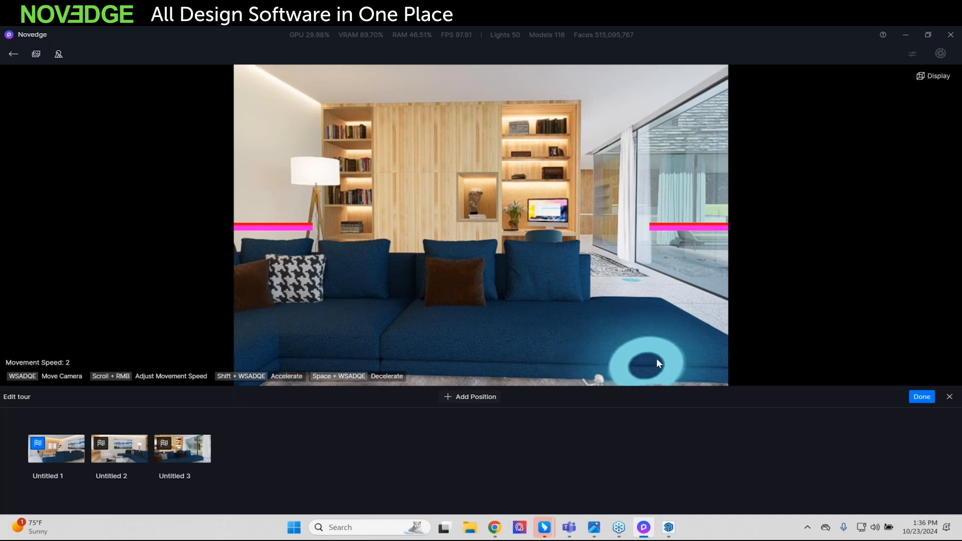
Step: Return to the Novedge-interior design presentation in Chrome, present the Scene Express slide full screen, and leave the slideshow
mouse_move(494, 527)
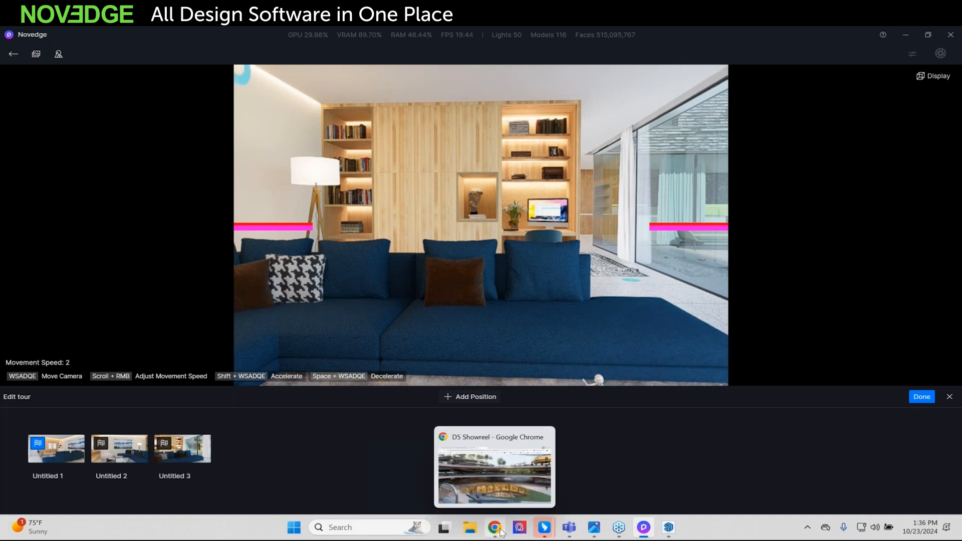
left_click(501, 498)
key("ctrl+1")
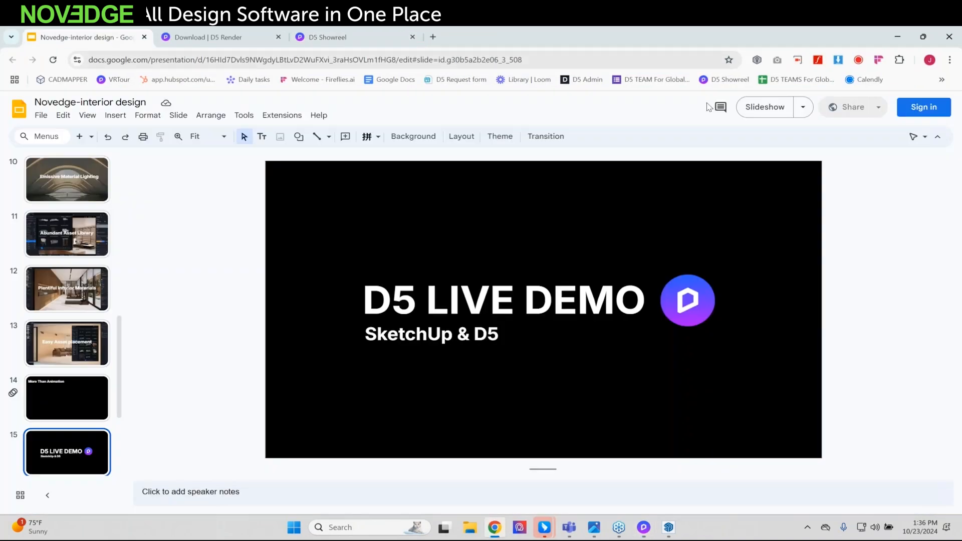
left_click(778, 111)
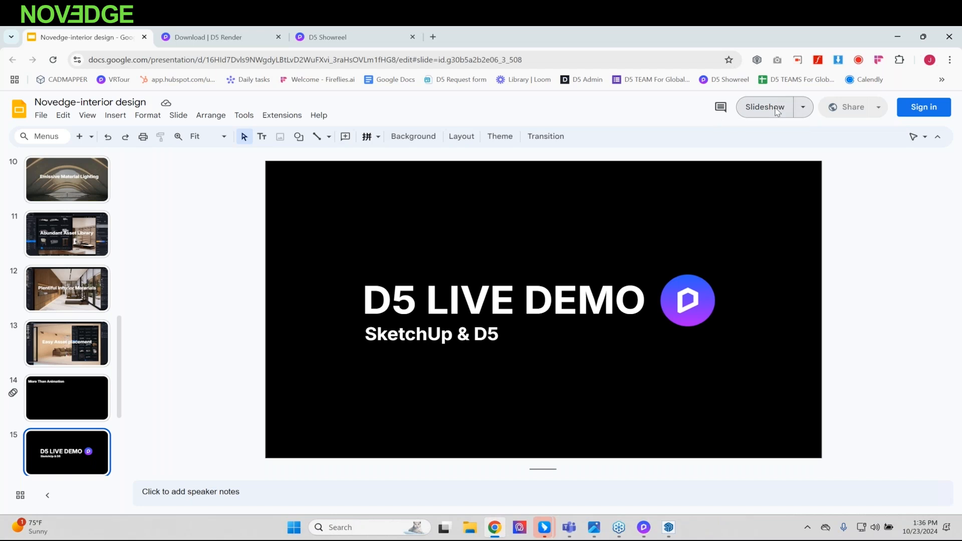
key("Right")
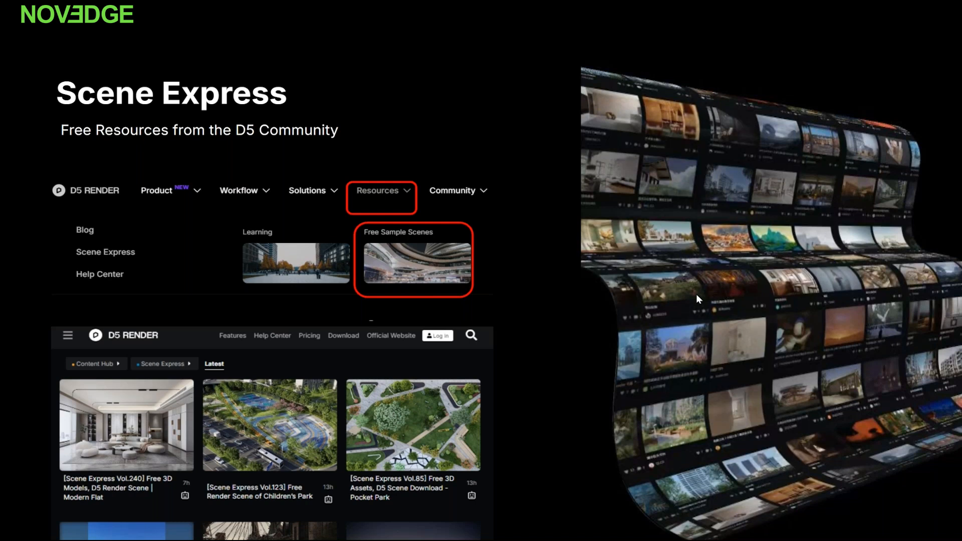
key("Escape")
Step: Open the Scene Express page from the resources on the D5 Render website
left_click(247, 38)
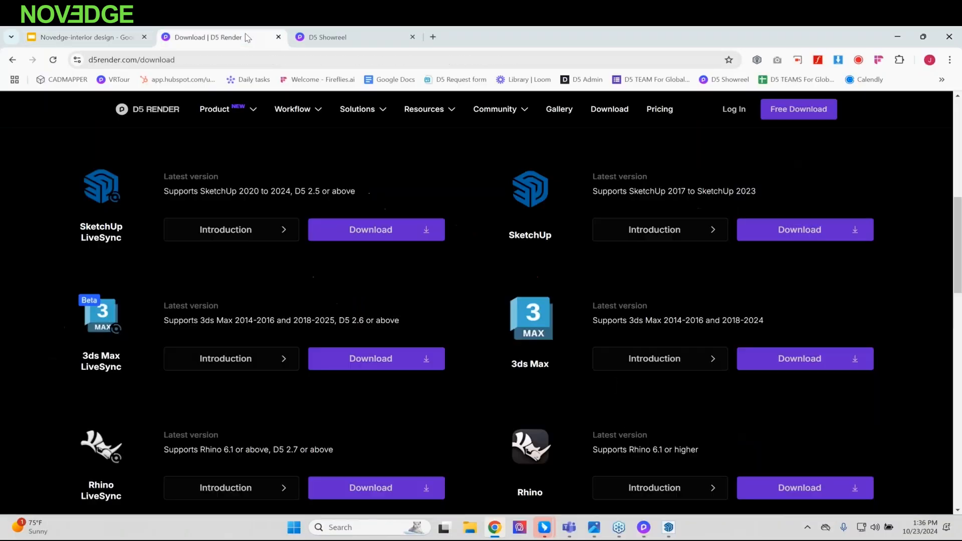
mouse_move(424, 109)
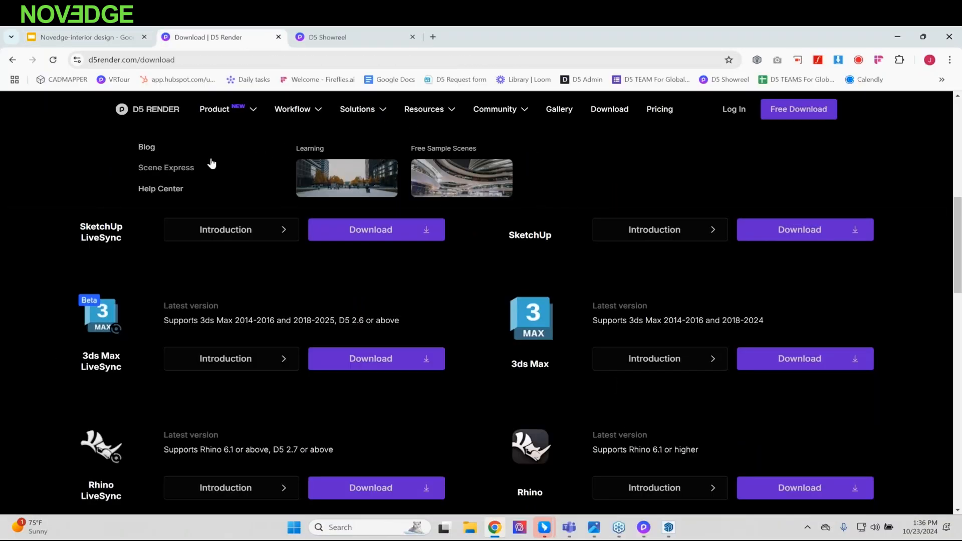
left_click(162, 168)
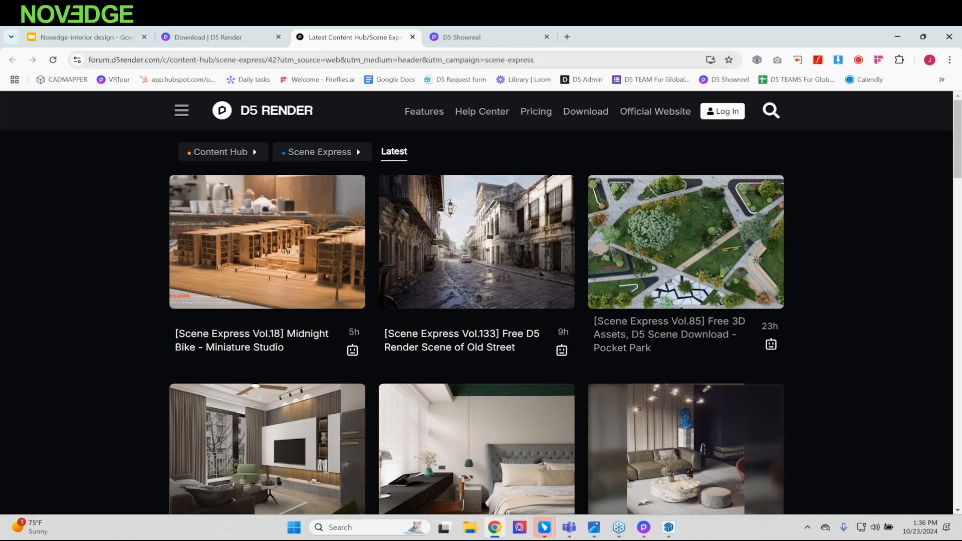
Step: Browse the latest Scene Express posts to examine the range of free interior, architectural and landscape sample scenes
scroll(764, 209, "down", 2)
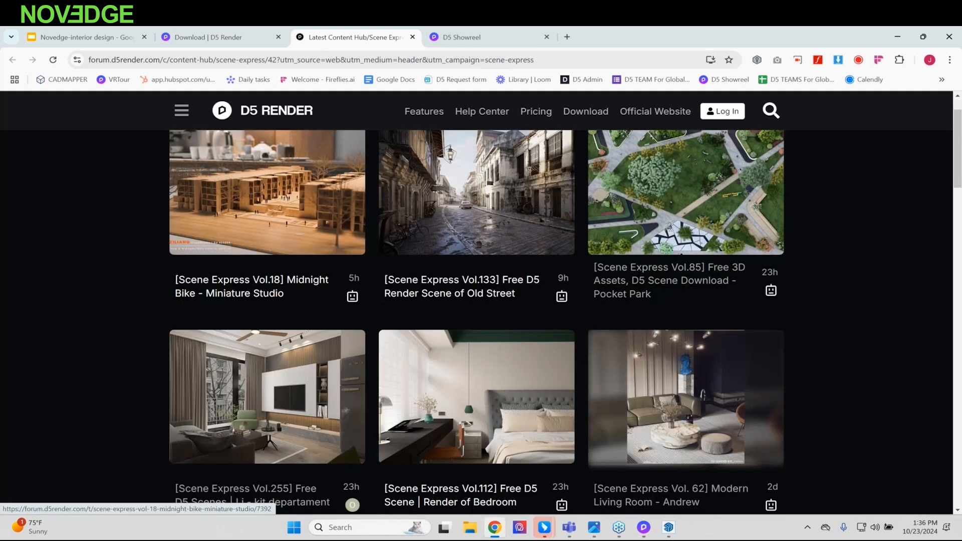
scroll(637, 216, "down", 1)
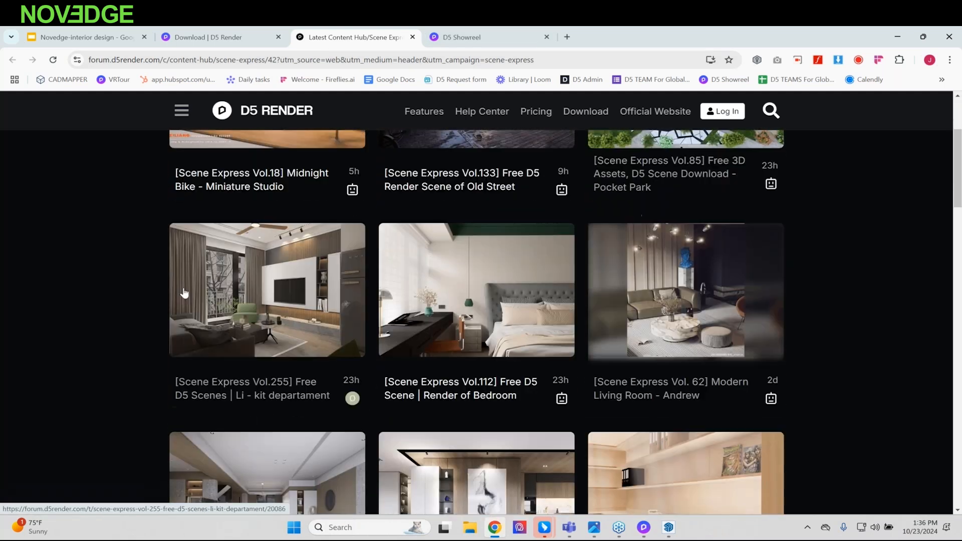
scroll(368, 300, "down", 3)
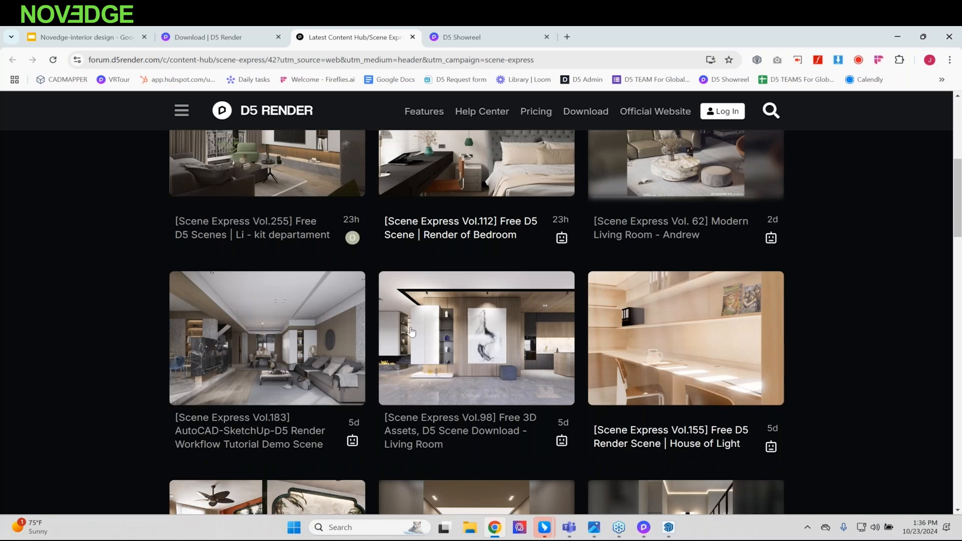
scroll(411, 332, "down", 1)
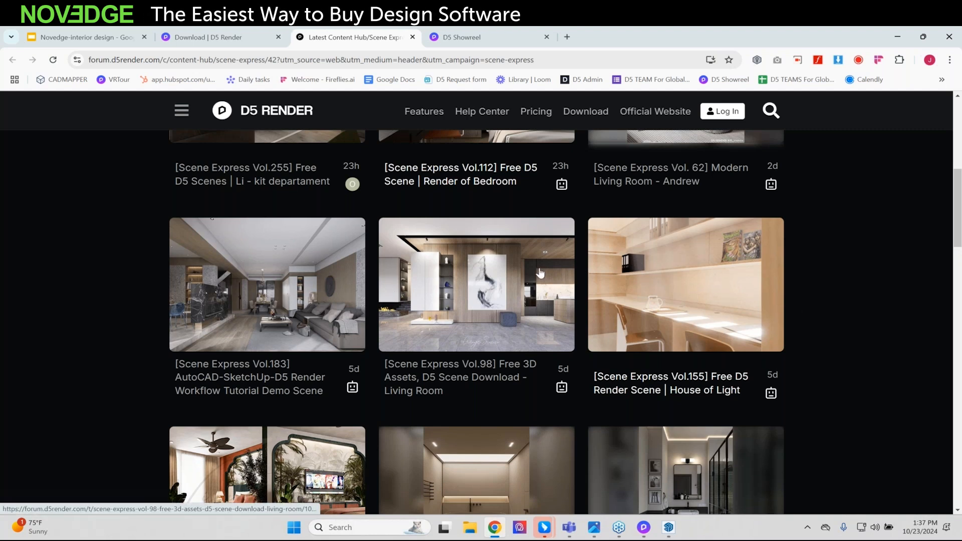
scroll(560, 288, "down", 1)
scroll(560, 290, "down", 8)
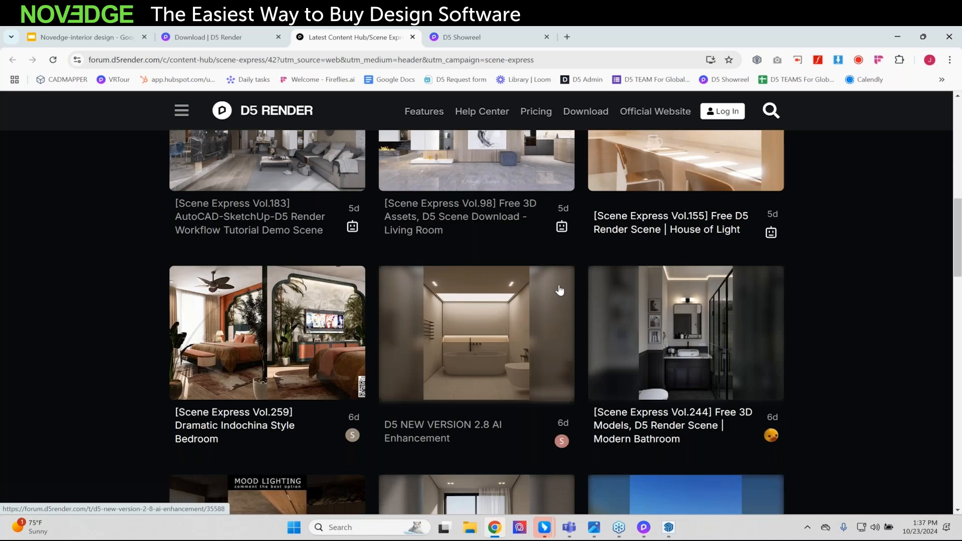
scroll(560, 290, "down", 2)
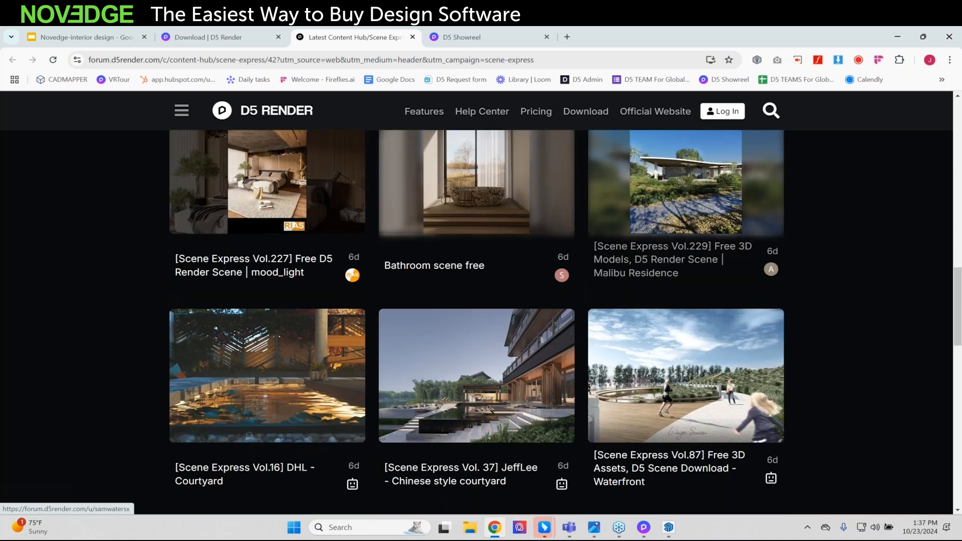
scroll(247, 394, "down", 4)
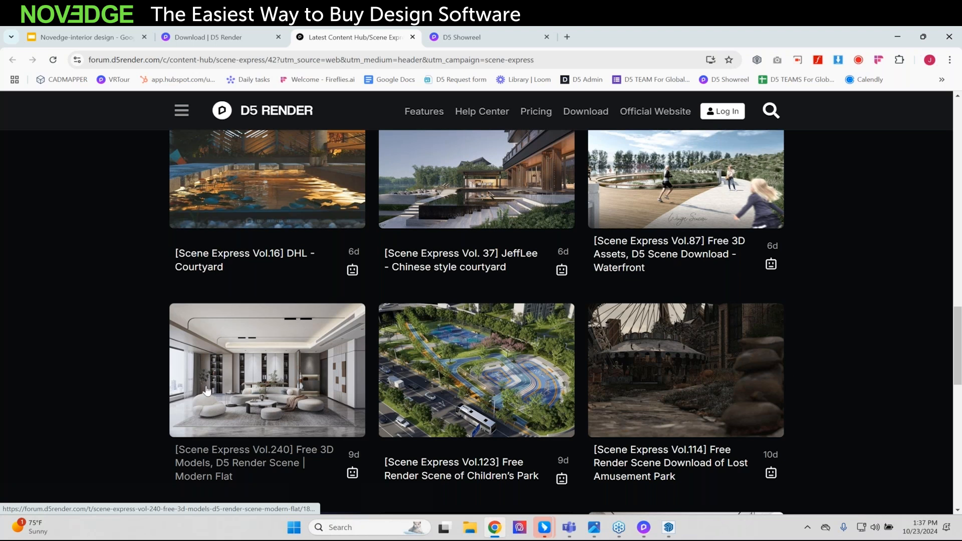
scroll(207, 391, "down", 5)
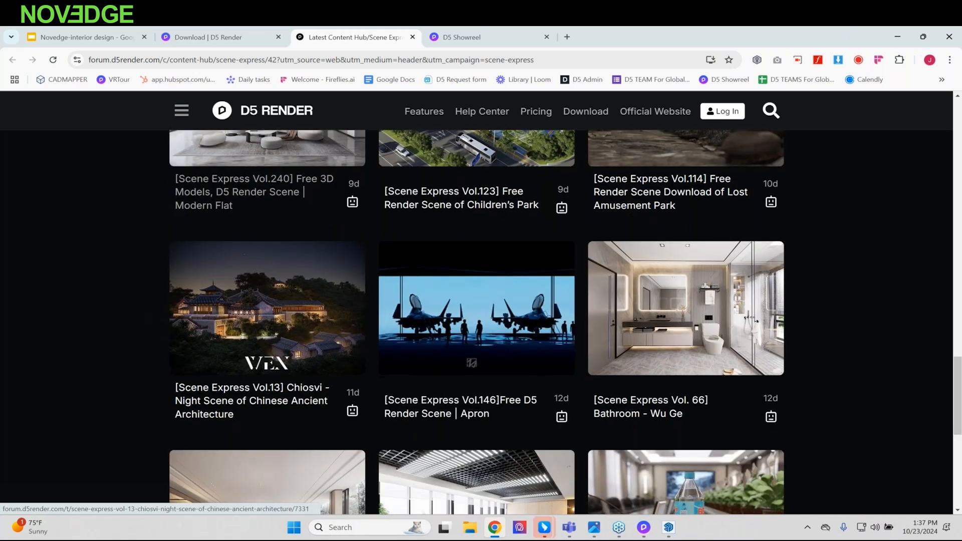
scroll(207, 391, "down", 5)
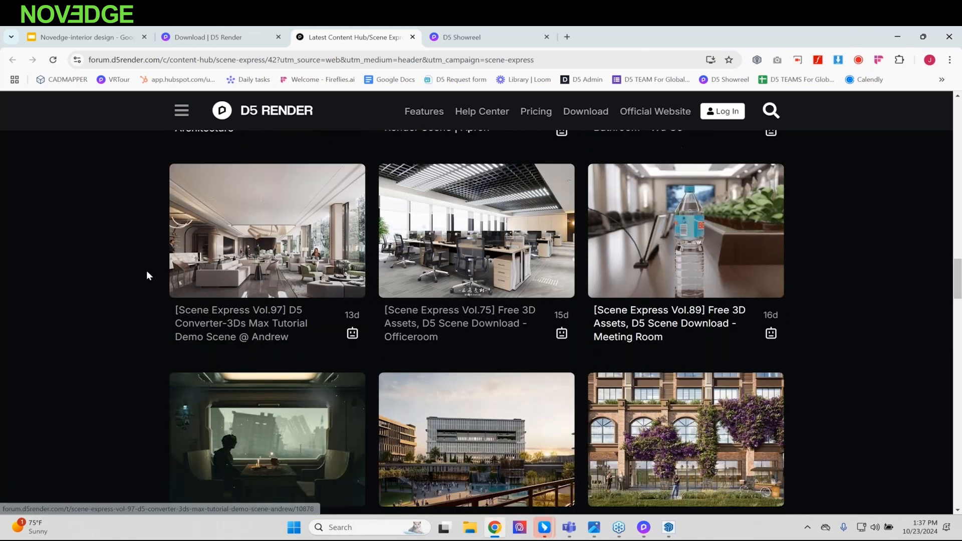
scroll(150, 275, "down", 3)
scroll(416, 333, "down", 2)
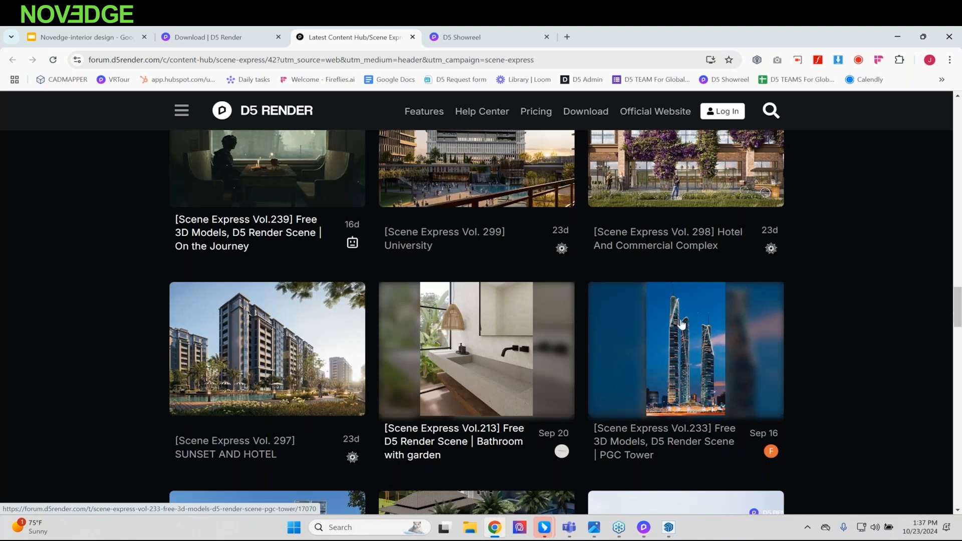
scroll(501, 281, "down", 4)
scroll(256, 184, "down", 3)
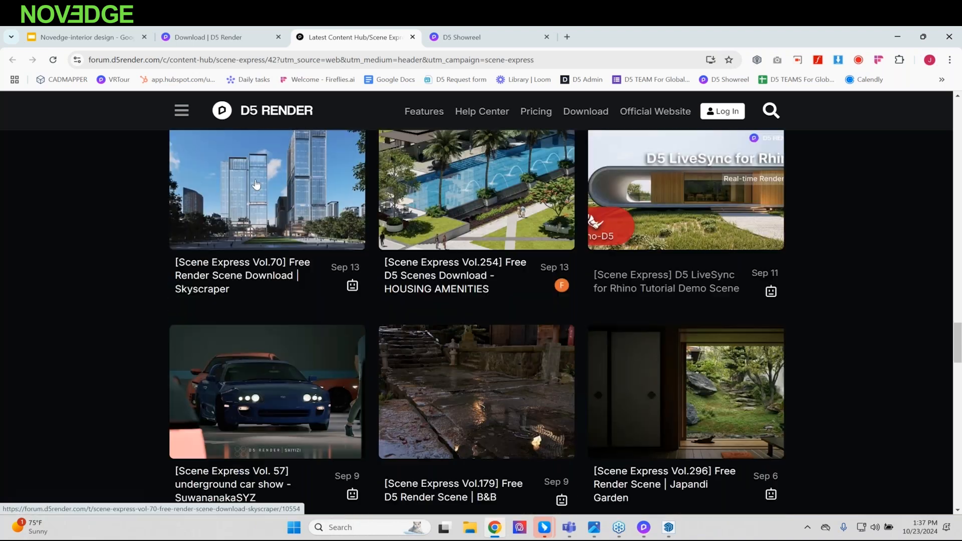
Step: Return to the Novedge-interior design presentation and show the Q&A Time slide full screen
left_click(86, 38)
left_click(777, 106)
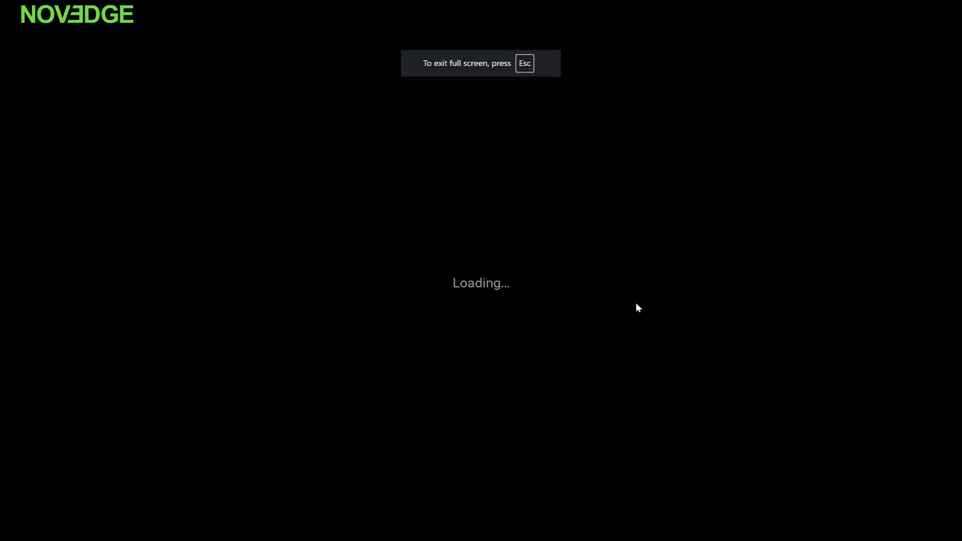
key("Right")
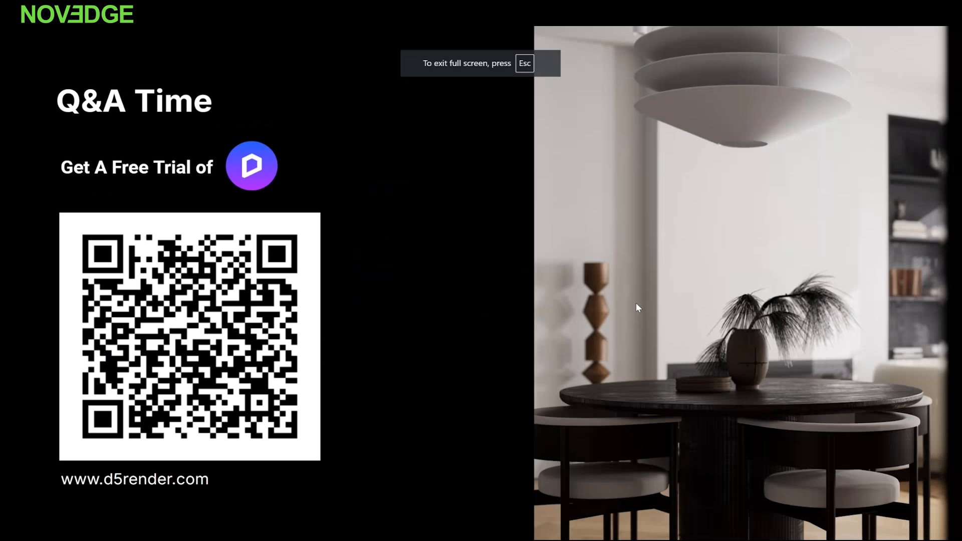